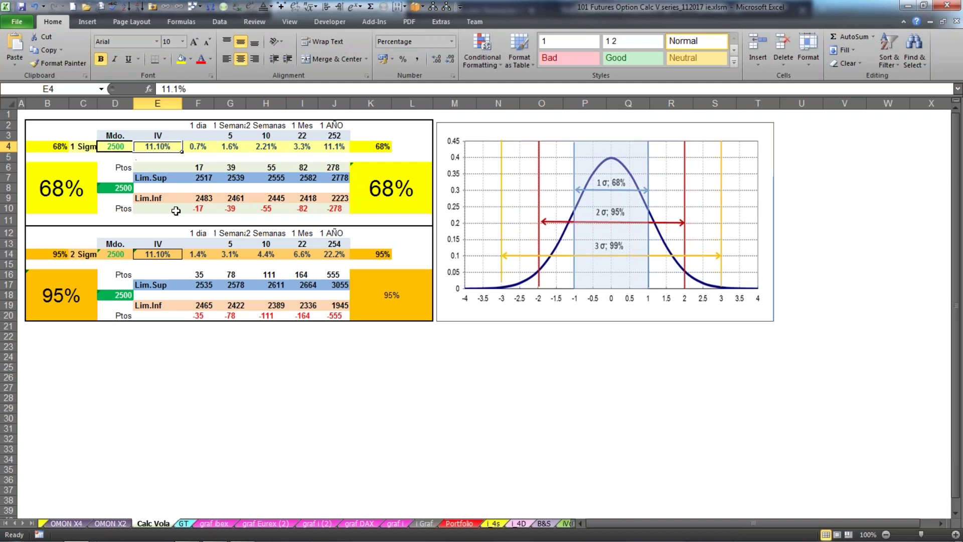
Set the implied volatility (IV) in cell E4 of the 1 Sigma table to 15%.
type("15")
key("Return")
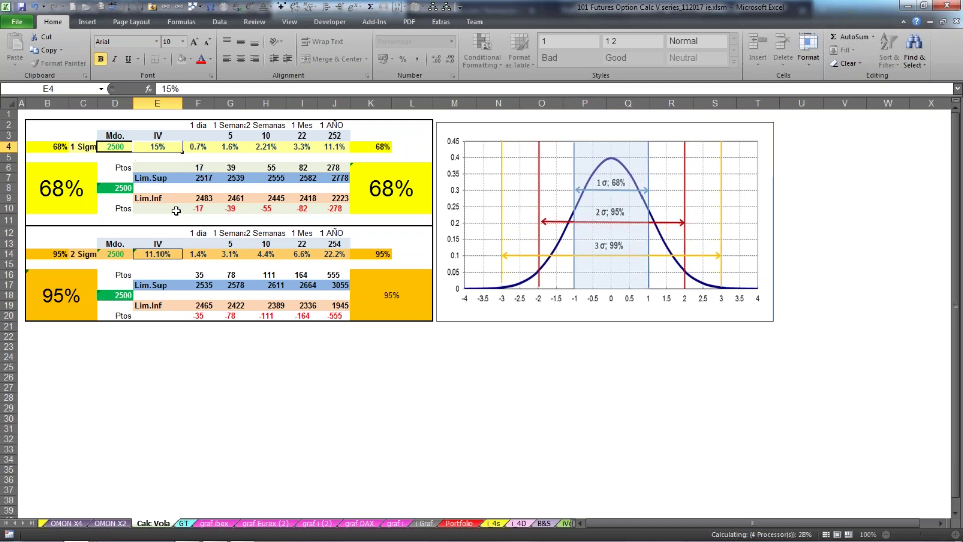
left_click(199, 369)
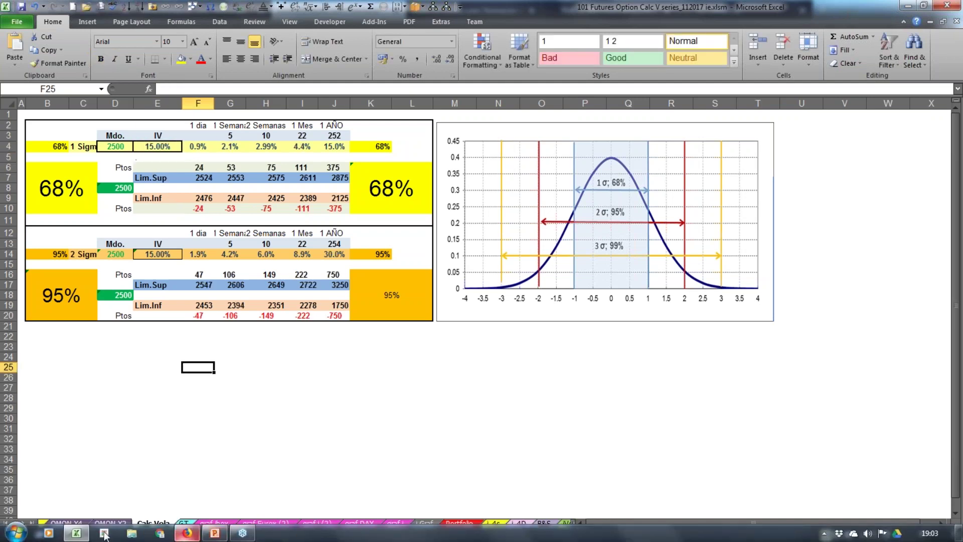
Switch to the iBroker page in Firefox and open the EuroStoxx options chain from the index options overview.
mouse_move(189, 534)
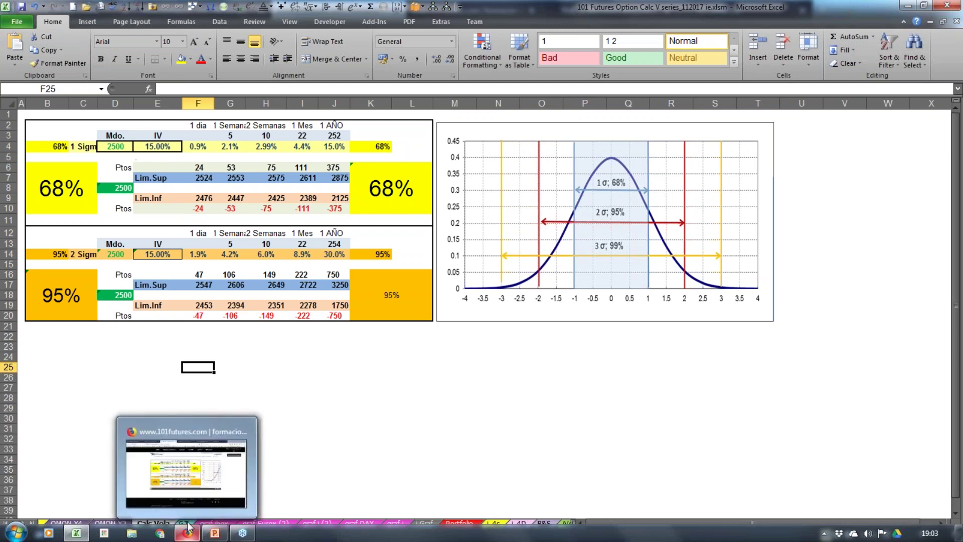
left_click(191, 486)
left_click(56, 9)
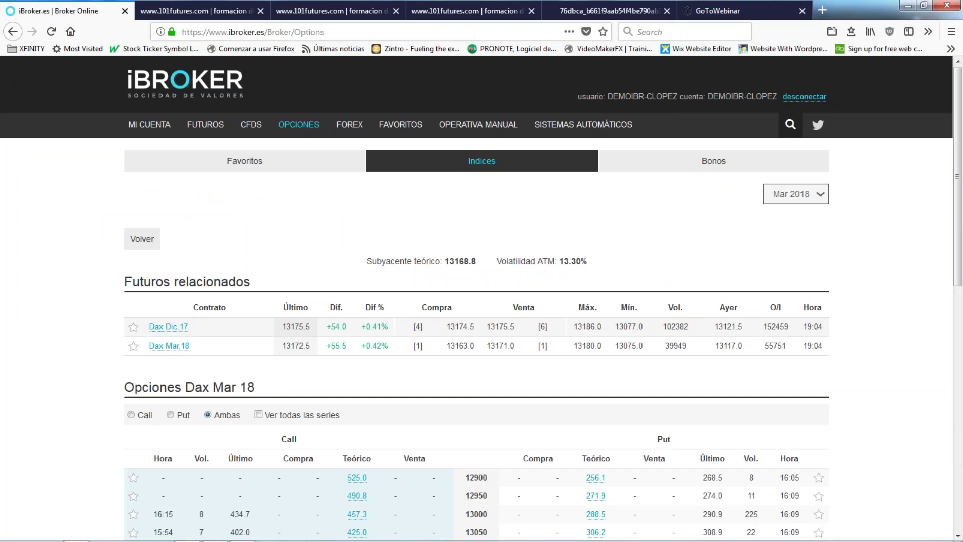
left_click(307, 128)
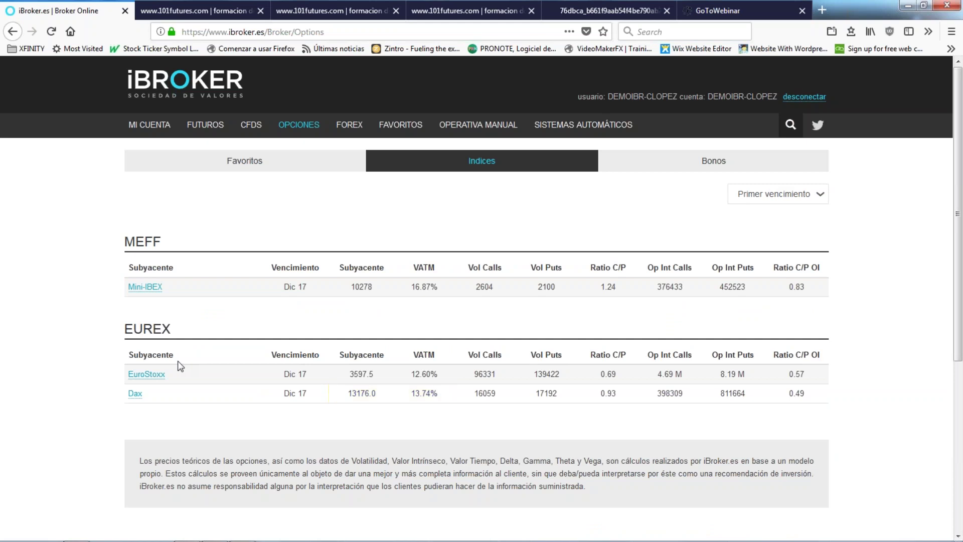
left_click(149, 376)
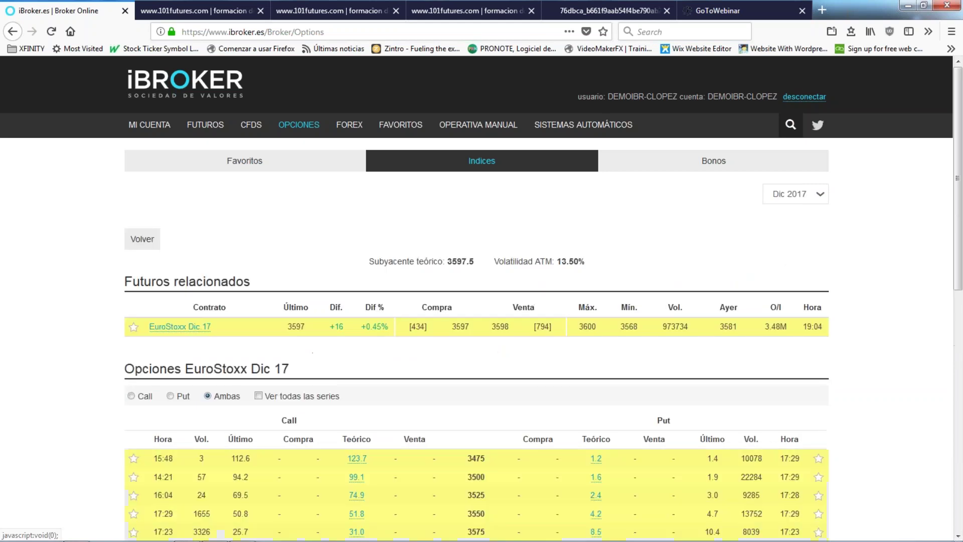
Read the EuroStoxx theoretical underlying price and the ATM volatility above the related futures.
left_click_drag(444, 261, 475, 261)
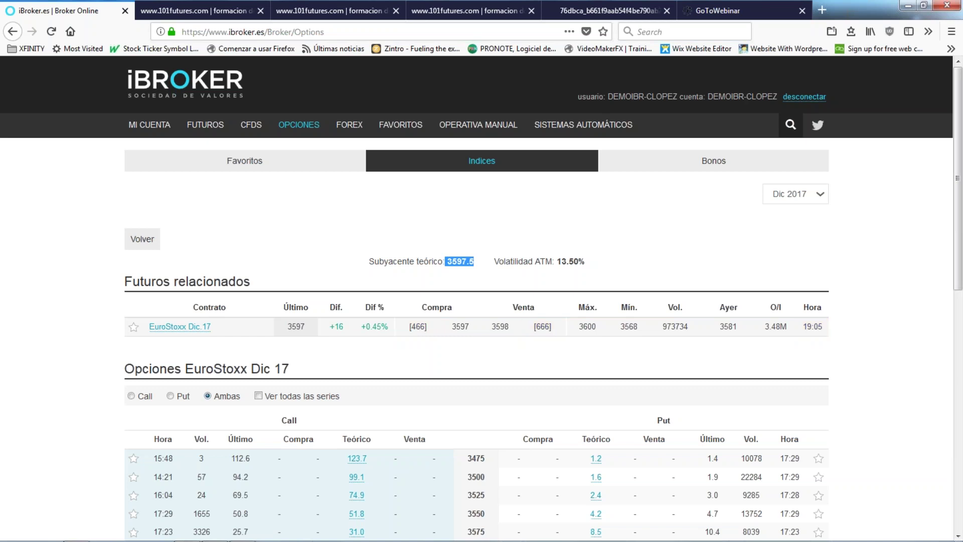
mouse_move(557, 261)
left_mouse_down()
mouse_move(592, 266)
mouse_move(561, 262)
left_mouse_up()
left_click(448, 264)
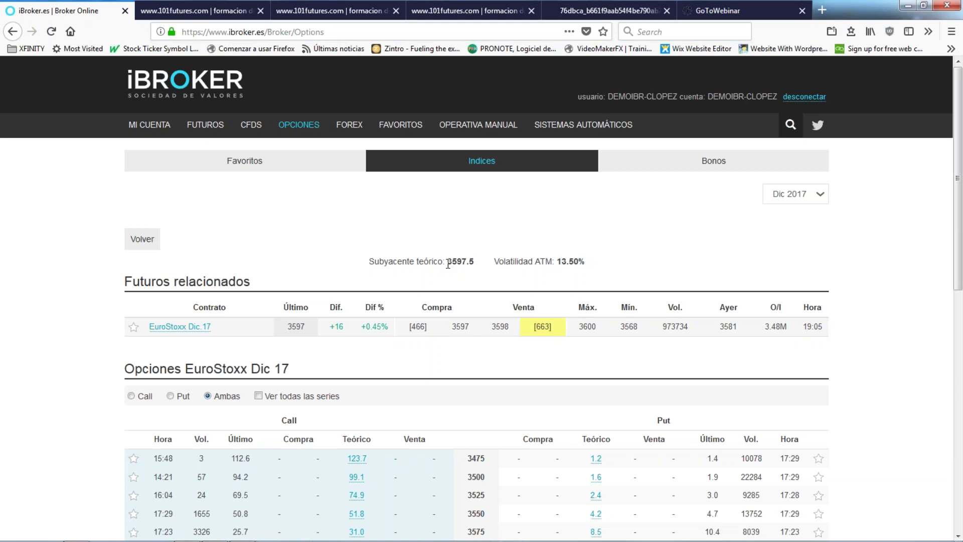
left_click_drag(448, 265, 476, 263)
left_click(474, 263)
Switch back to Excel and review the market price, IV and probability cells of the 1 Sigma table.
mouse_move(185, 539)
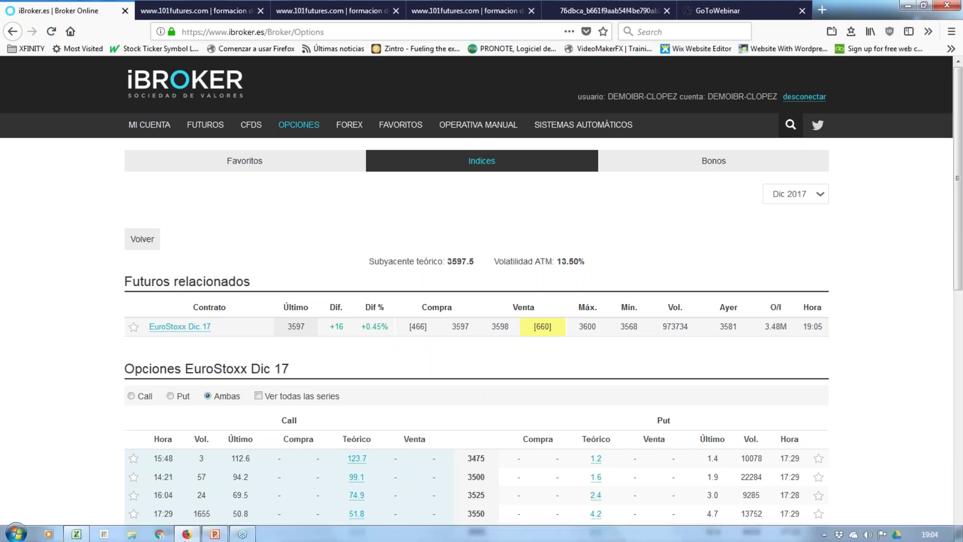
left_click(76, 534)
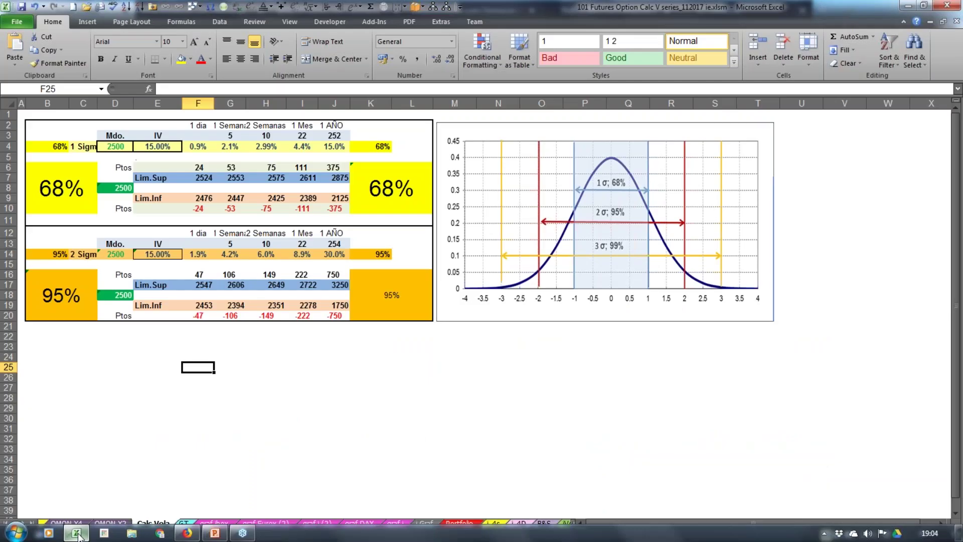
left_click(121, 149)
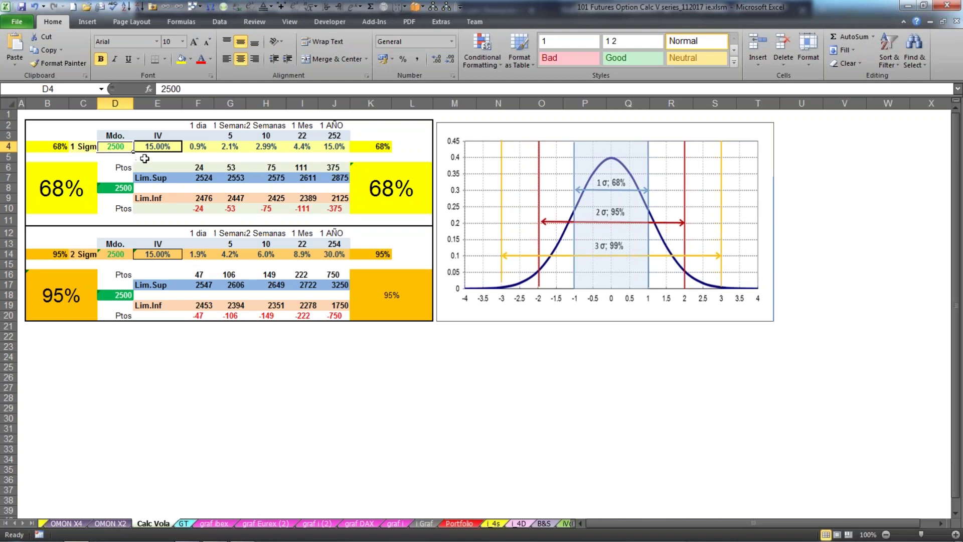
left_click(155, 147)
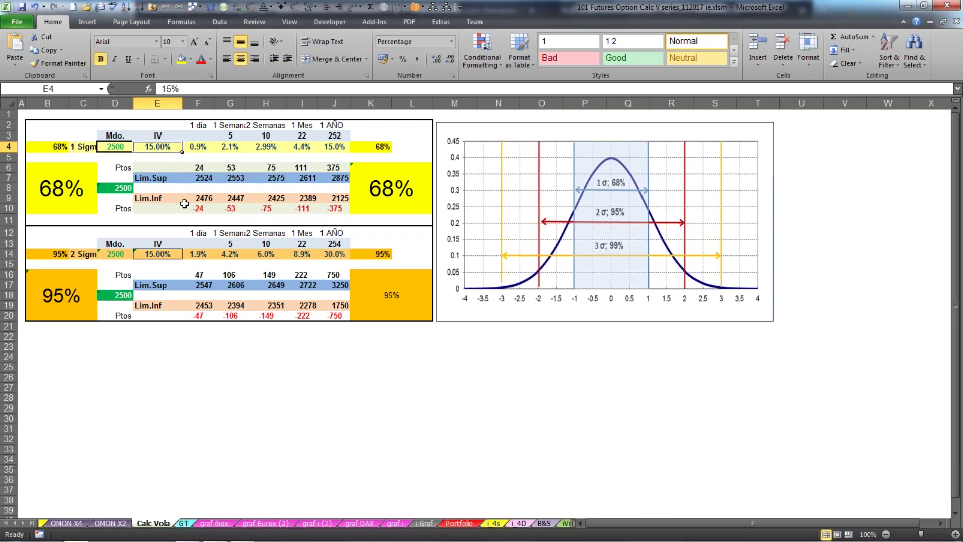
left_click(397, 189)
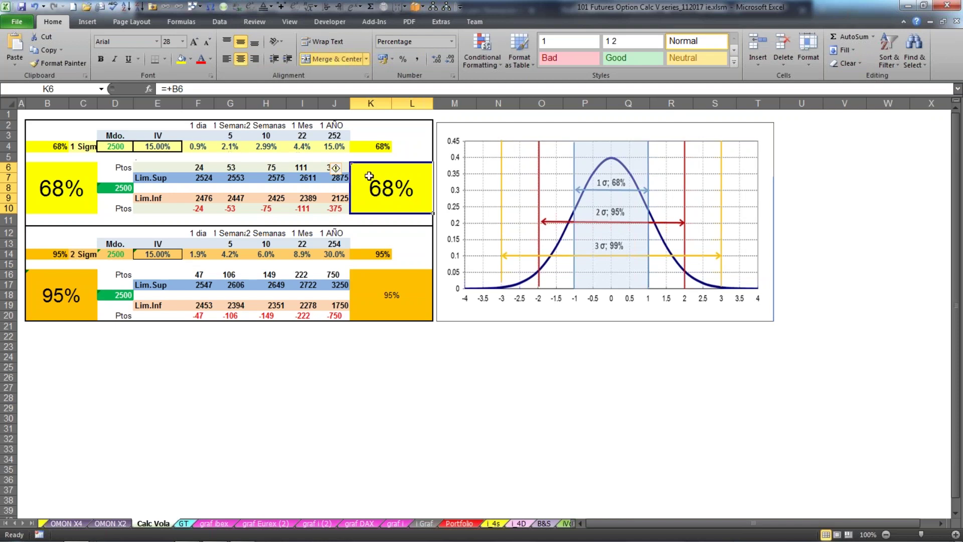
Examine the one-year column of the 1 Sigma table: its day count, volatility formula and upper and lower point ranges.
left_click(336, 147)
left_click(335, 136)
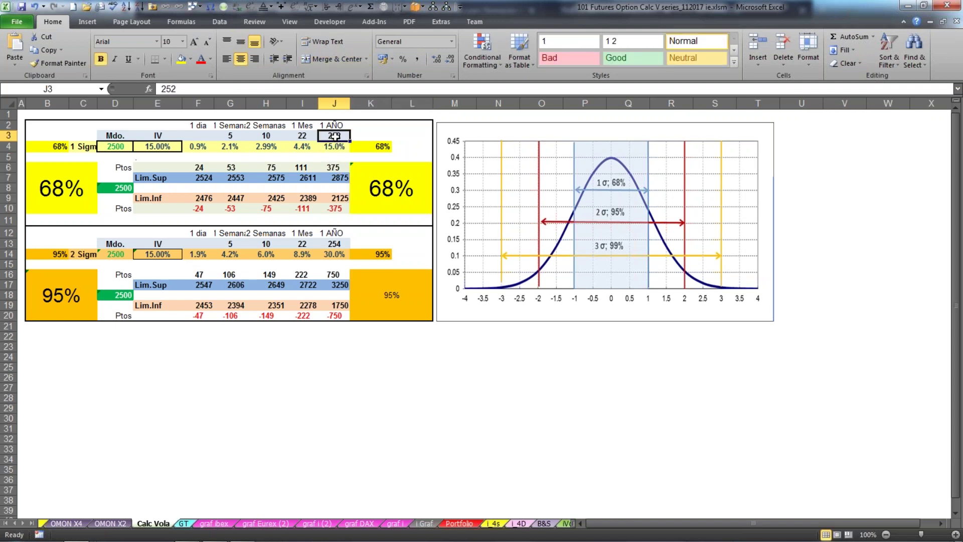
left_click(334, 146)
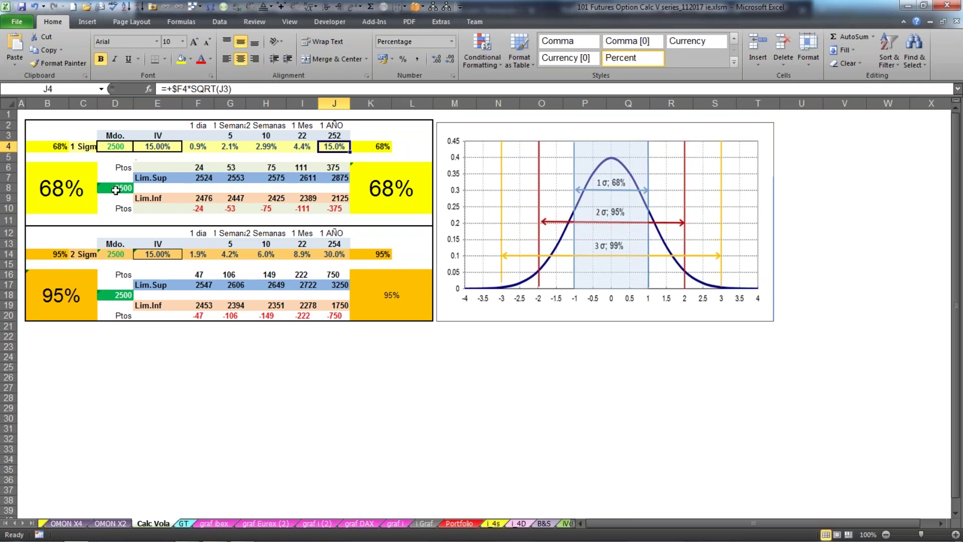
left_click(115, 190)
left_click(336, 169)
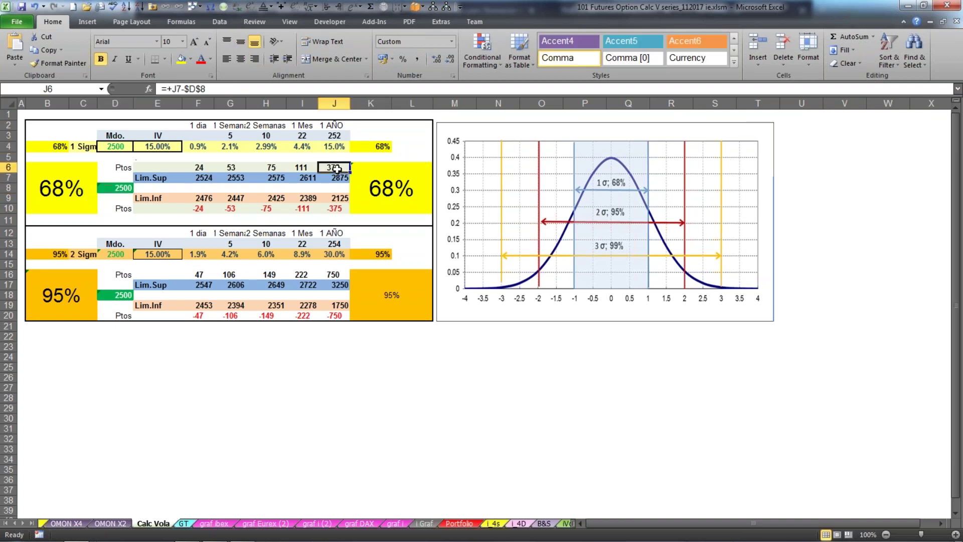
left_click(337, 210)
left_click(334, 169)
left_click(336, 147)
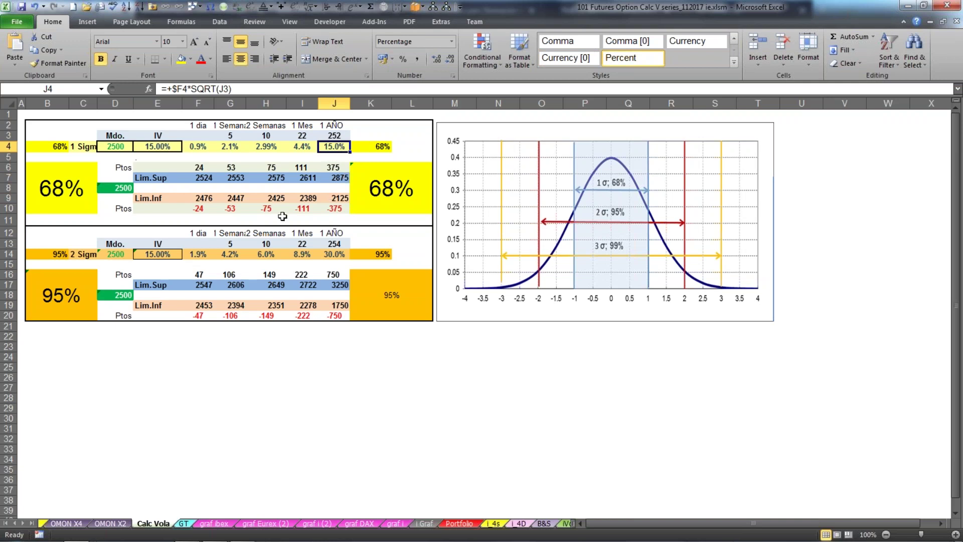
left_click(184, 89)
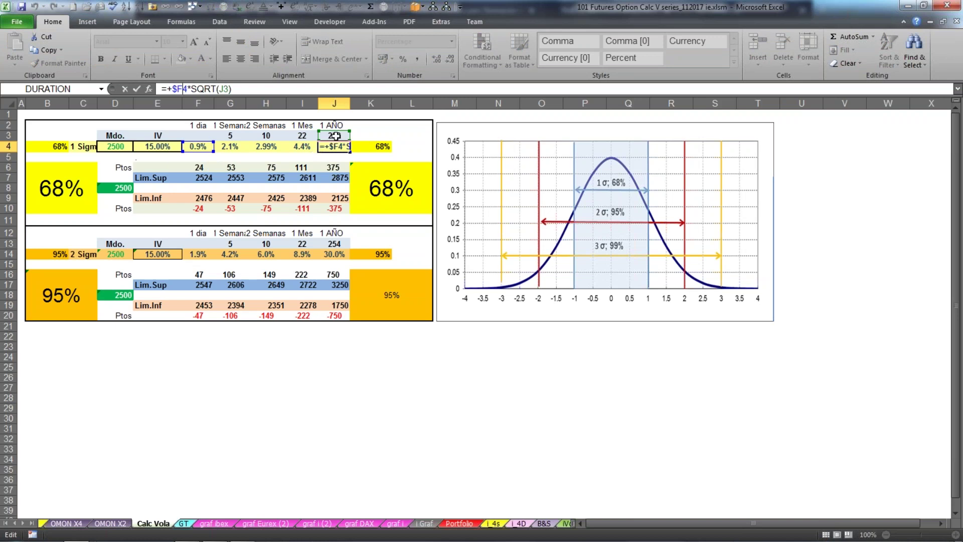
key("Return")
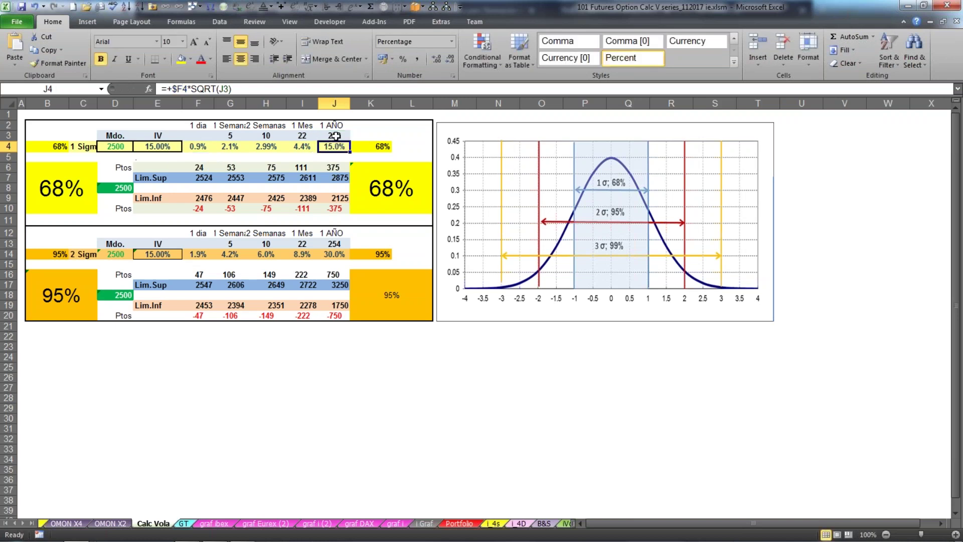
Calculate 15% of the market price in cell E23 with =+D4*15% and fill the cell yellow.
left_click(157, 148)
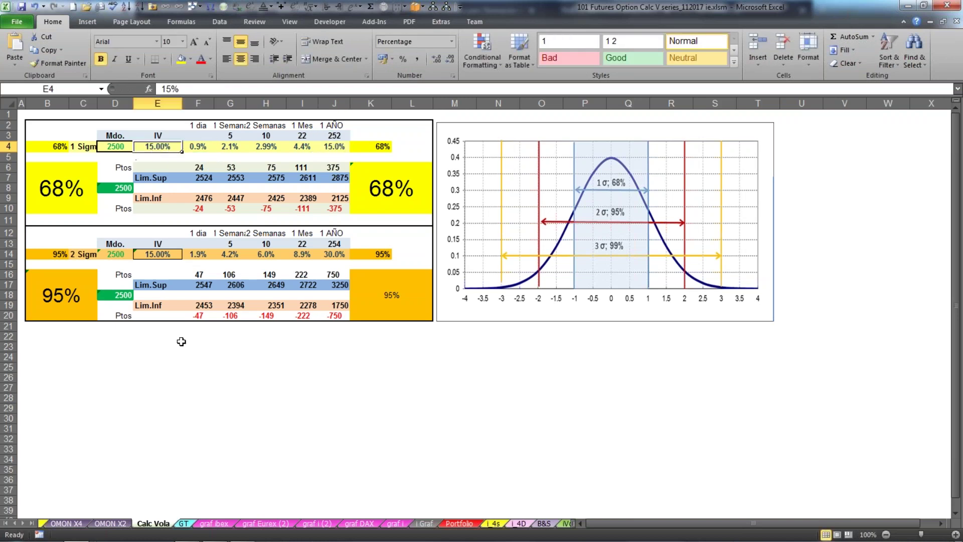
left_click(161, 347)
type("+")
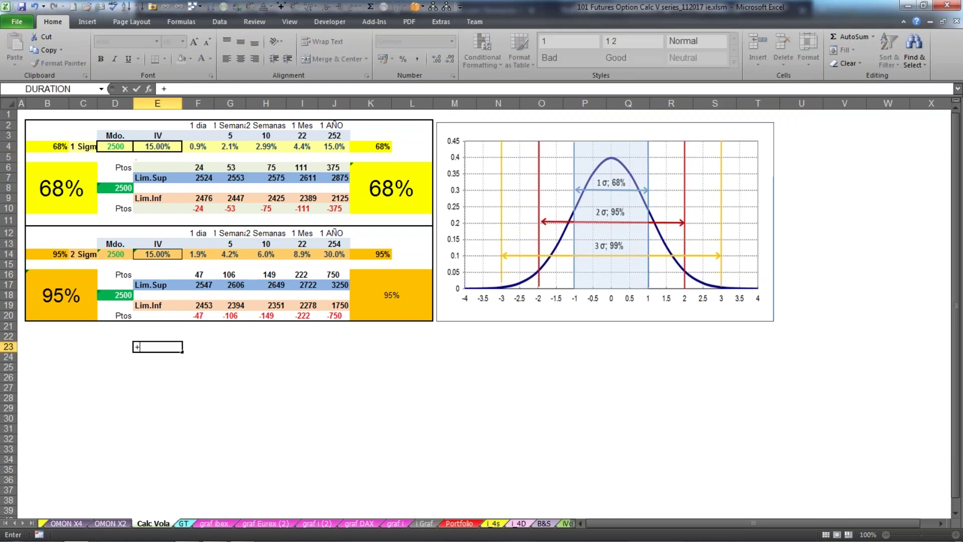
left_click(115, 145)
type("*15%")
key("Return")
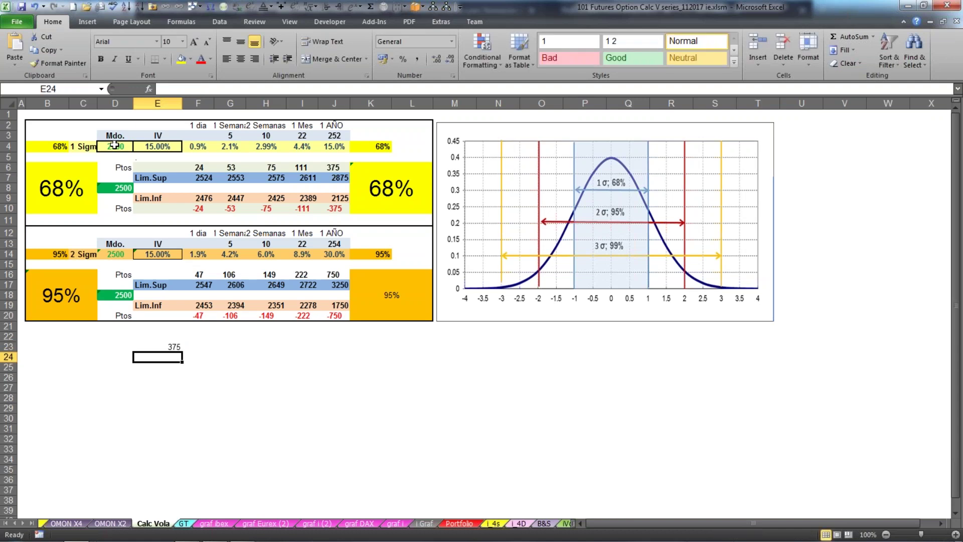
left_click(169, 345)
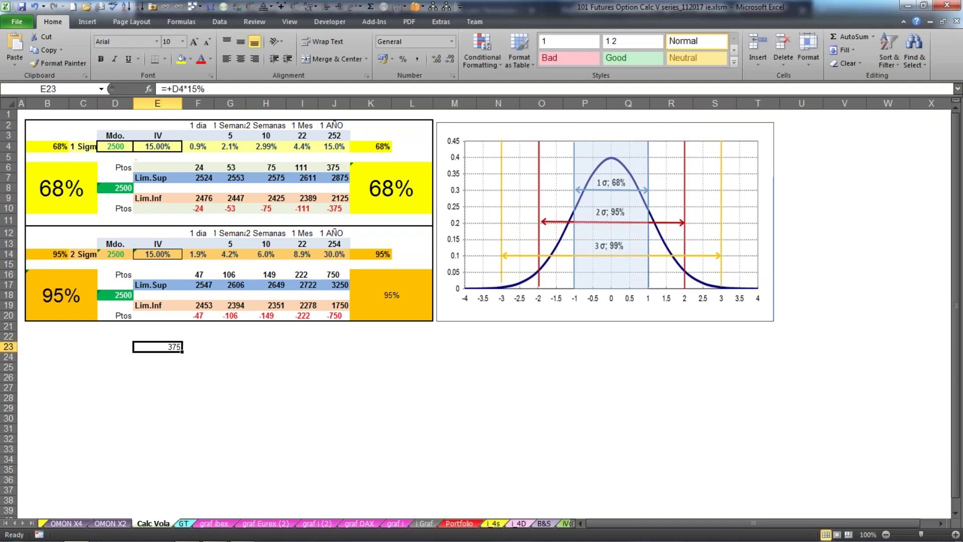
left_click(182, 59)
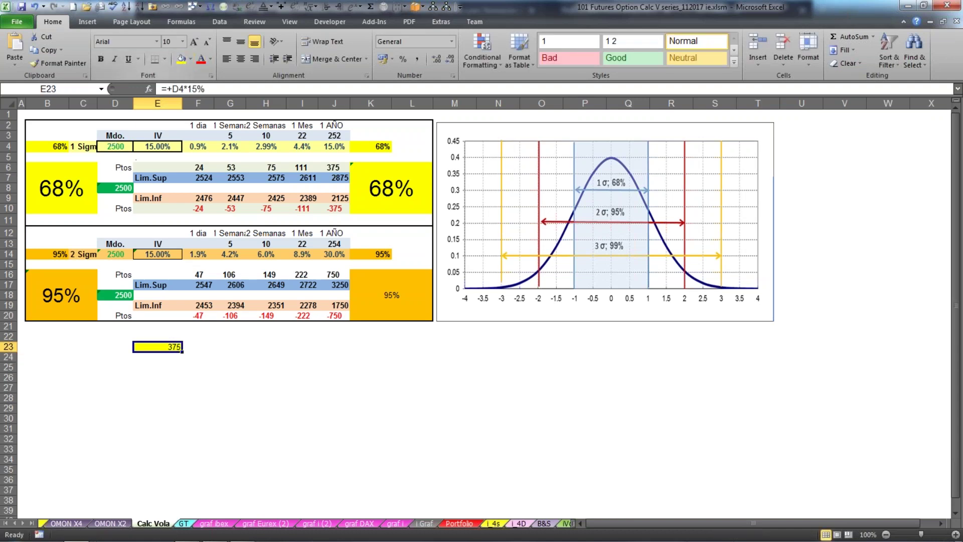
left_click(217, 347)
Review the one-year point ranges, upper and lower limits, probability and base price in the 1 Sigma table.
left_click(329, 167)
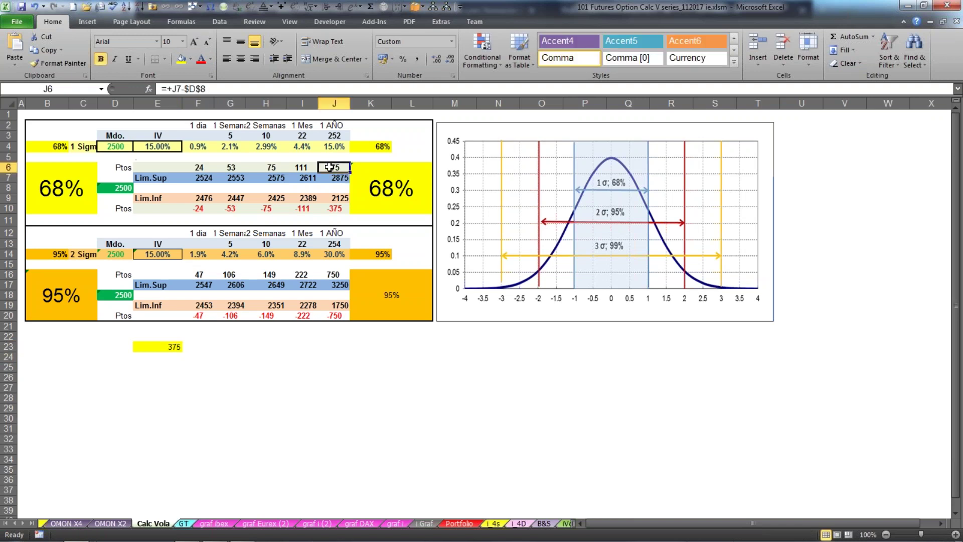
left_click(336, 210)
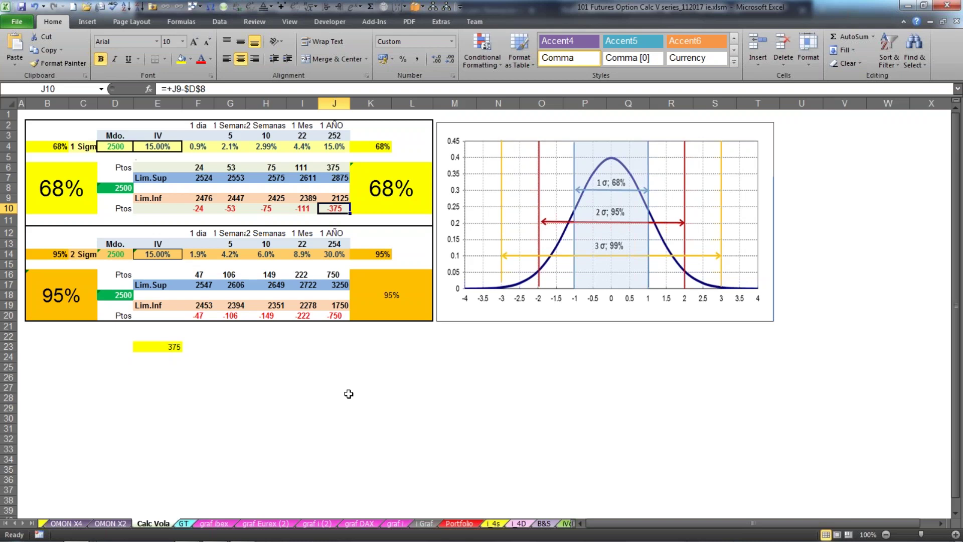
left_click(65, 193)
left_click(342, 178)
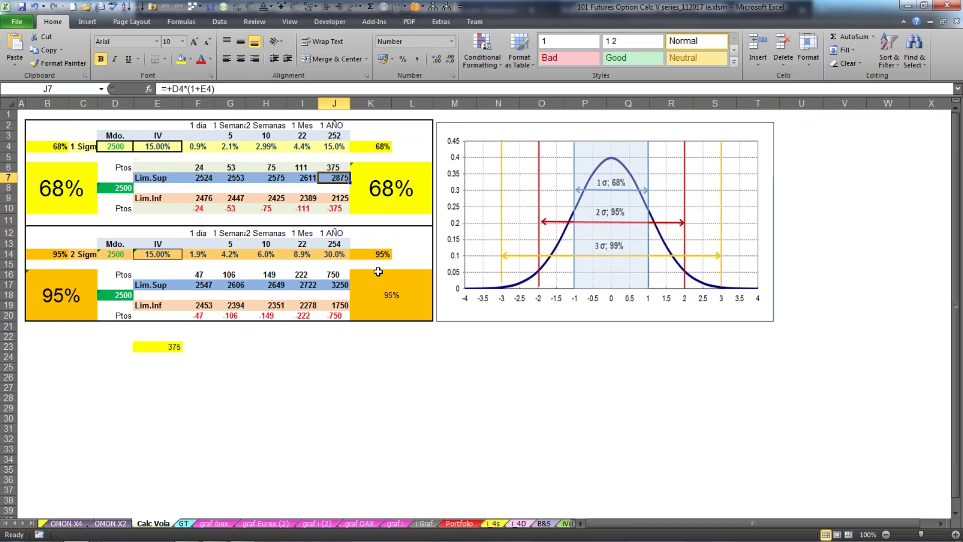
left_click(341, 198)
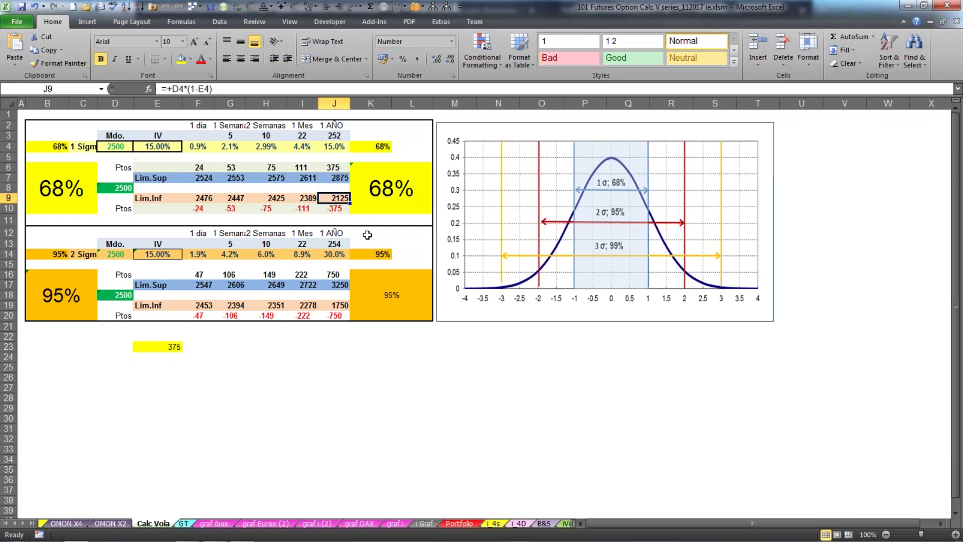
left_click(120, 189)
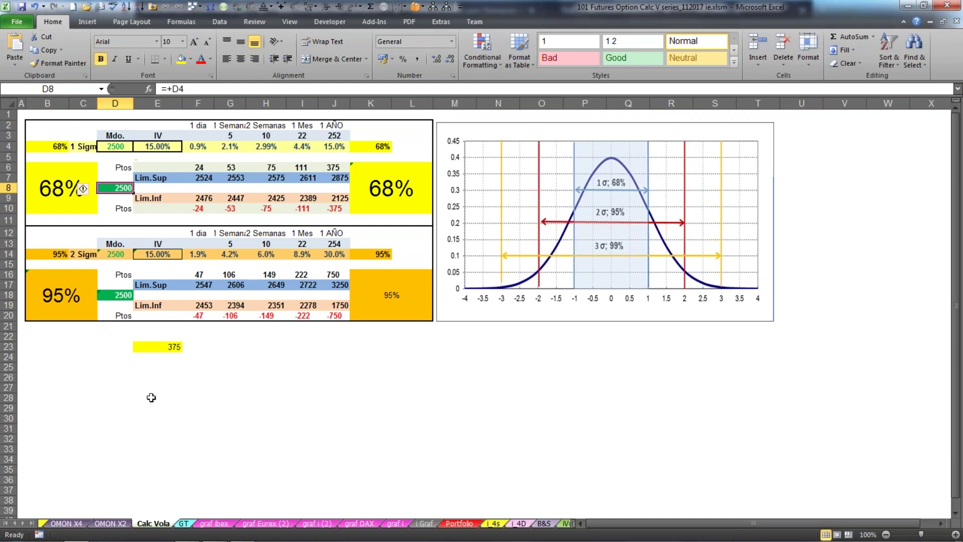
Check the EuroStoxx quote in Firefox and, back in Excel, set the 1 Sigma market price to 3598 and IV to 13.50%.
mouse_move(153, 540)
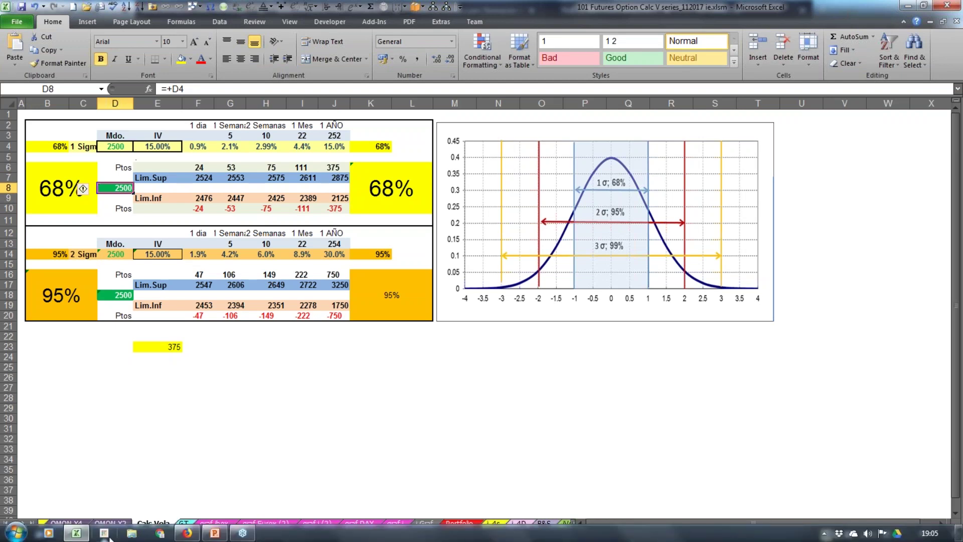
left_click(187, 474)
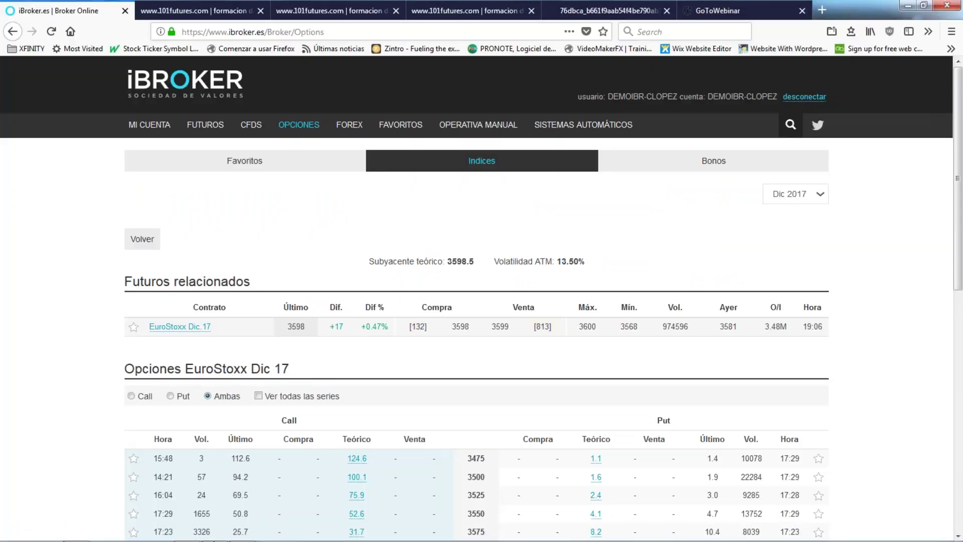
mouse_move(242, 533)
left_click(77, 532)
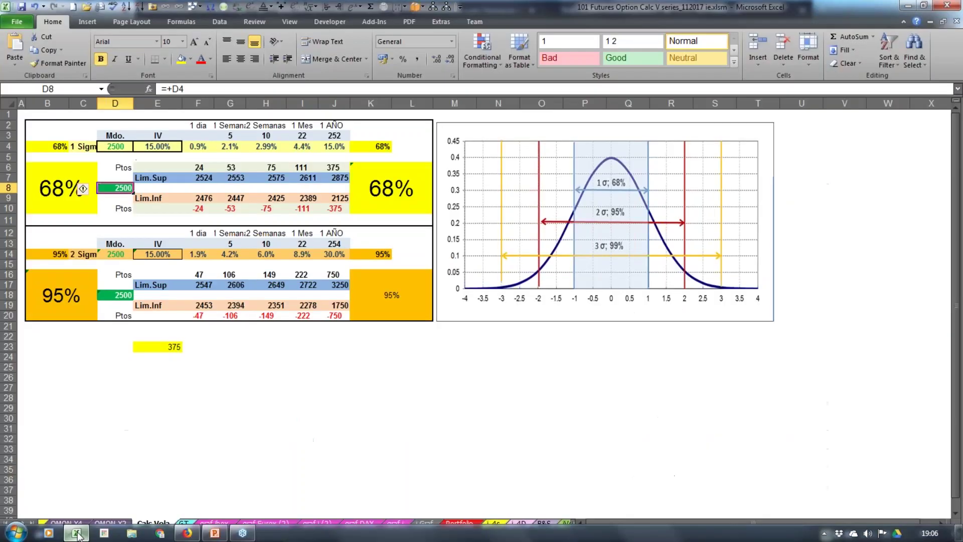
left_click(114, 150)
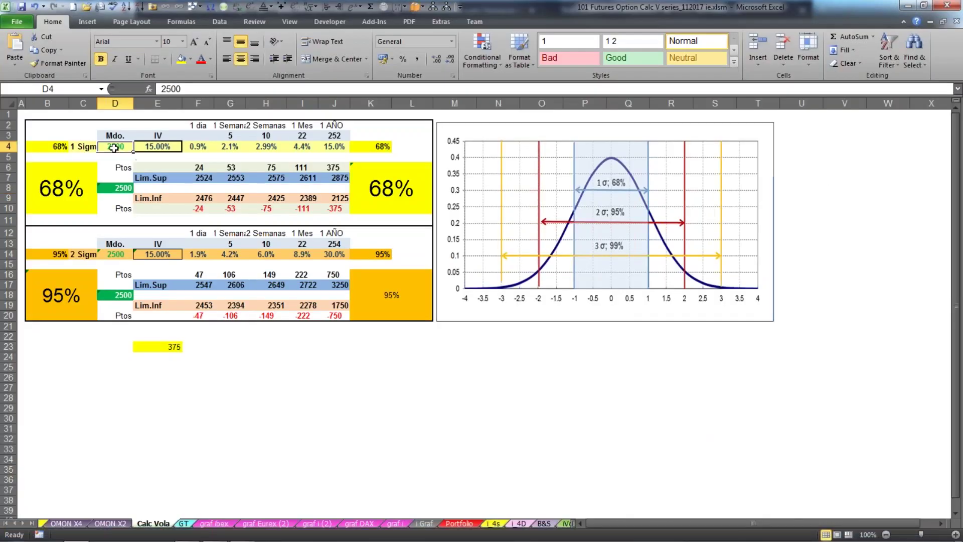
type("3598")
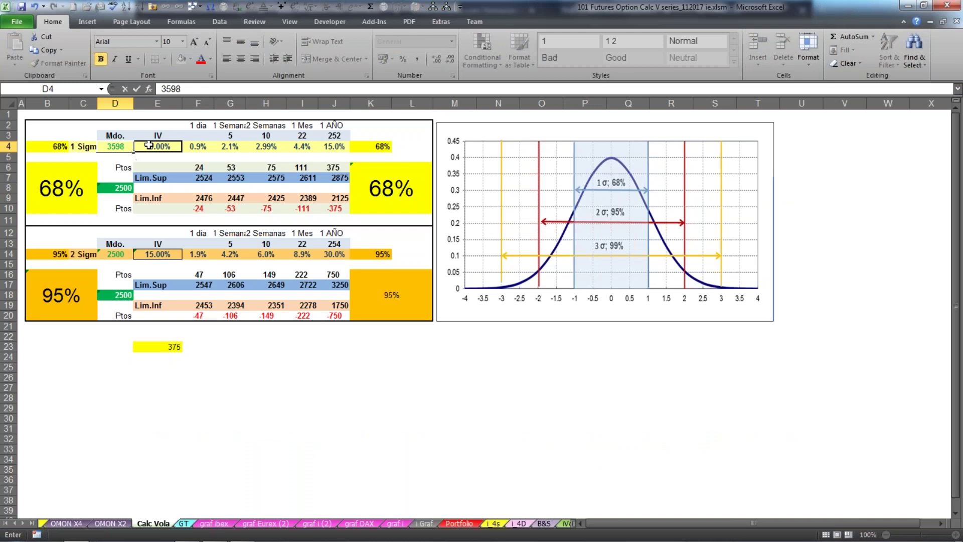
left_click(153, 146)
type("13.50")
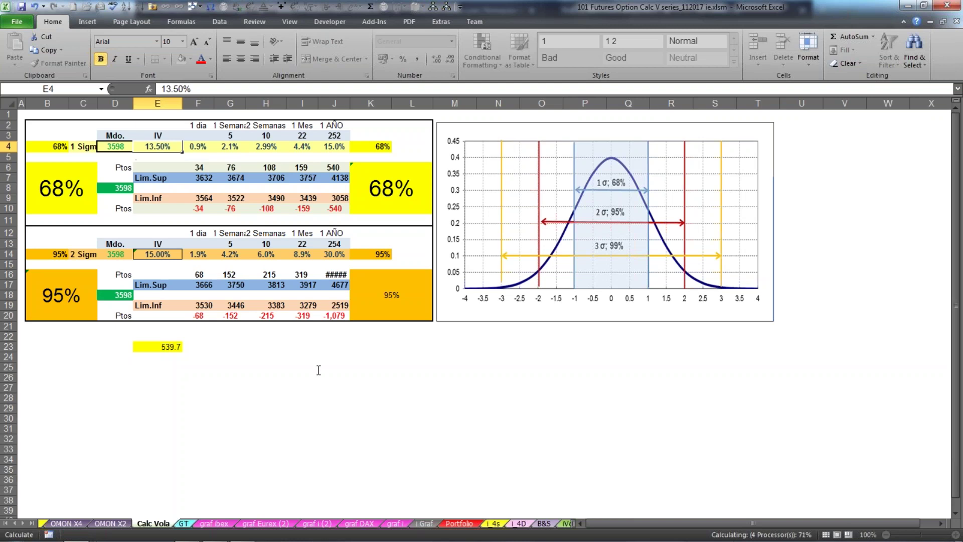
Review the 1 Sigma market price and the one-year column's day count, volatility formula and upper points.
left_click(316, 367)
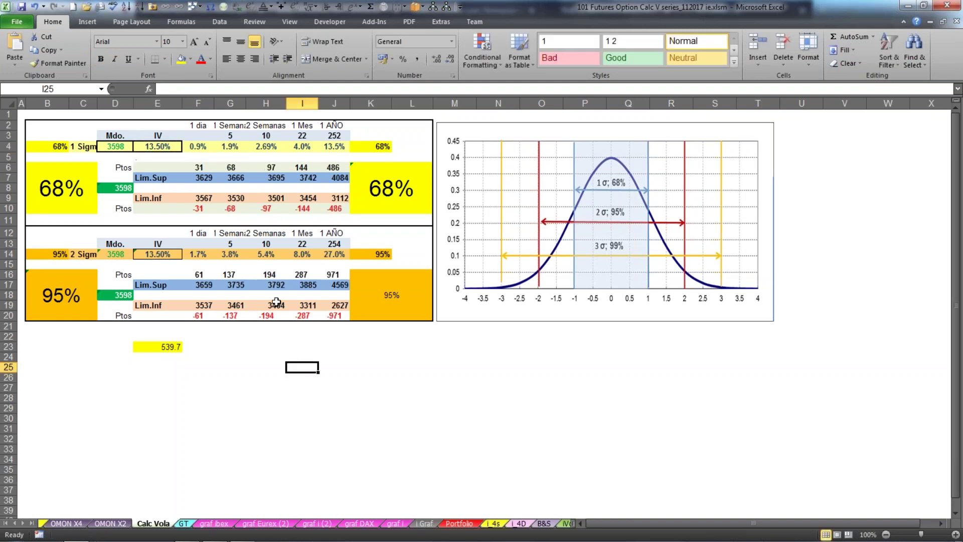
left_click(116, 147)
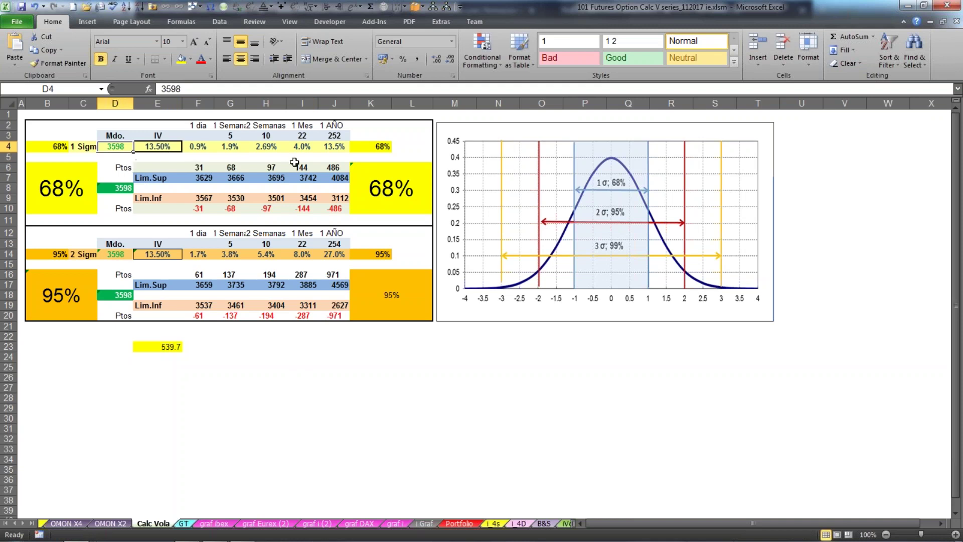
left_click(332, 137)
left_click(335, 148)
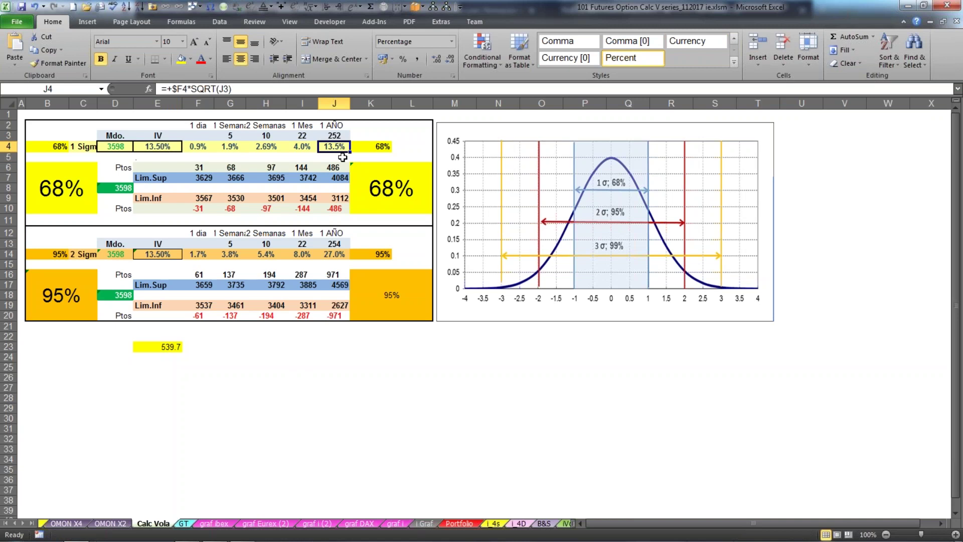
left_click(335, 167)
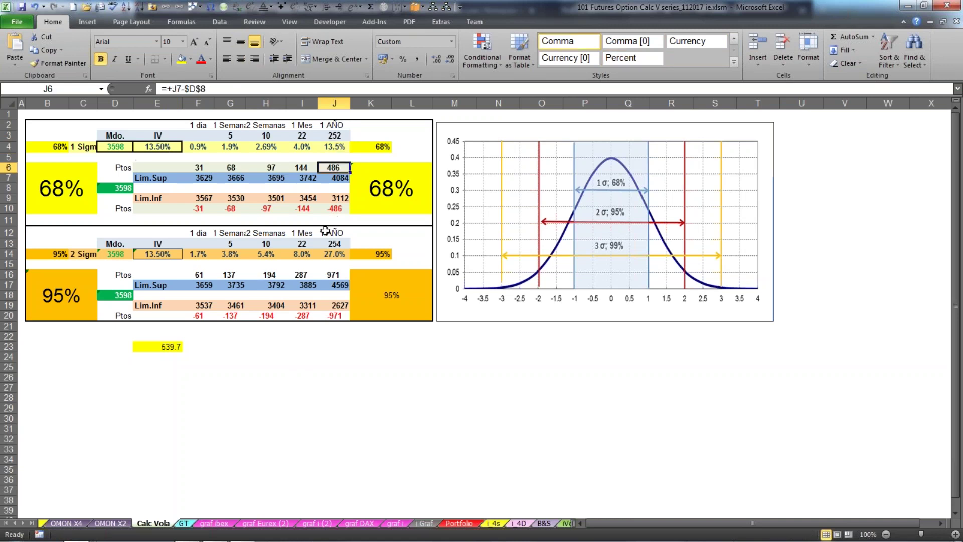
Change the check formula in cell E23 to =+D4*13.50%.
left_click(161, 348)
left_click_drag(188, 89, 227, 89)
type("13.50")
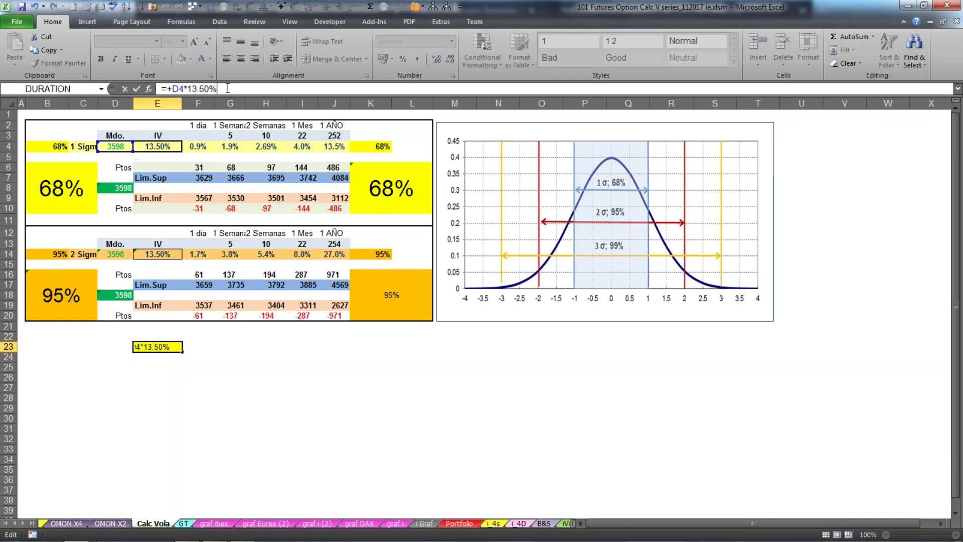
type("%")
key("Return")
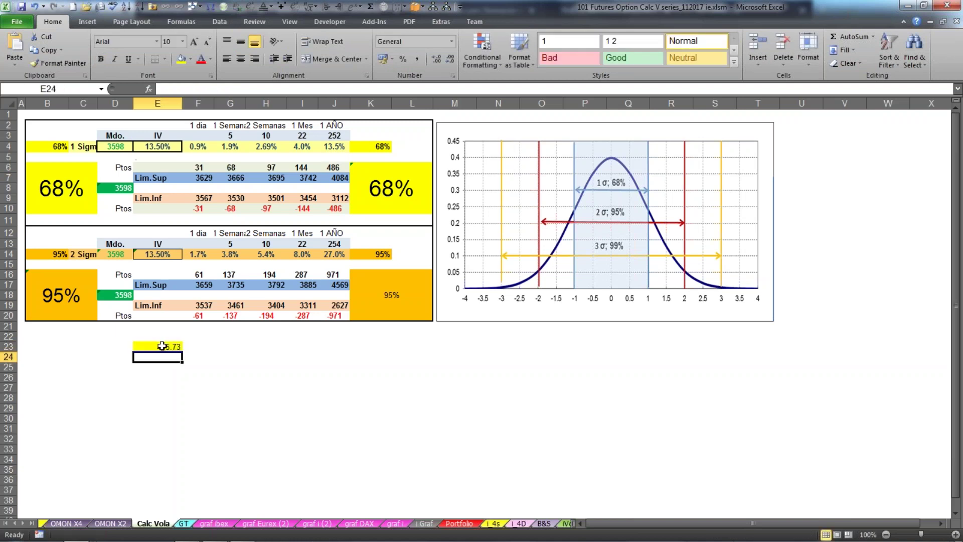
Examine the one-year lower points, the one-month and one-year day counts, and the one-month and one-day volatility formulas in the 1 Sigma table.
left_click(334, 209)
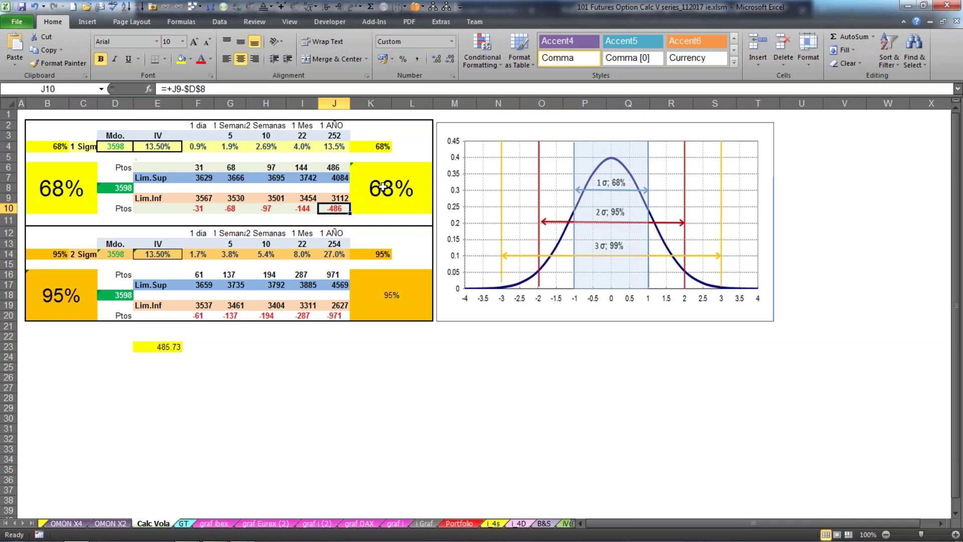
left_click(301, 136)
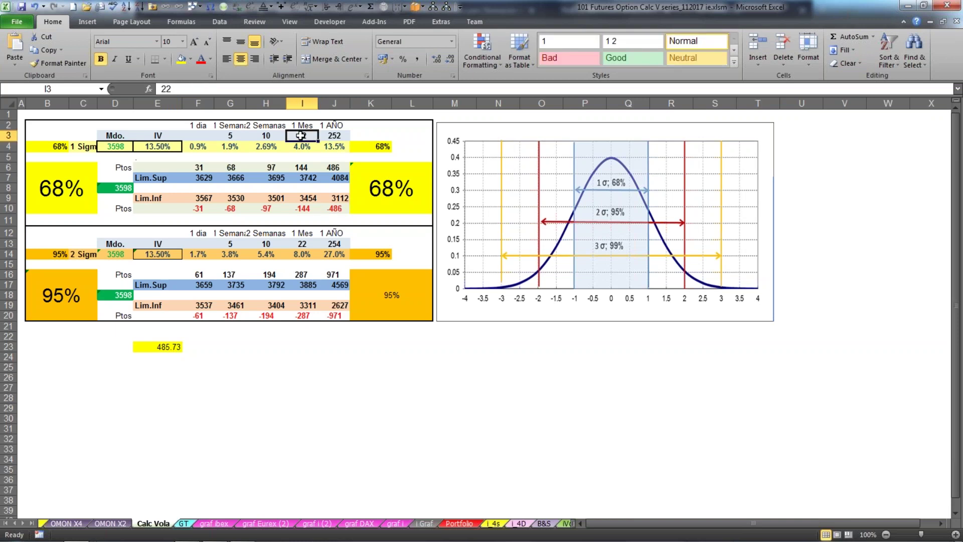
left_click(330, 132)
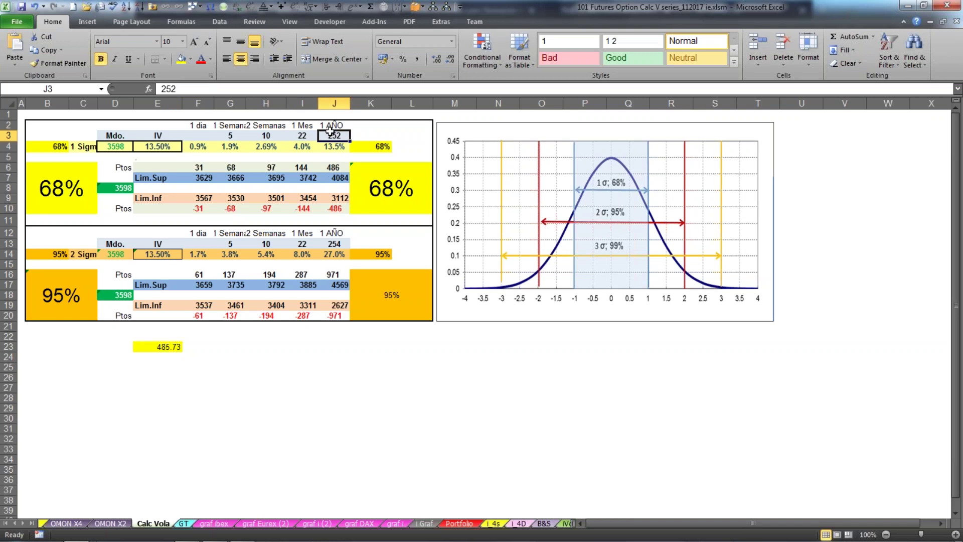
left_click(298, 136)
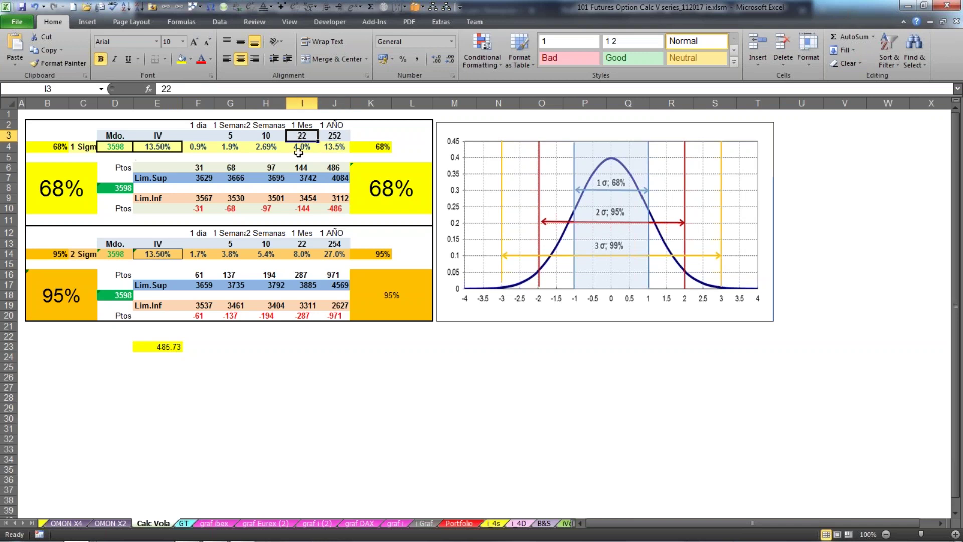
left_click(302, 145)
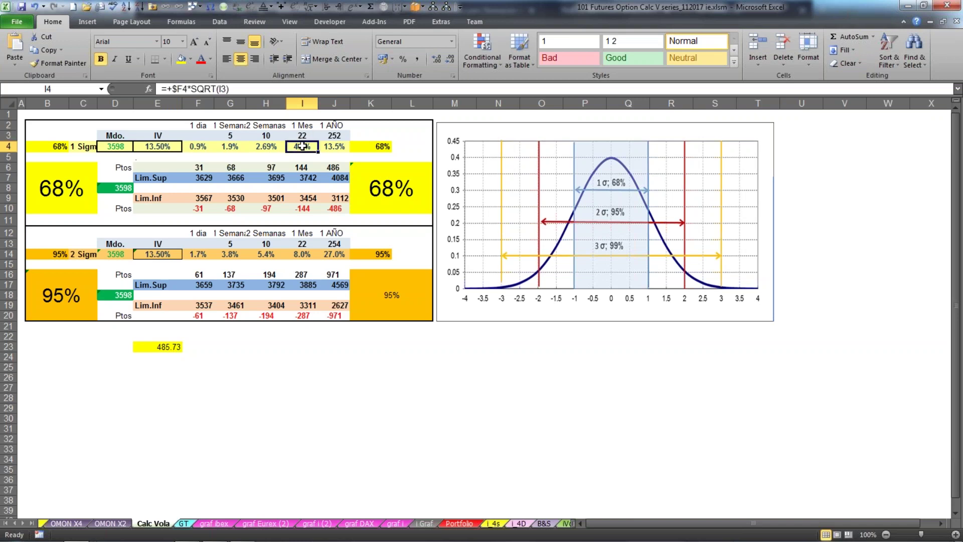
left_click(183, 90)
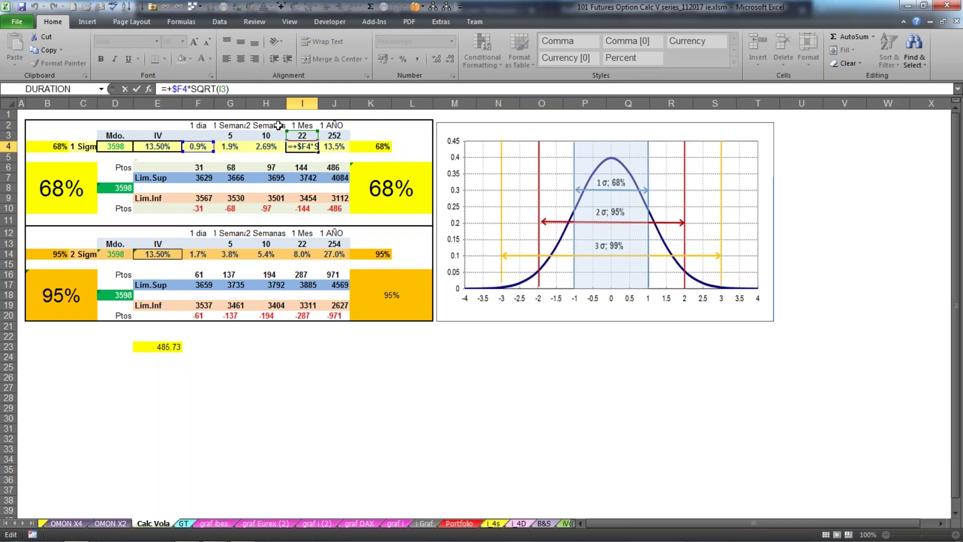
key("Escape")
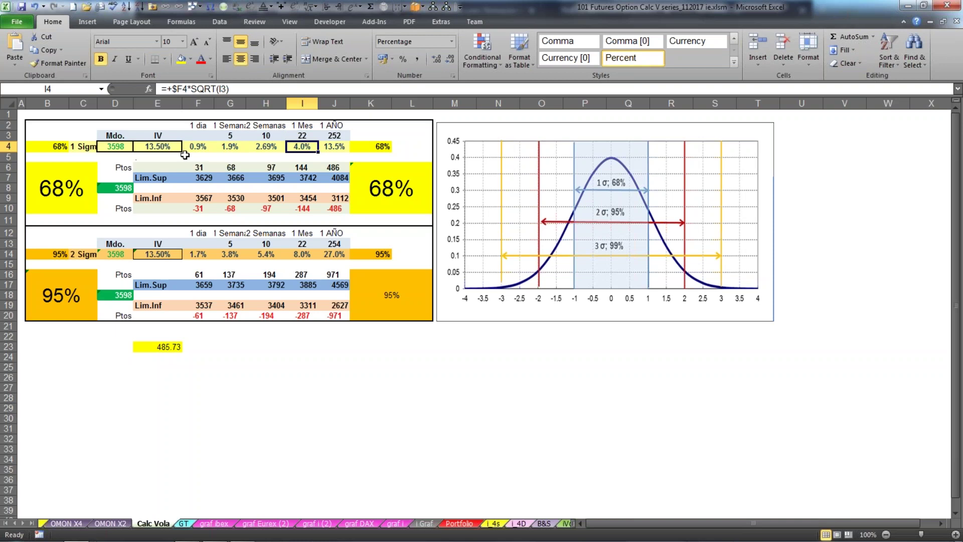
left_click(193, 148)
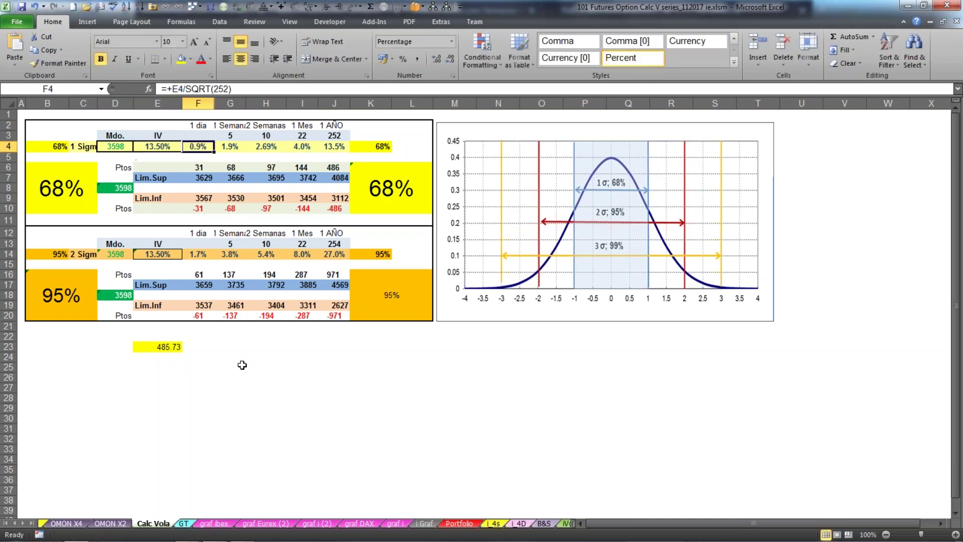
Divide the 1 Sigma IV by the square root of 22 in cell F23 with =+E4/SQRT(22).
left_click(209, 347)
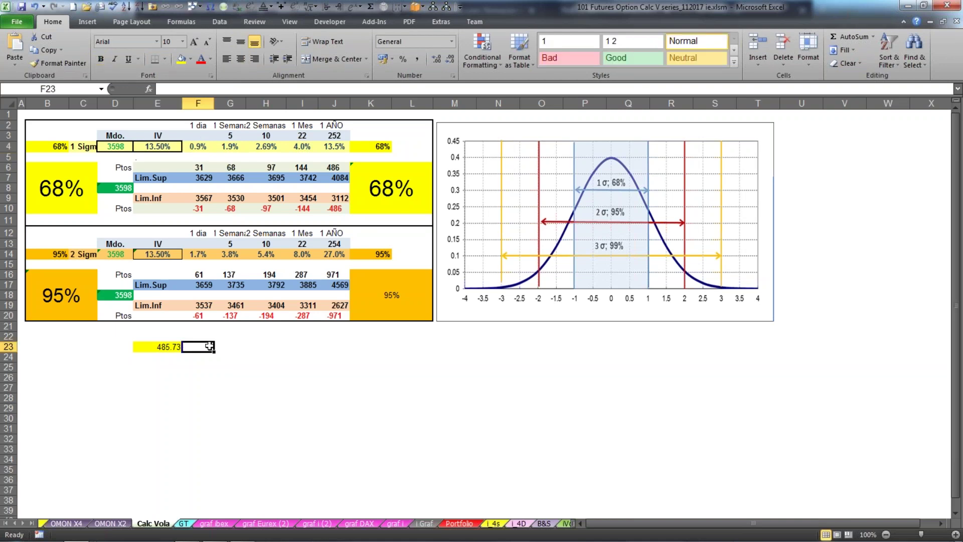
type("+")
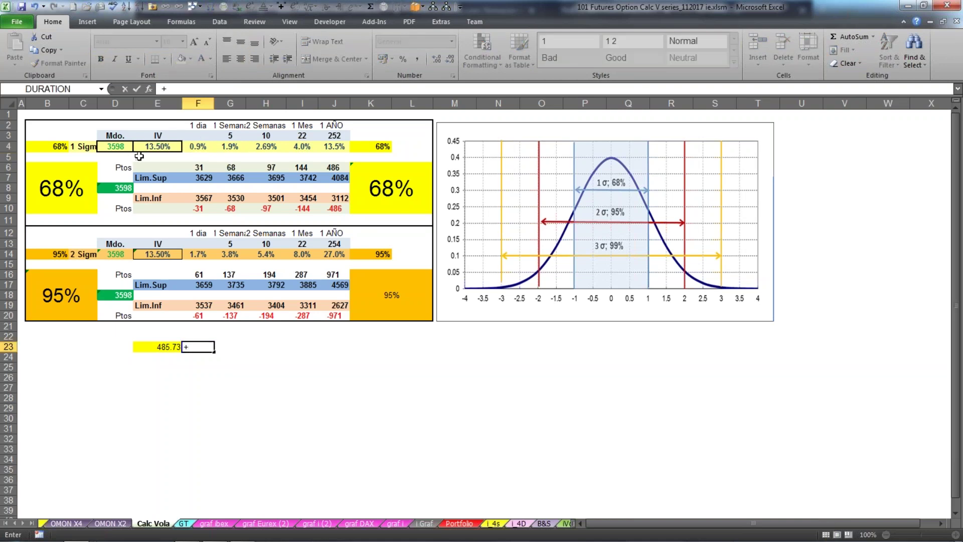
left_click(157, 148)
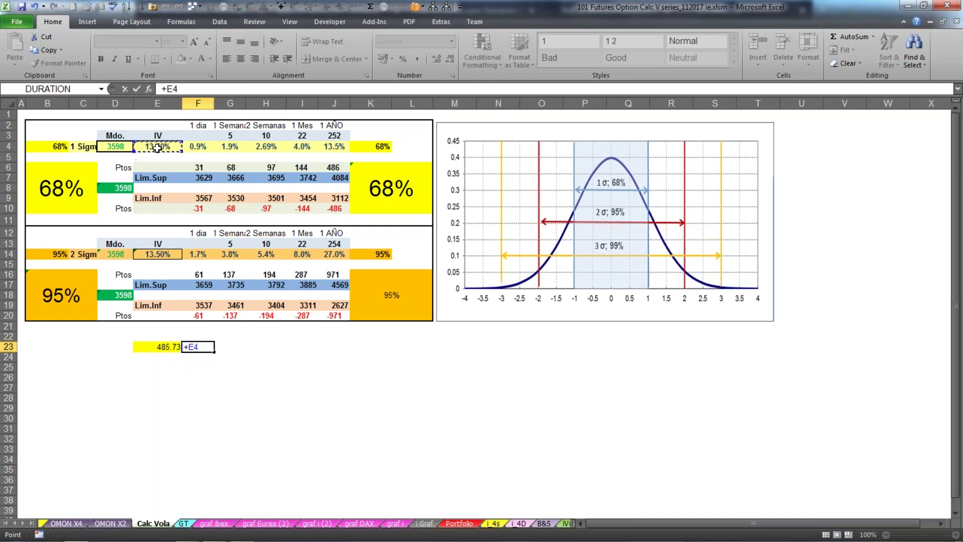
type("/sqrt")
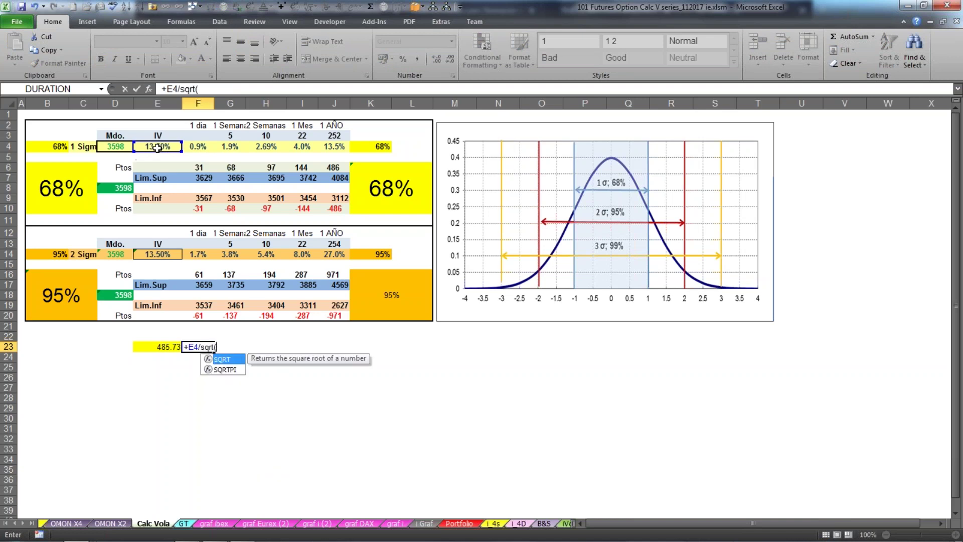
type("(")
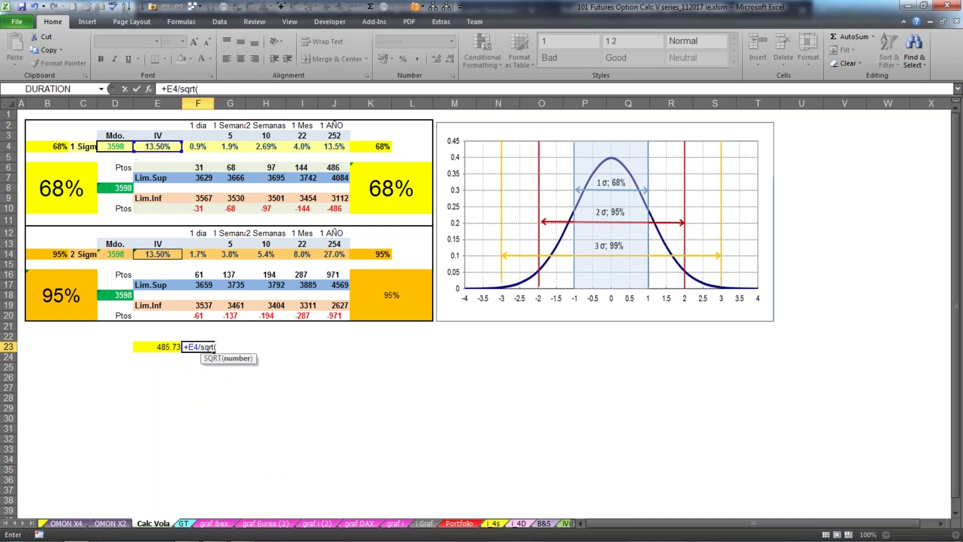
type("22)")
key("Return")
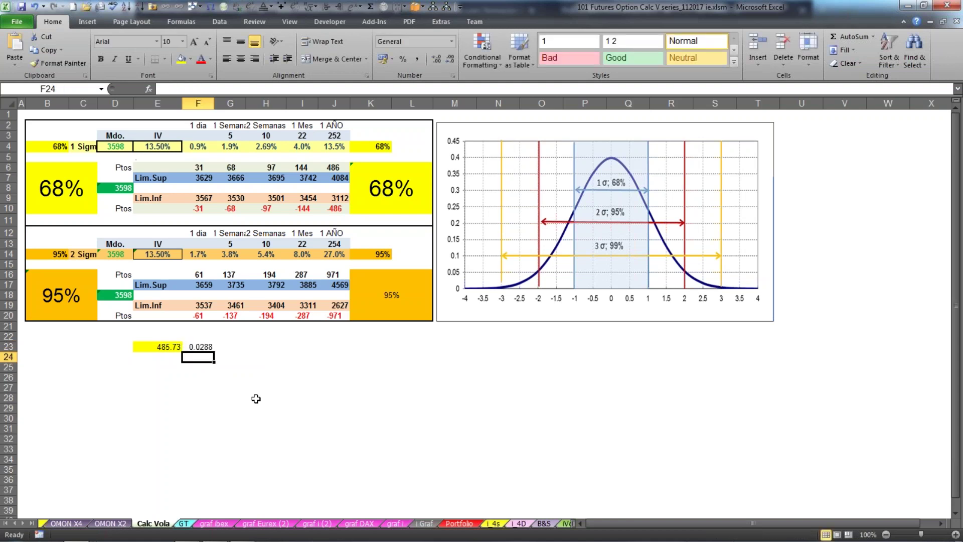
Compare F23 with the one-month and one-day volatility formulas in I4 and F4, and format F23 as a percentage.
left_click(204, 347)
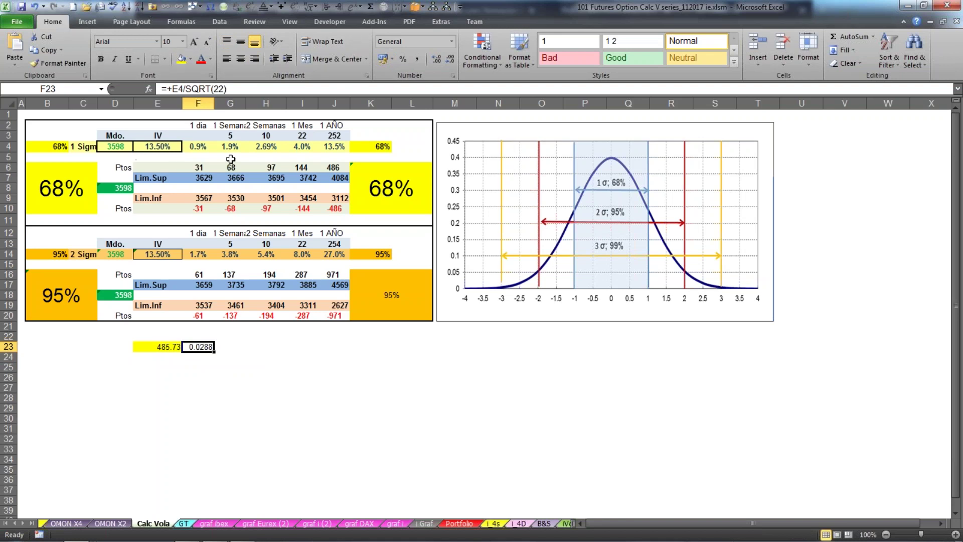
left_click(302, 146)
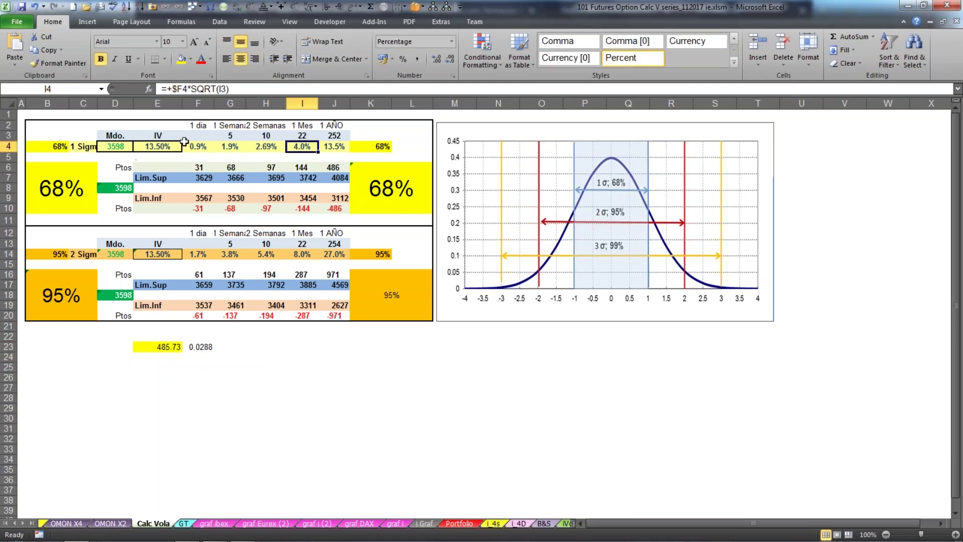
left_click(200, 146)
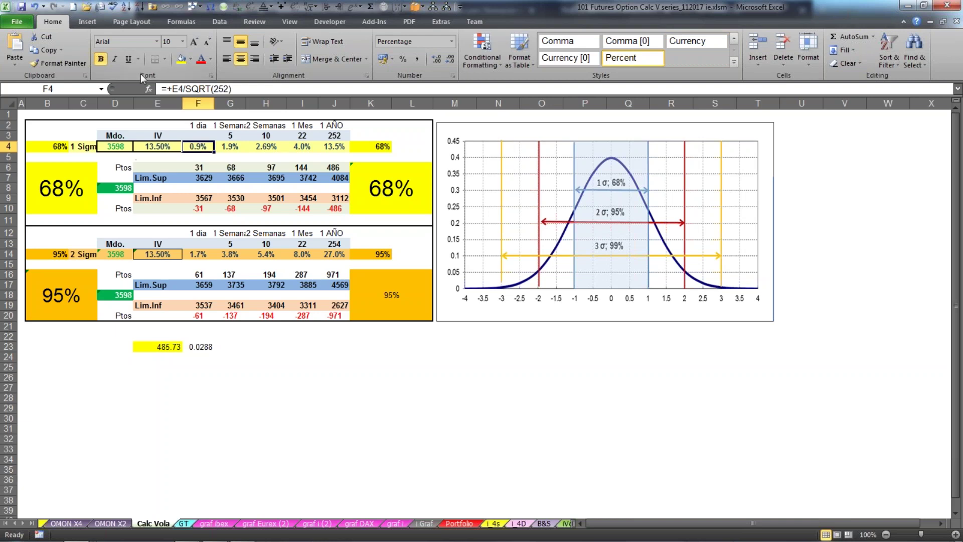
left_click(199, 369)
left_click(199, 346)
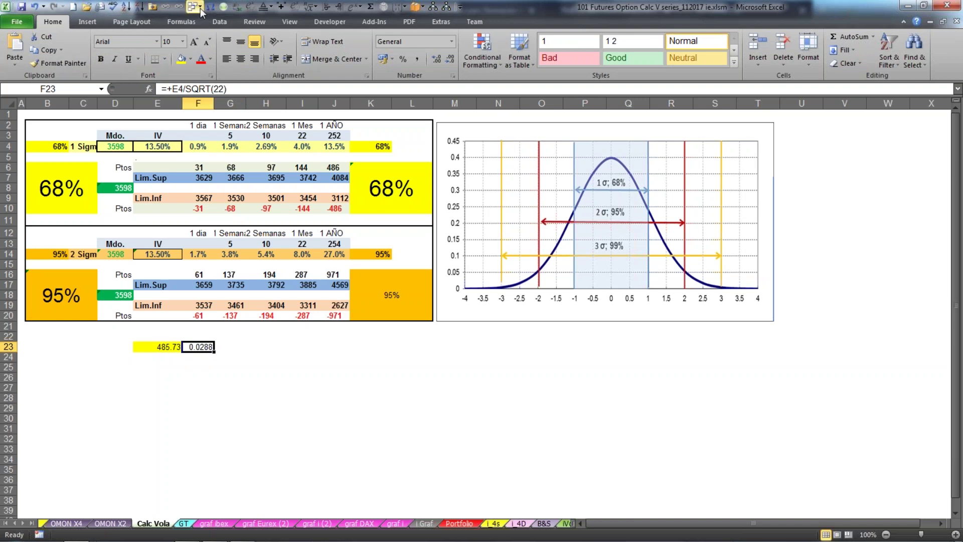
left_click(403, 59)
left_click(193, 366)
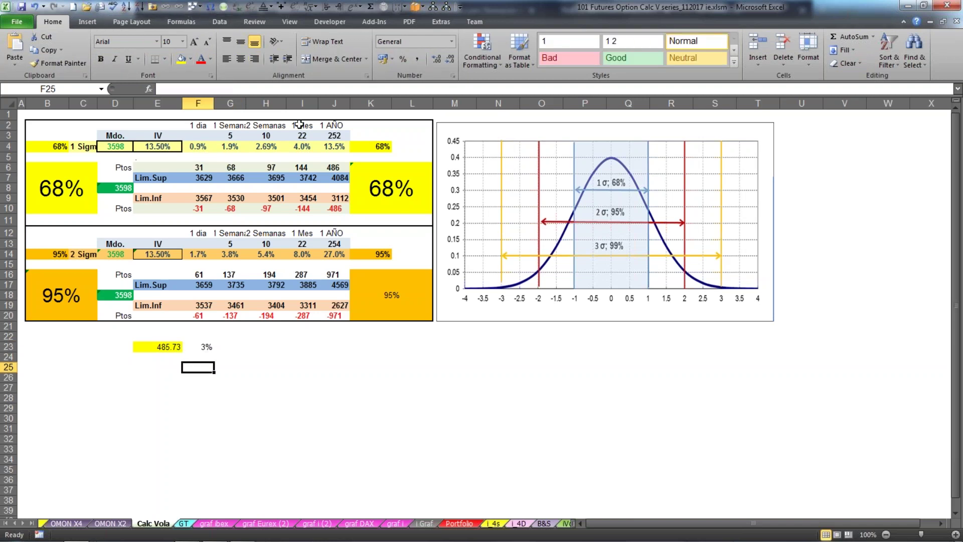
Change the formula in F23 to the one-day volatility, =+E4/SQRT(252).
left_click(199, 346)
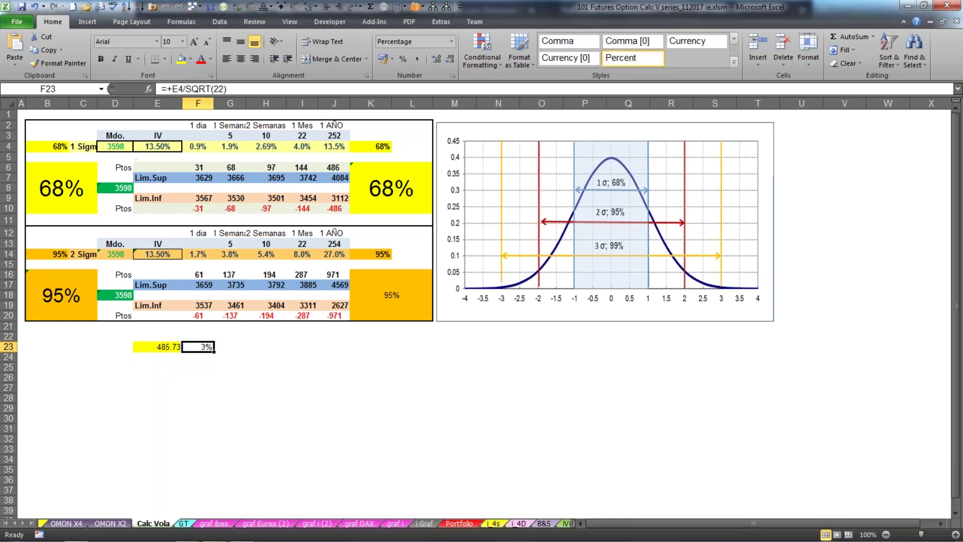
left_click(224, 89)
type("5")
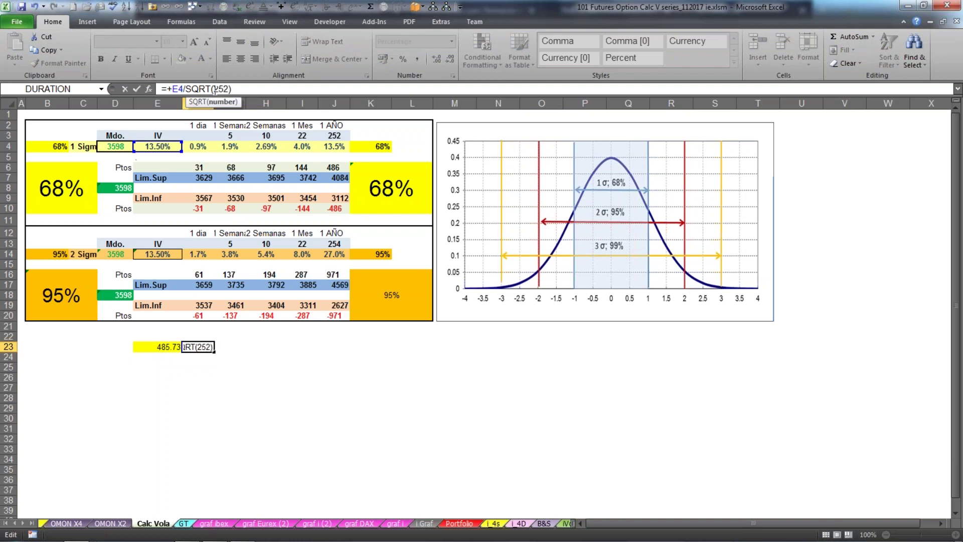
left_click(137, 89)
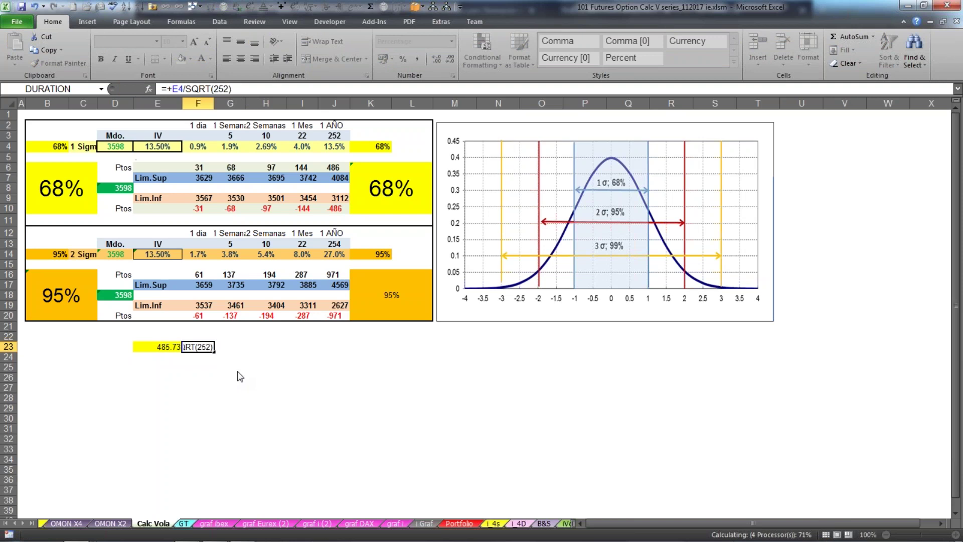
Calculate the 22-day volatility in cell G23 with =+F23*(SQRT(22)), accept the proposed formula correction and format the cell as a percentage.
left_click(225, 347)
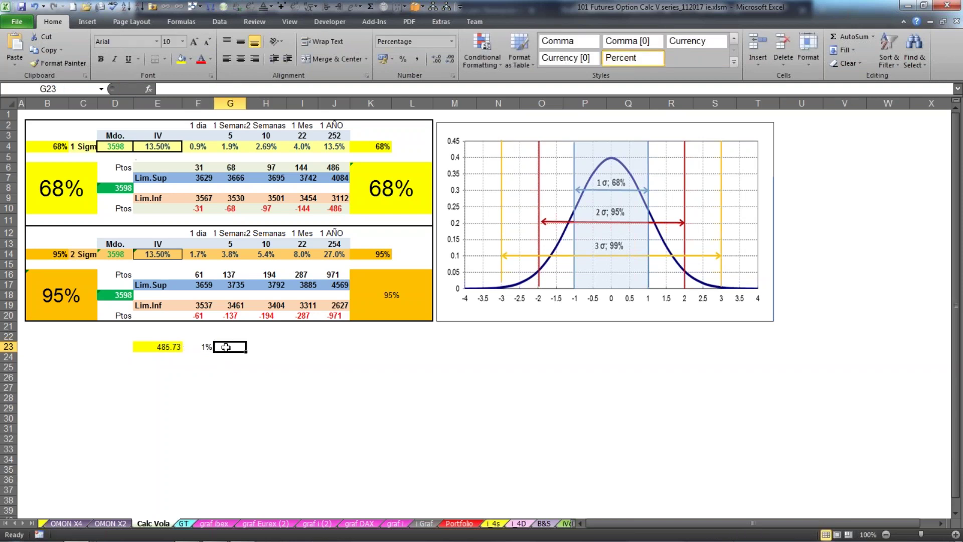
type("+")
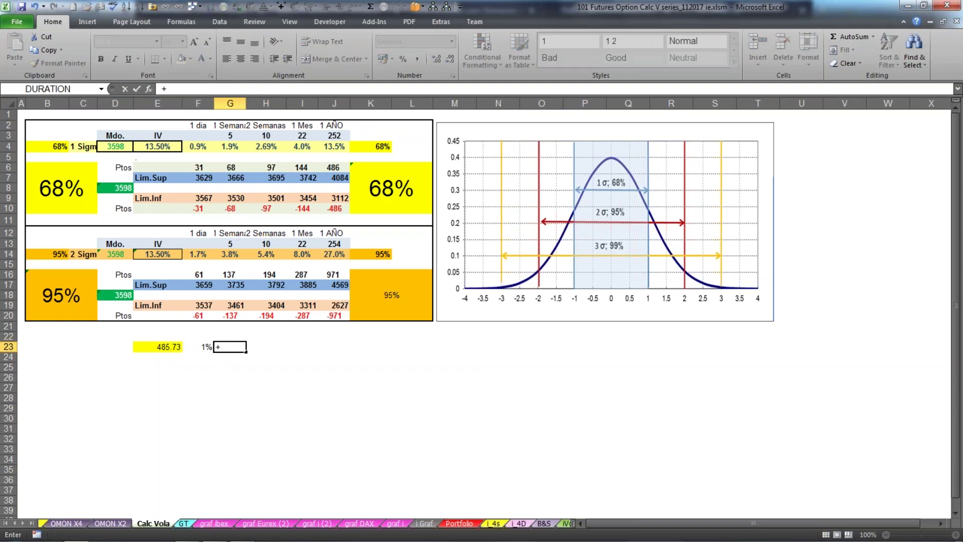
left_click(203, 347)
type("*(sqrt(")
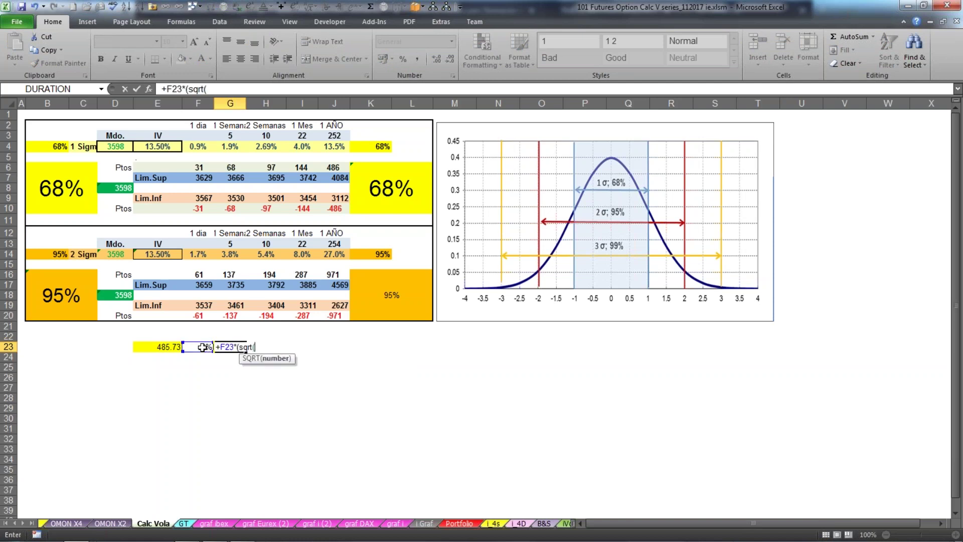
type("22)")
key("Return")
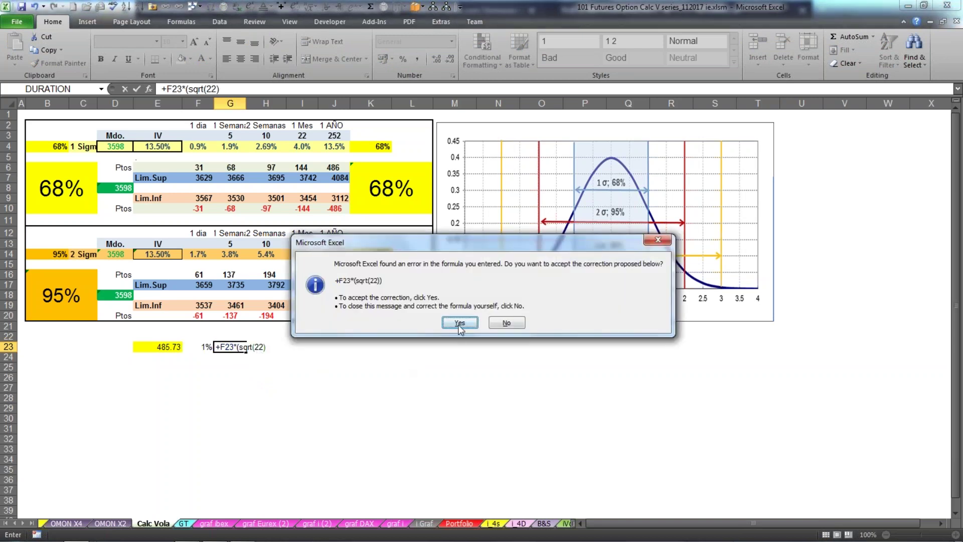
left_click(460, 324)
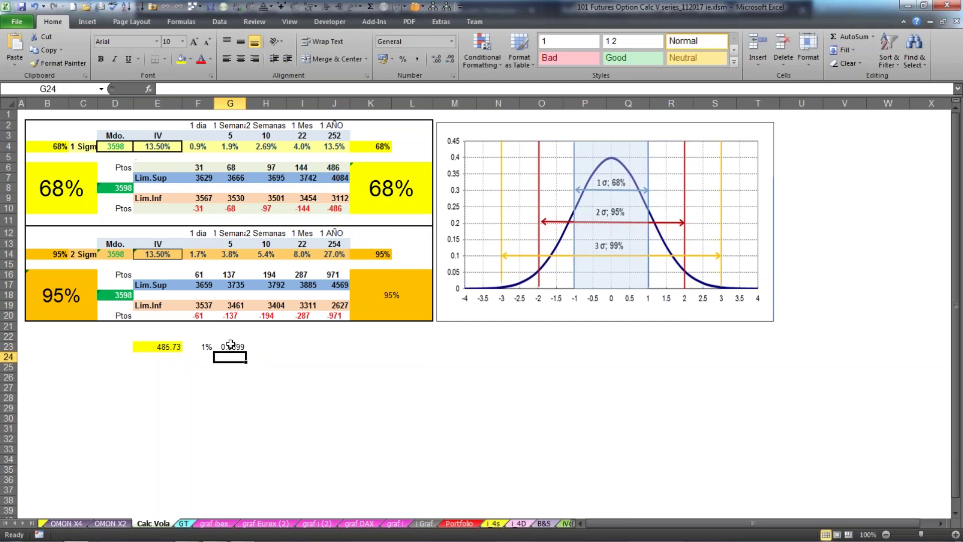
left_click(401, 56)
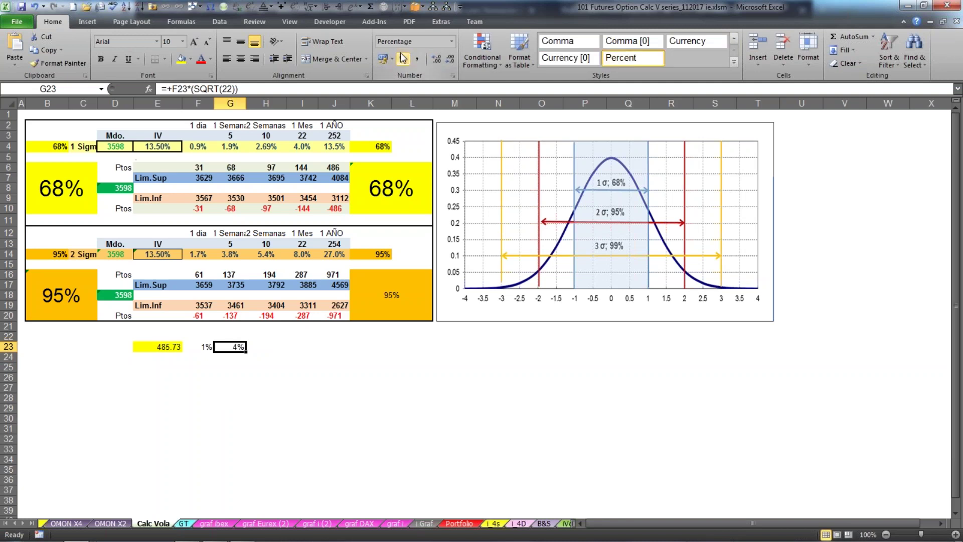
left_click(225, 388)
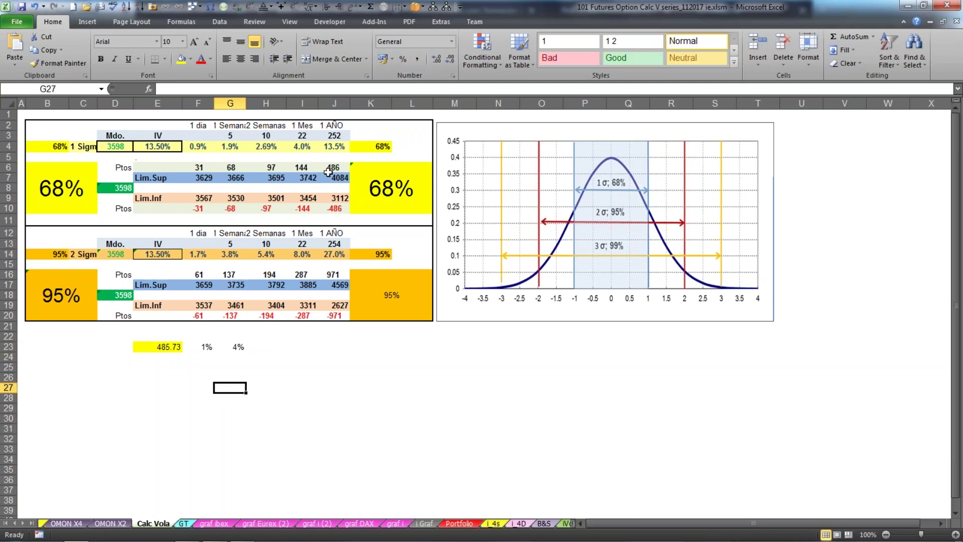
Compare the one-day and one-month 1 Sigma volatility formulas in F4 and I4 with their point ranges in rows 6 and 10.
left_click(298, 148)
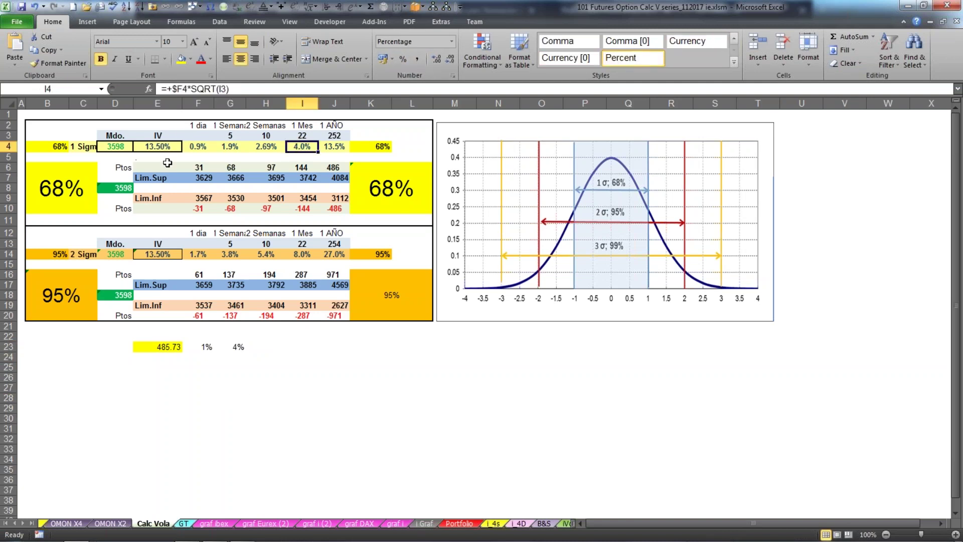
left_click(195, 147)
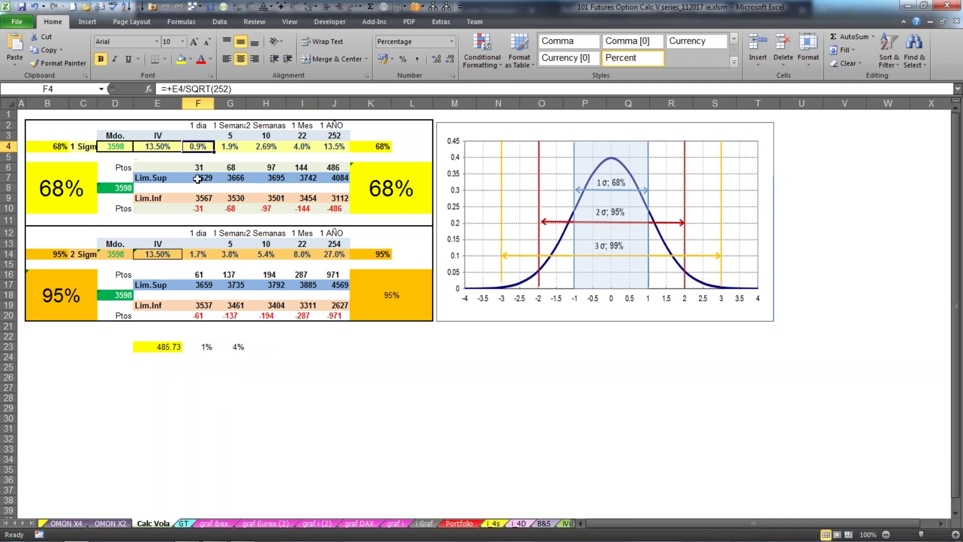
left_click(200, 165)
left_click(200, 210)
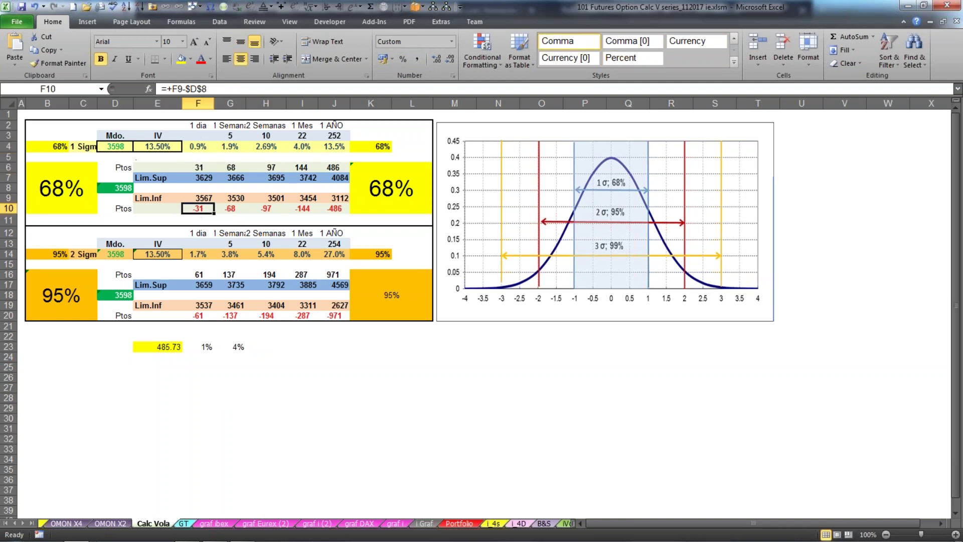
left_click(197, 149)
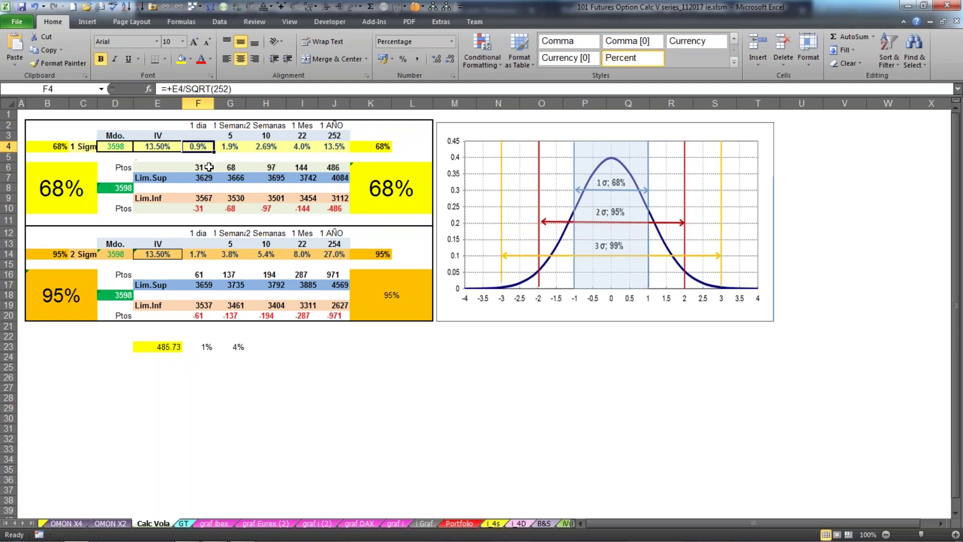
left_click(301, 149)
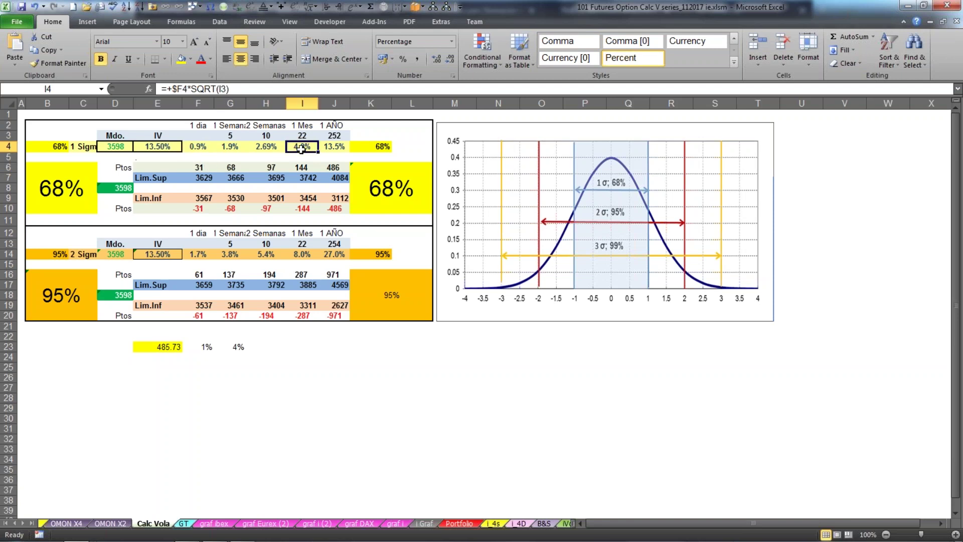
left_click(410, 185)
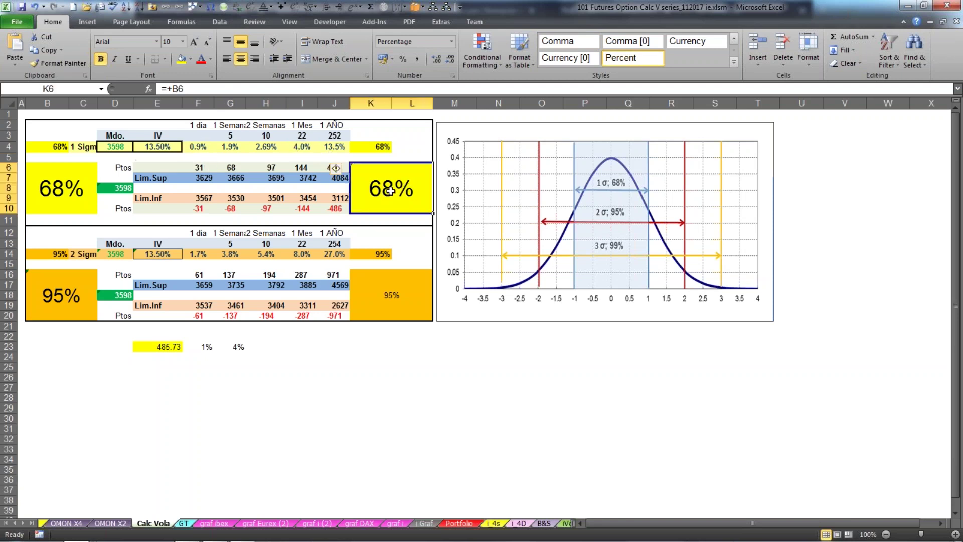
left_click(301, 167)
left_click(305, 210)
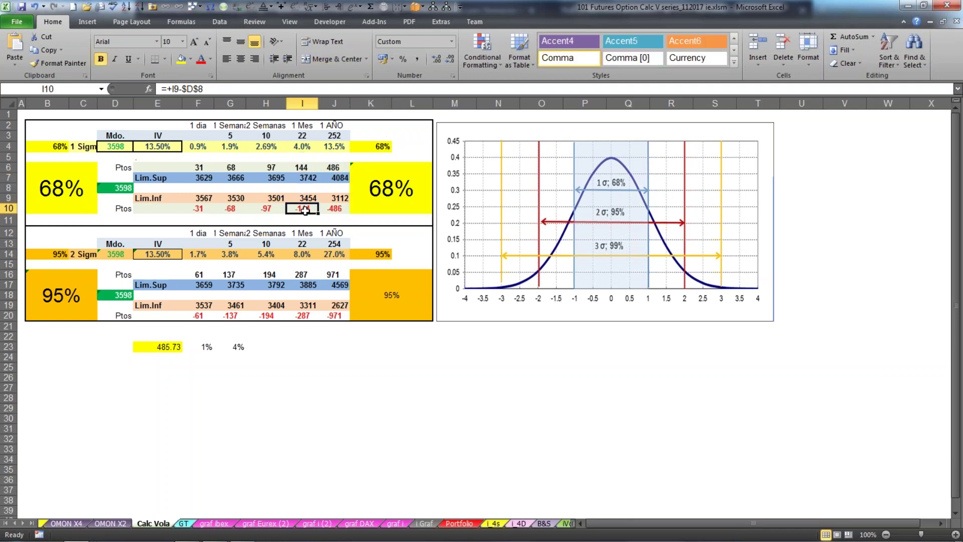
left_click(296, 144)
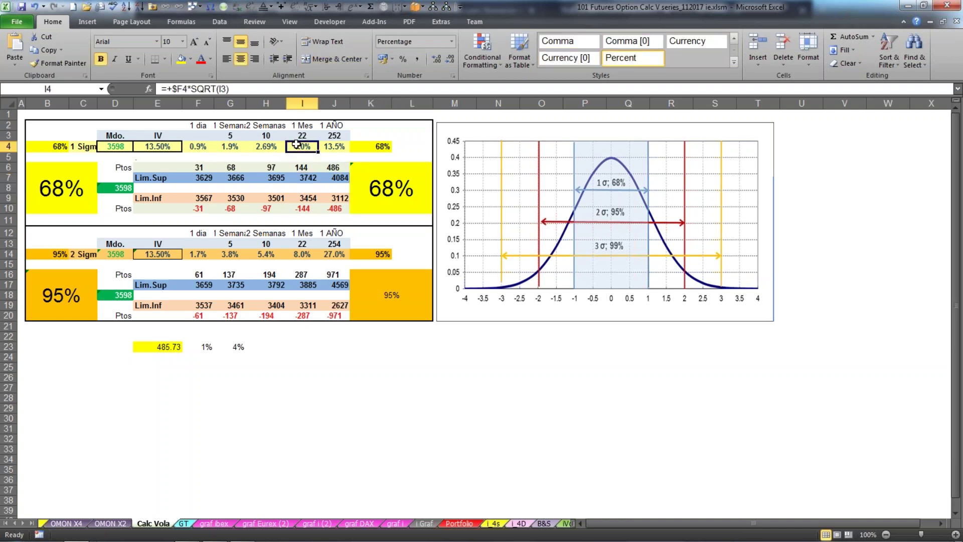
Compare the one-year volatility in J4, the 68% probability and the IV in E4 with the one-month volatility in I4.
left_click(333, 145)
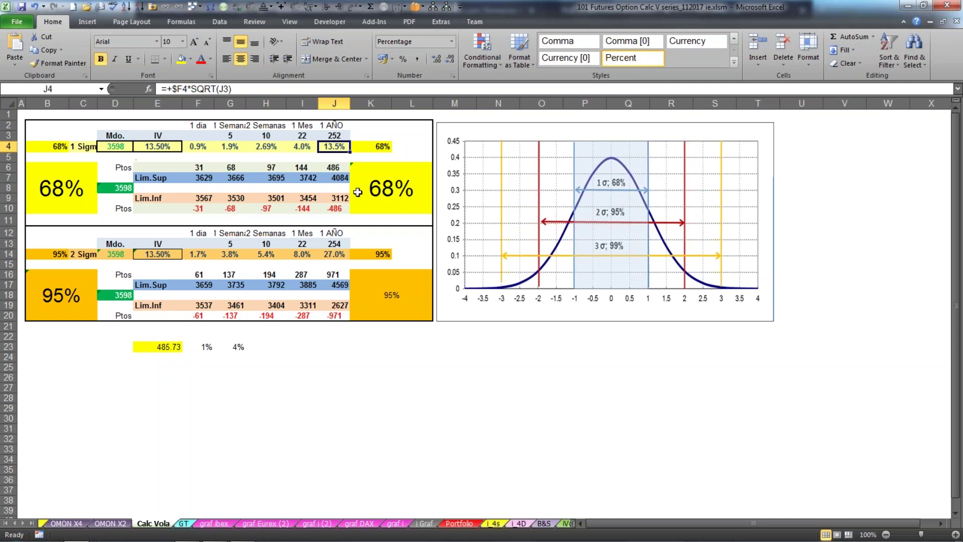
left_click(396, 182)
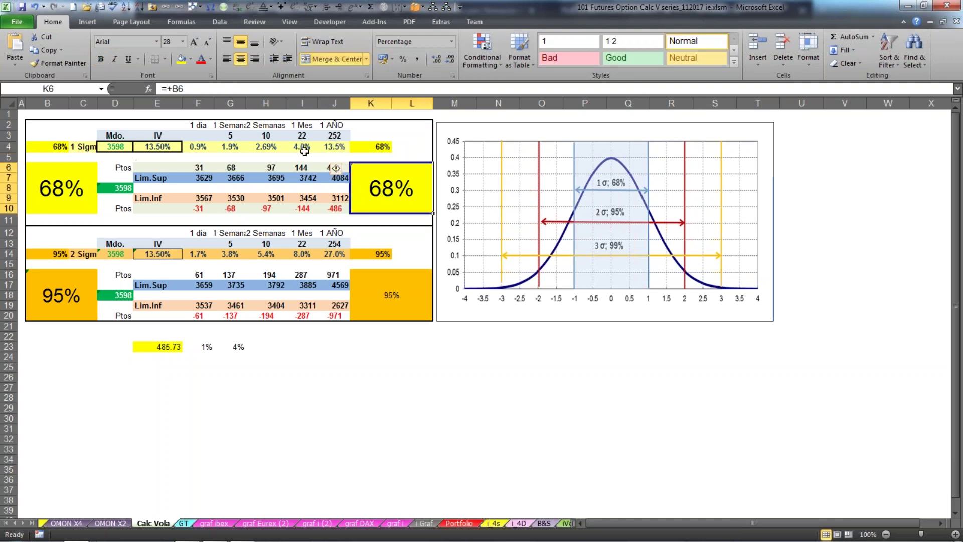
left_click(151, 144)
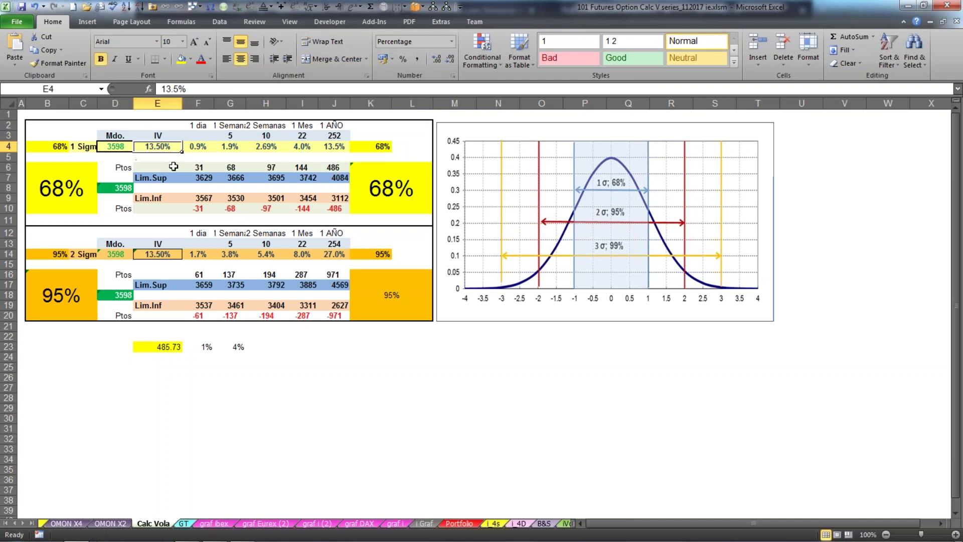
left_click(304, 146)
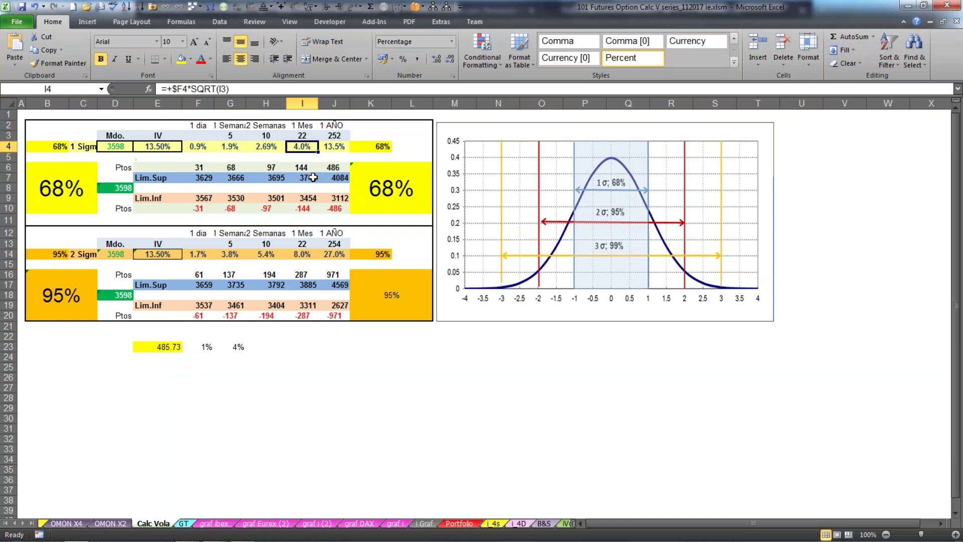
left_click(284, 347)
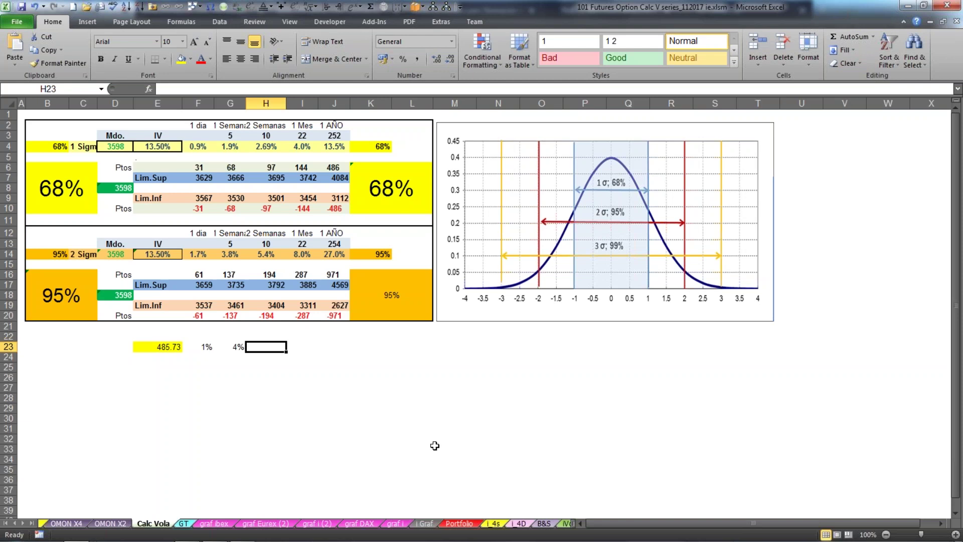
left_click(301, 147)
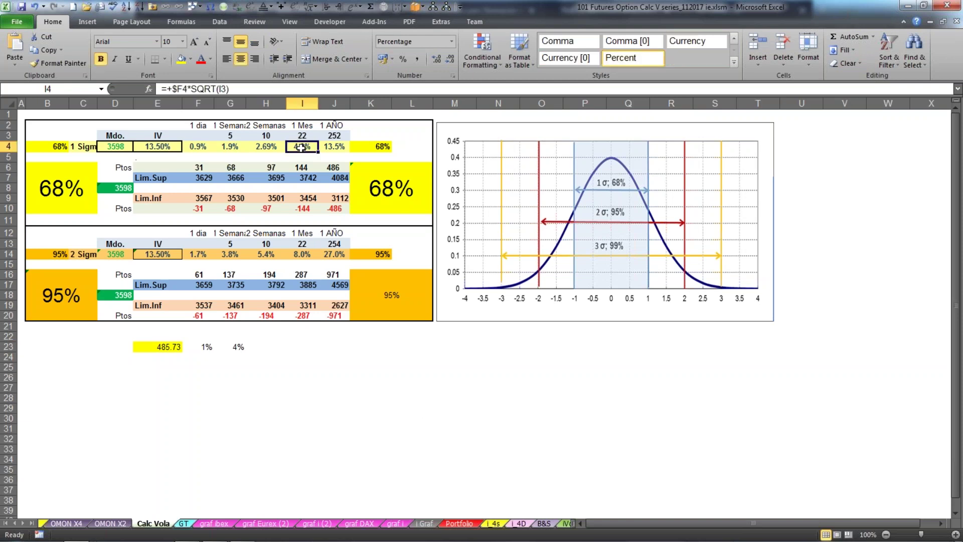
Clear the test calculations from the range E22:G25 below the 2 Sigma table.
left_click(293, 356)
left_click(295, 348)
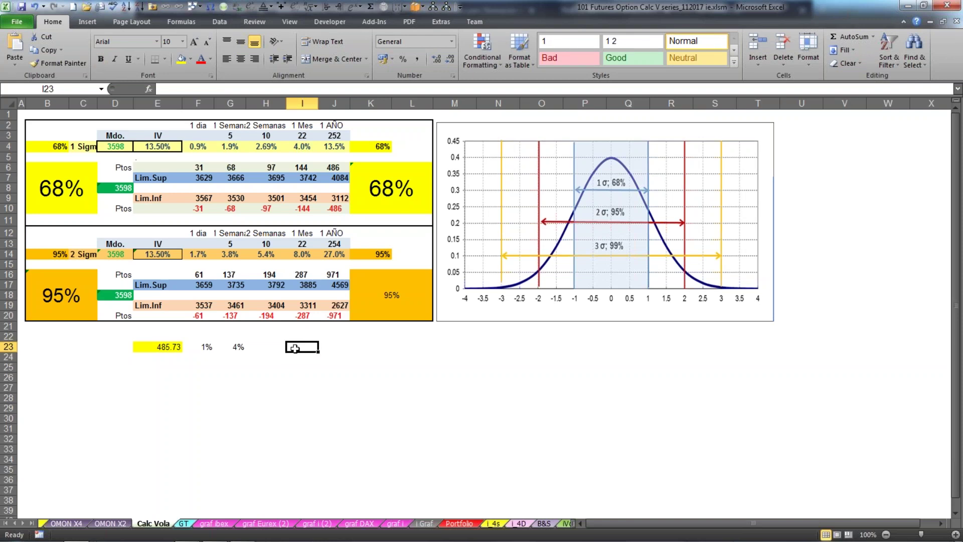
left_click_drag(141, 338, 245, 372)
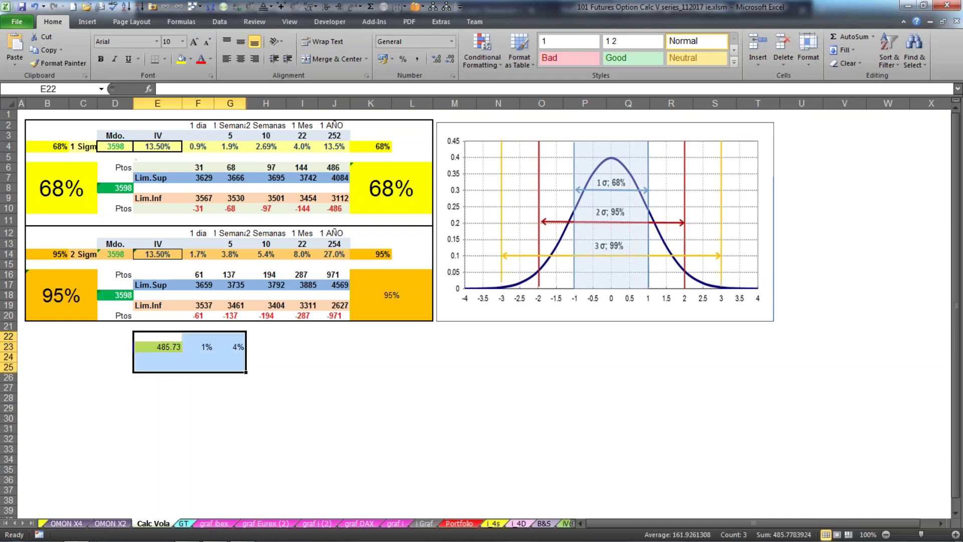
key("Delete")
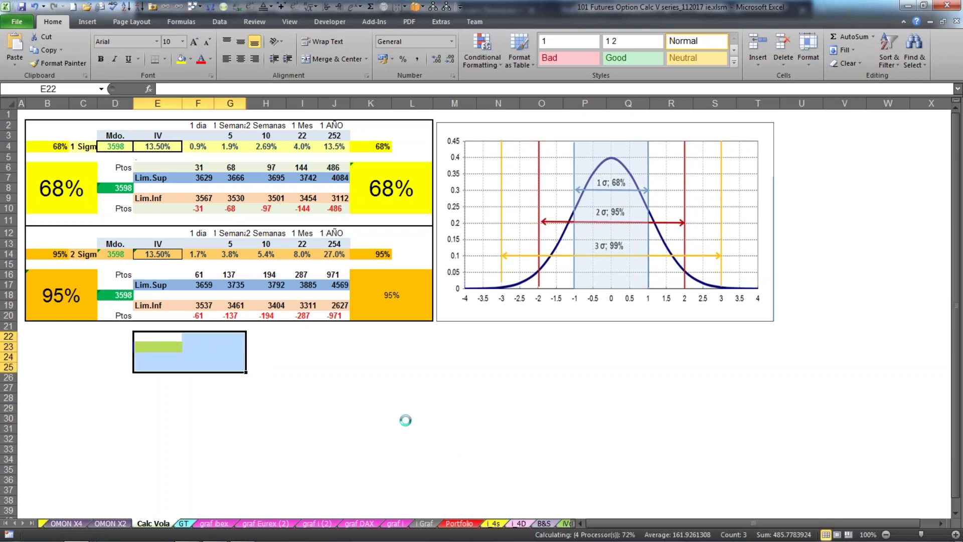
left_click(408, 419)
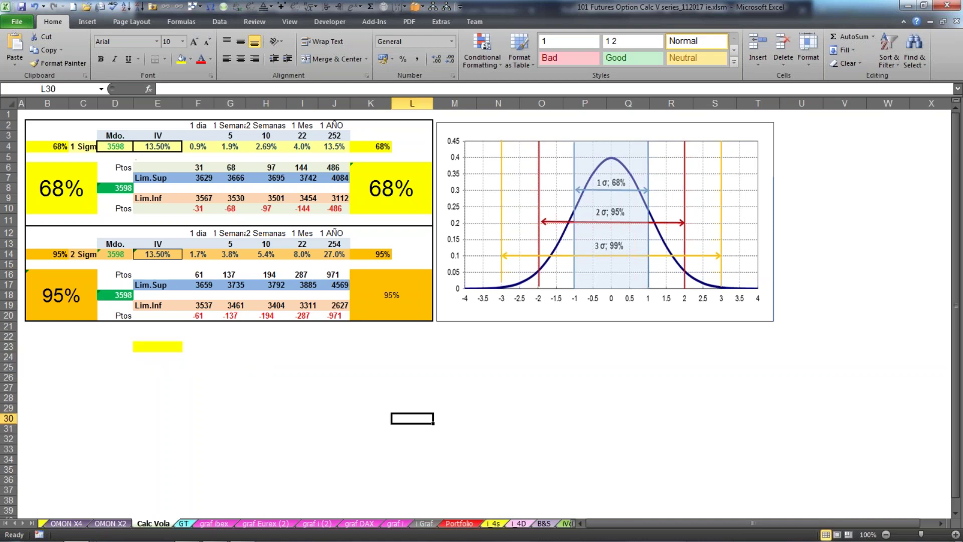
Go to the i_4D sheet and review the first expiry's underlying price and the expiry dates of the first three expirations.
left_click(520, 524)
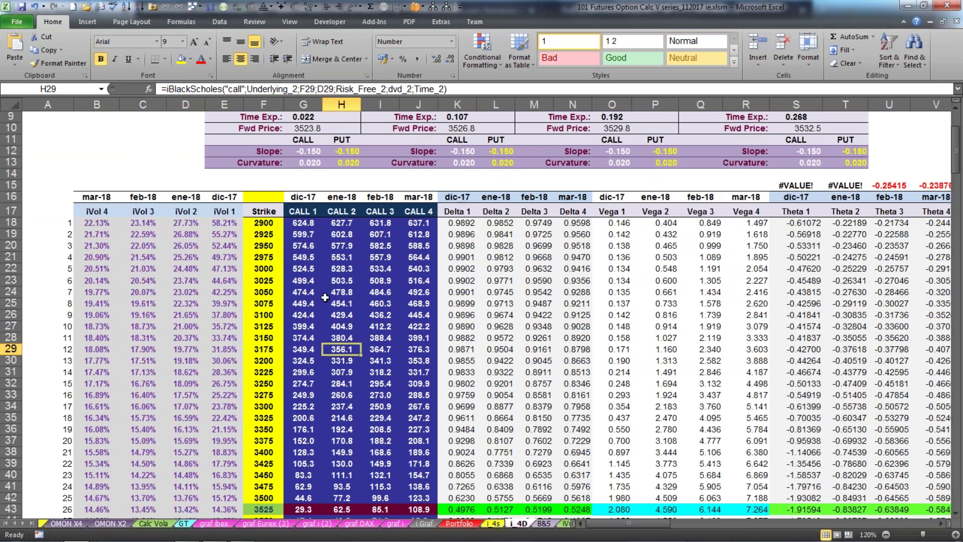
scroll(325, 297, "up", 2)
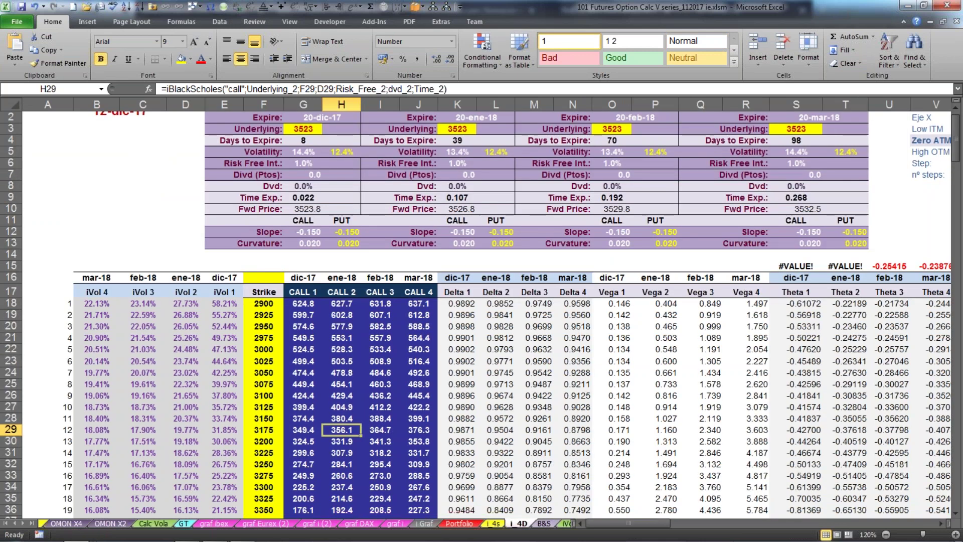
scroll(297, 286, "up", 1)
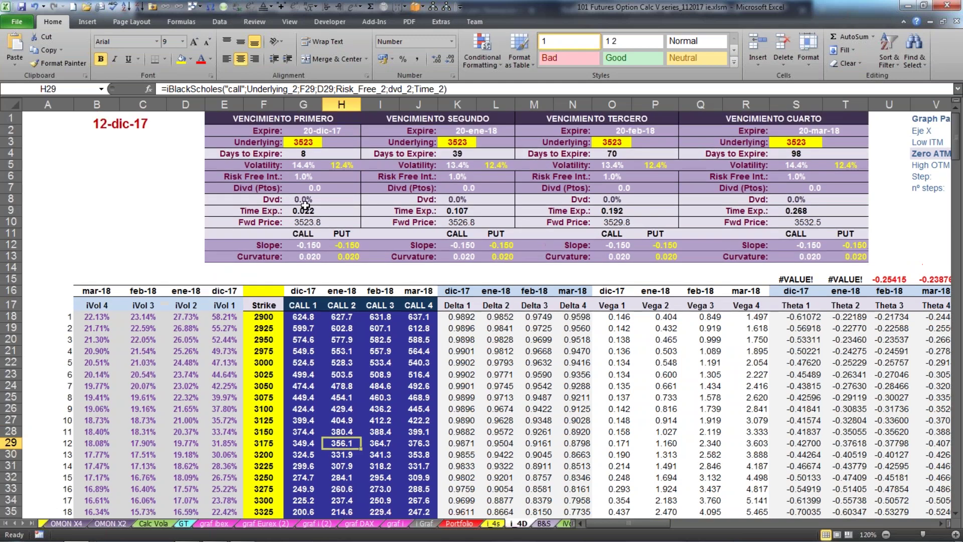
left_click(300, 142)
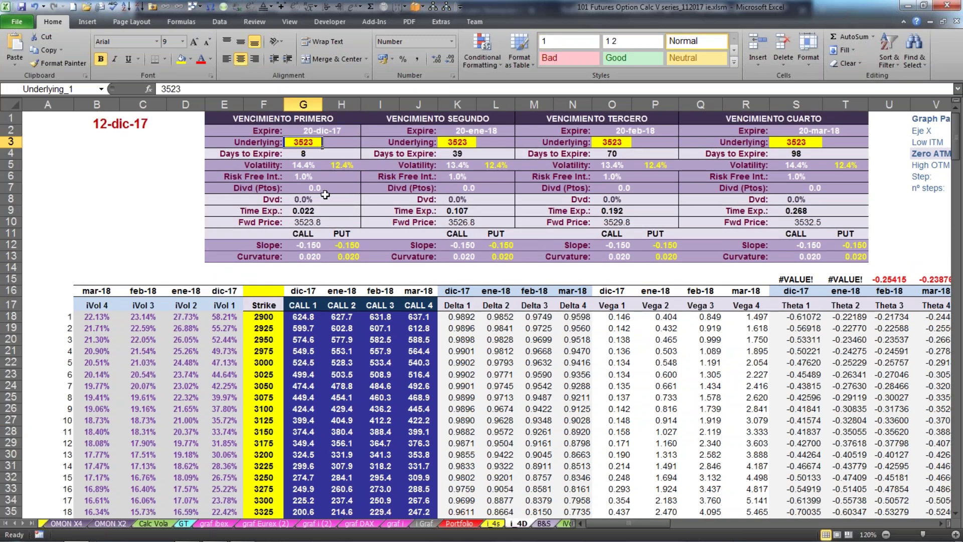
left_click(320, 132)
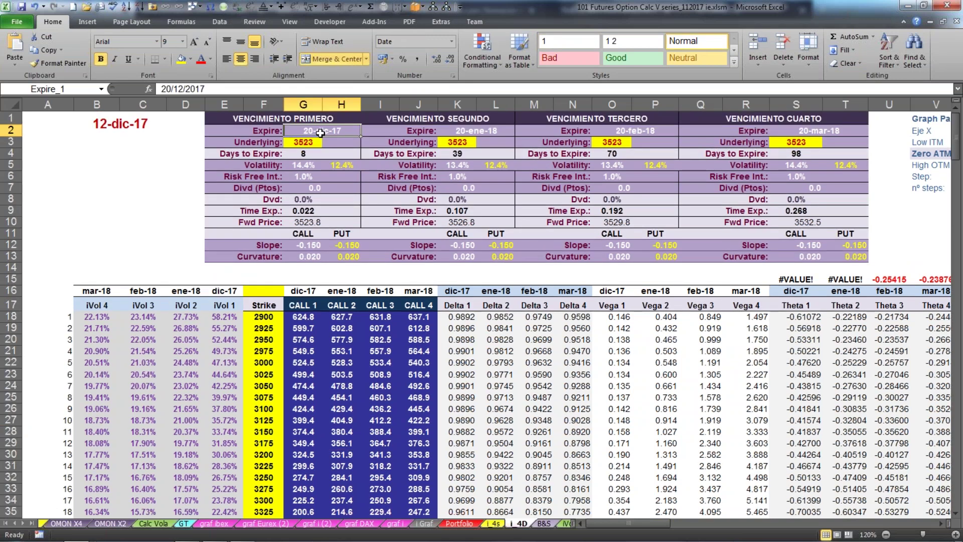
left_click(489, 129)
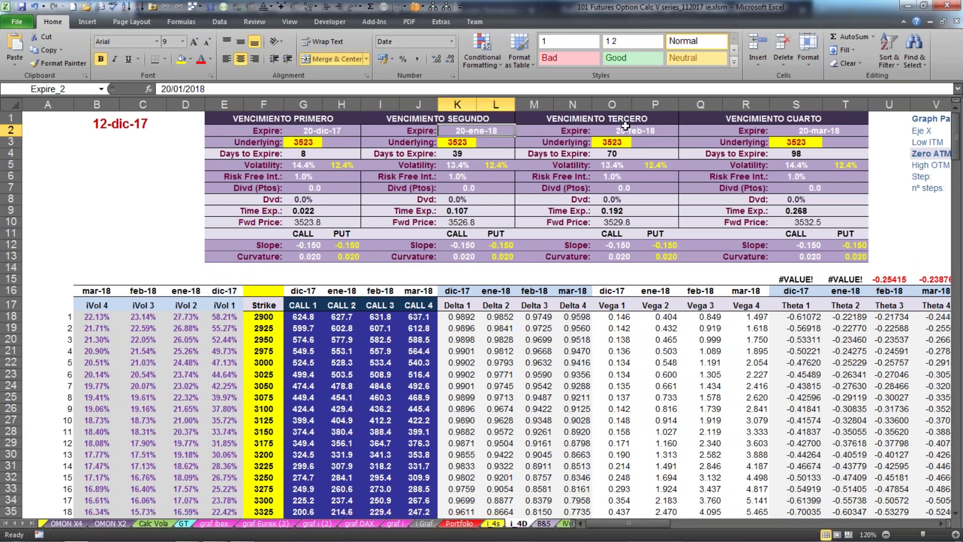
left_click(626, 128)
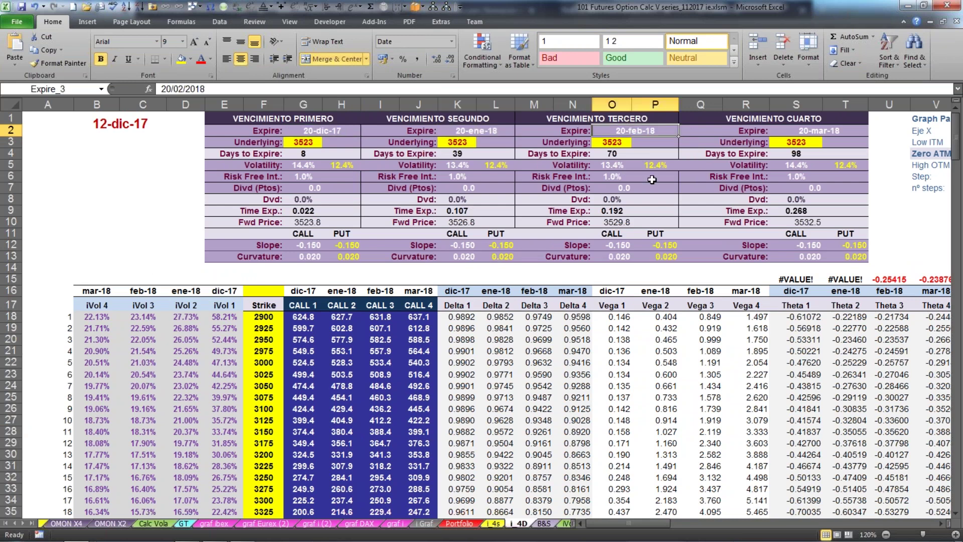
Set the put volatility of the first expiry (VENCIMIENTO PRIMERO) to 14.4%, matching its call volatility.
left_click(306, 166)
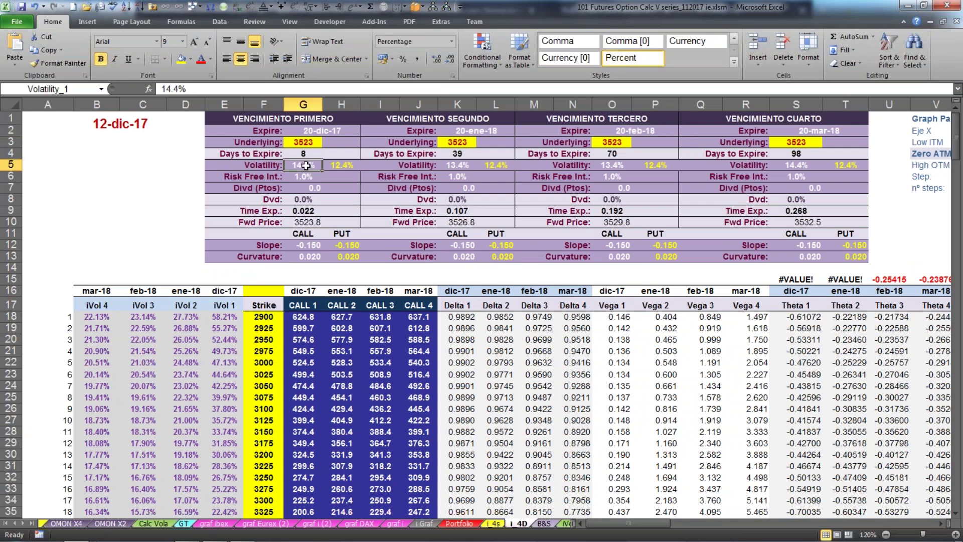
left_click(344, 166)
type("14.4")
key("Return")
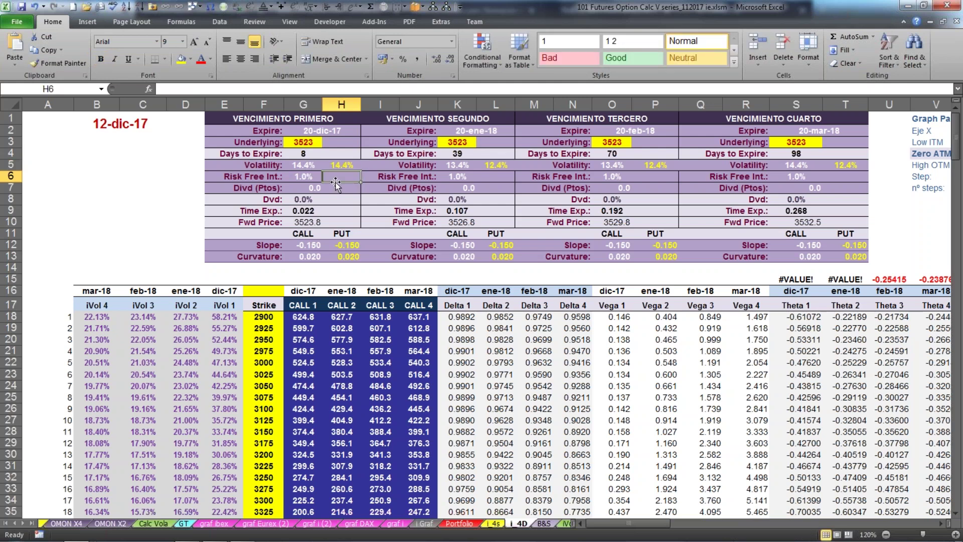
Check the call volatilities of the first two expirations and set the third expiry's (VENCIMIENTO TERCERO) call volatility to 15%.
left_click(305, 167)
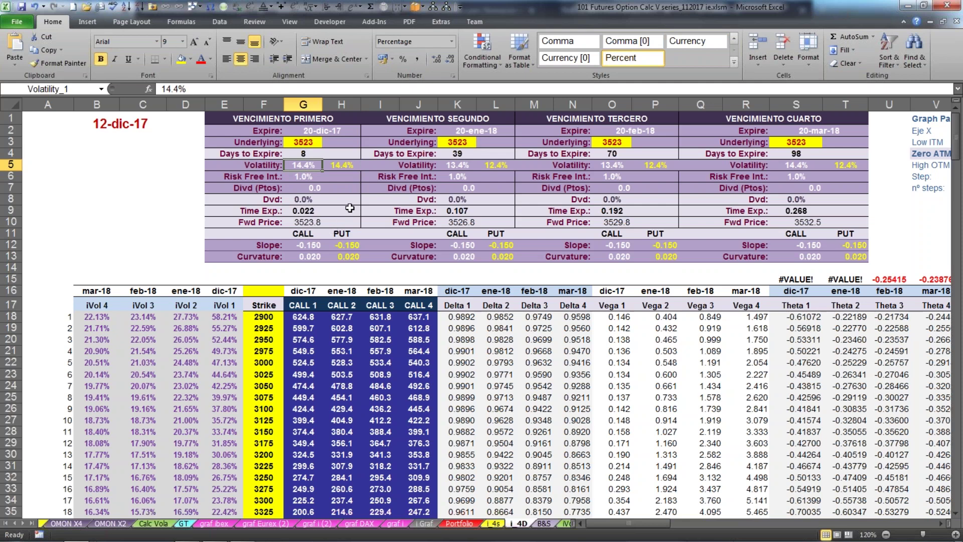
left_click(459, 166)
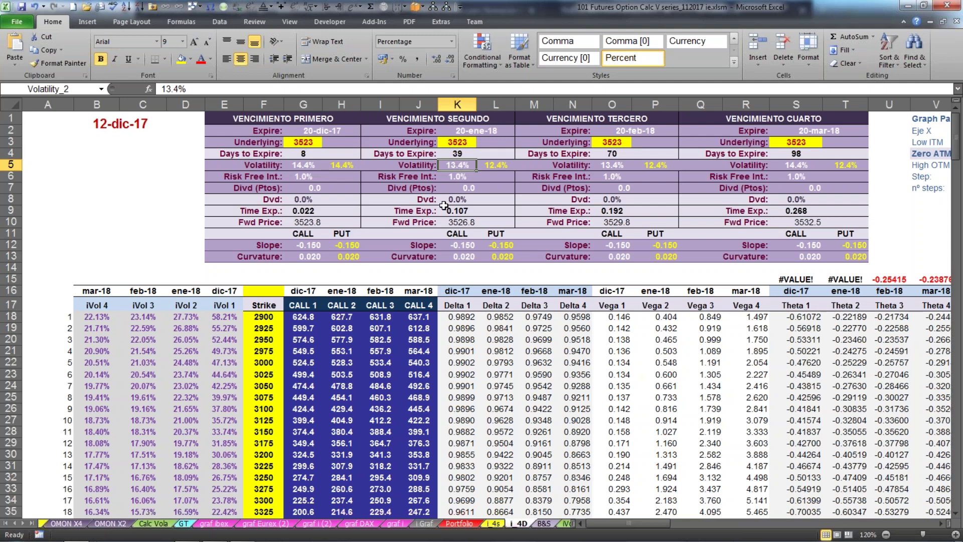
left_click(615, 167)
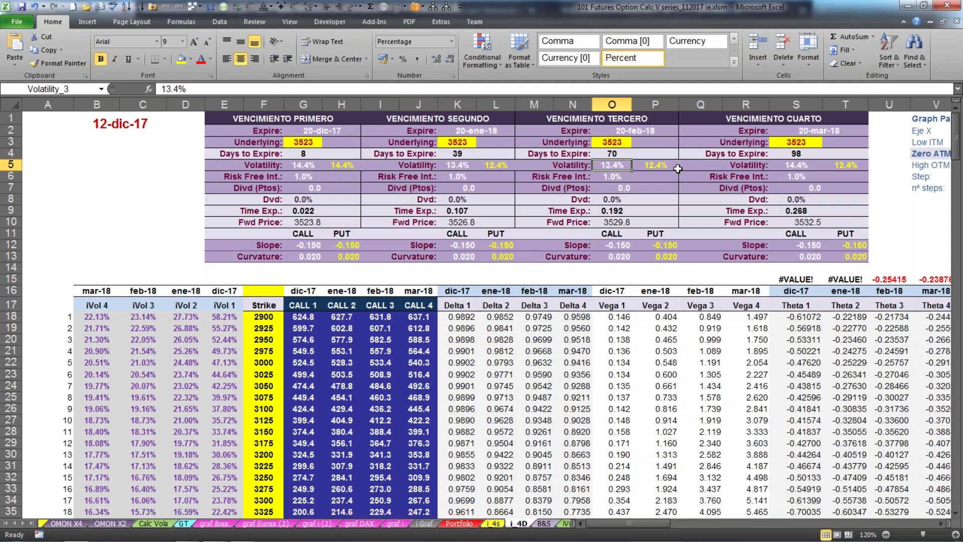
type("15")
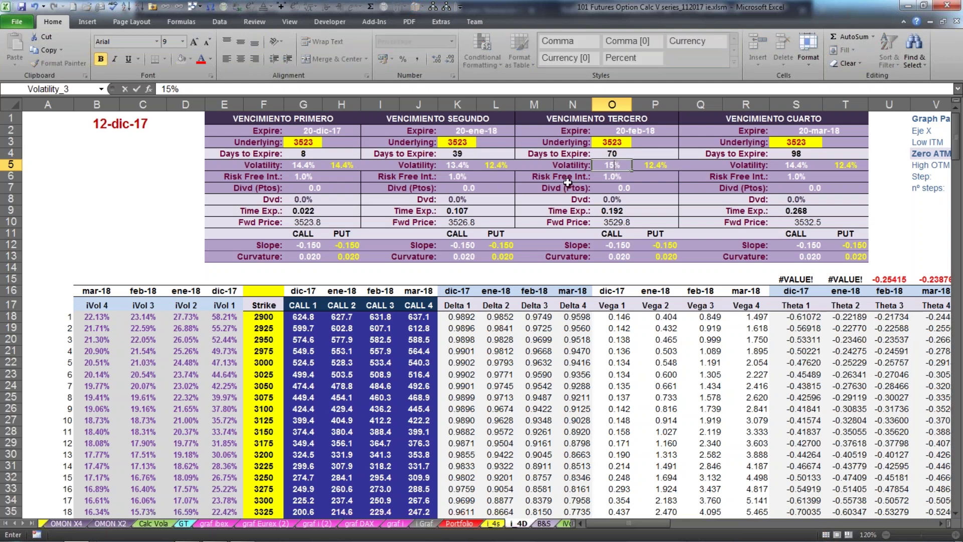
key("Return")
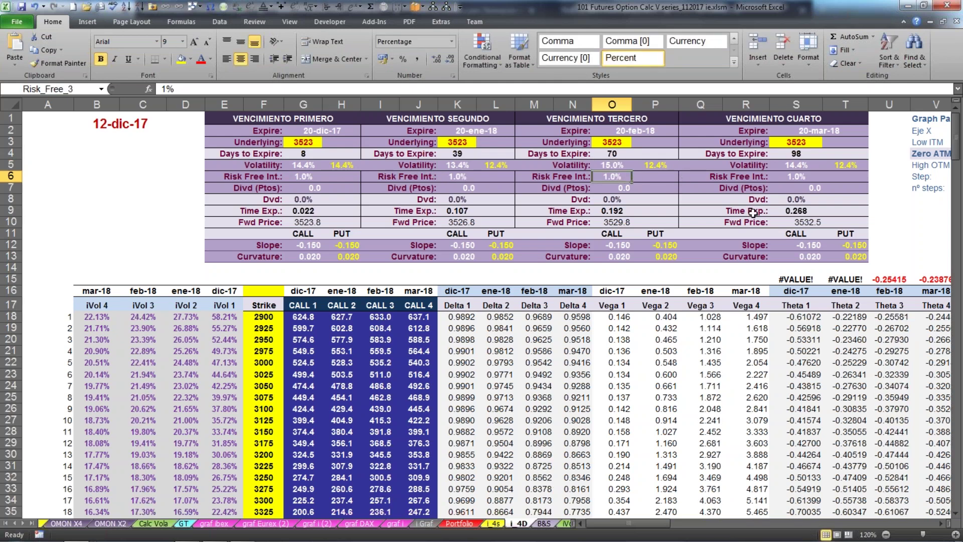
left_click(942, 524)
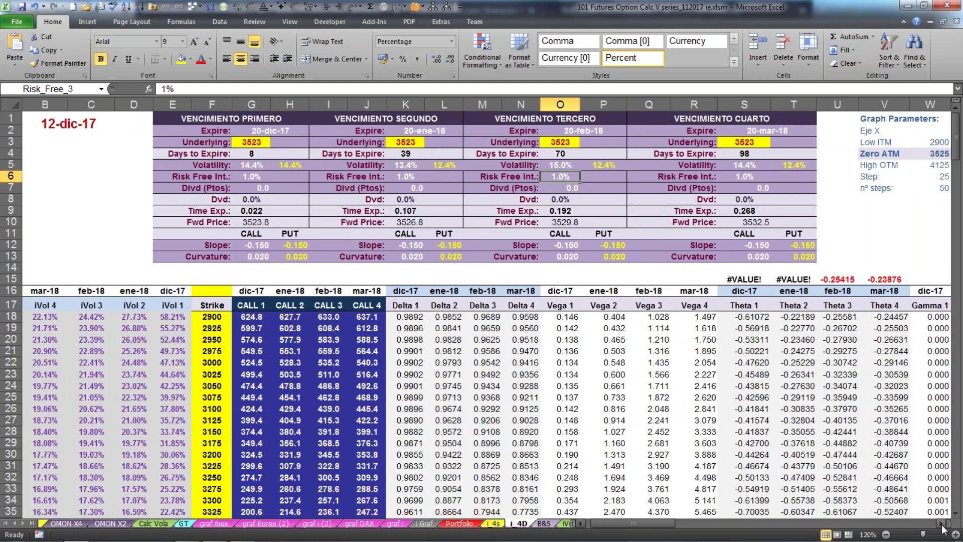
left_click(942, 525)
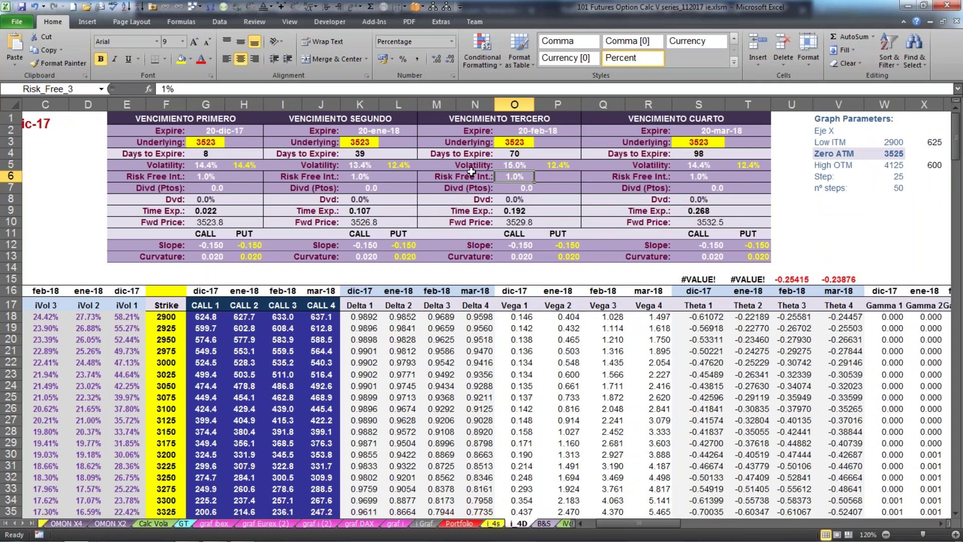
mouse_move(176, 537)
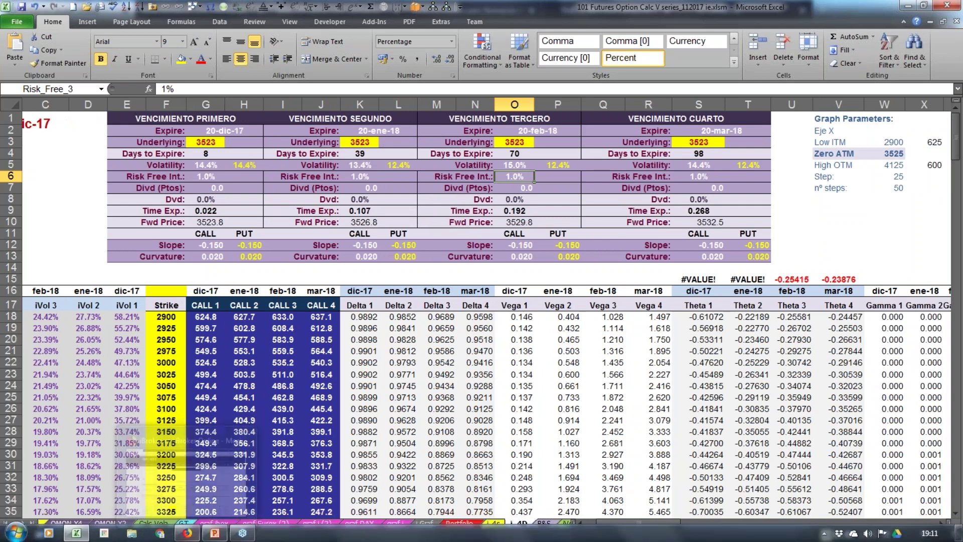
Switch to iBroker in the browser and display the Mar 2018 EuroStoxx options to check their ATM volatility.
left_click(191, 534)
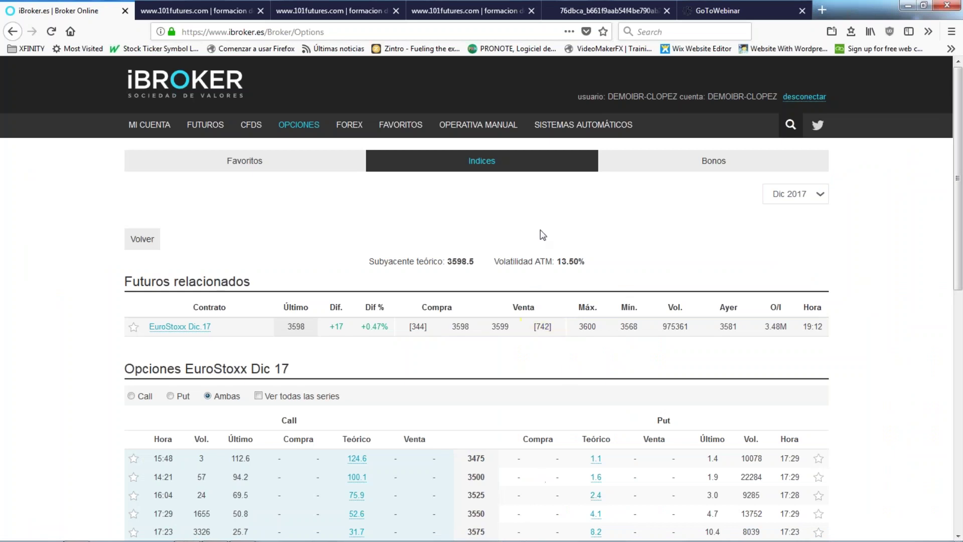
left_click(776, 199)
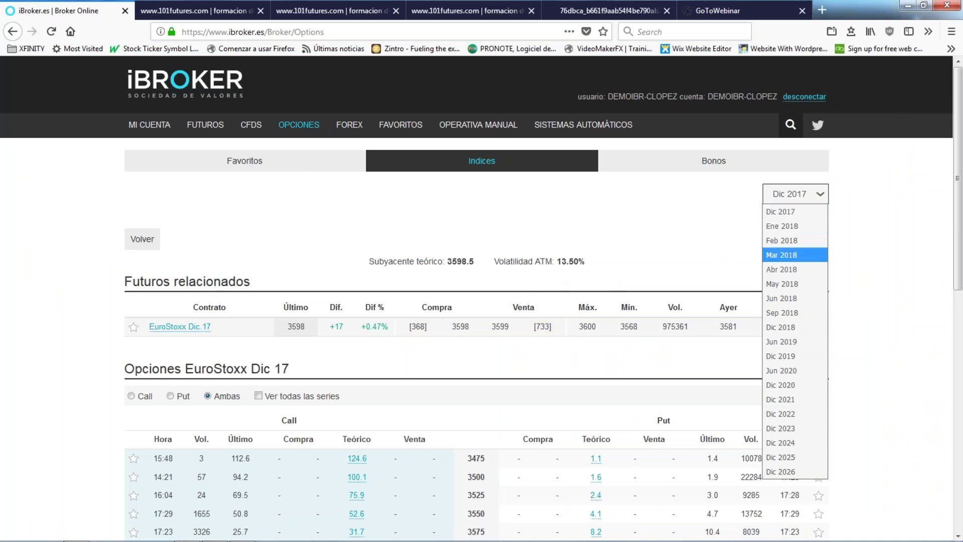
left_click(773, 255)
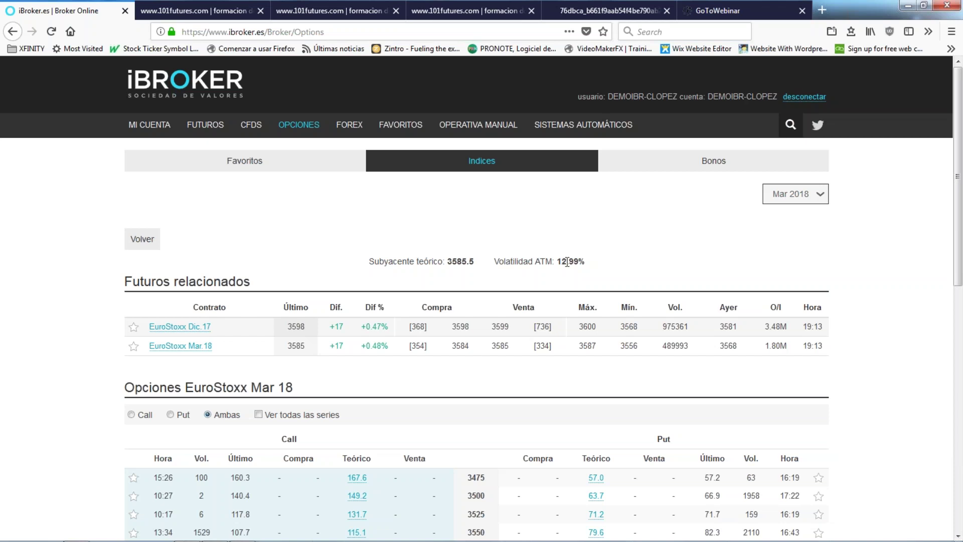
mouse_move(216, 537)
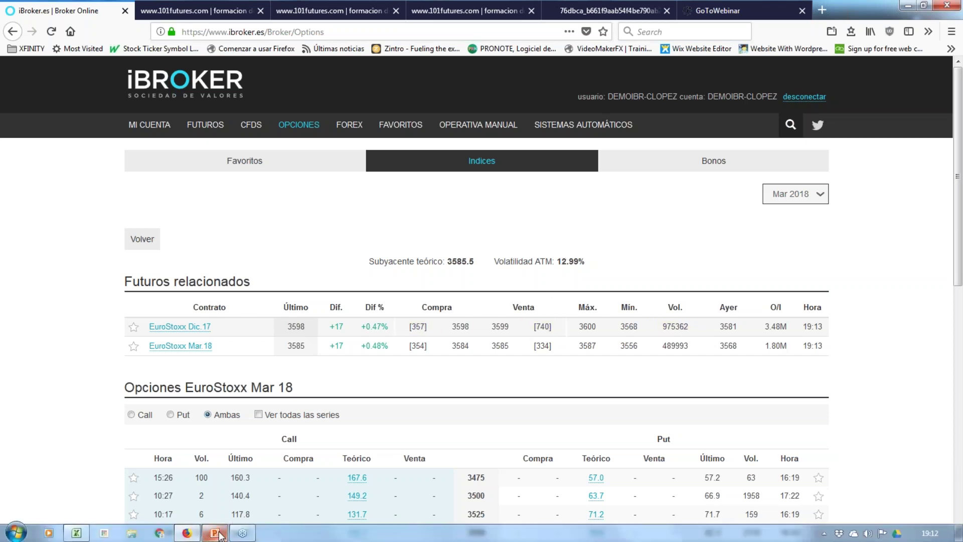
Switch back to the Excel options sheet and examine the expiry parameters and the call prices and Greeks around strike 3525.
left_click(76, 533)
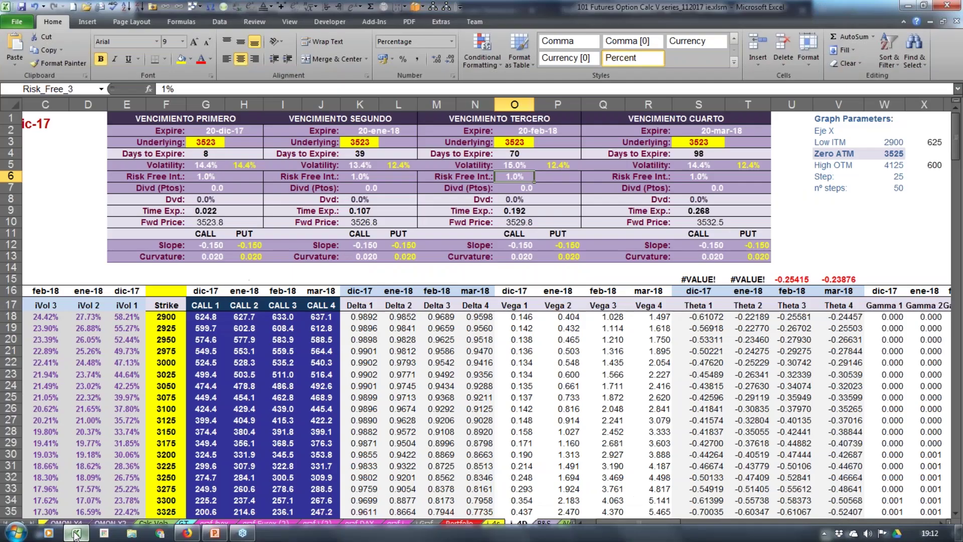
left_click(359, 279)
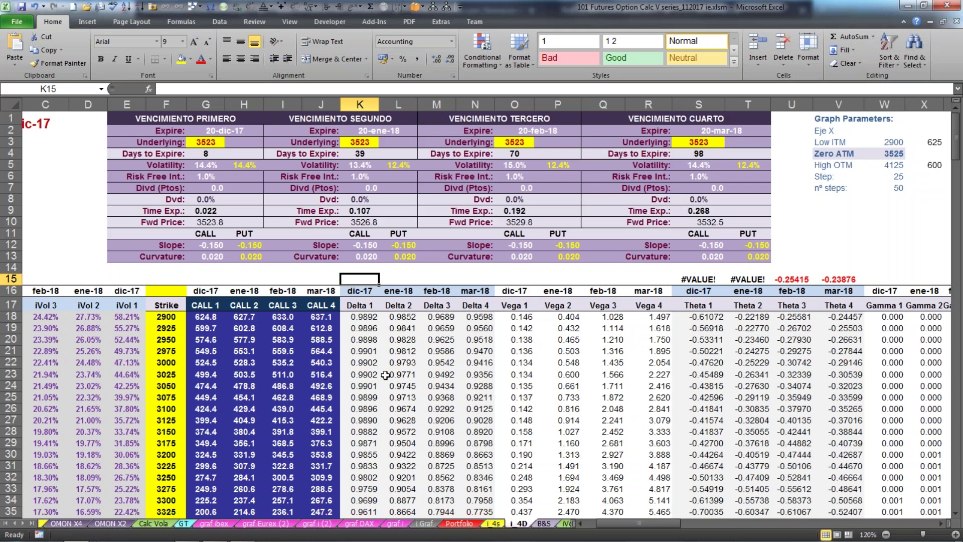
scroll(385, 375, "down", 2)
scroll(385, 375, "down", 2)
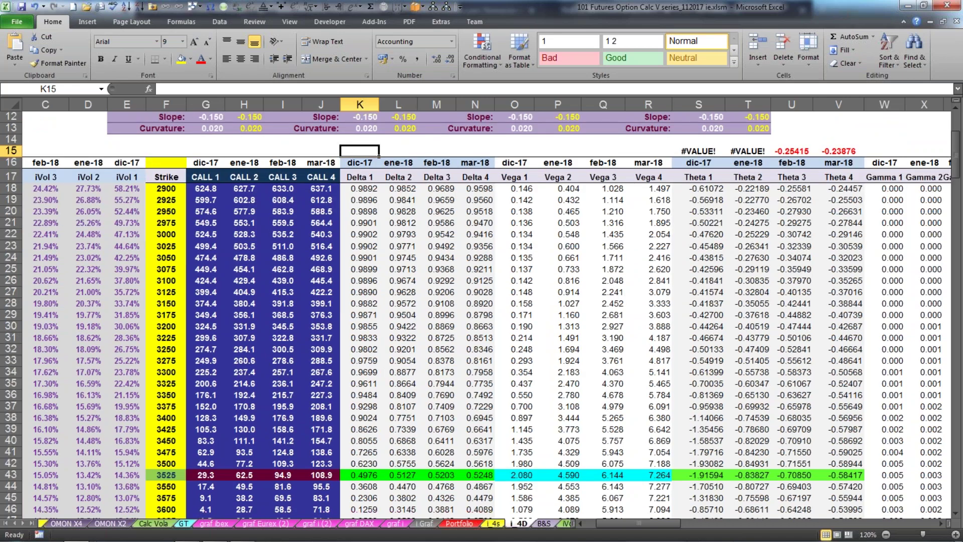
scroll(385, 376, "up", 4)
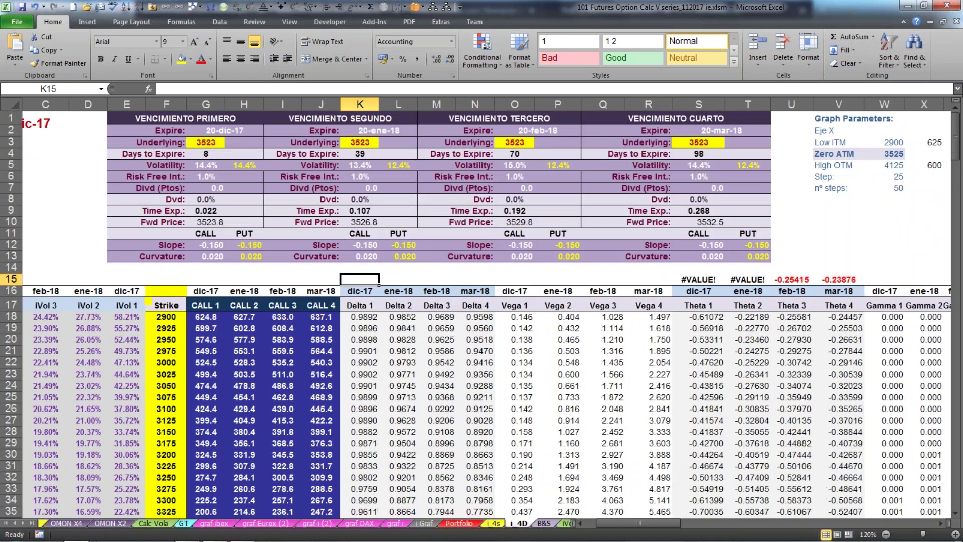
scroll(385, 373, "down", 5)
scroll(385, 372, "up", 5)
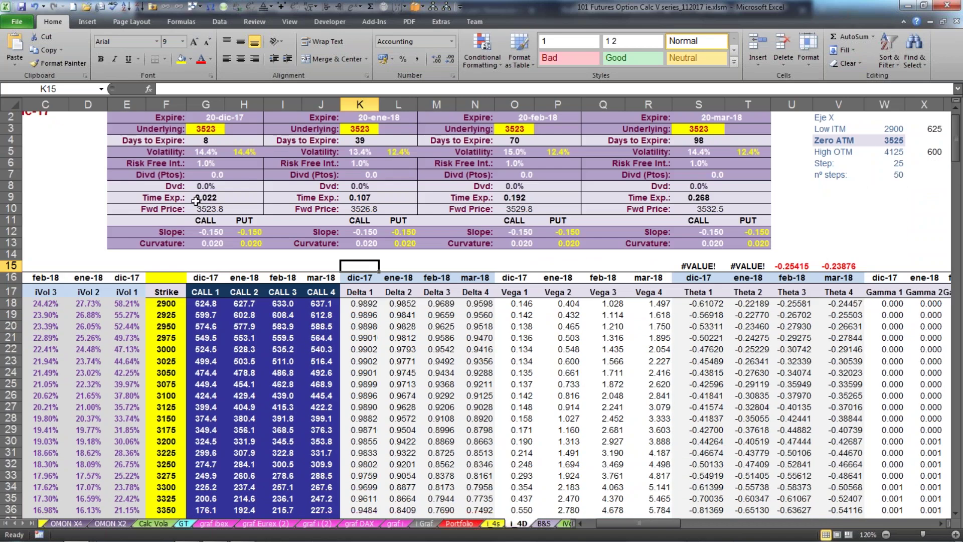
scroll(308, 296, "down", 5)
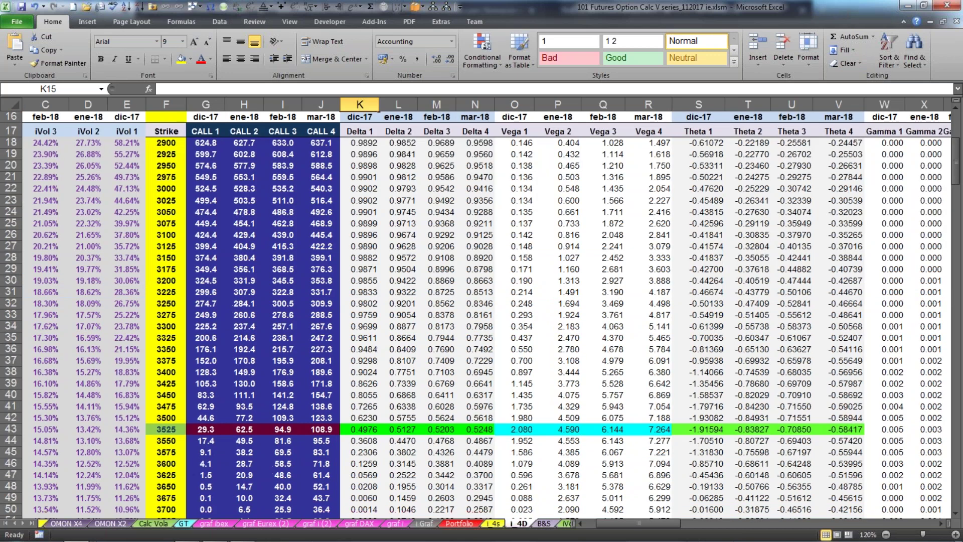
Copy the CALL 1 price at strike 3525 (G43) into G14 as a value only, interrupting the recalculation.
left_click(203, 428)
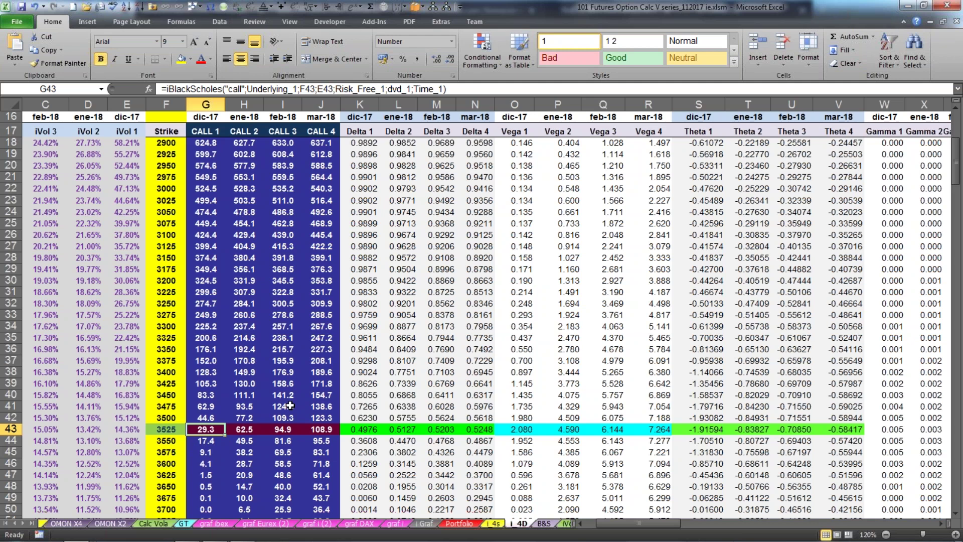
scroll(289, 406, "up", 5)
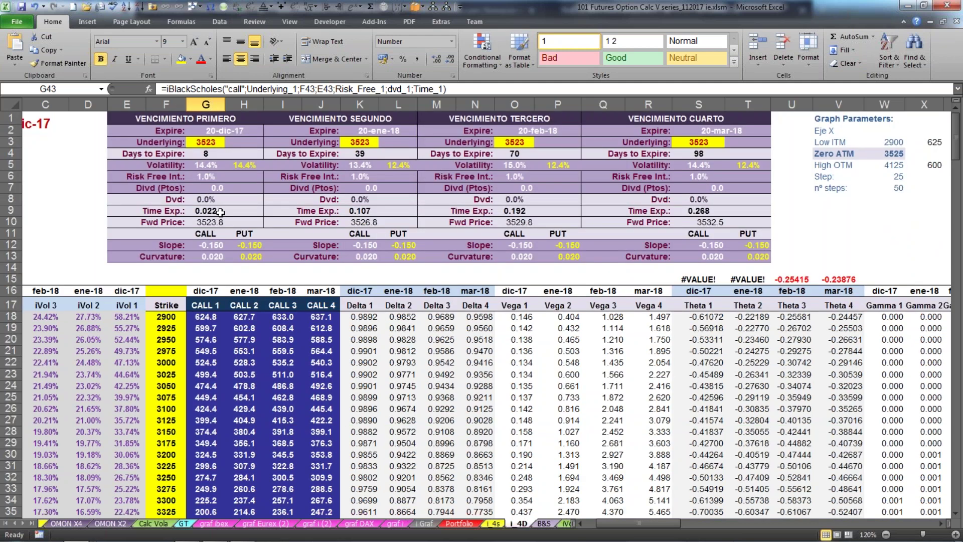
scroll(245, 464, "down", 4)
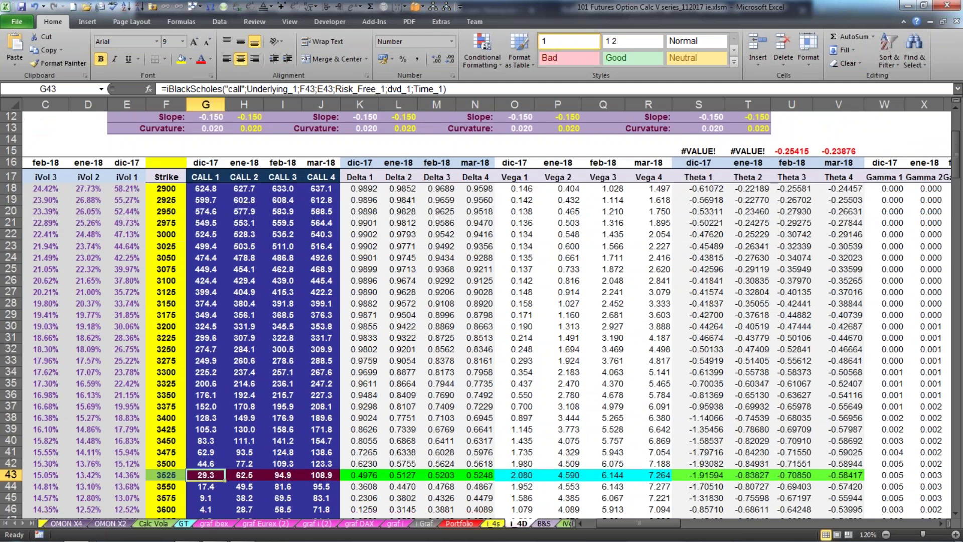
key("ctrl+c")
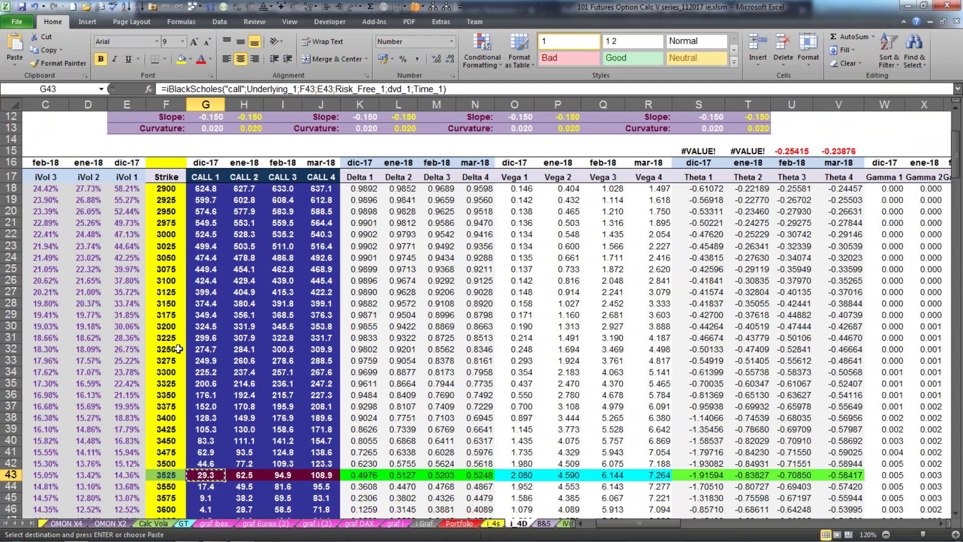
left_click(207, 140)
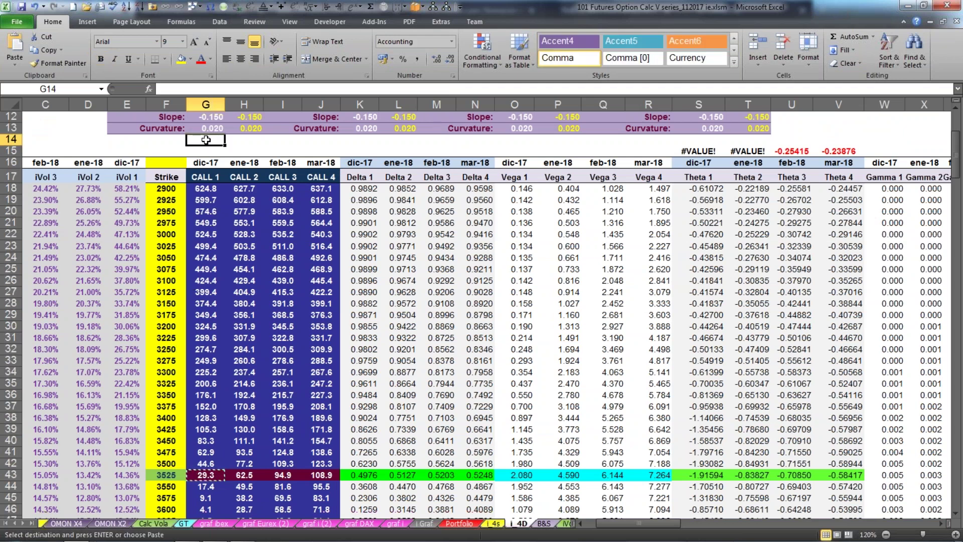
right_click(207, 141)
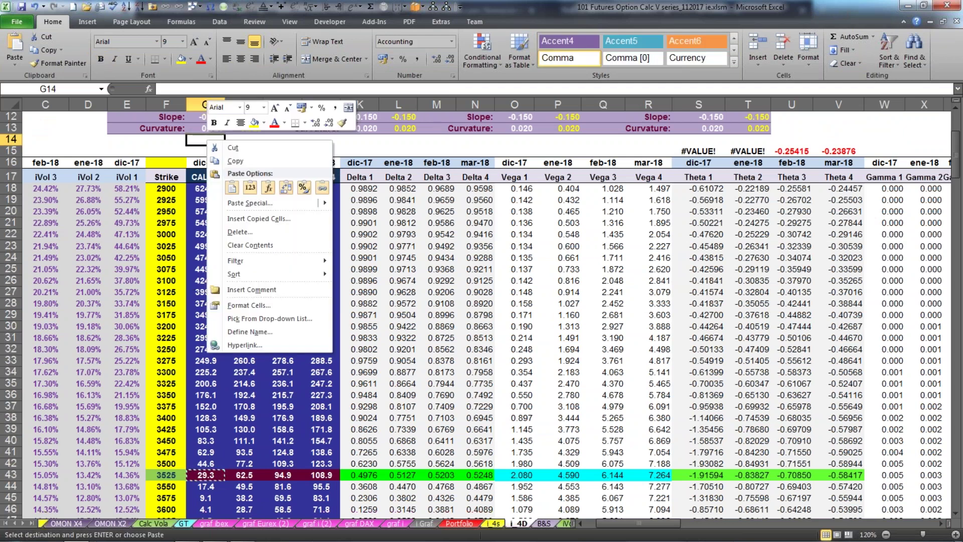
left_click(250, 187)
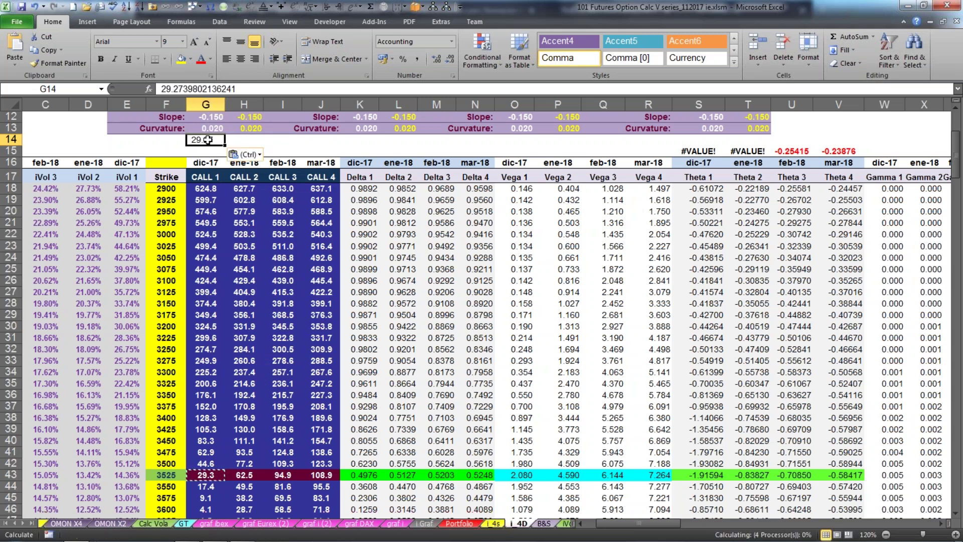
key("Escape")
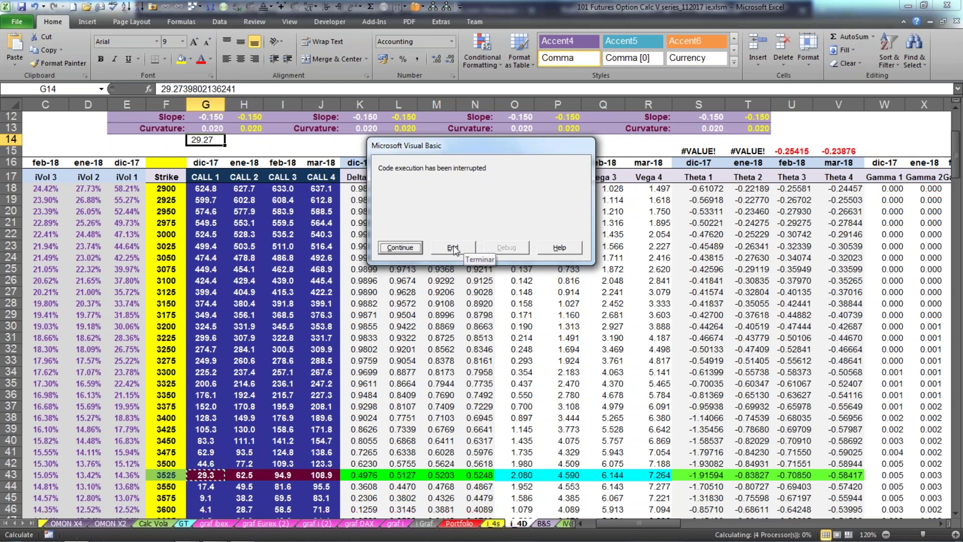
left_click(454, 247)
left_click(390, 140)
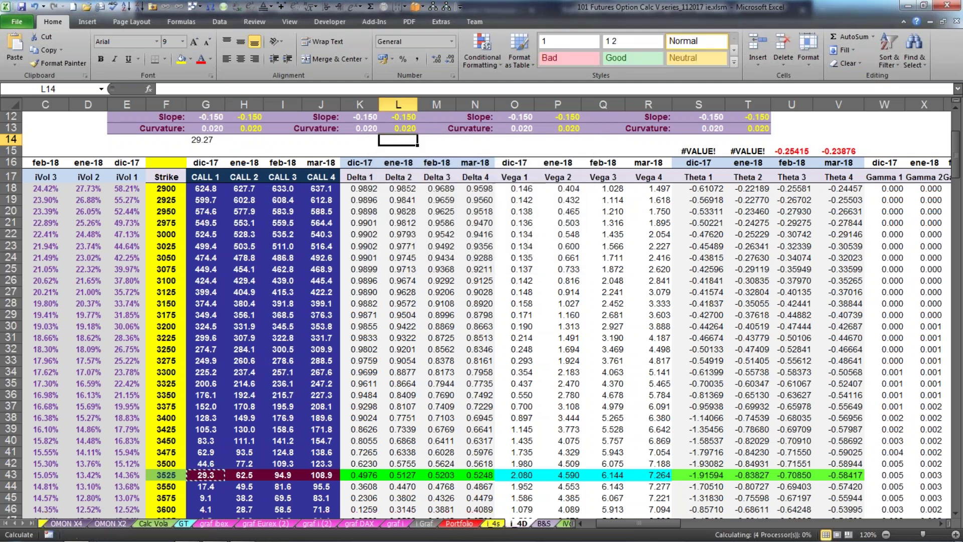
key("Escape")
left_click(400, 247)
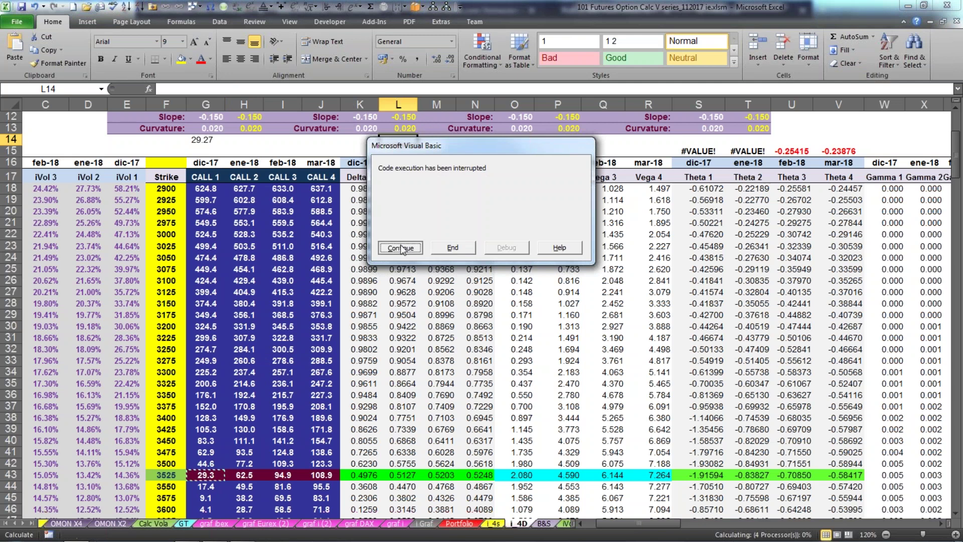
Copy the Vega 1 figure at strike 3525 (O43) into H14 as a value only.
left_click(525, 476)
key("Escape")
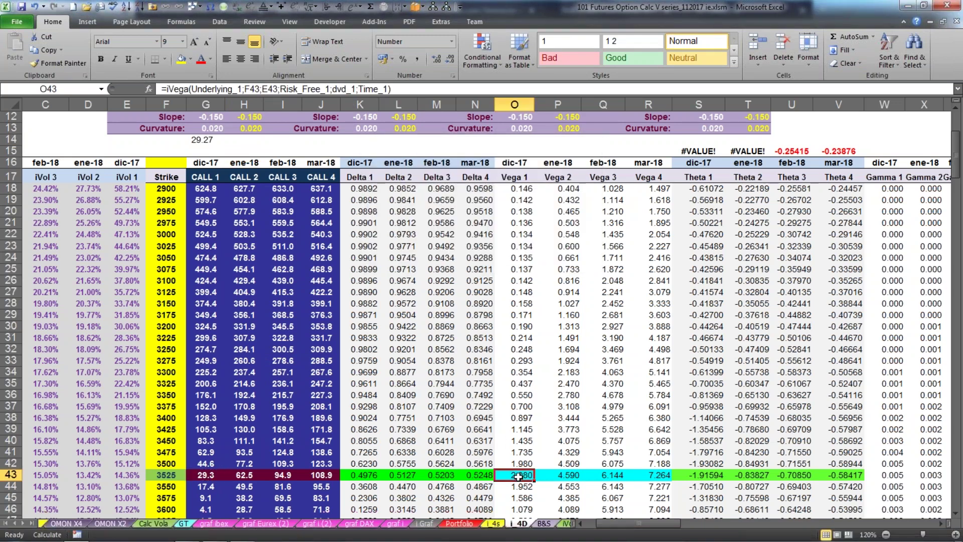
key("F9")
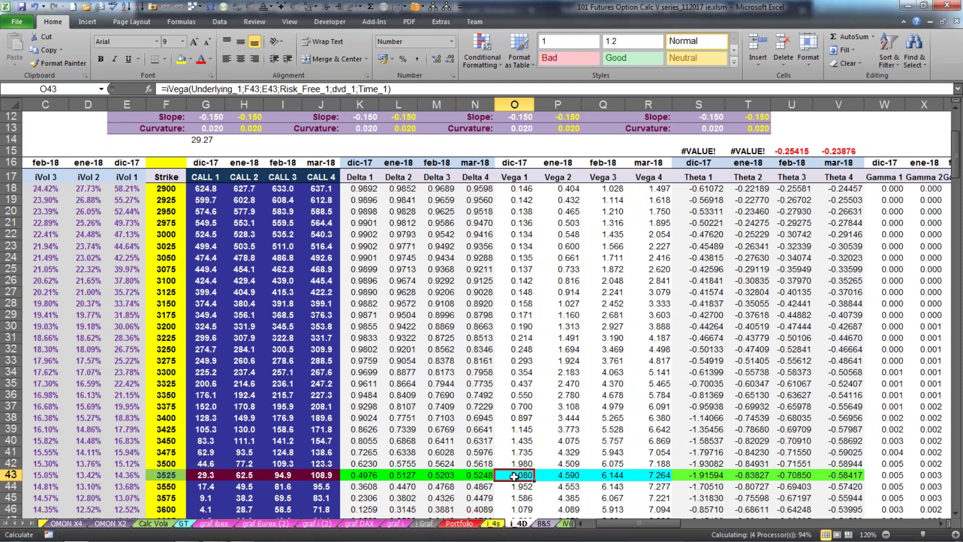
key("ctrl+c")
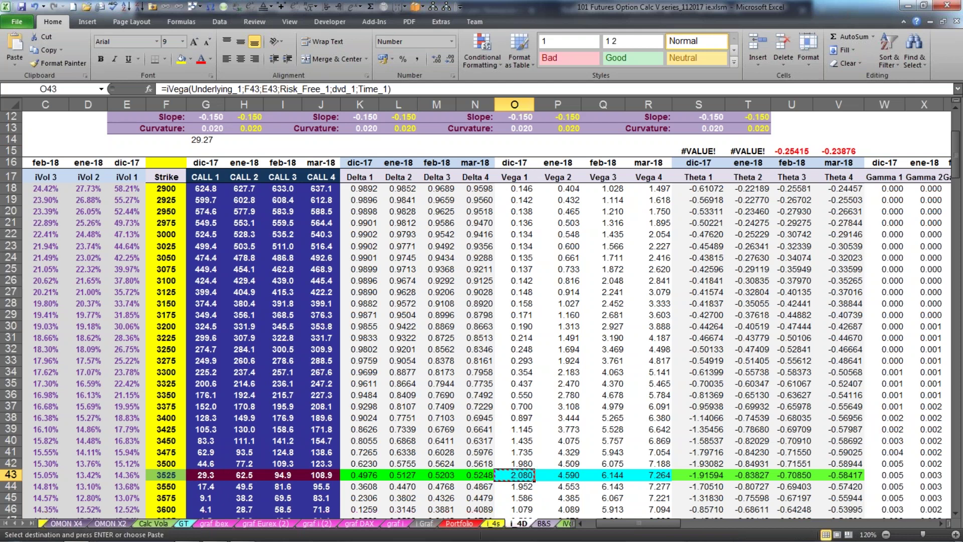
left_click(234, 142)
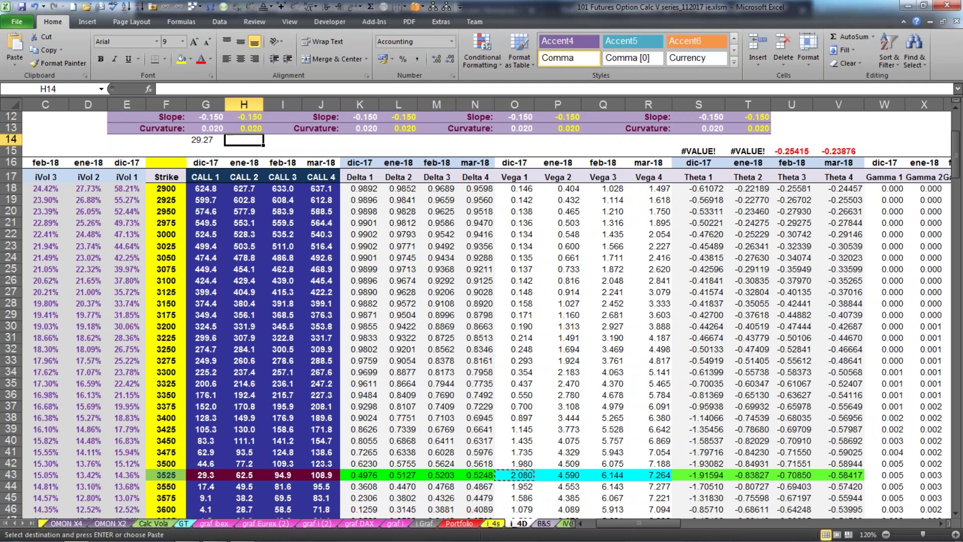
right_click(234, 143)
left_click(278, 190)
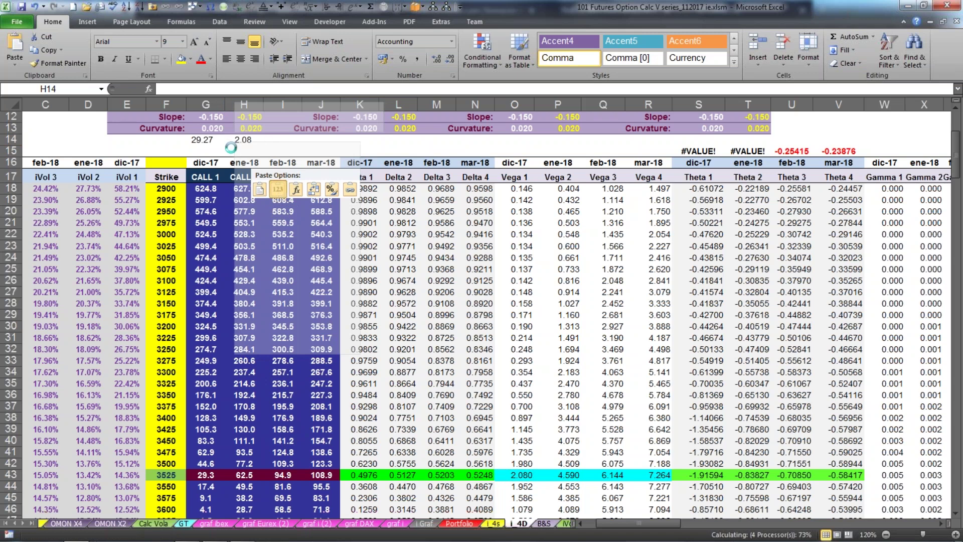
left_click(240, 149)
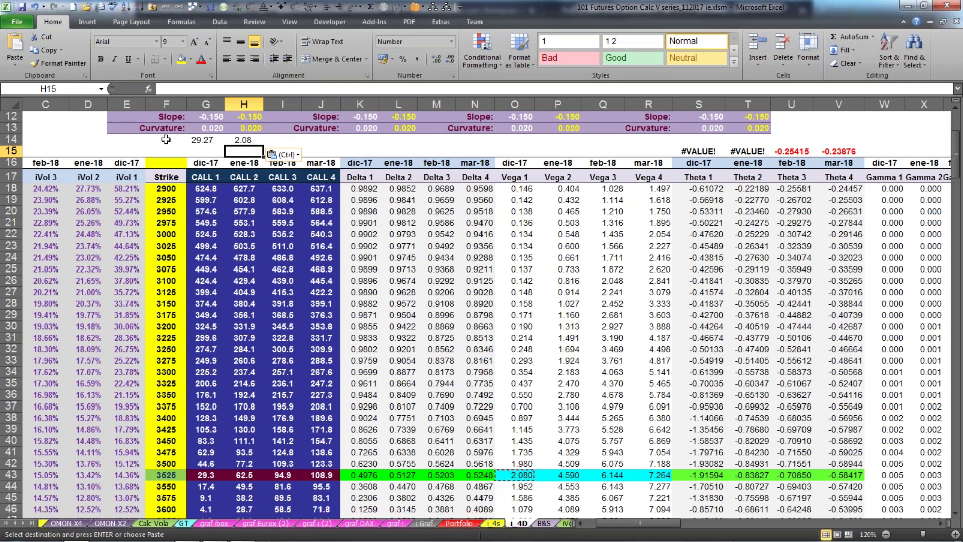
Add the copied call price and vega in I14 with the formula +G14+H14 and fill that cell yellow.
left_click(277, 139)
type("+")
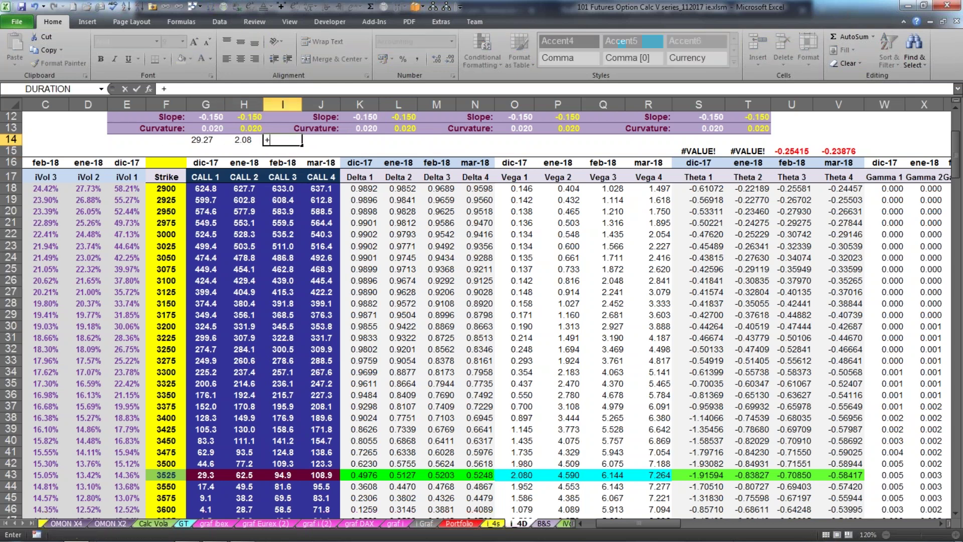
left_click(203, 140)
type("+")
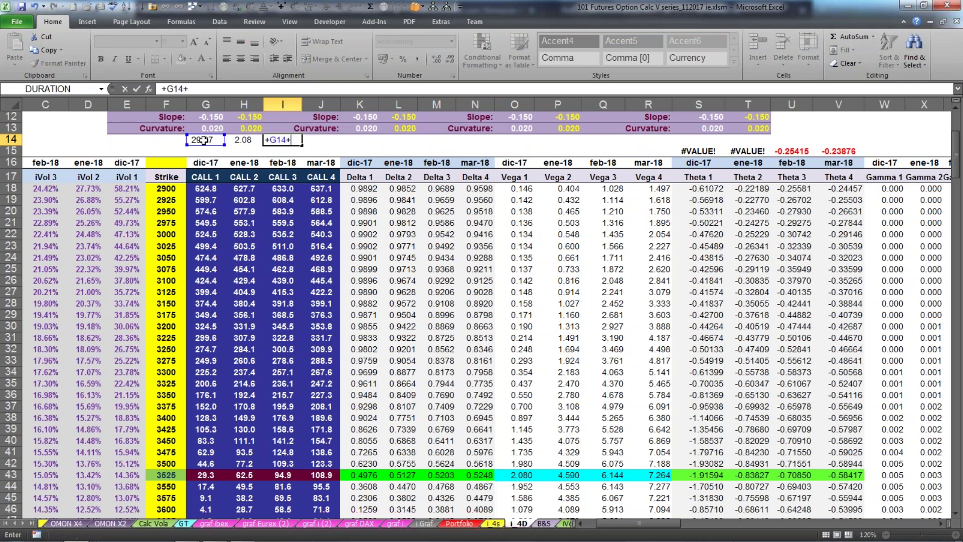
left_click(241, 139)
key("Return")
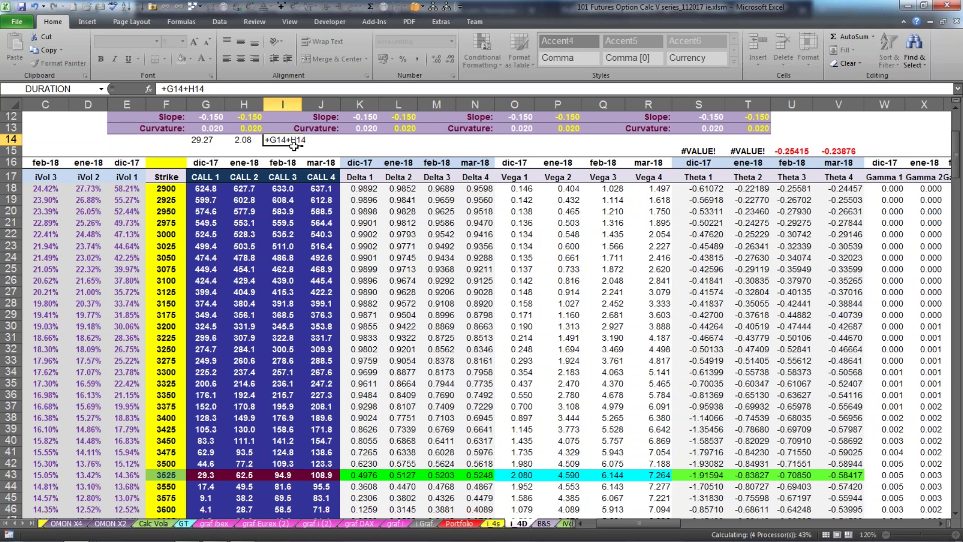
key("F4")
left_click(324, 146)
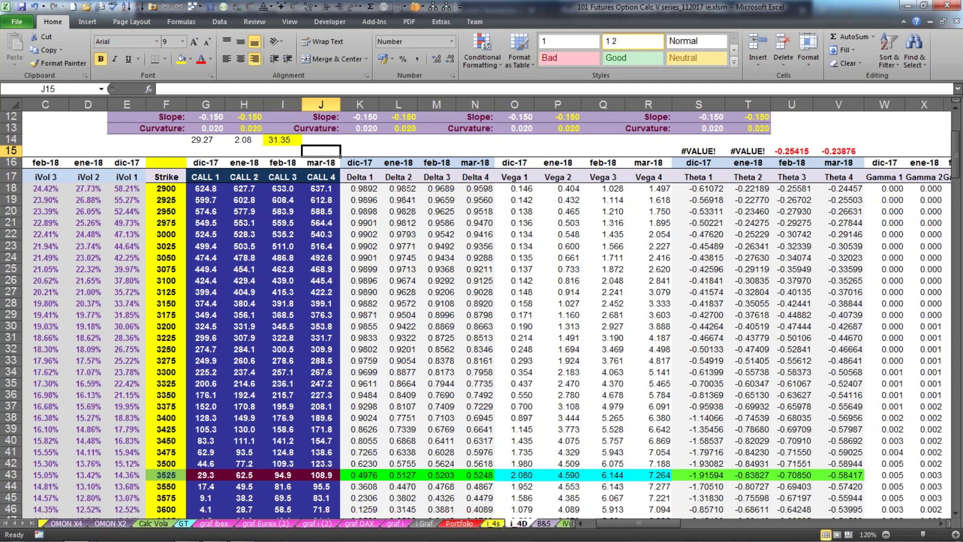
Review the 3525 call price and the sum in I14, and raise the first expiry's call volatility with the formula =14.4%+1%.
left_click(196, 479)
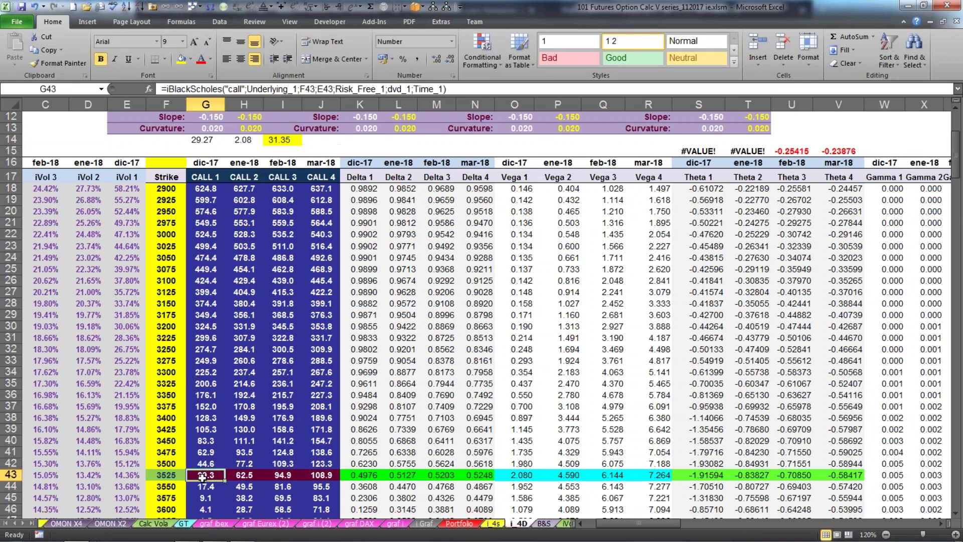
left_click(282, 141)
scroll(290, 204, "up", 3)
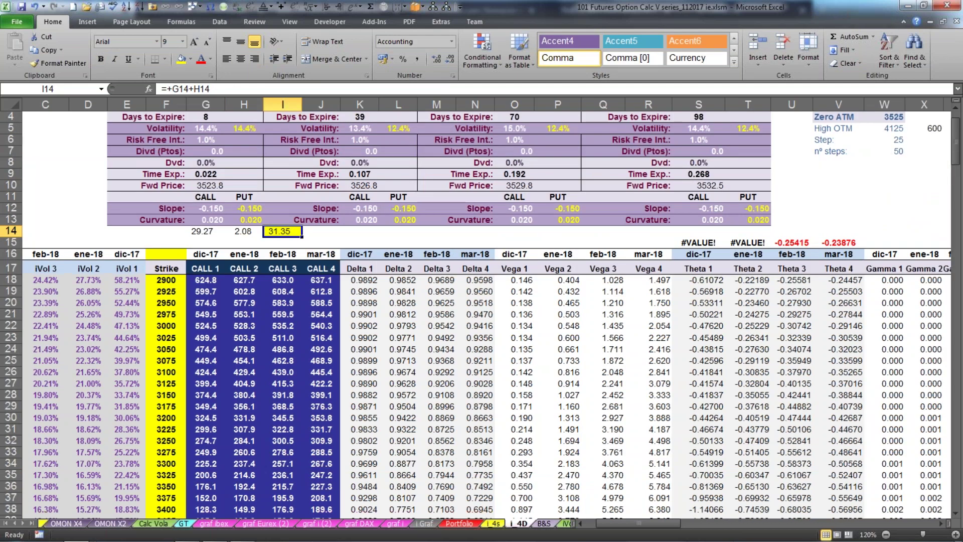
left_click(203, 131)
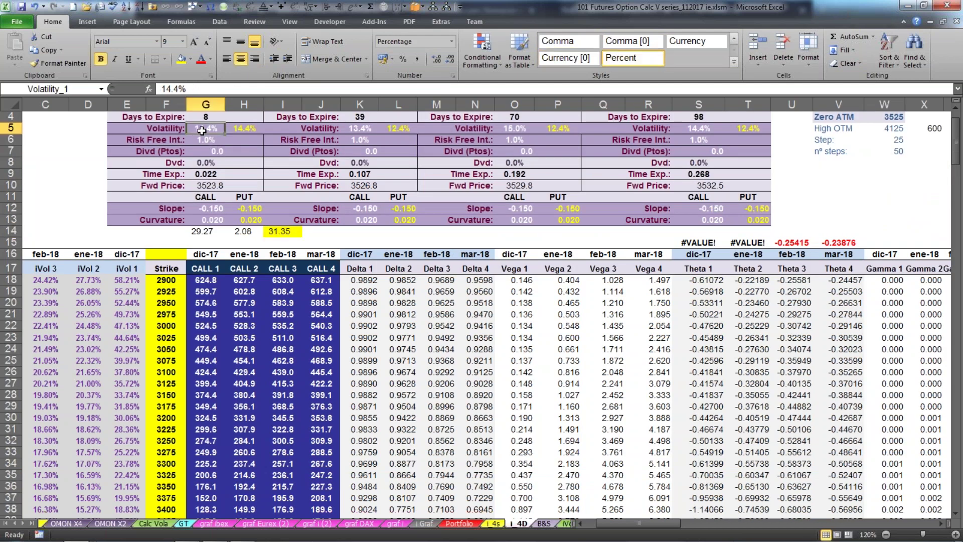
left_click(162, 89)
type("=")
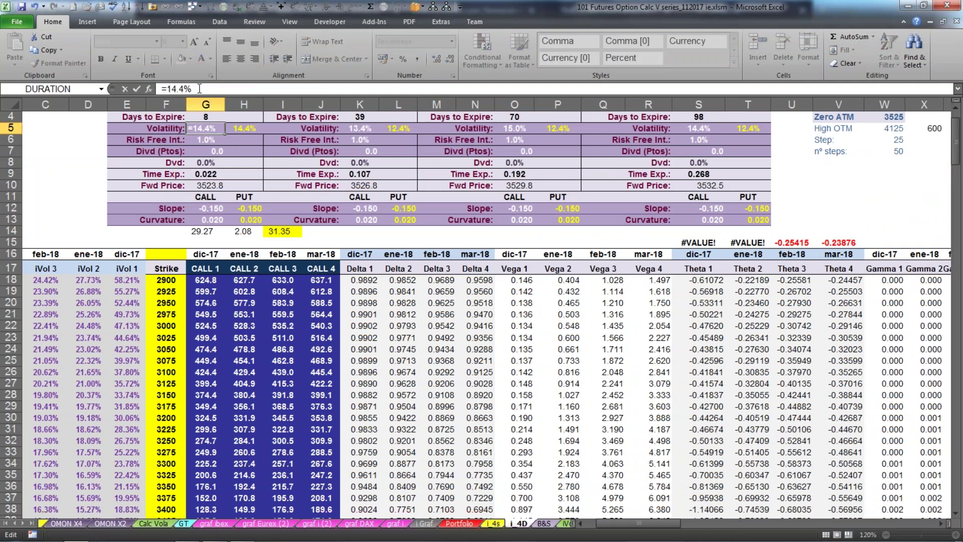
type("+1%")
key("Return")
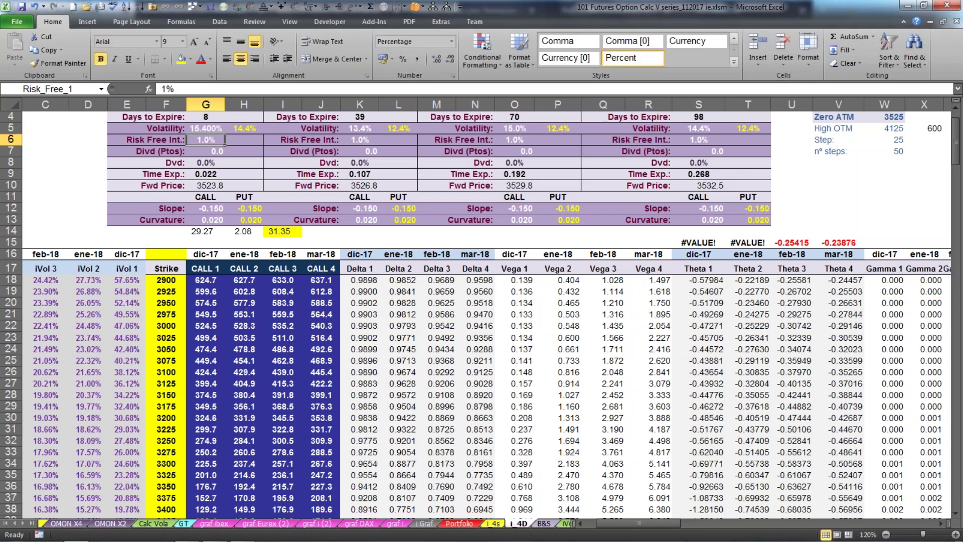
Compare the CALL 1 price at strike 3525 (G43) with the call-plus-vega sum in I14.
scroll(245, 373, "down", 3)
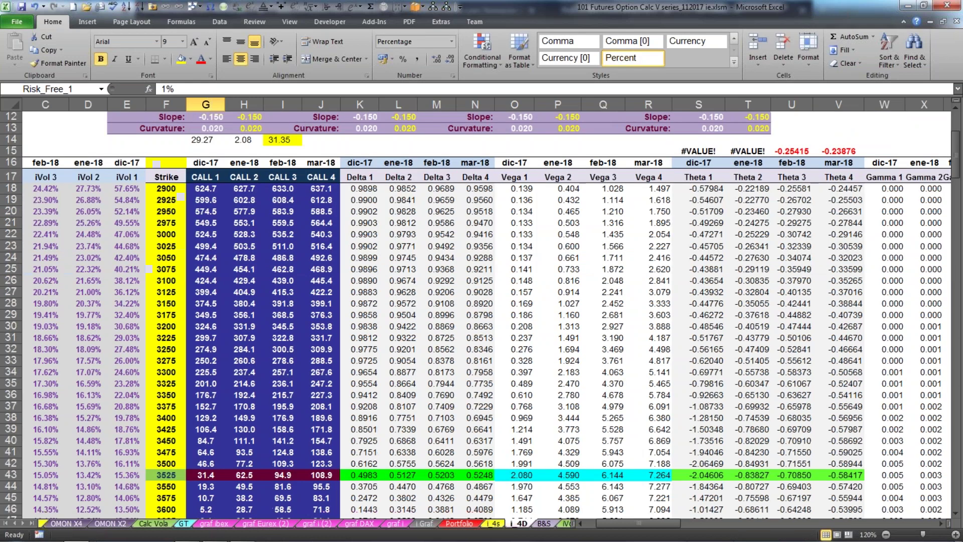
left_click(204, 474)
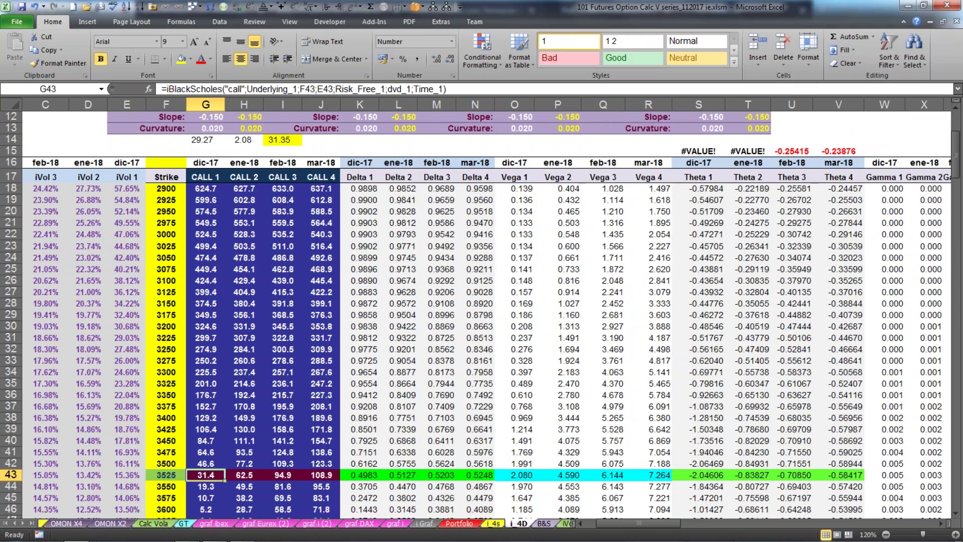
left_click(280, 139)
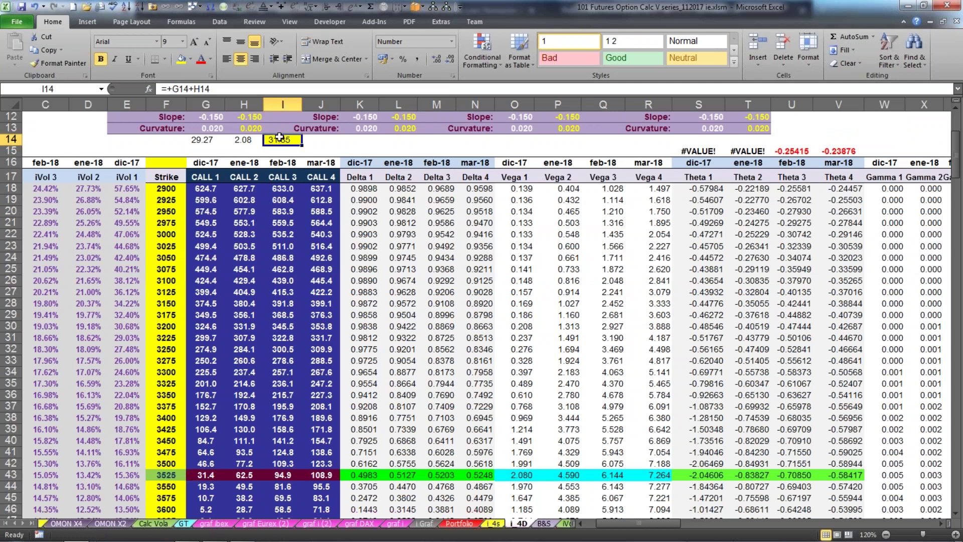
left_click(205, 475)
Change the formula in I14 to +G14-H14 so that vega is subtracted from the copied call price.
left_click(278, 141)
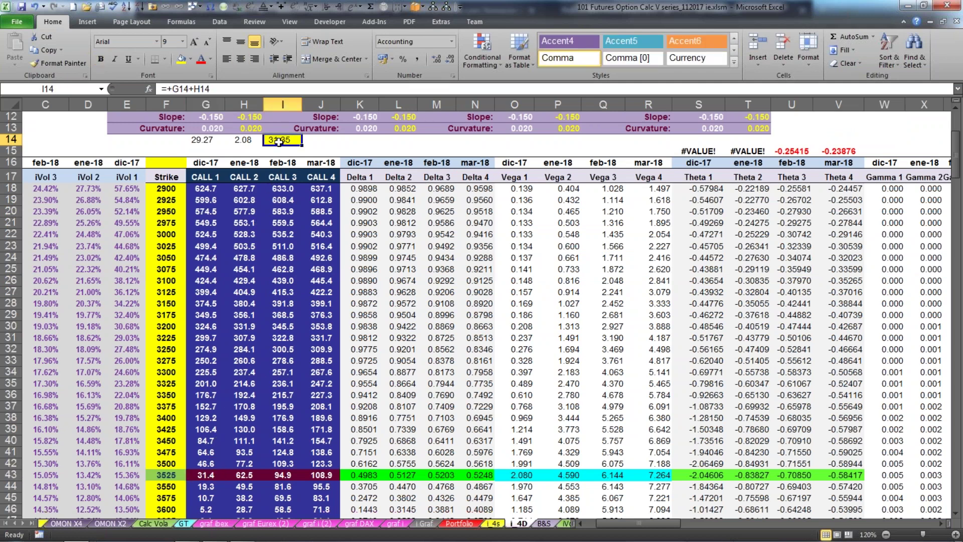
left_click(194, 90)
key("BackSpace")
type("-")
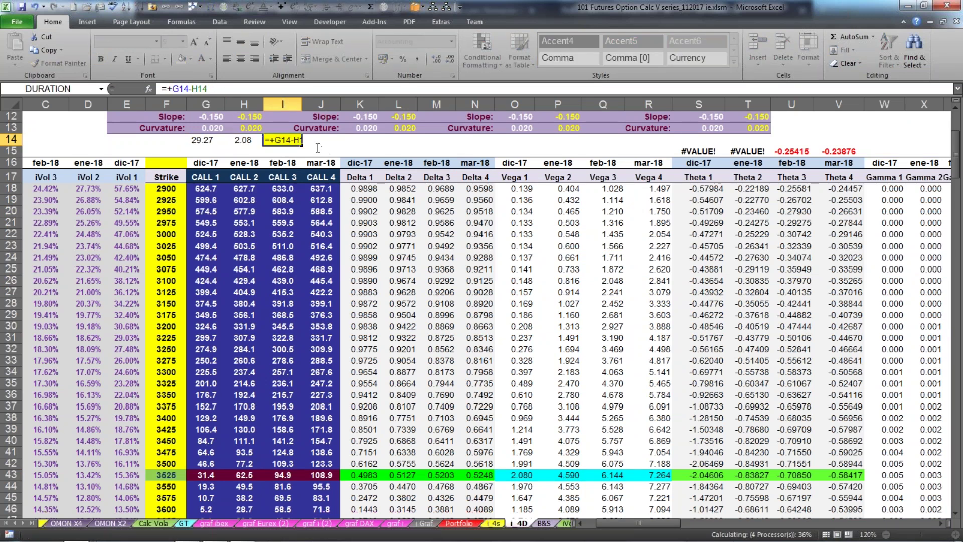
key("Return")
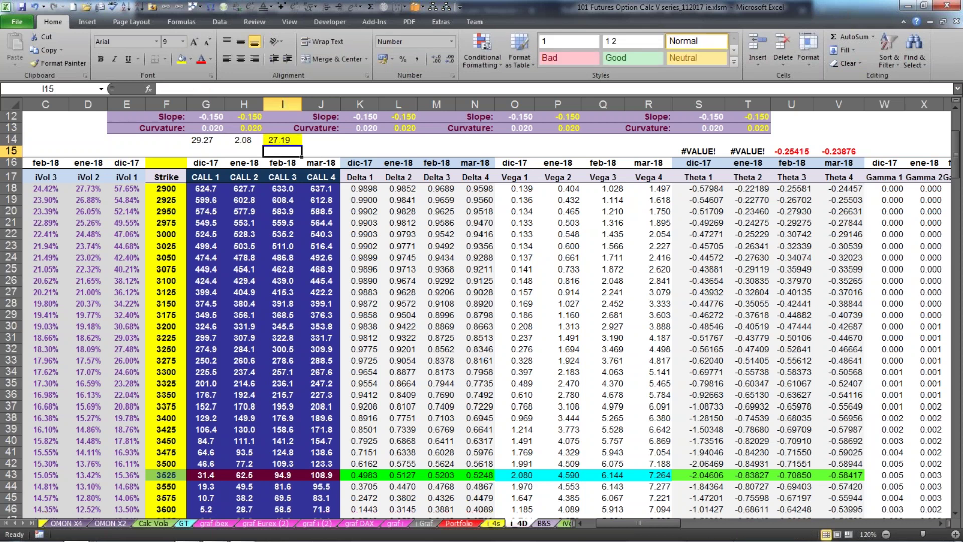
Lower the first expiry's call volatility in G5 with the formula =14.4%-1%.
left_click(284, 141)
scroll(339, 146, "up", 3)
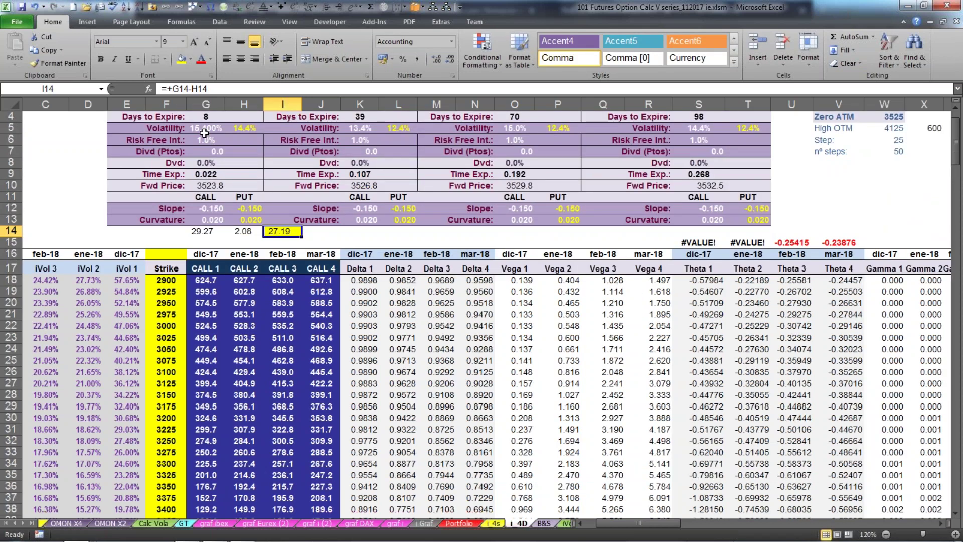
left_click(205, 128)
left_click(196, 88)
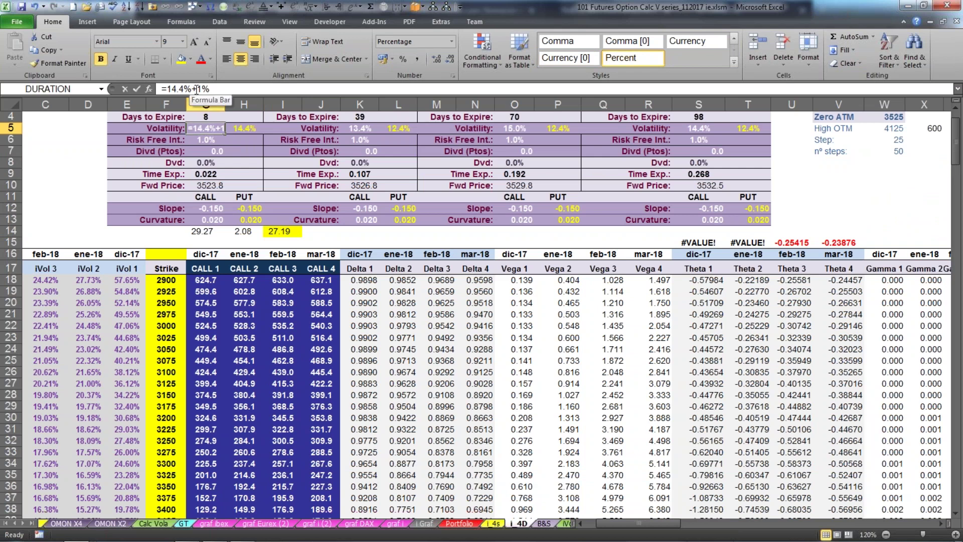
key("BackSpace")
type("-")
key("Return")
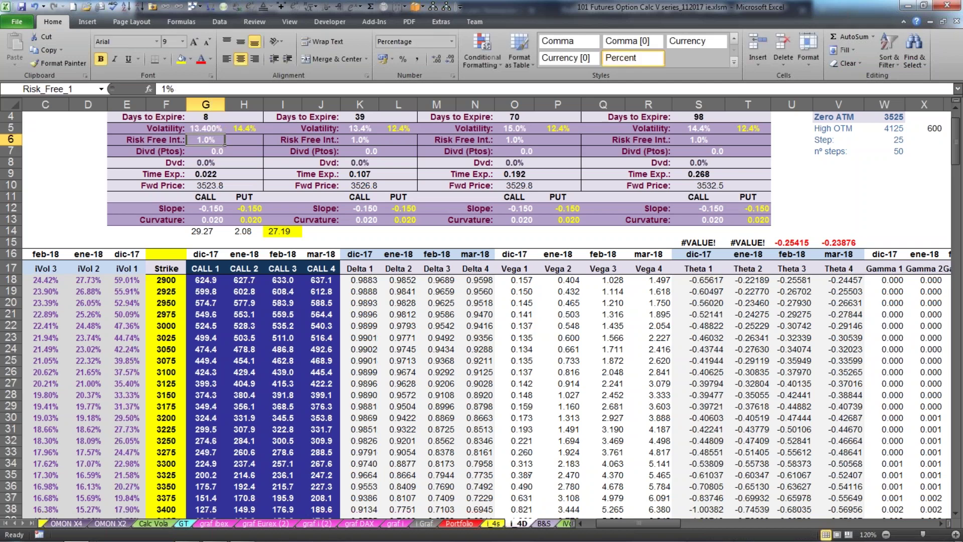
Compare the CALL 1 price at strike 3525 with the copied vega in H14 and the difference in I14.
scroll(331, 235, "down", 1)
scroll(274, 350, "down", 2)
left_click(204, 476)
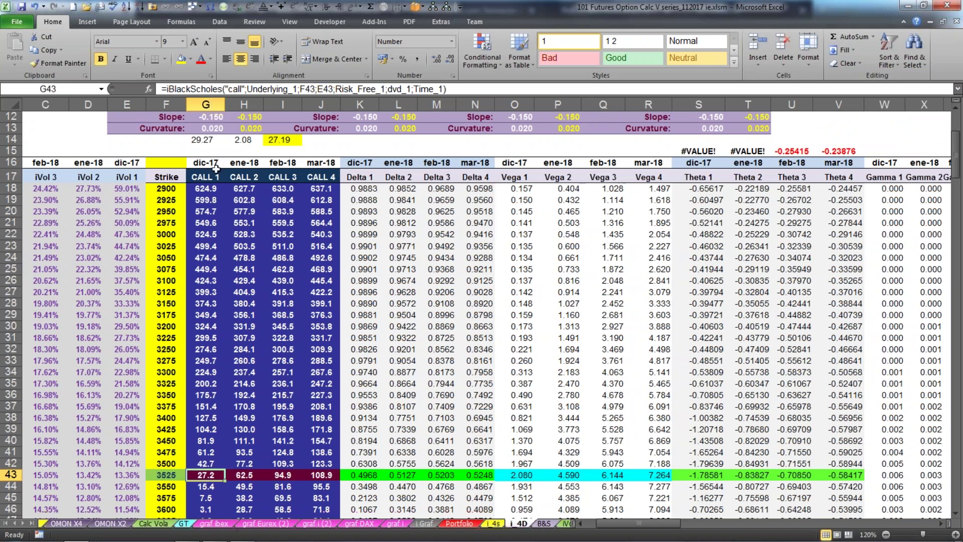
left_click(240, 142)
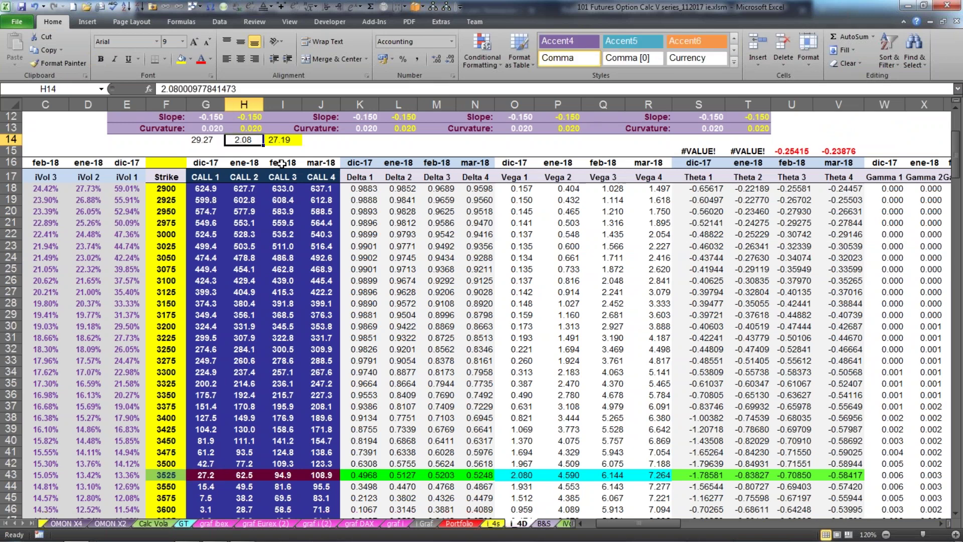
left_click(286, 140)
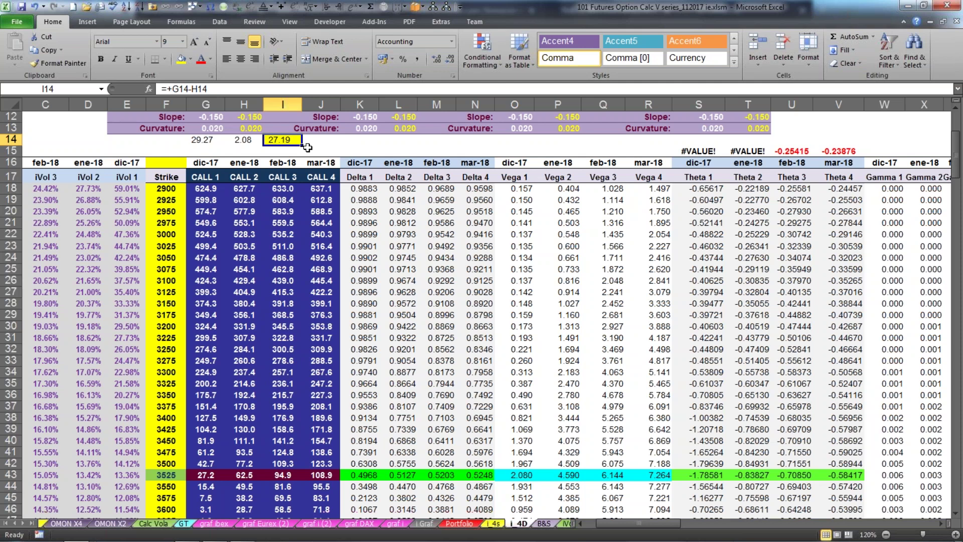
left_click_drag(201, 140, 269, 141)
left_click(359, 140)
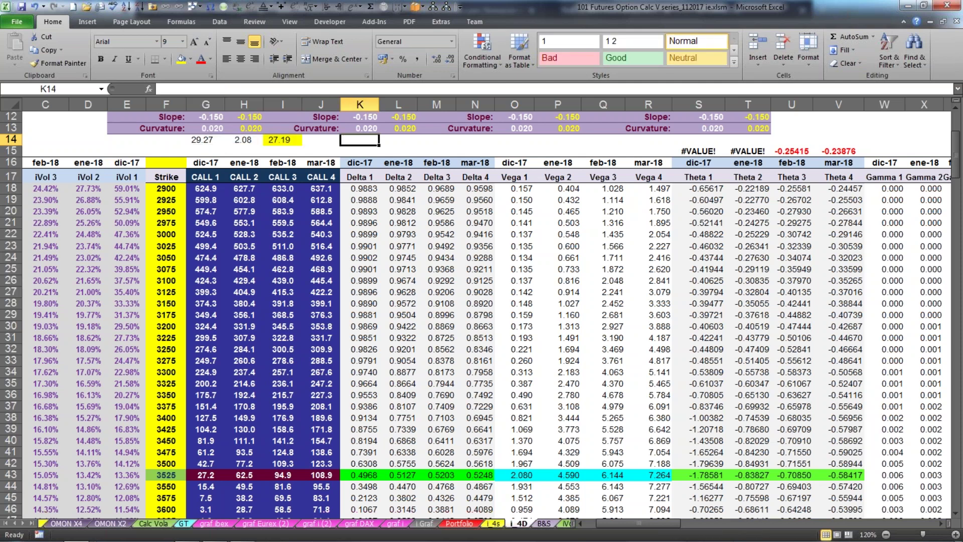
Examine the Vega 1 to Vega 4 columns by expiry and compare the first and last vegas at strike 3525.
left_click_drag(582, 522, 627, 520)
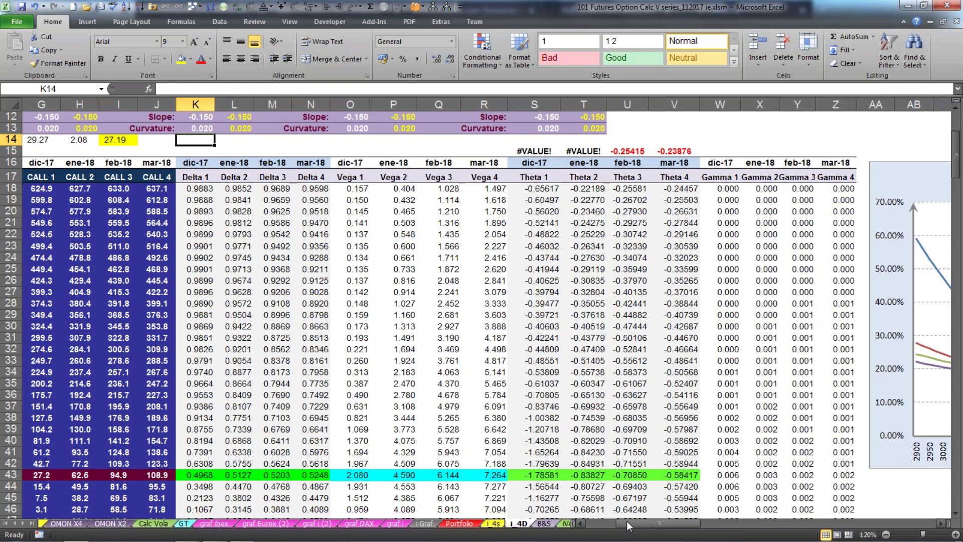
left_click(340, 168)
left_click(383, 166)
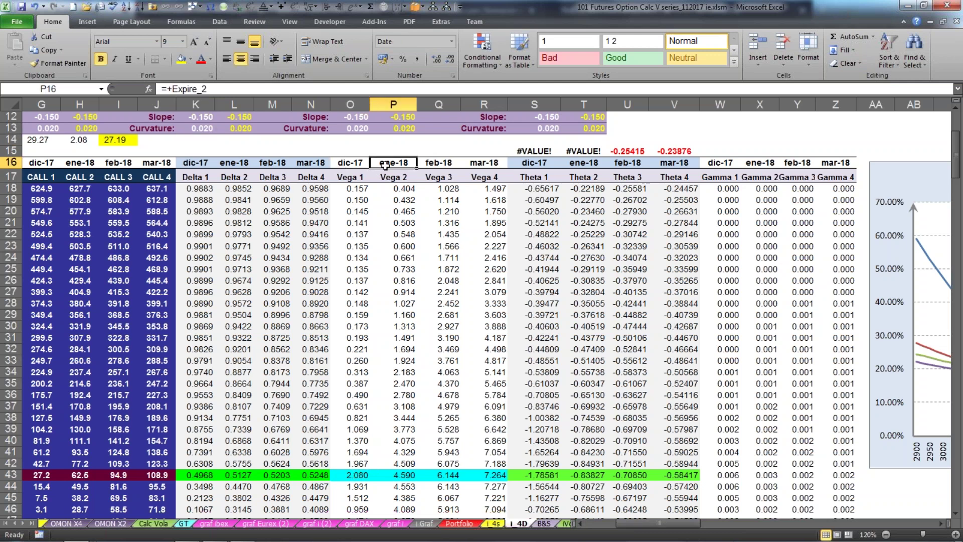
left_click(433, 163)
left_click(469, 163)
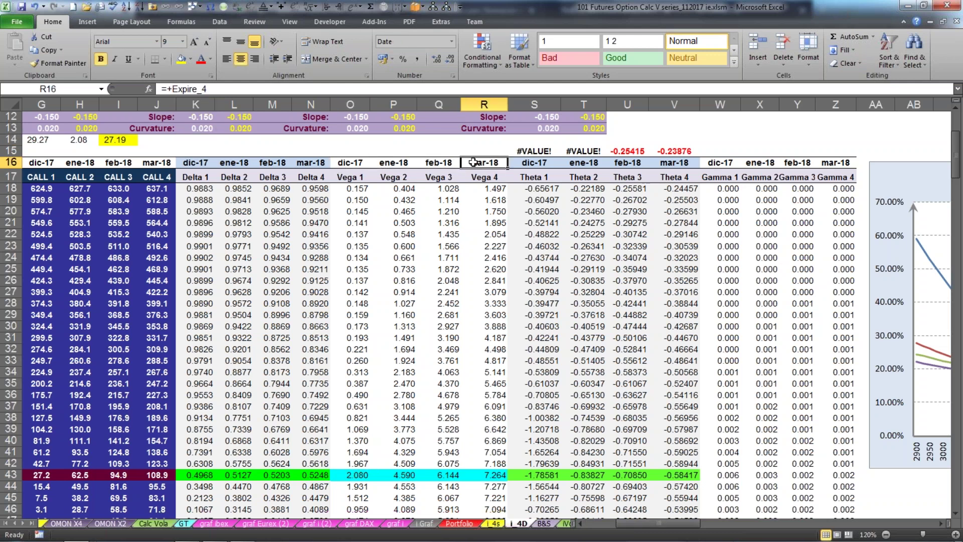
left_click(351, 476)
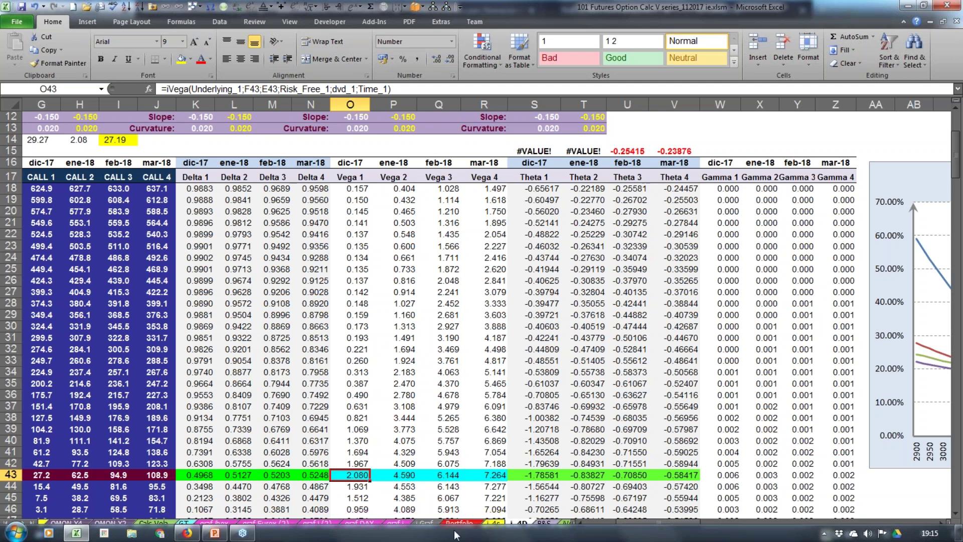
left_click(496, 475)
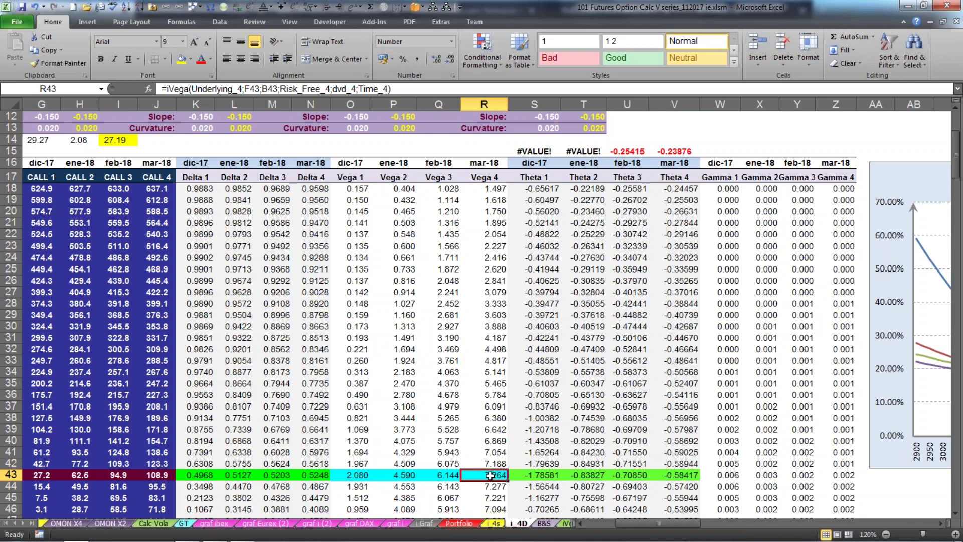
Copy the CALL 4 price at strike 3525 (J43) into G14 as a value only.
left_click(168, 473)
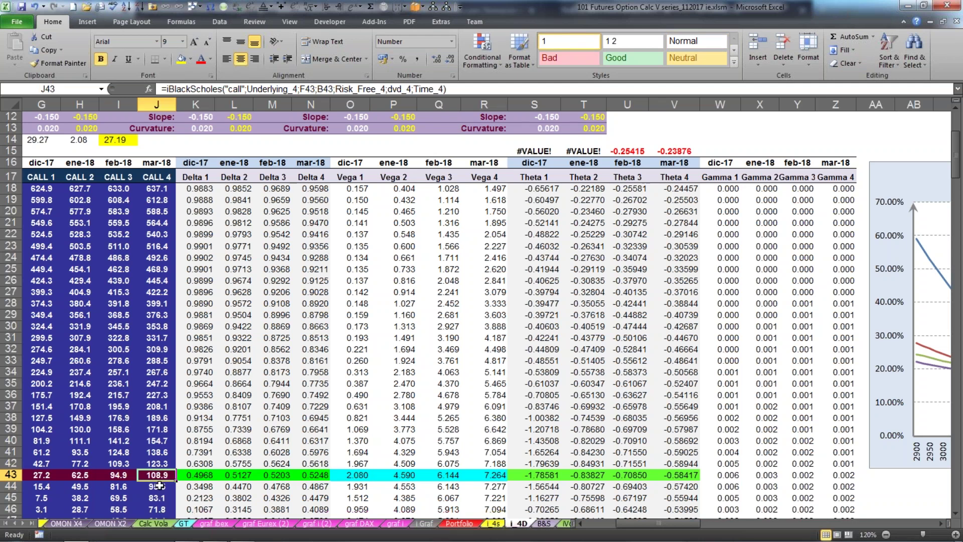
key("ctrl+c")
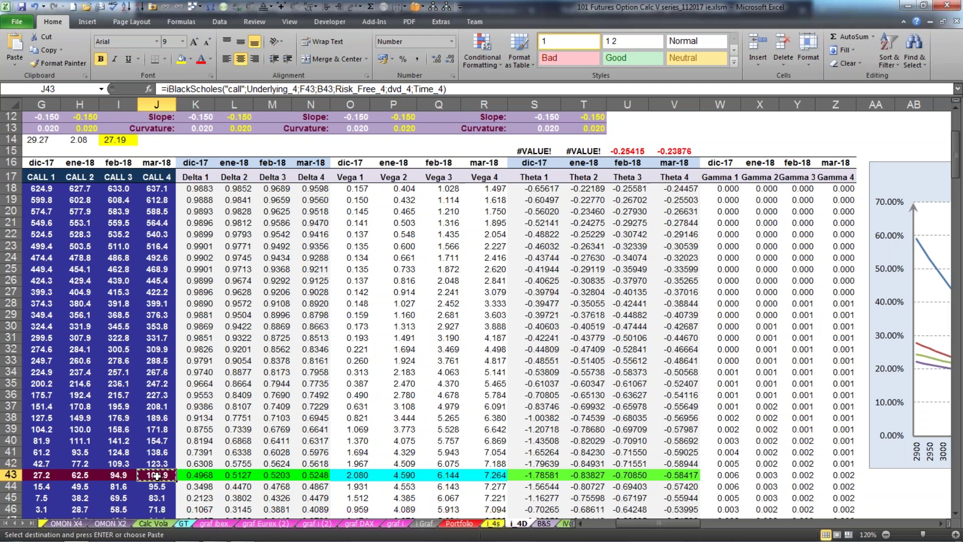
scroll(29, 219, "up", 3)
left_click(28, 219)
right_click(29, 219)
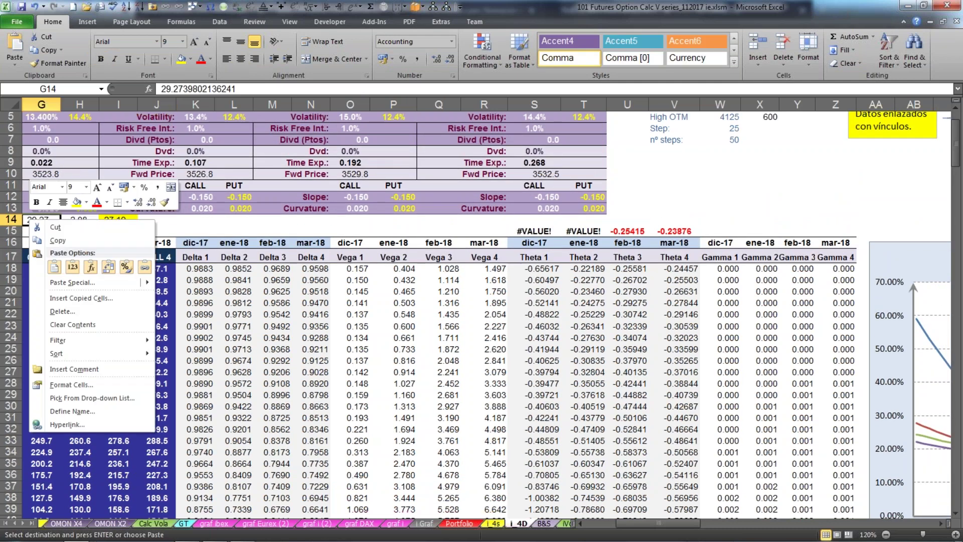
left_click(75, 267)
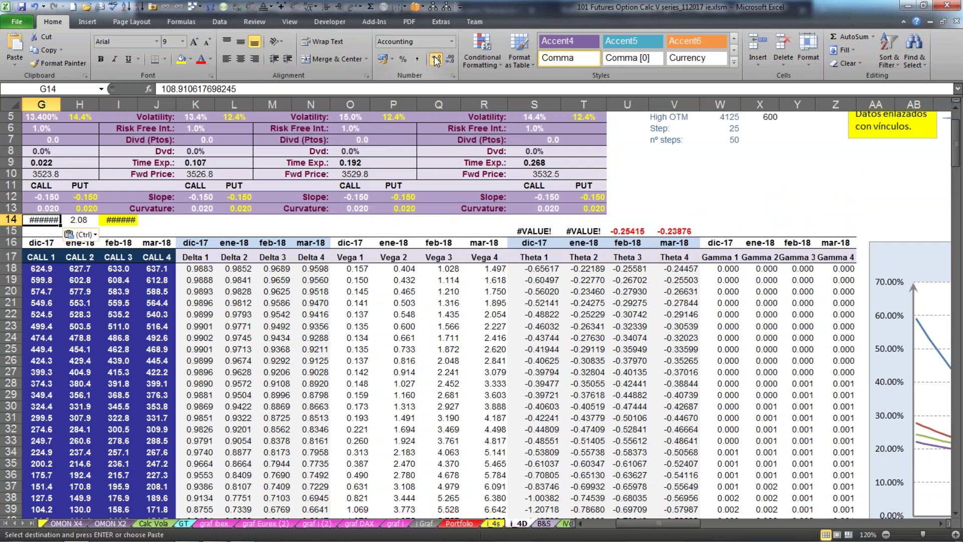
Reduce the number format of G14 and I14 to zero decimals.
left_click(450, 59)
left_click(450, 59)
left_click(451, 60)
left_click(450, 59)
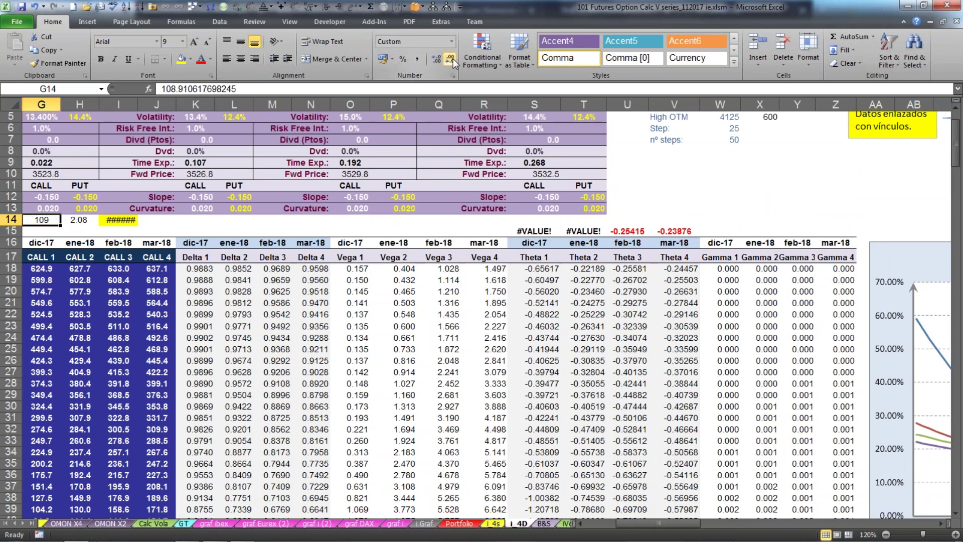
left_click(147, 359)
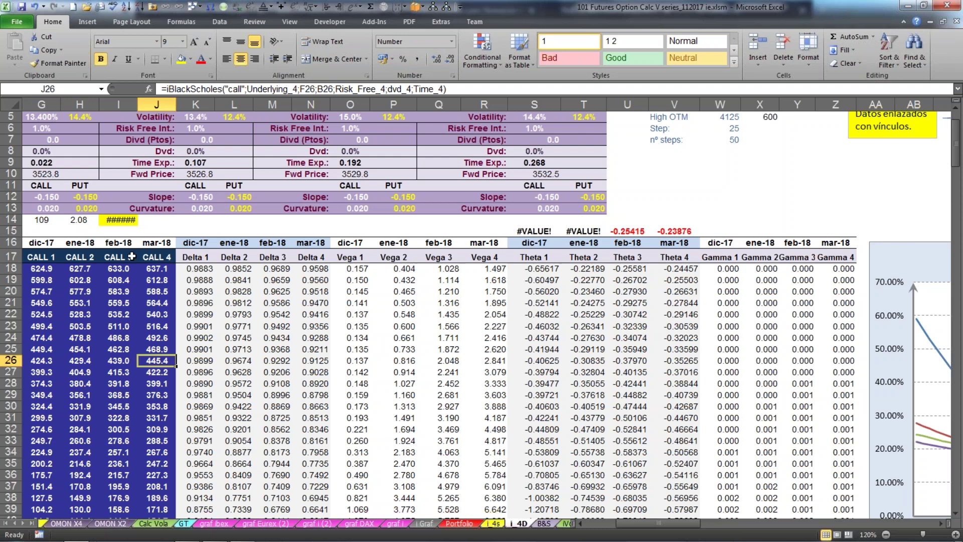
left_click(120, 221)
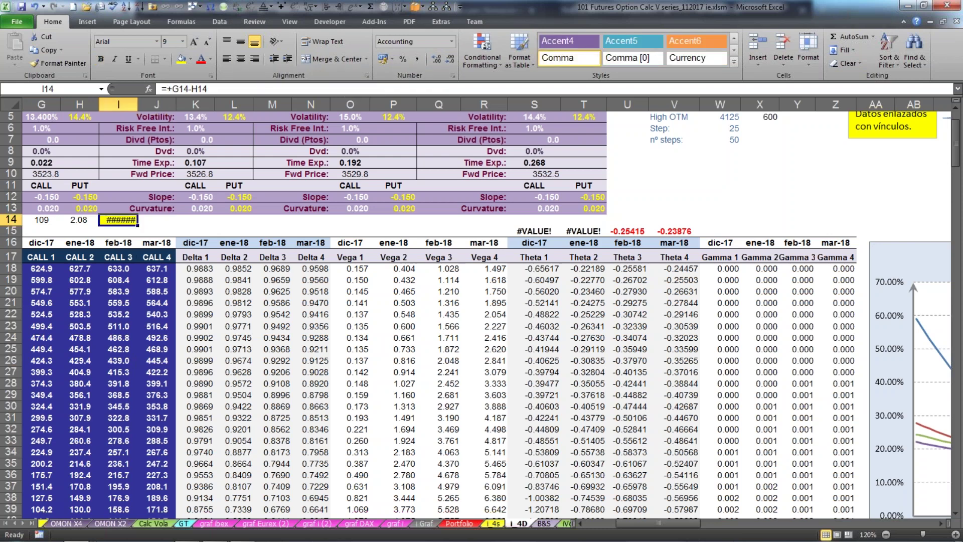
left_click(451, 59)
left_click(451, 59)
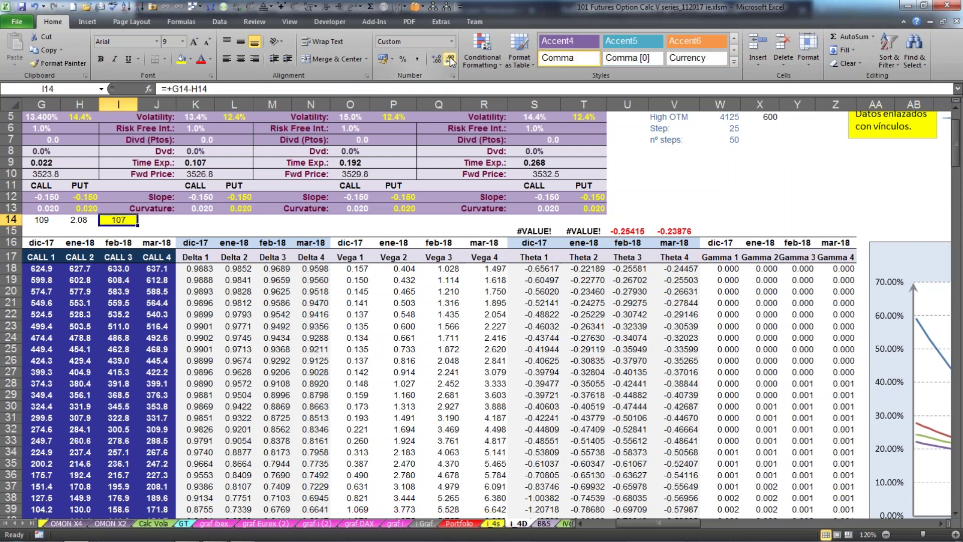
Copy the Vega 4 figure at strike 3525 (R43) into H14 as a value only and check the result in I14.
left_click(393, 395)
scroll(394, 395, "down", 3)
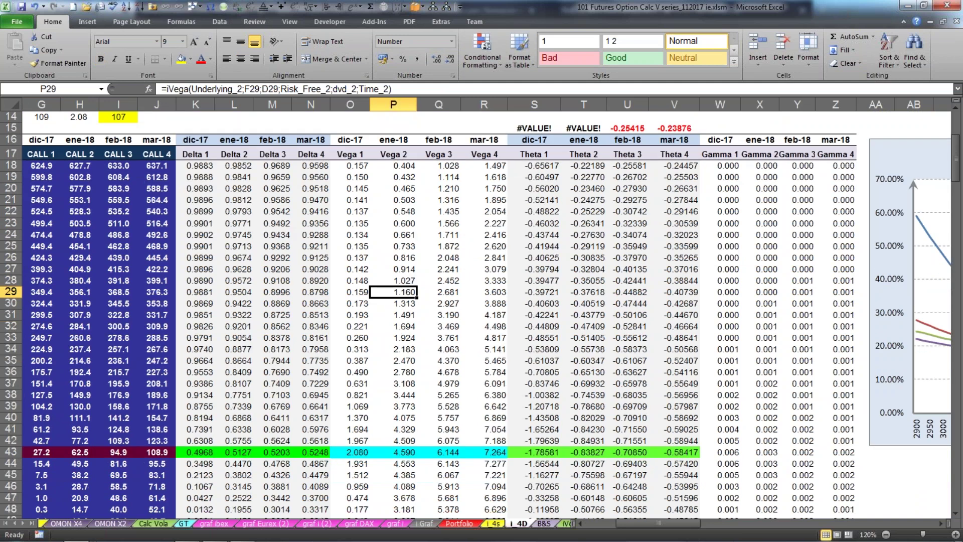
left_click(494, 452)
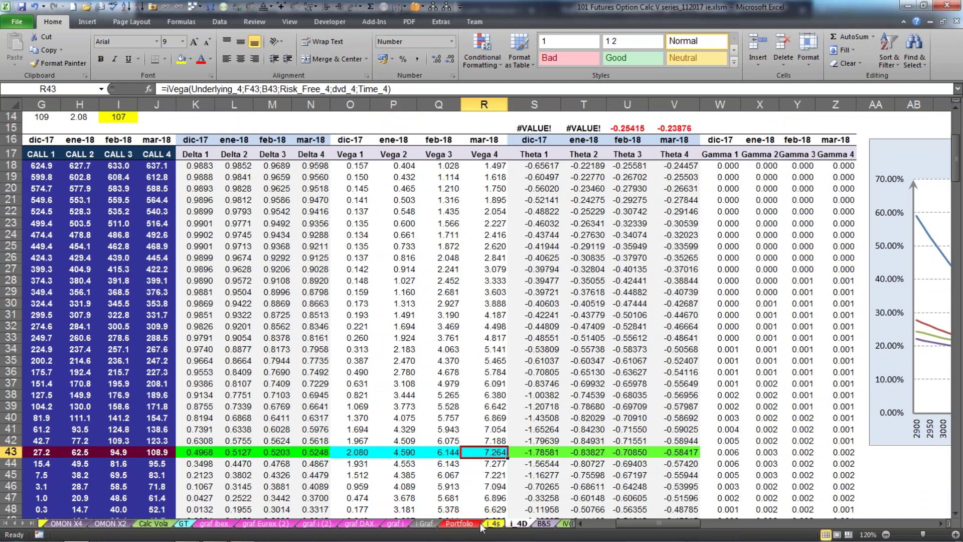
key("ctrl+c")
scroll(338, 376, "up", 4)
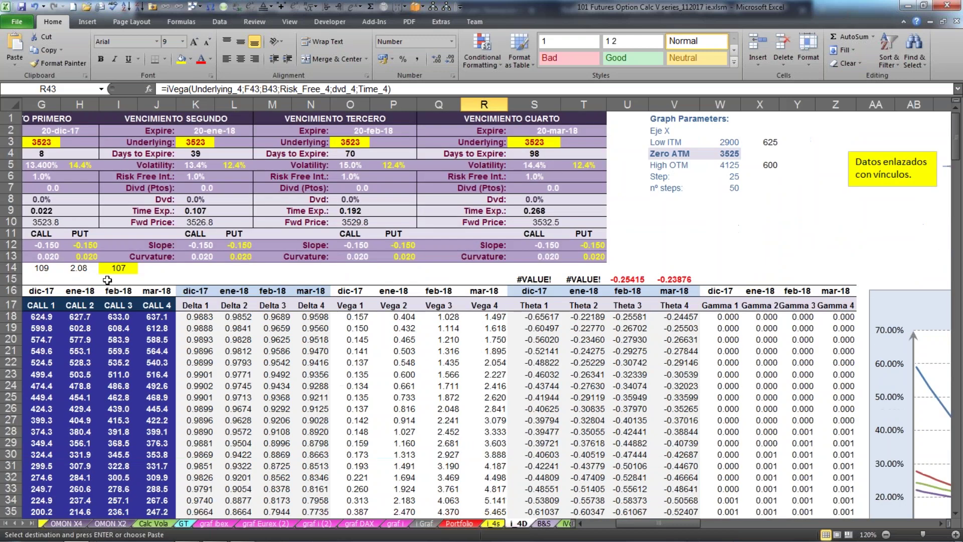
left_click(81, 270)
right_click(81, 271)
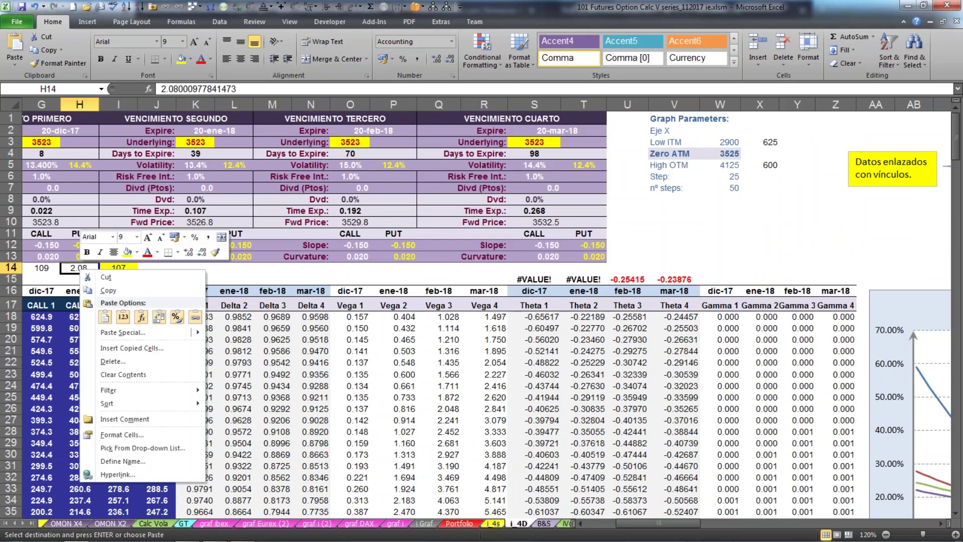
left_click(123, 317)
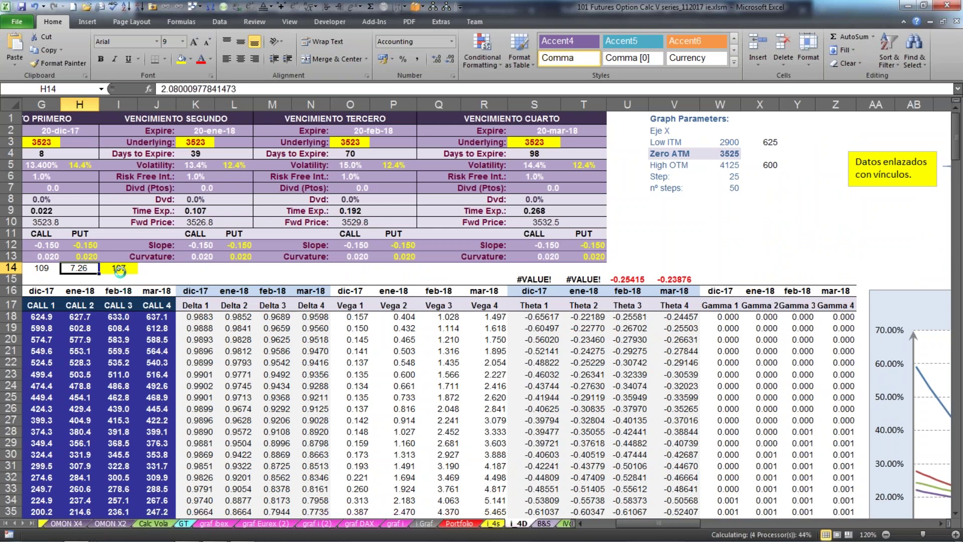
left_click(119, 270)
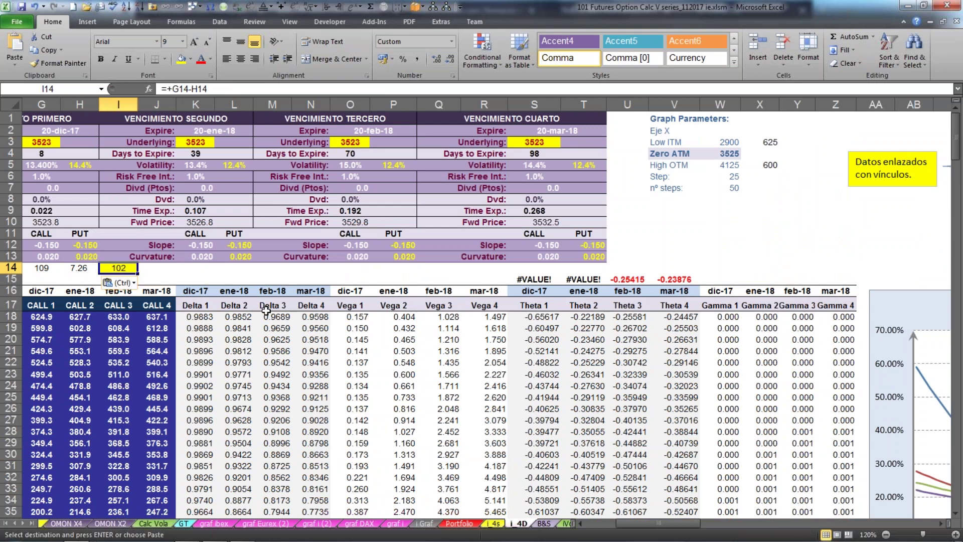
Set the first expiry's call volatility (G5) to the formula =14.4%-0%.
left_click_drag(659, 523, 628, 523)
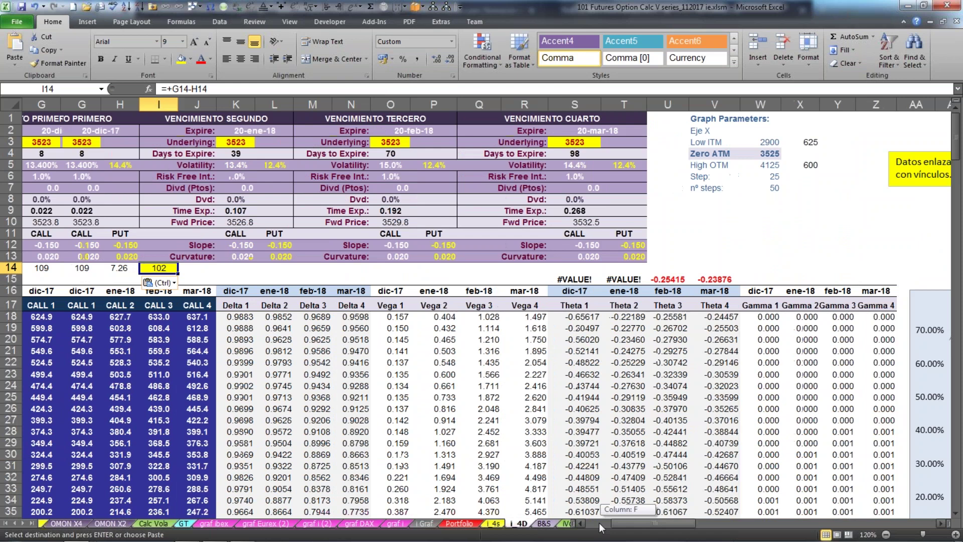
left_click(295, 163)
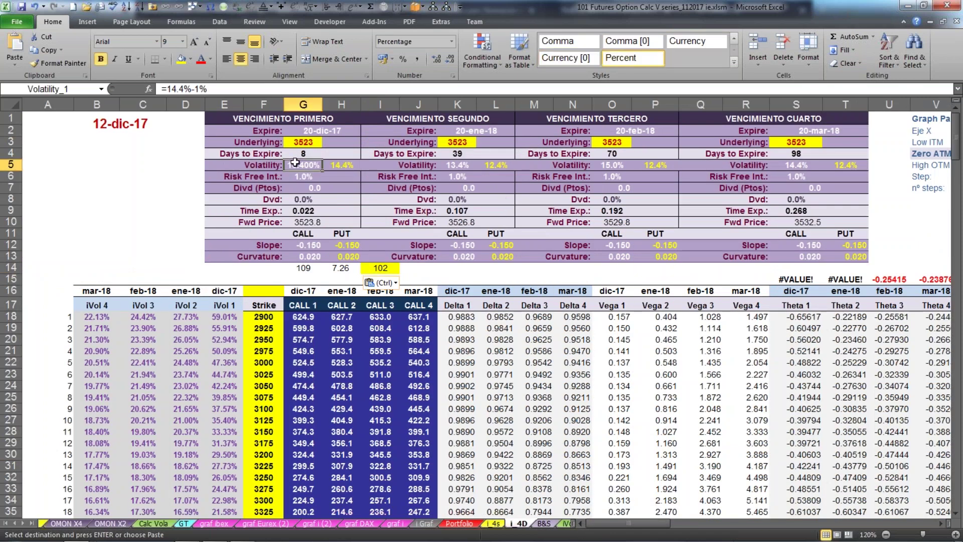
left_click_drag(192, 89, 229, 89)
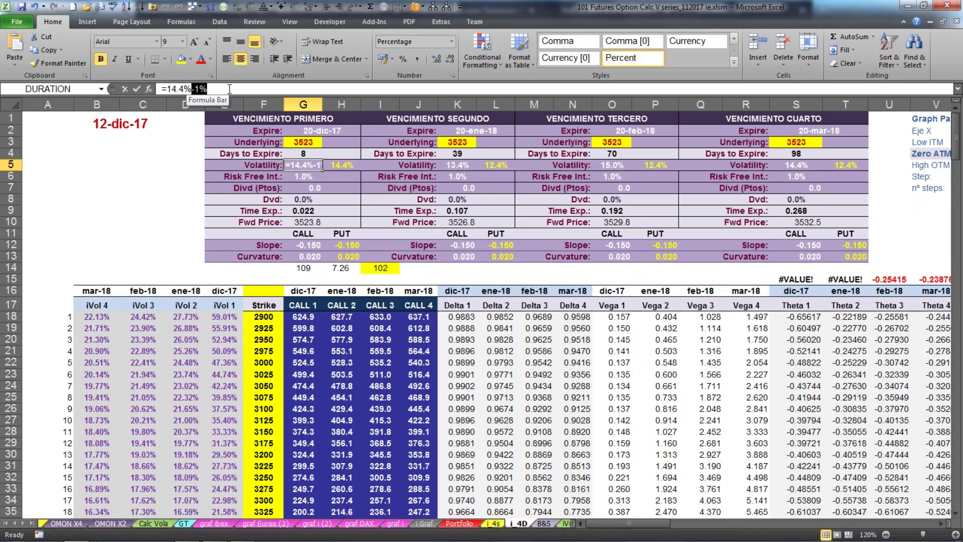
type("0")
key("Return")
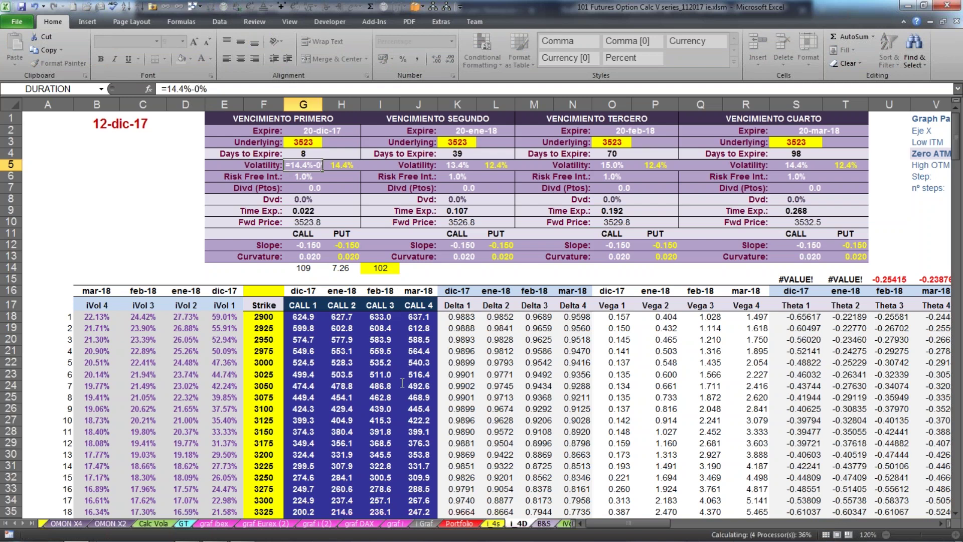
Examine the recalculated at-the-money row at strike 3525, focusing on the CALL 4 price in J43.
scroll(402, 383, "down", 8)
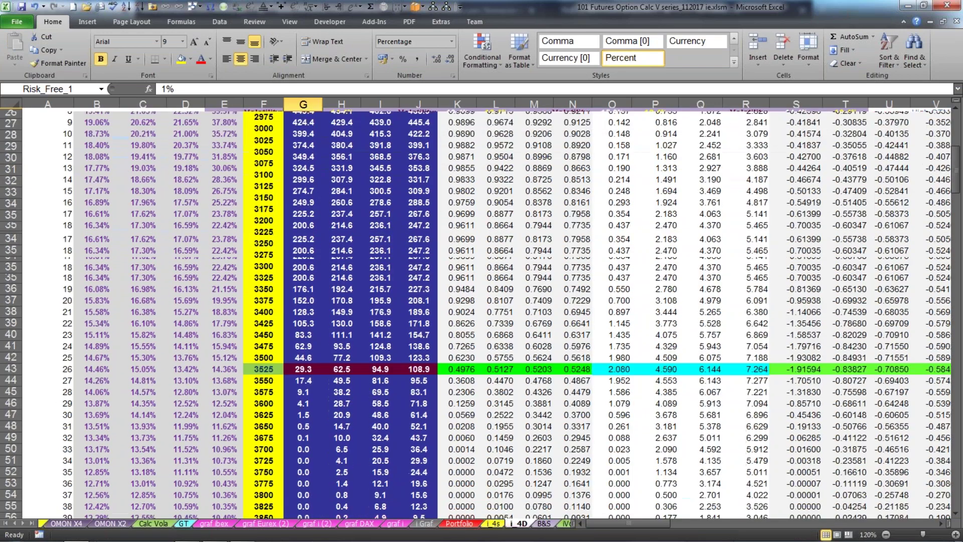
left_click(417, 369)
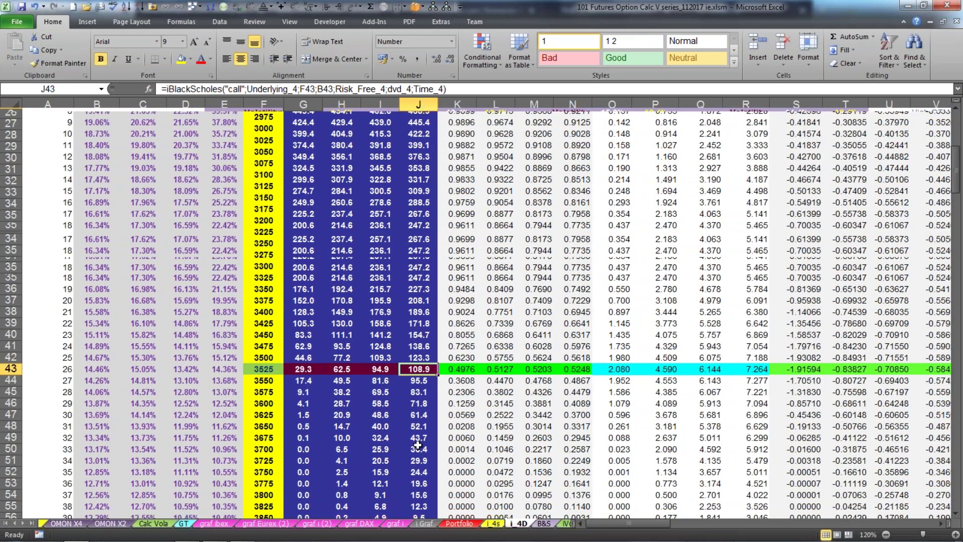
scroll(396, 397, "up", 8)
scroll(459, 390, "down", 4)
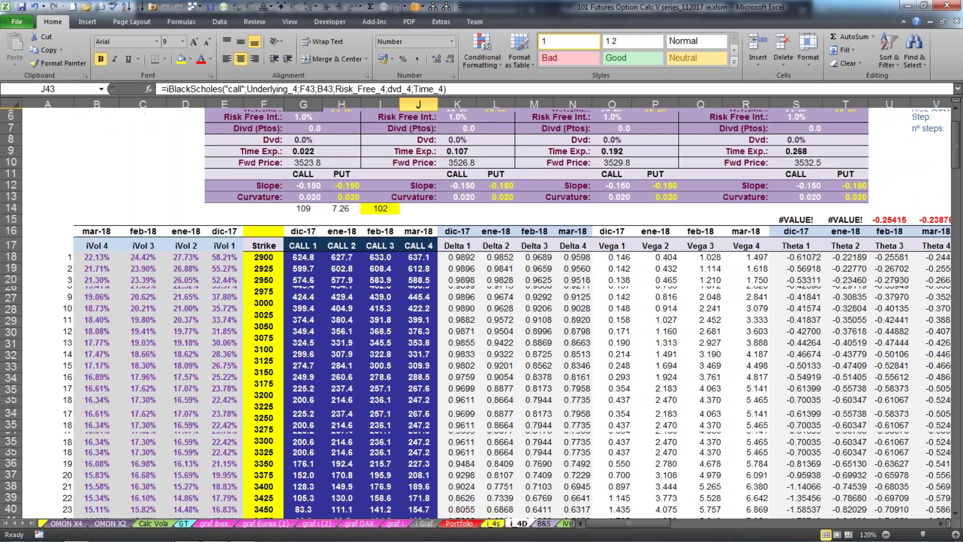
left_click(489, 396)
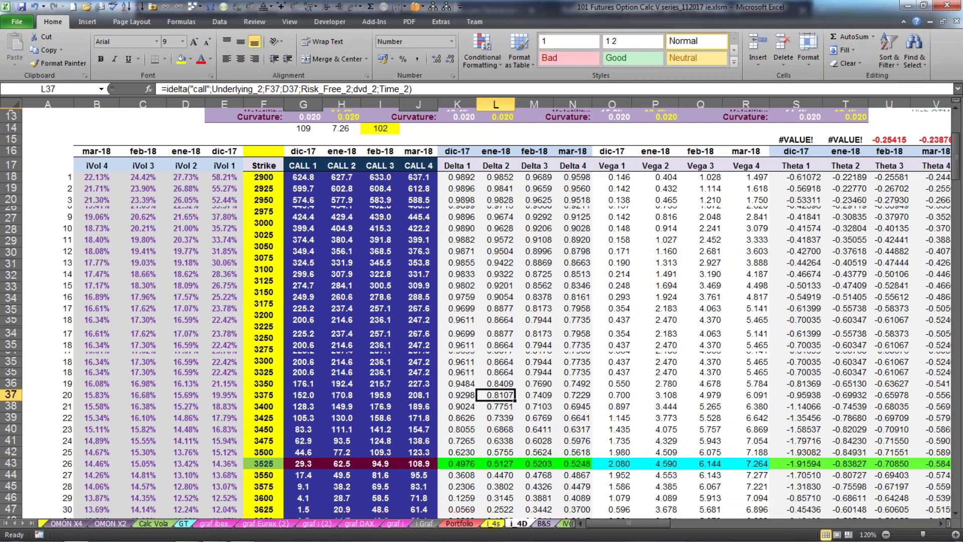
left_click(497, 525)
left_click(519, 524)
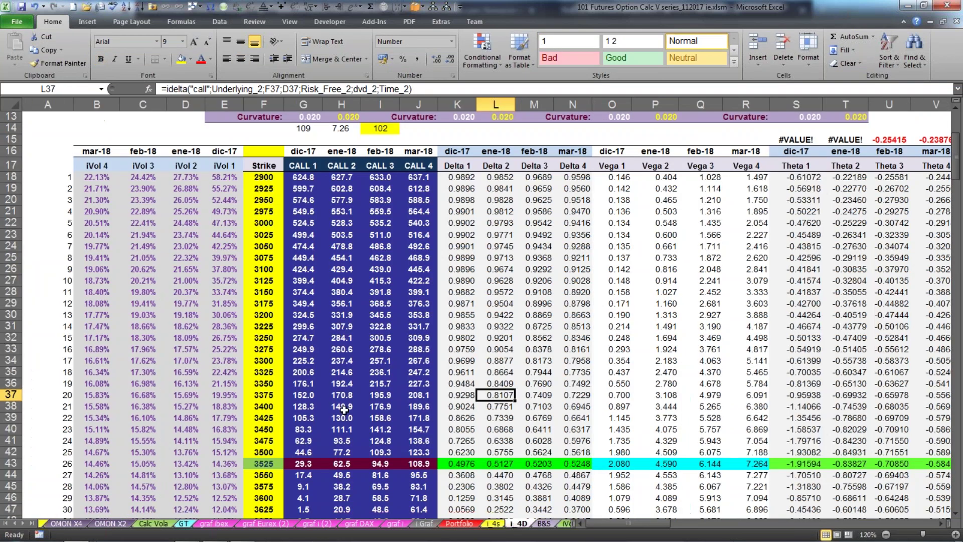
left_click(416, 462)
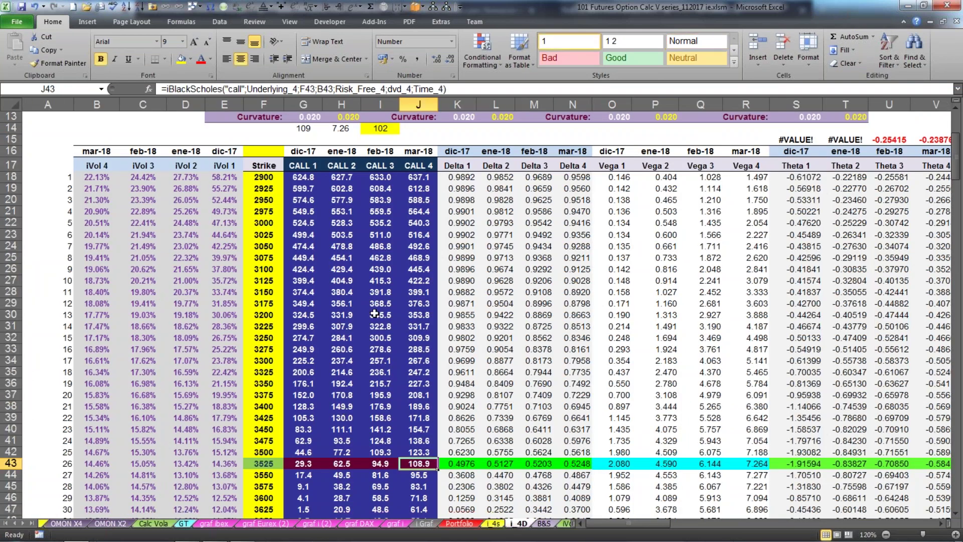
Review the copied call price, vega and result in G14:I14 alongside the first expiry's volatility.
scroll(577, 325, "up", 3)
scroll(576, 315, "up", 1)
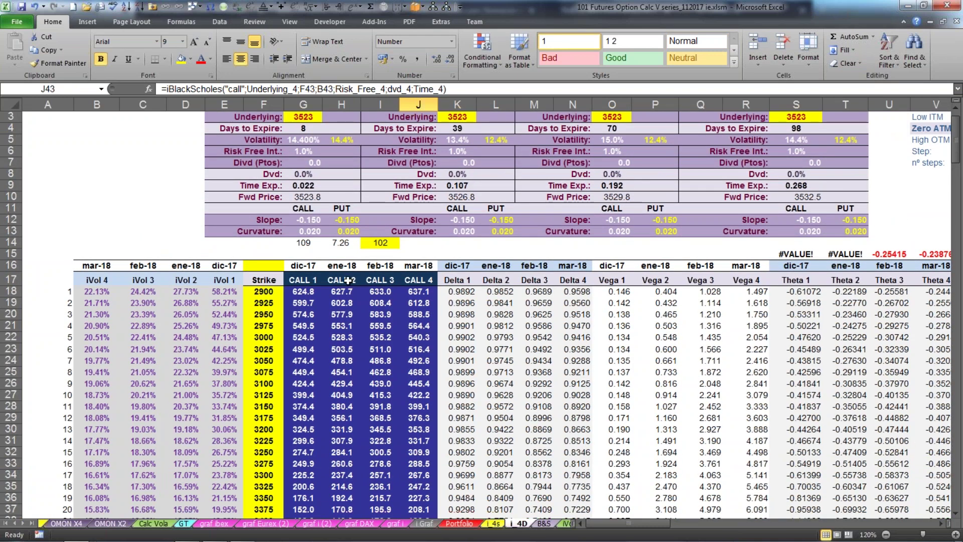
left_click(302, 243)
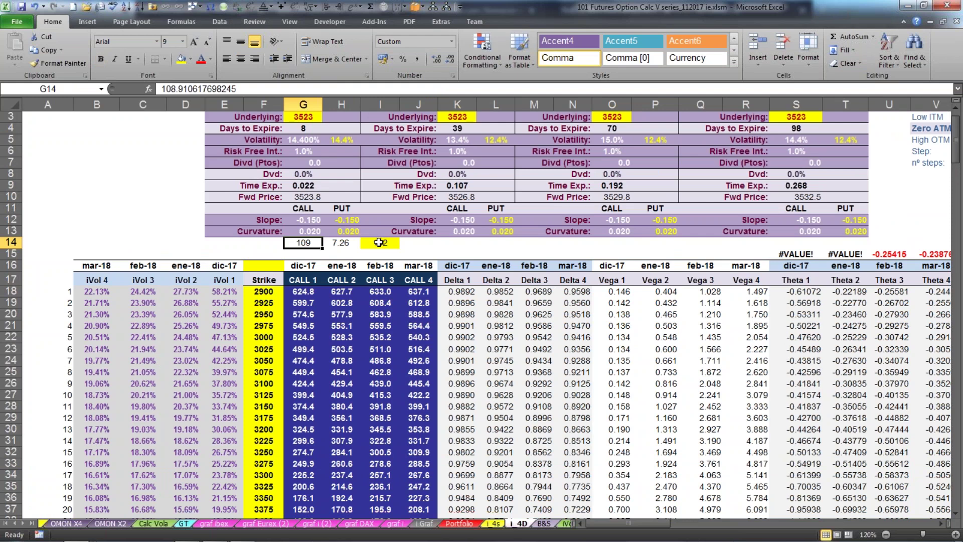
left_click(307, 140)
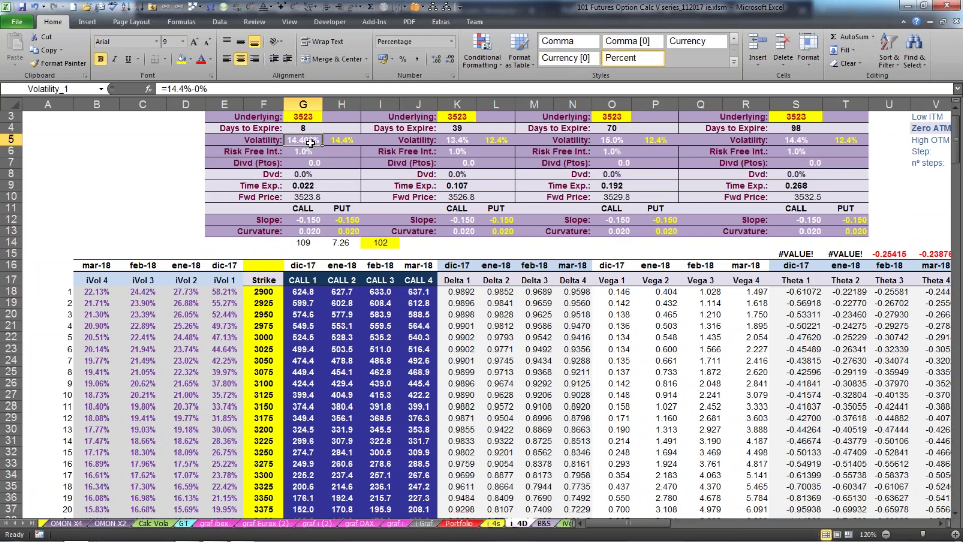
left_click(307, 244)
left_click(341, 244)
left_click(380, 242)
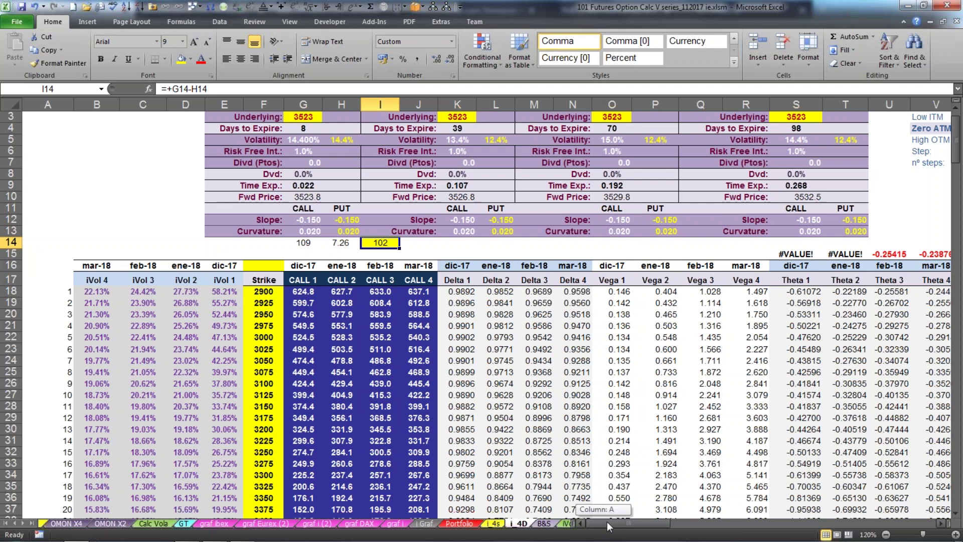
Turn the fourth expiry's call volatility (S5) into the formula =14.4%+1.
left_click_drag(607, 521, 622, 519)
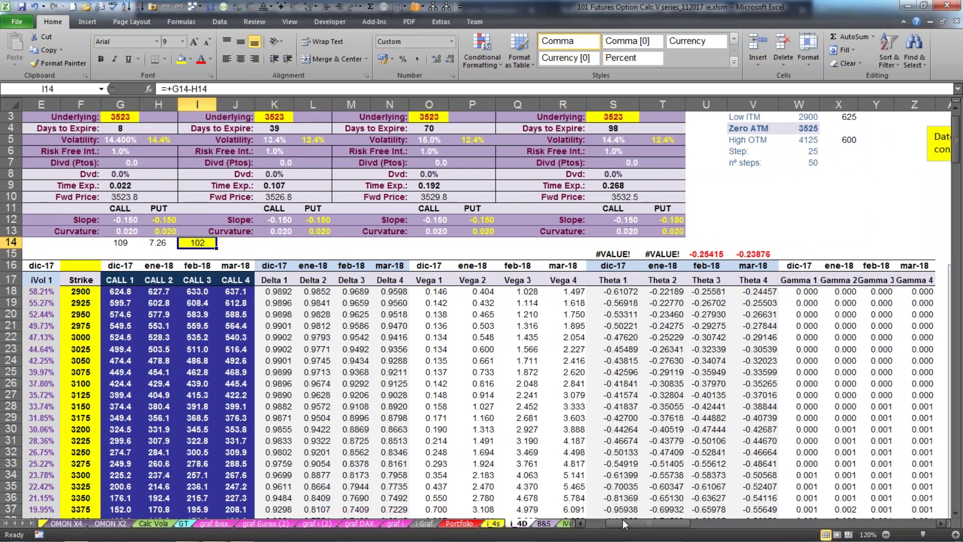
left_click(608, 140)
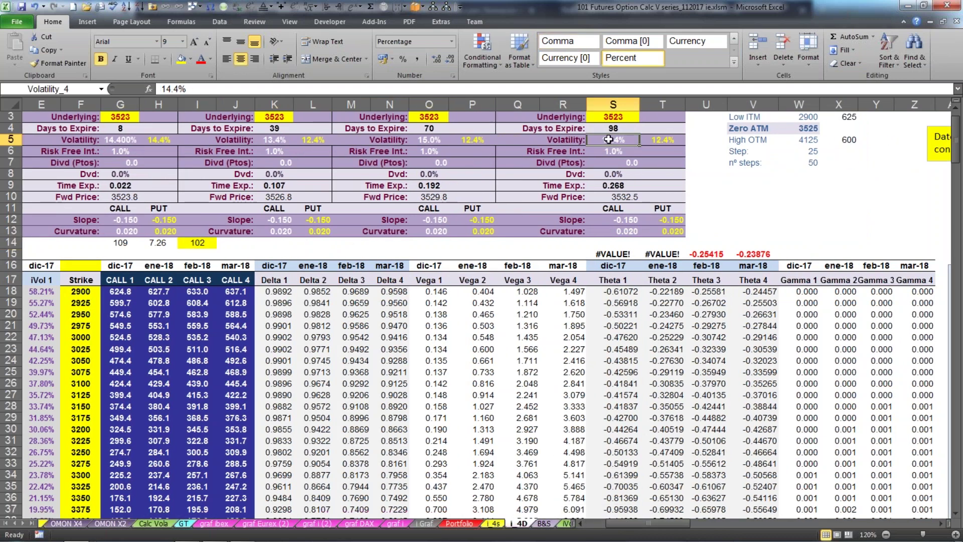
left_click(163, 88)
type("=")
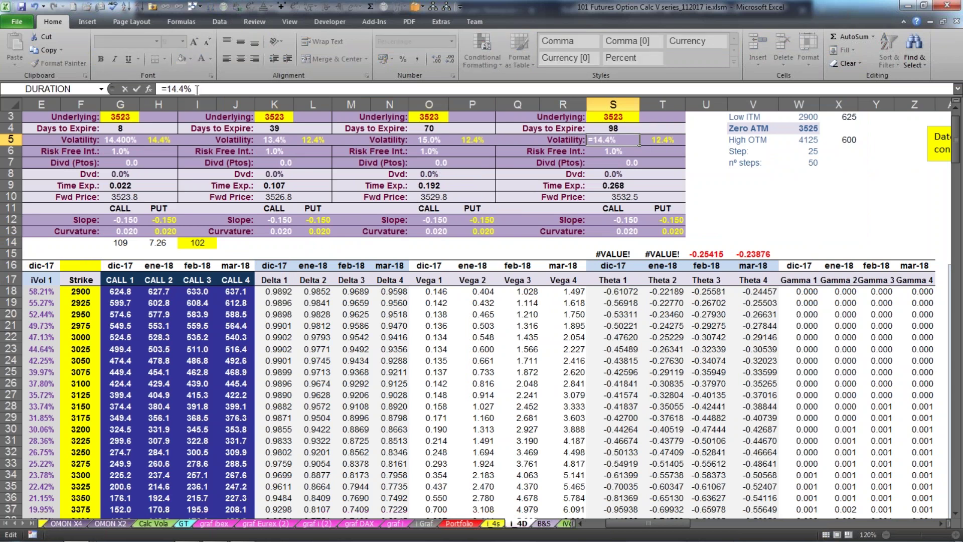
type("+1")
key("Return")
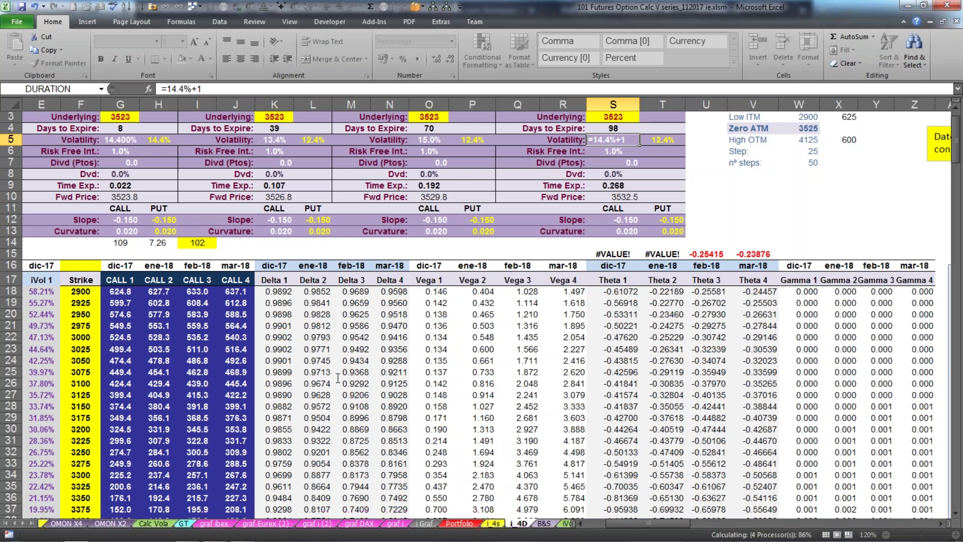
Correct the fourth expiry's call volatility formula to =14.4%+1% and check the CALL 4 price at strike 3525.
scroll(197, 292, "down", 4)
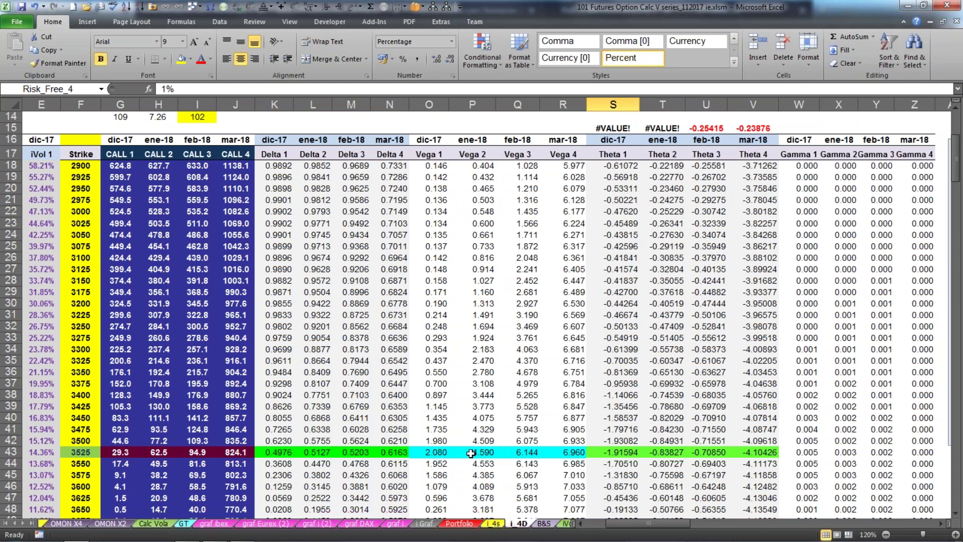
scroll(471, 453, "up", 4)
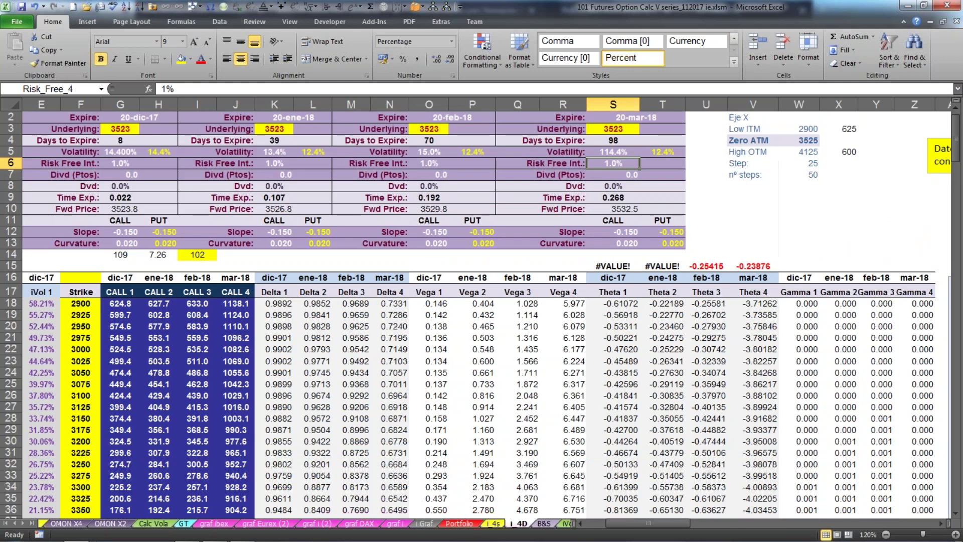
left_click(614, 153)
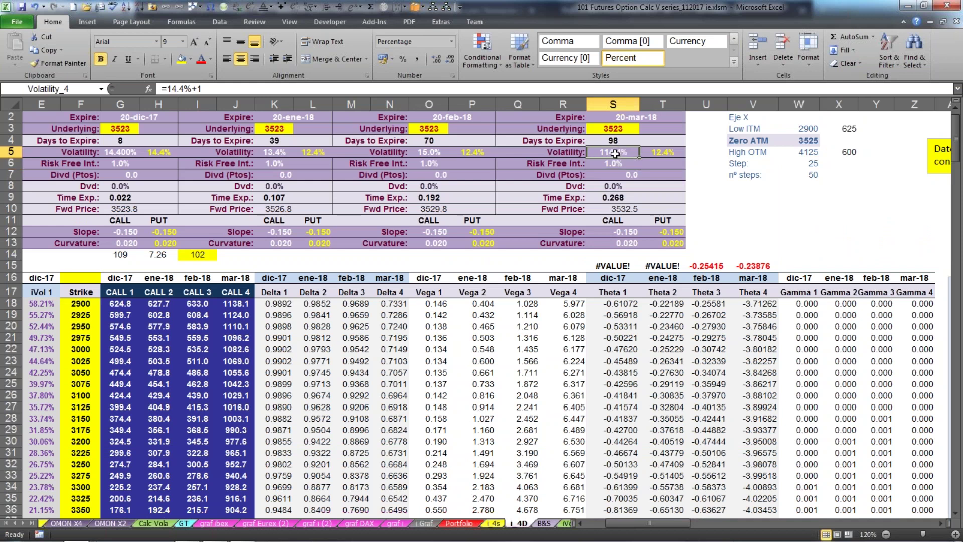
left_click(205, 89)
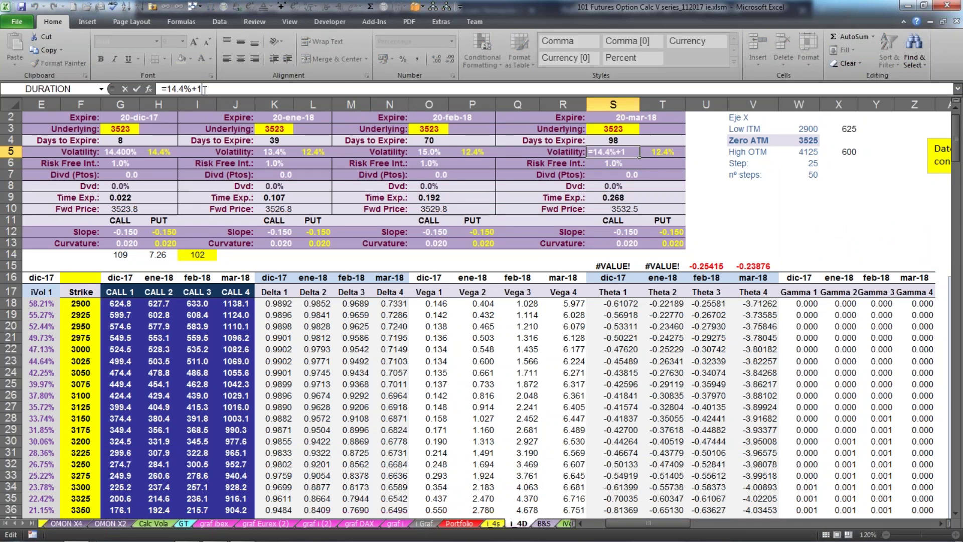
type("%")
left_click(136, 89)
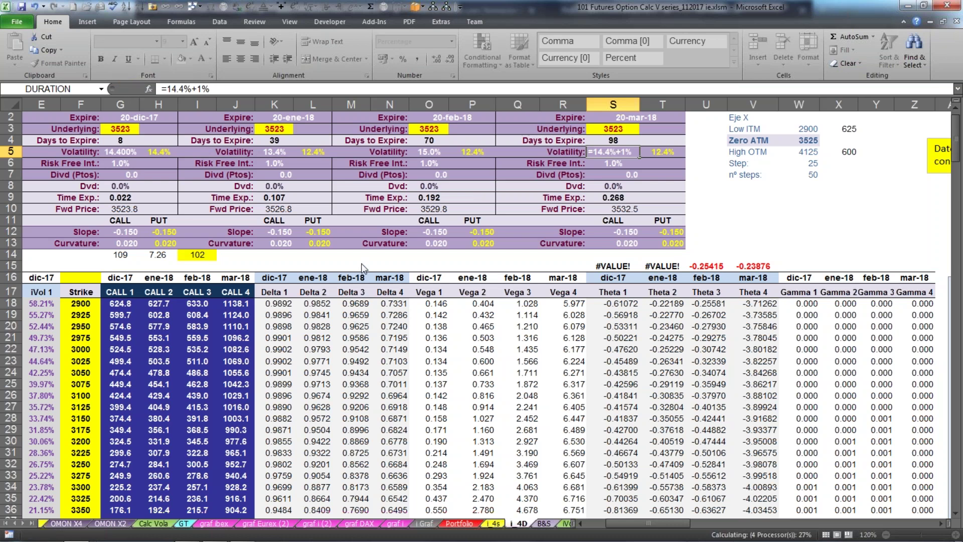
scroll(231, 391, "down", 3)
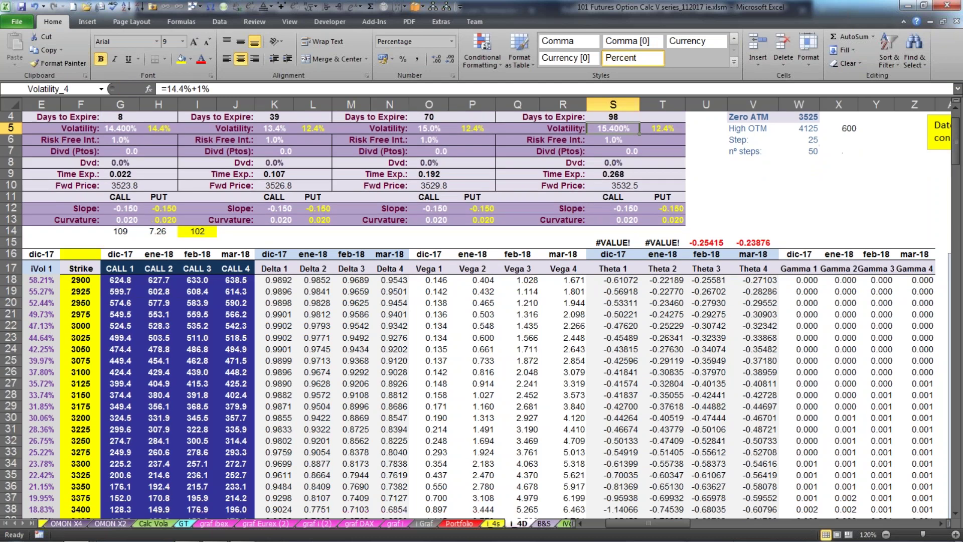
left_click(235, 475)
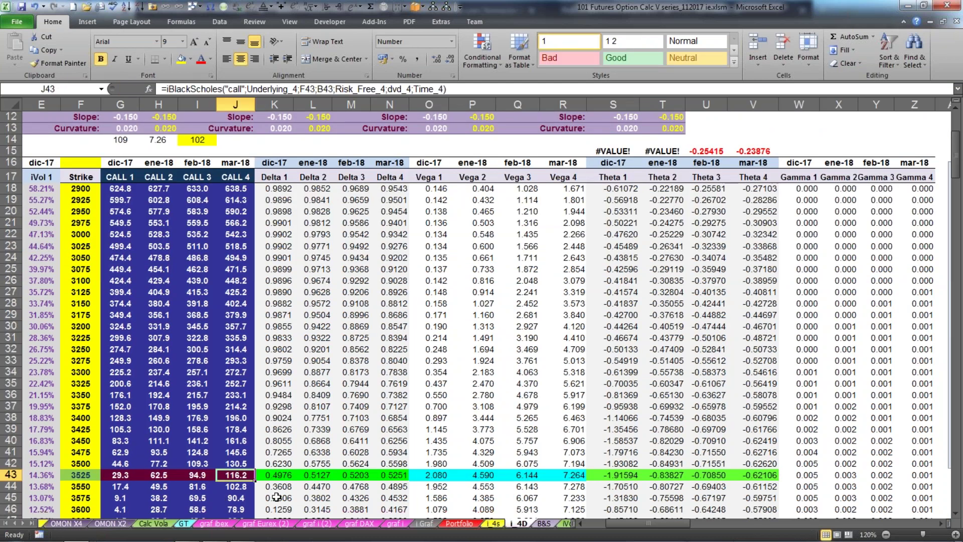
scroll(276, 498, "up", 4)
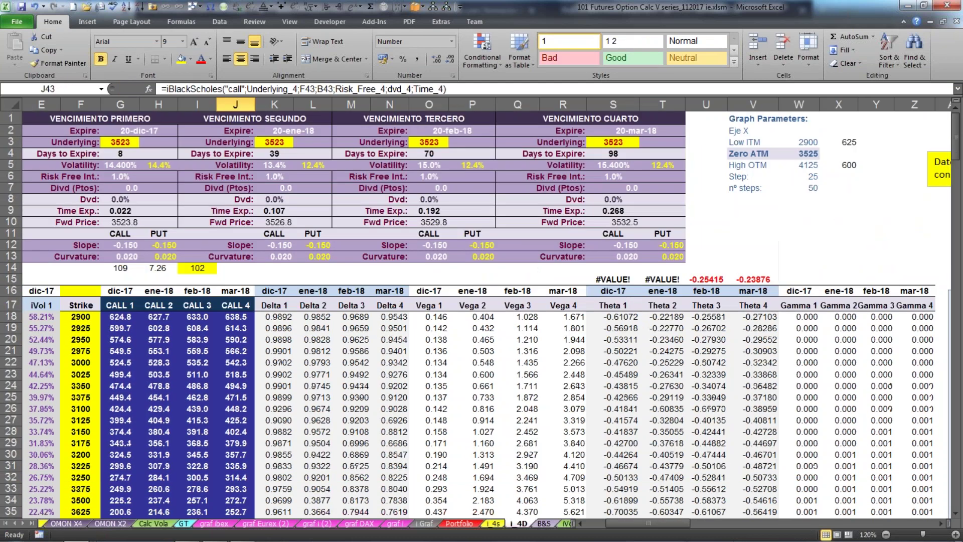
Change the I14 formula to =+G14+H14 and compare its result with the CALL 4 price and Vega 4 at strike 3525.
left_click(159, 267)
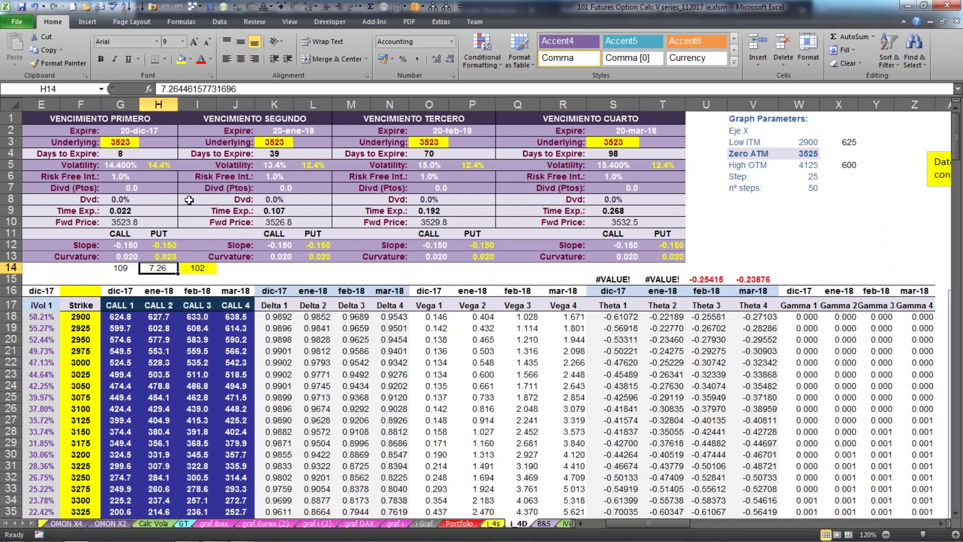
left_click(201, 268)
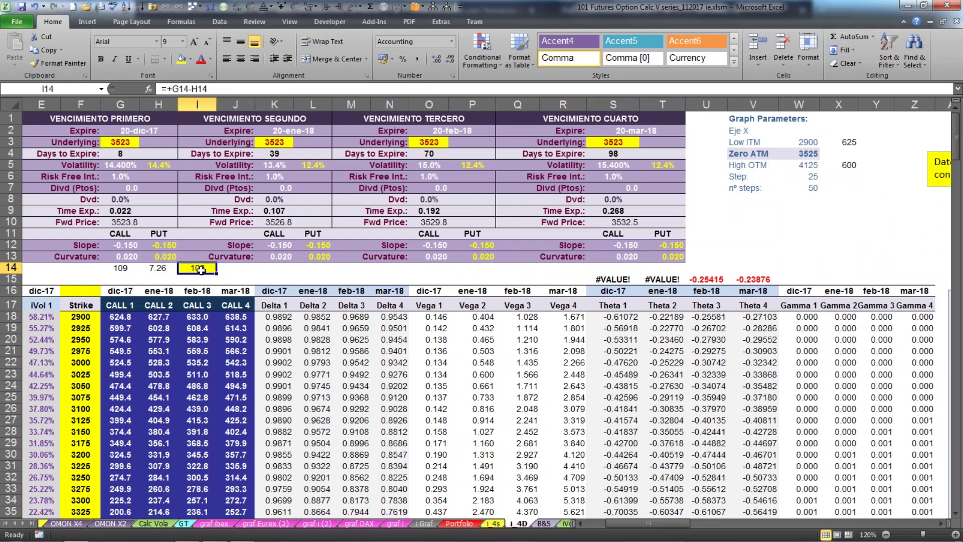
left_click(194, 88)
key("BackSpace")
type("+")
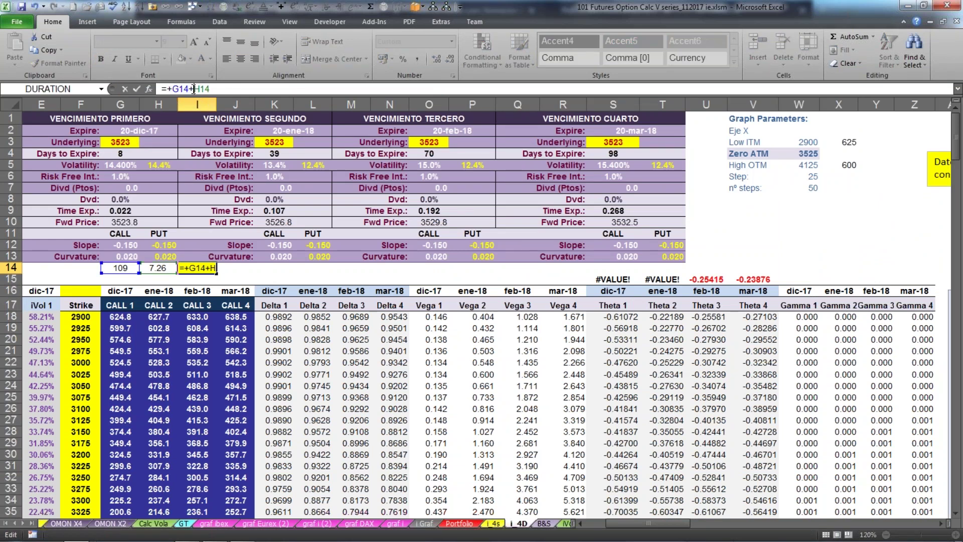
key("Return")
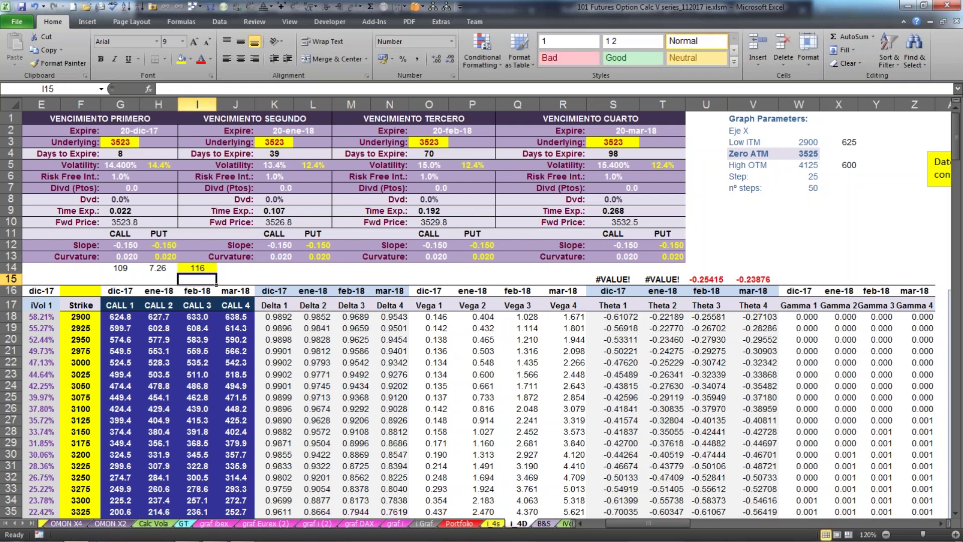
scroll(230, 246, "down", 6)
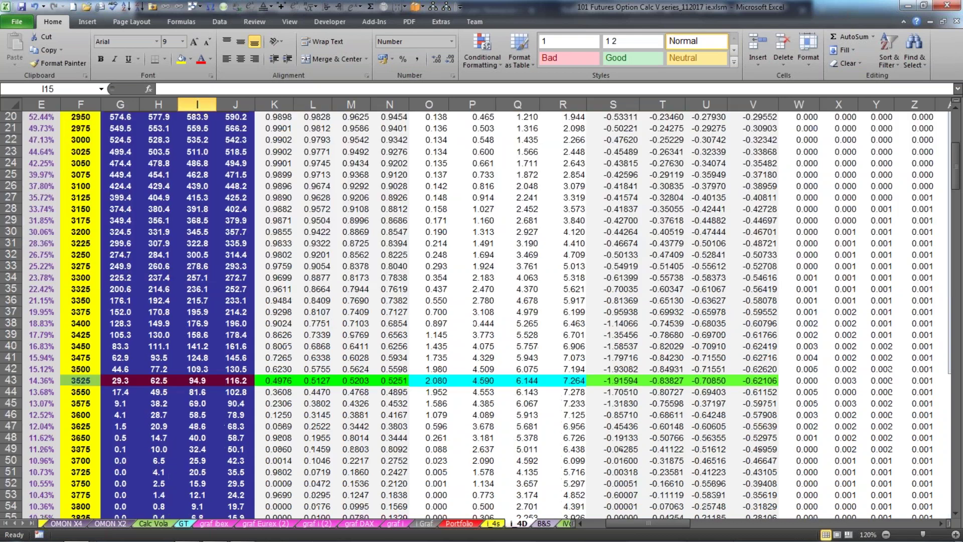
left_click(236, 380)
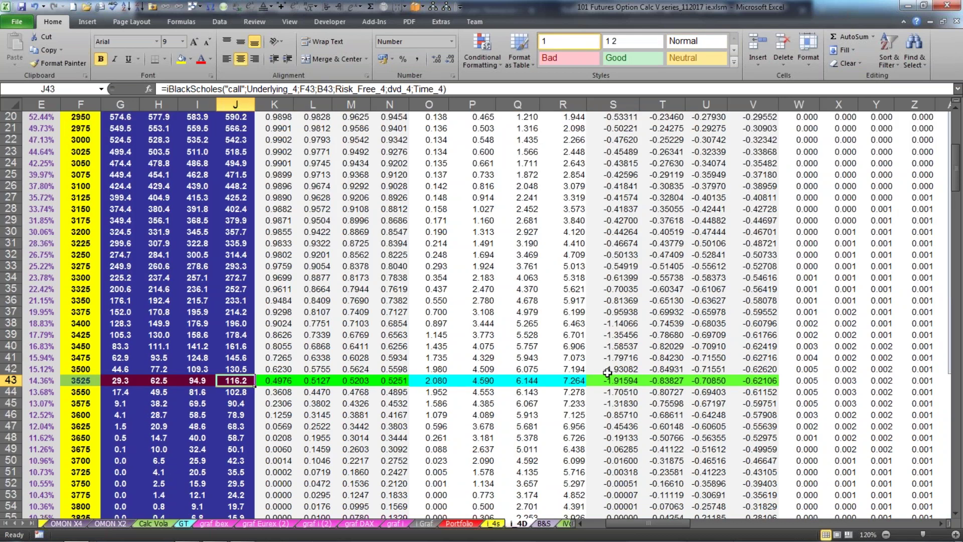
left_click(576, 380)
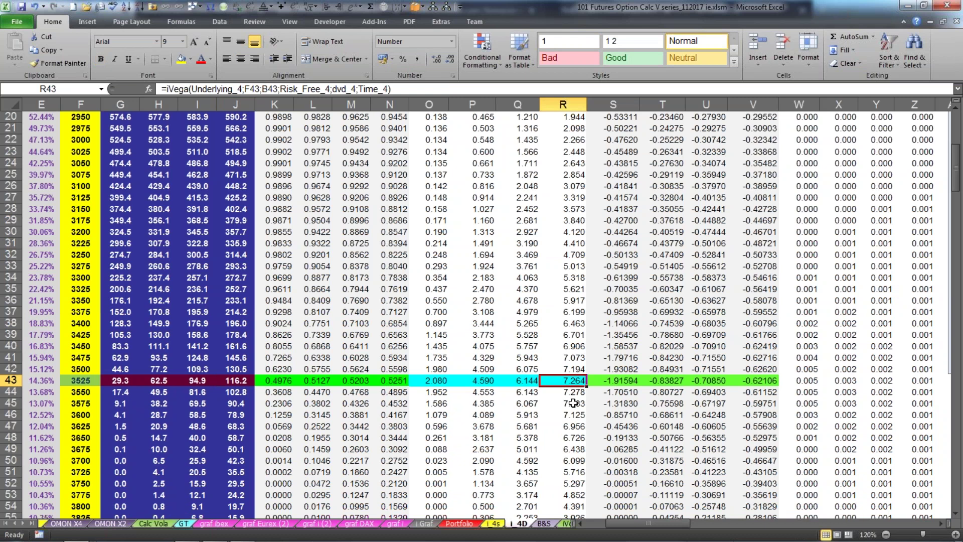
scroll(573, 403, "up", 4)
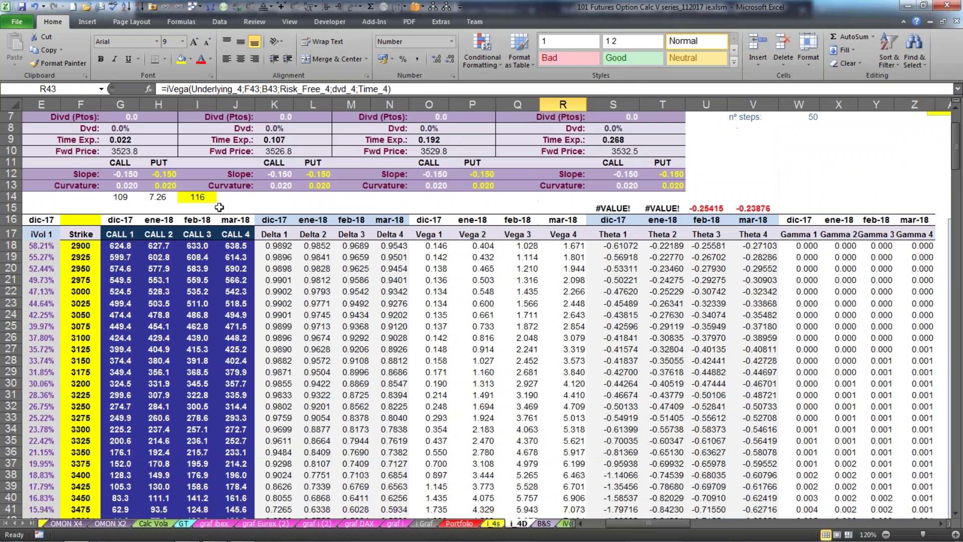
left_click(198, 197)
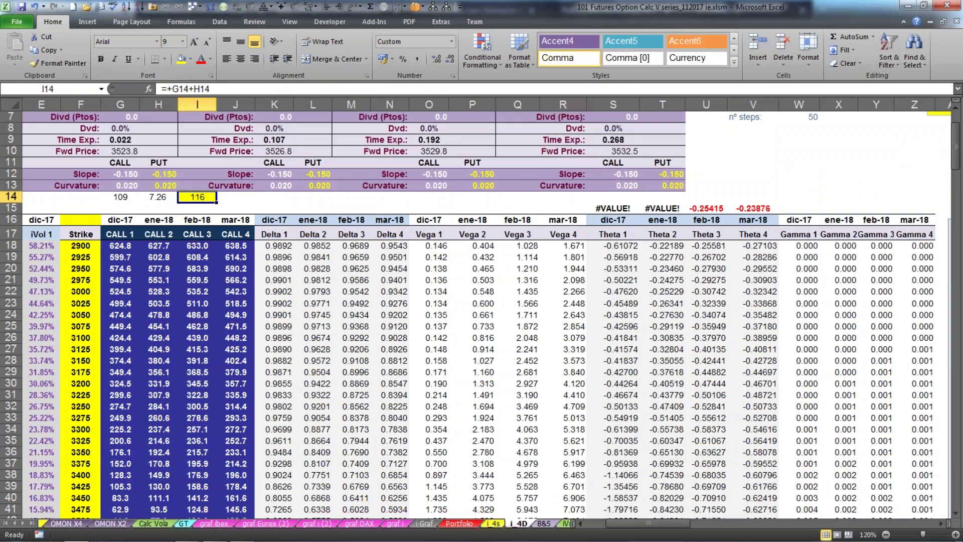
Change the I14 formula to =+G14-H14 so the vega is subtracted from the copied call price.
left_click(193, 89)
key("BackSpace")
type("-")
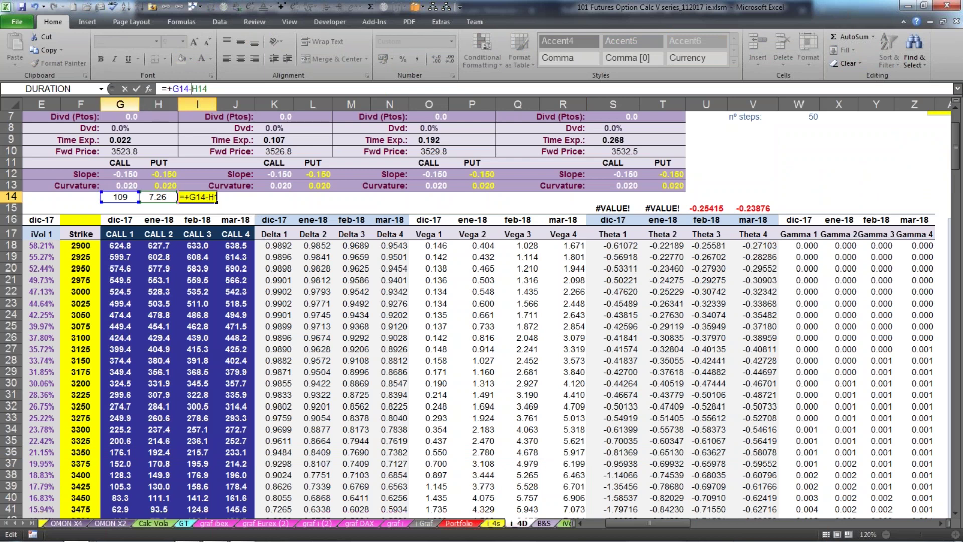
left_click(134, 90)
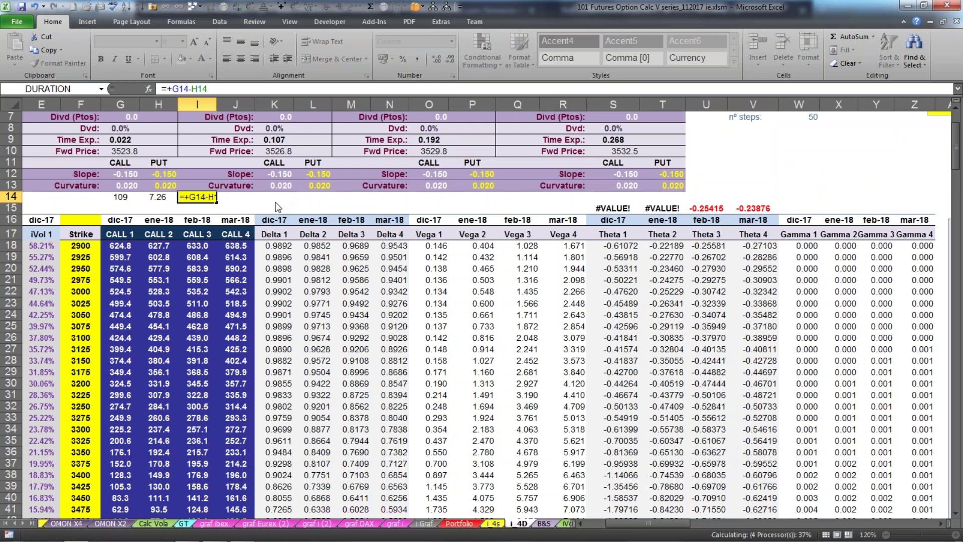
left_click(275, 198)
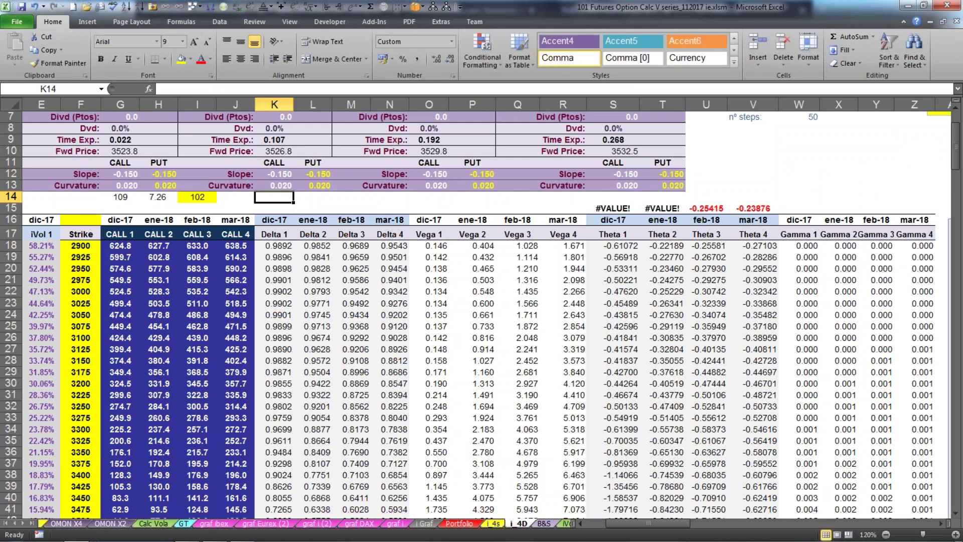
Change the fourth expiry's call volatility formula (S5) to =14.4%-1%.
scroll(574, 216, "up", 2)
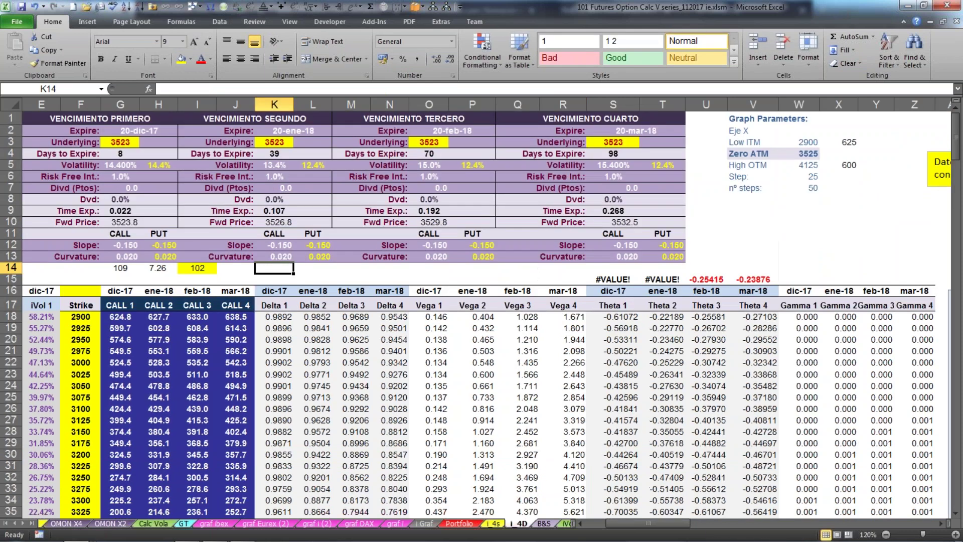
left_click(612, 164)
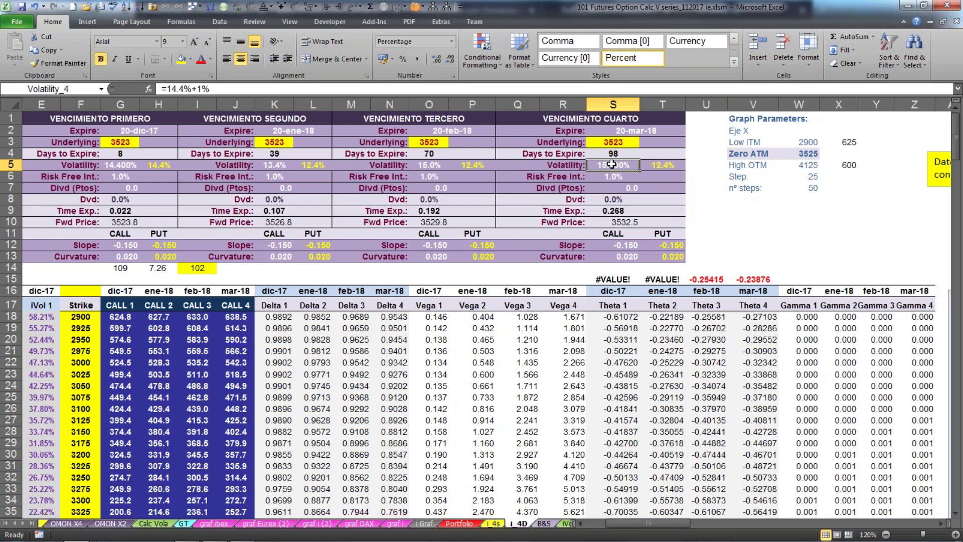
left_click(198, 89)
key("BackSpace")
type("-")
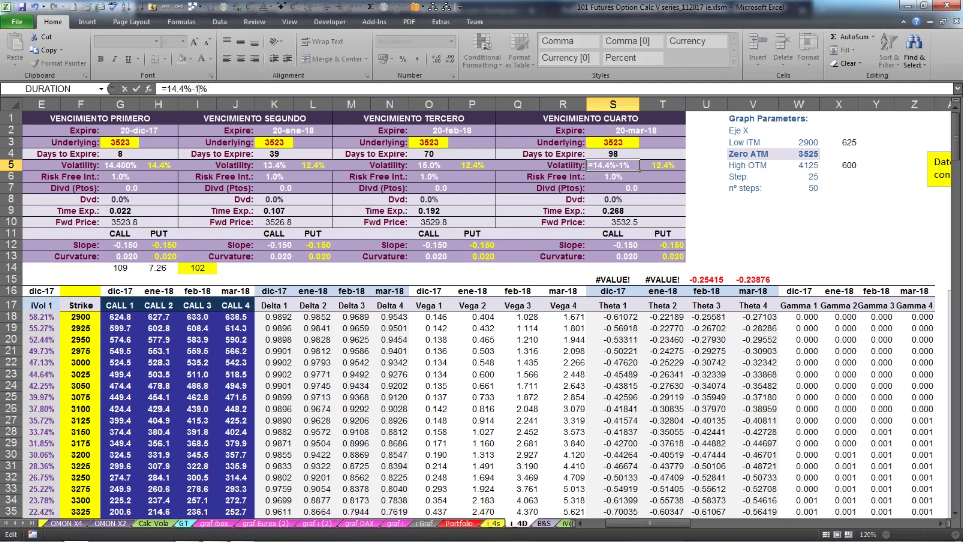
key("Return")
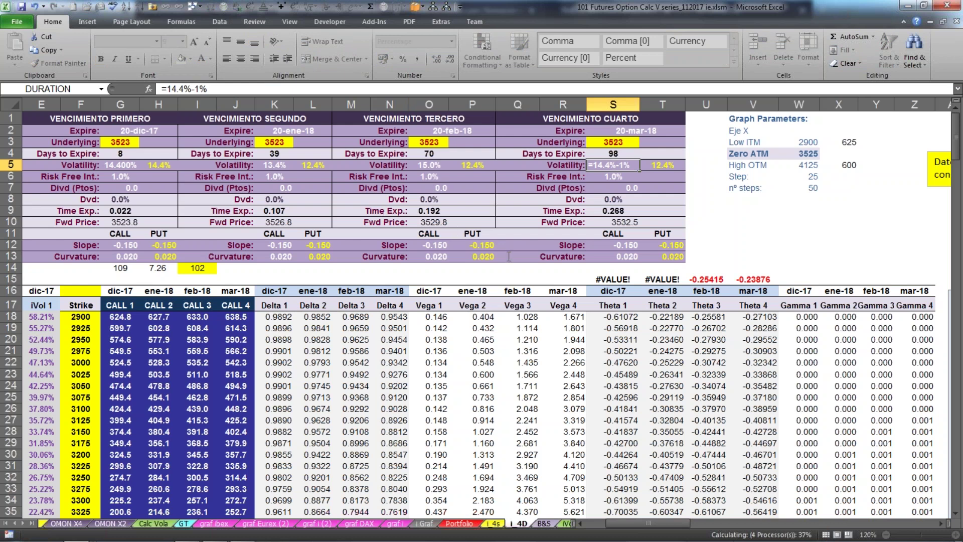
Compare the I14 result with the CALL 4 price at strike 3525 and check the vegas in that row.
left_click(212, 270)
scroll(324, 304, "down", 6)
scroll(267, 363, "down", 1)
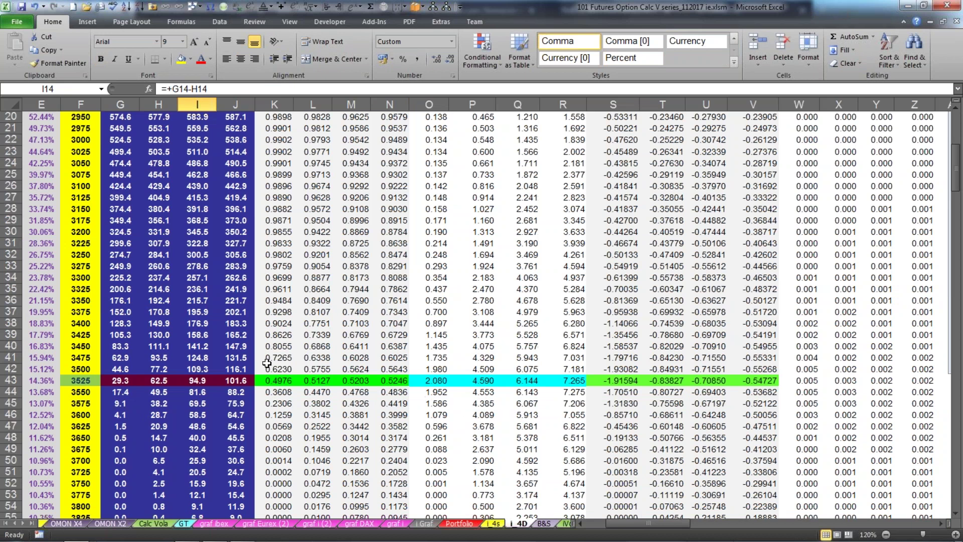
left_click(230, 384)
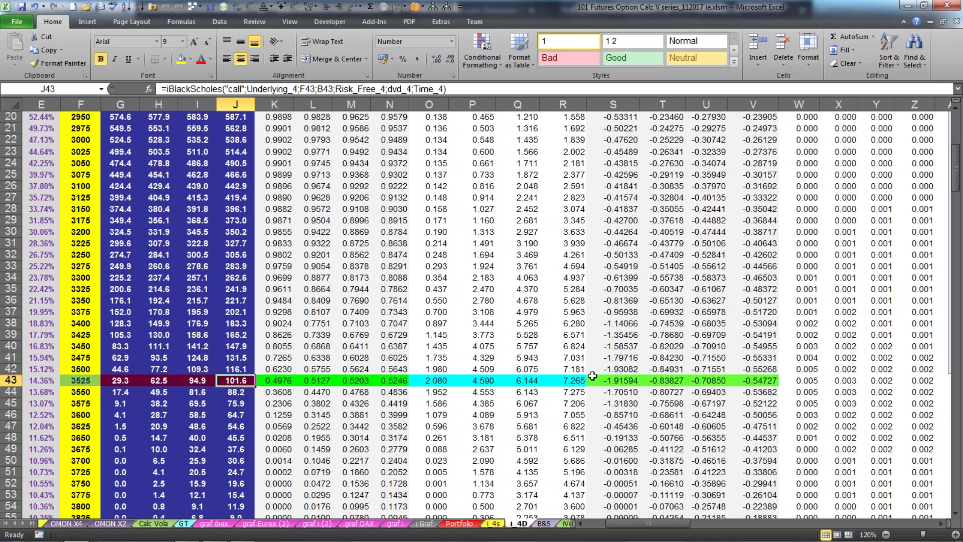
left_click(436, 381)
scroll(436, 382, "up", 2)
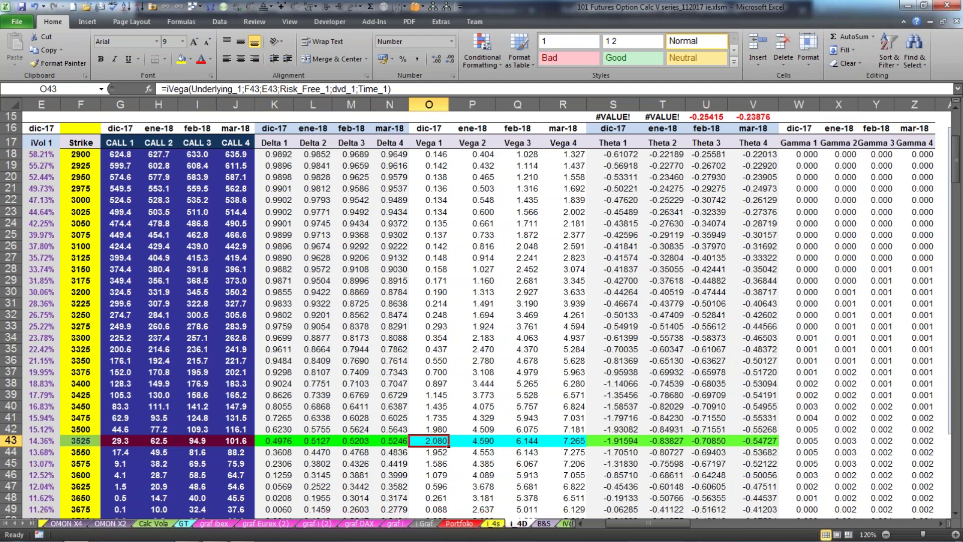
Inspect the iVega formulas and compare deep in-the-money vegas at strikes 3025 and 2925 across expiries.
scroll(429, 330, "up", 3)
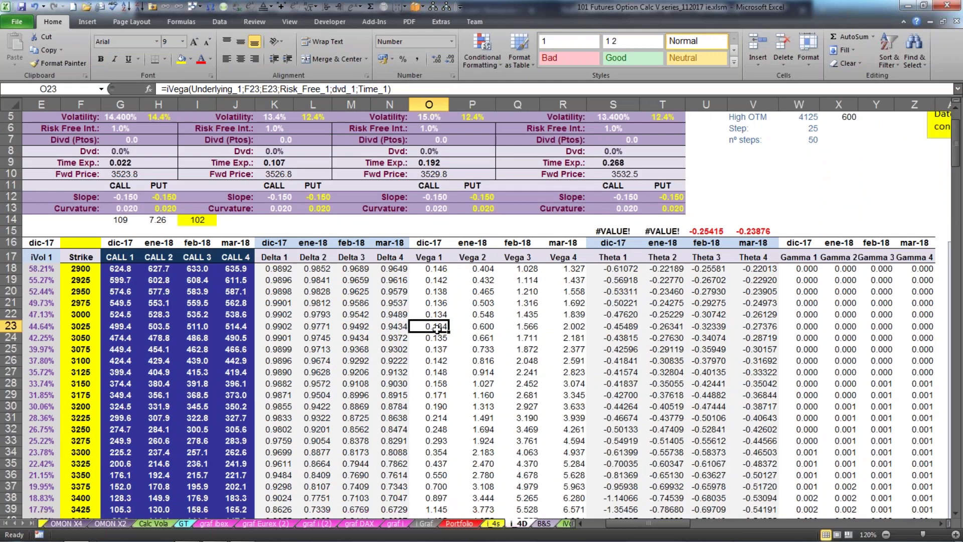
left_click(474, 328)
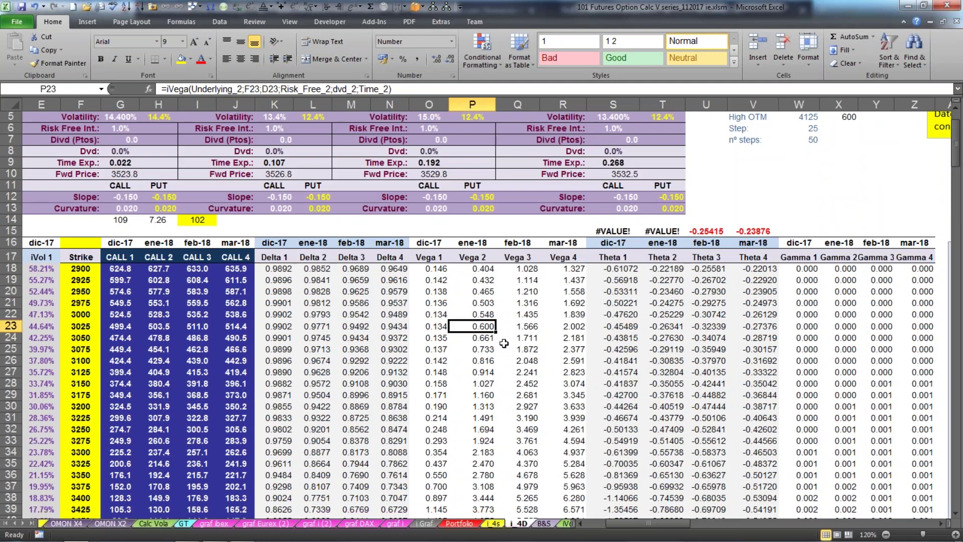
left_click(436, 325)
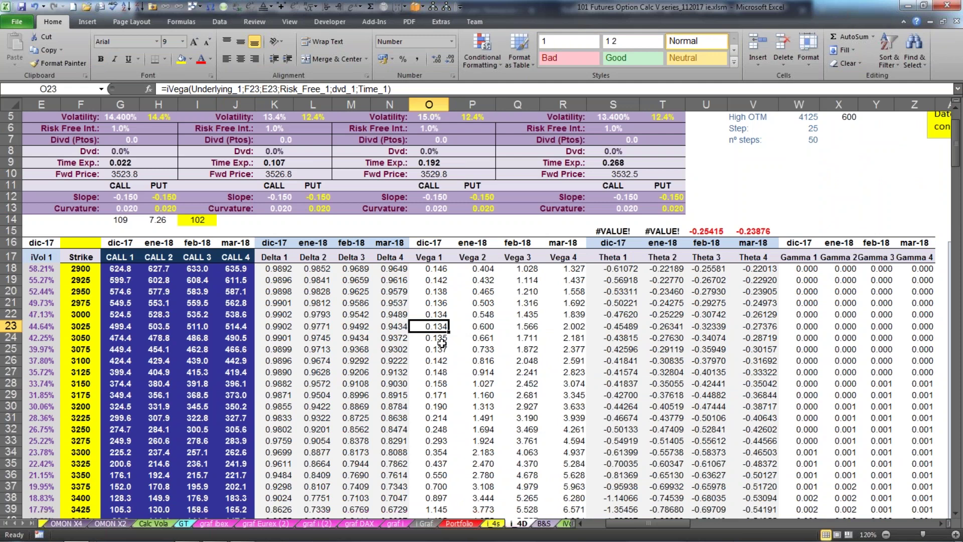
double_click(428, 279)
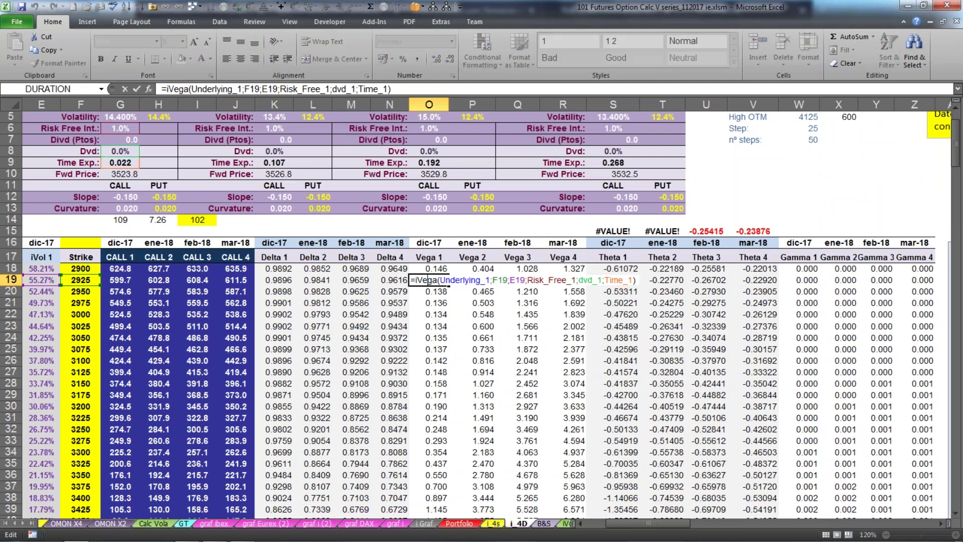
key("ctrl+Return")
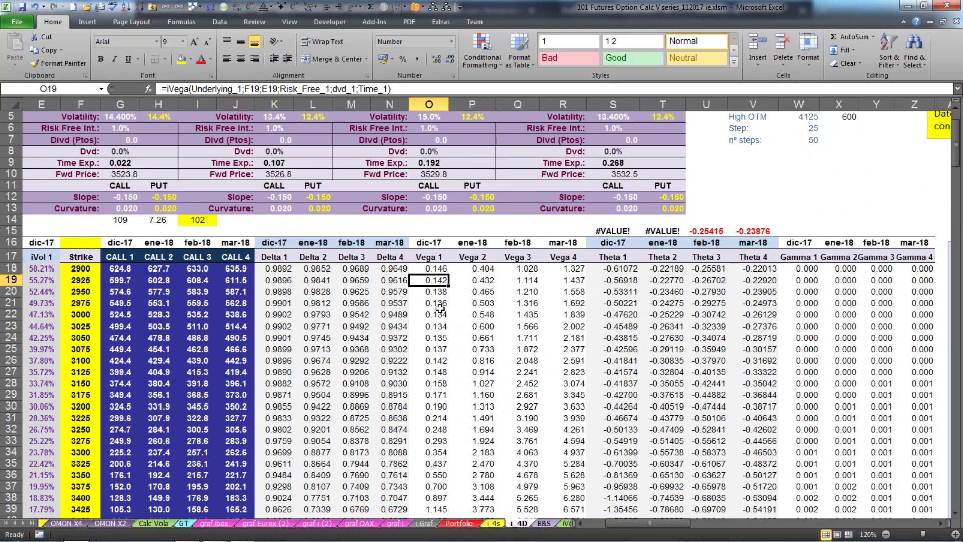
left_click(567, 283)
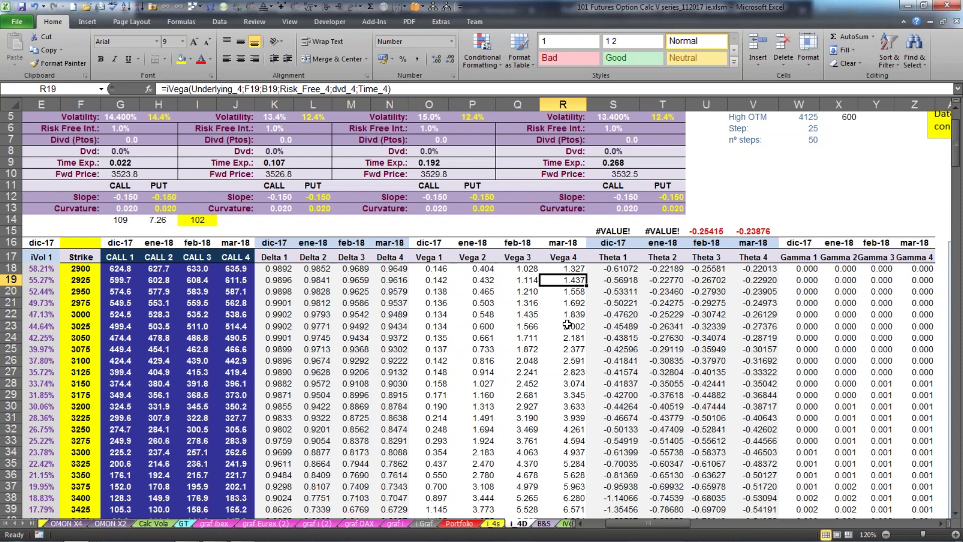
scroll(567, 325, "down", 3)
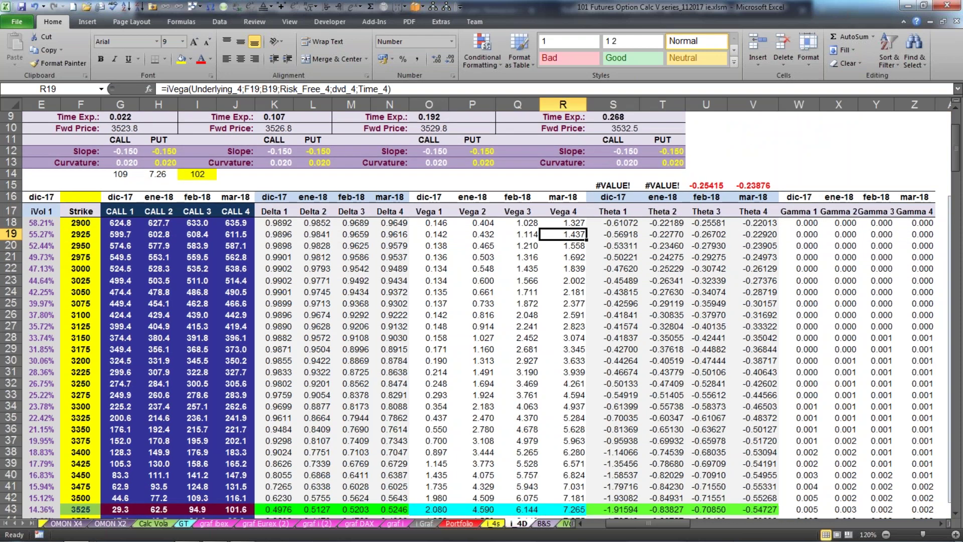
Switch to Firefox and bring up the 101futures page on the Greeks.
mouse_move(213, 535)
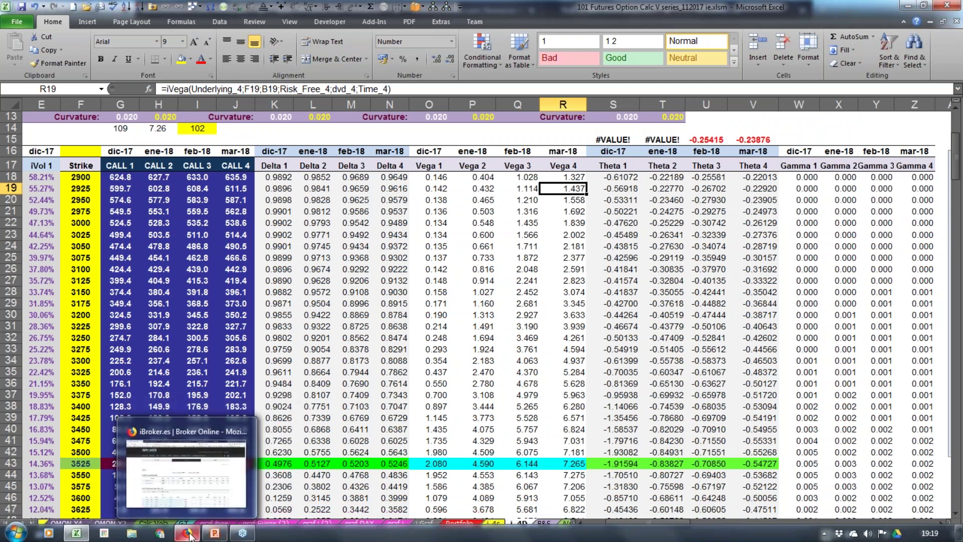
left_click(189, 536)
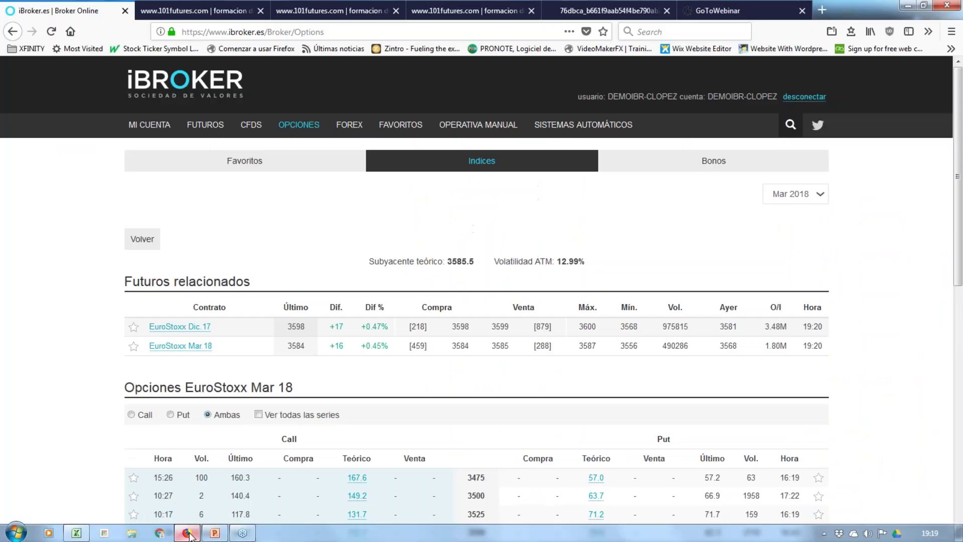
left_click(310, 12)
left_click(441, 12)
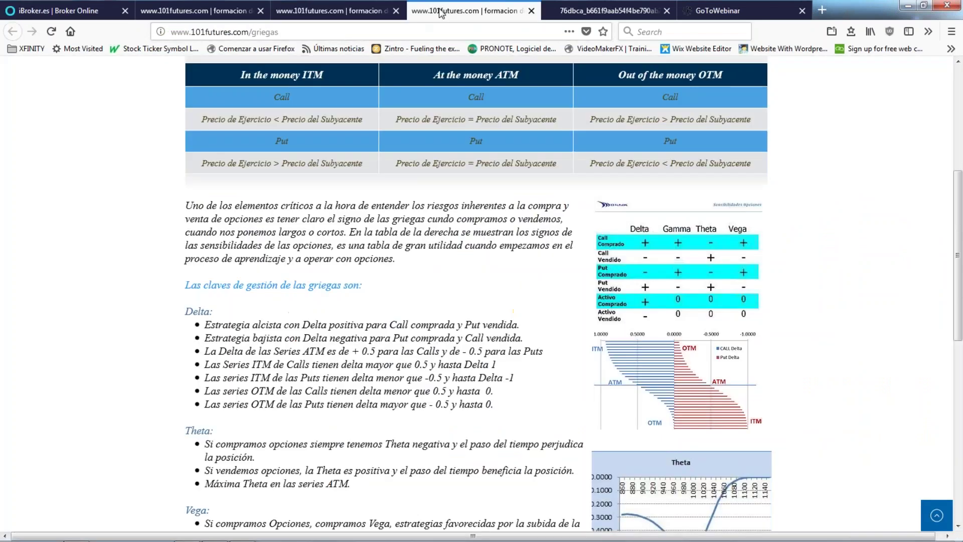
Review the Vega PDF's definition, vega curve, worked premium examples and table of Greek signs.
left_click(593, 14)
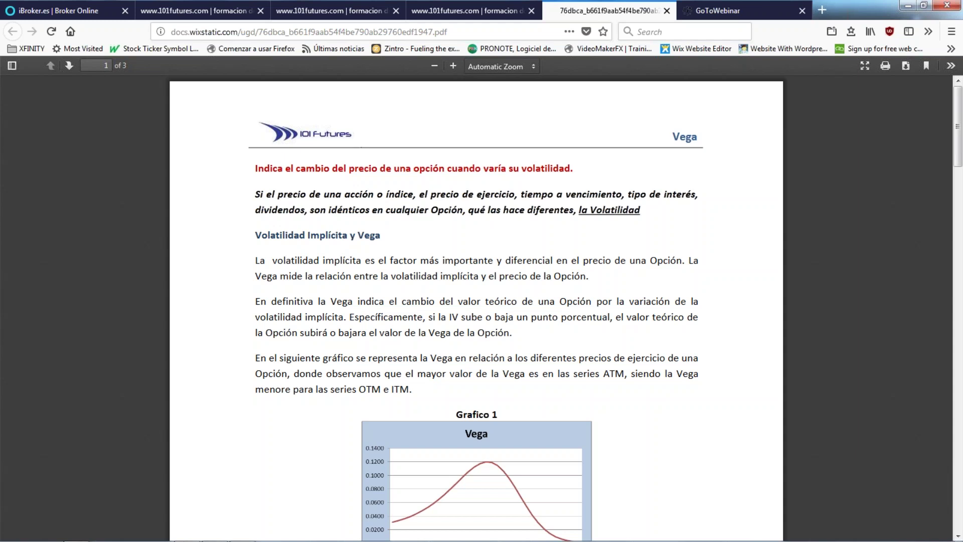
scroll(336, 219, "down", 1)
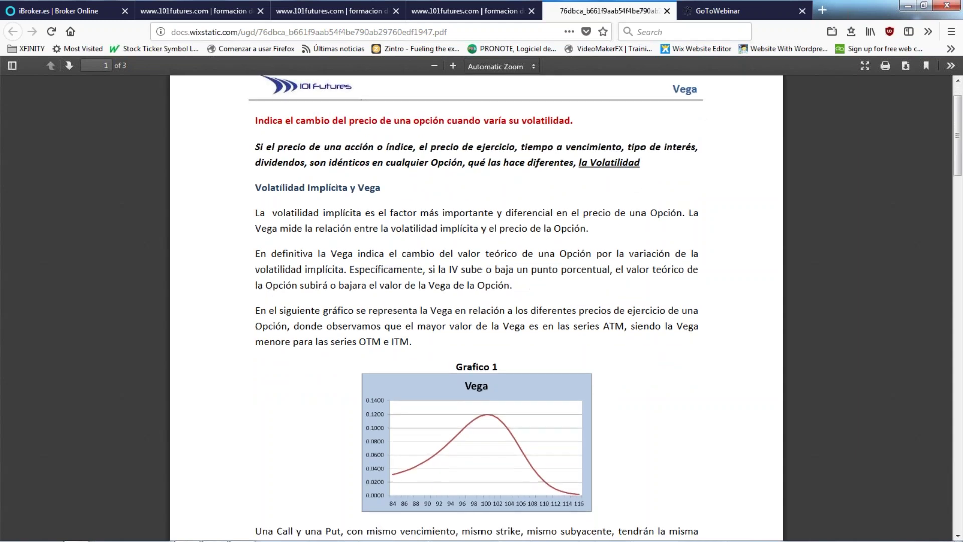
scroll(334, 217, "down", 8)
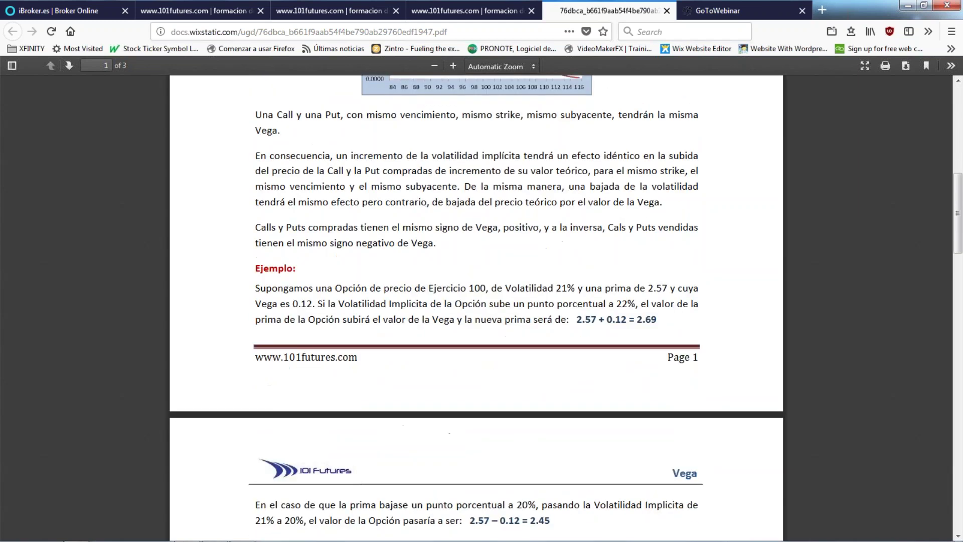
scroll(336, 220, "down", 3)
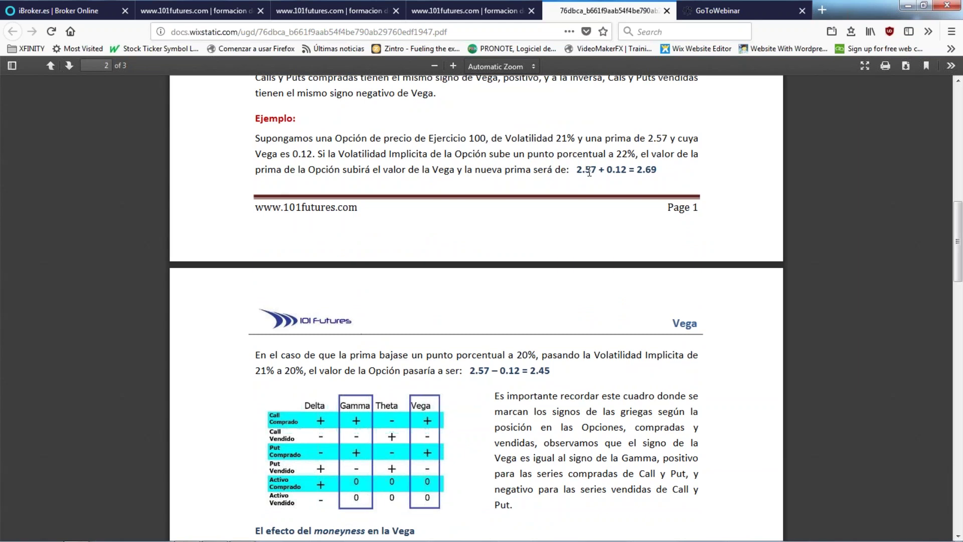
scroll(589, 172, "up", 12)
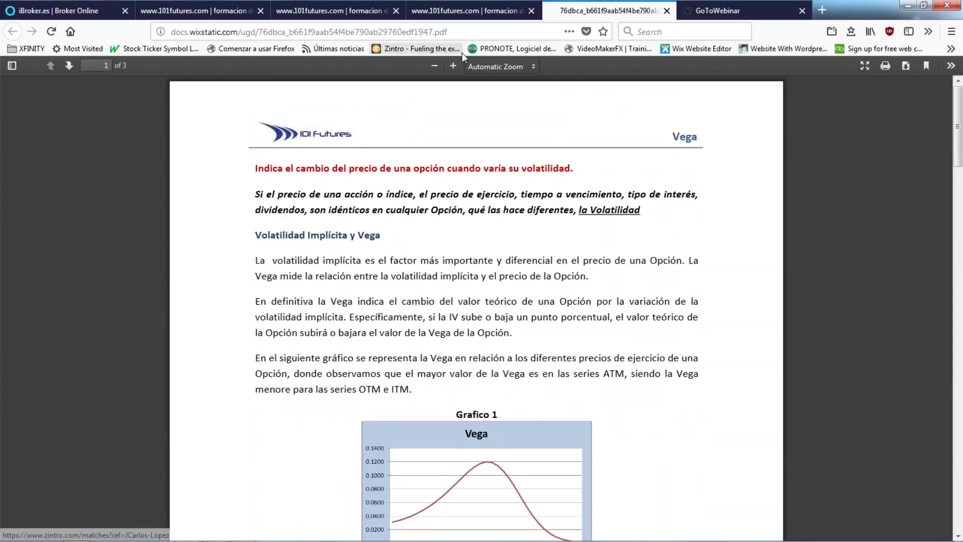
Return to the 101futures Greeks page and open the clients' Miembros document list.
left_click(430, 12)
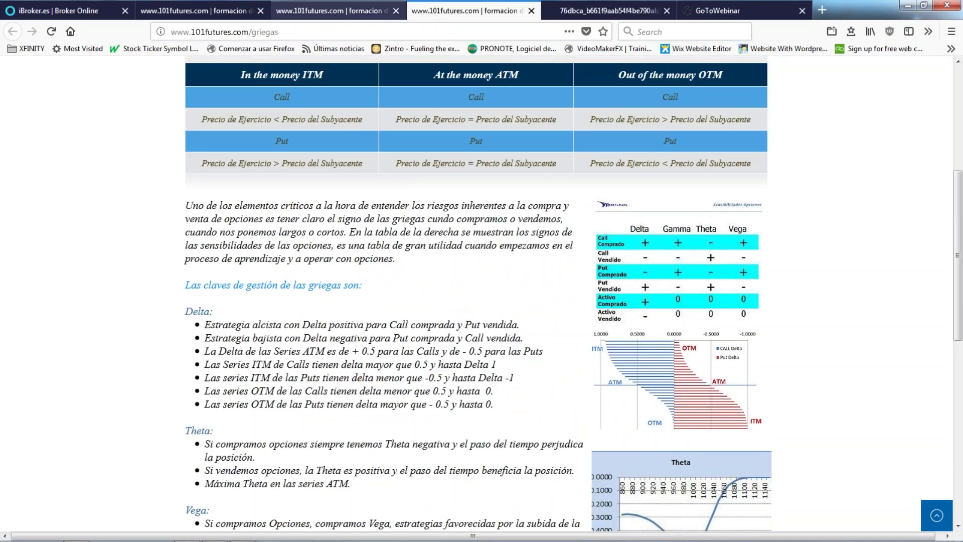
scroll(469, 86, "up", 5)
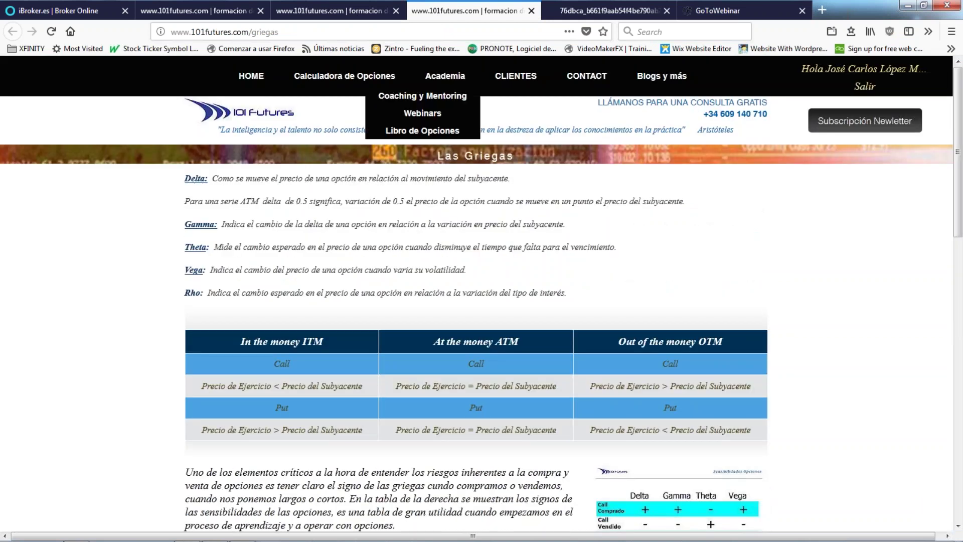
mouse_move(515, 76)
left_click(485, 101)
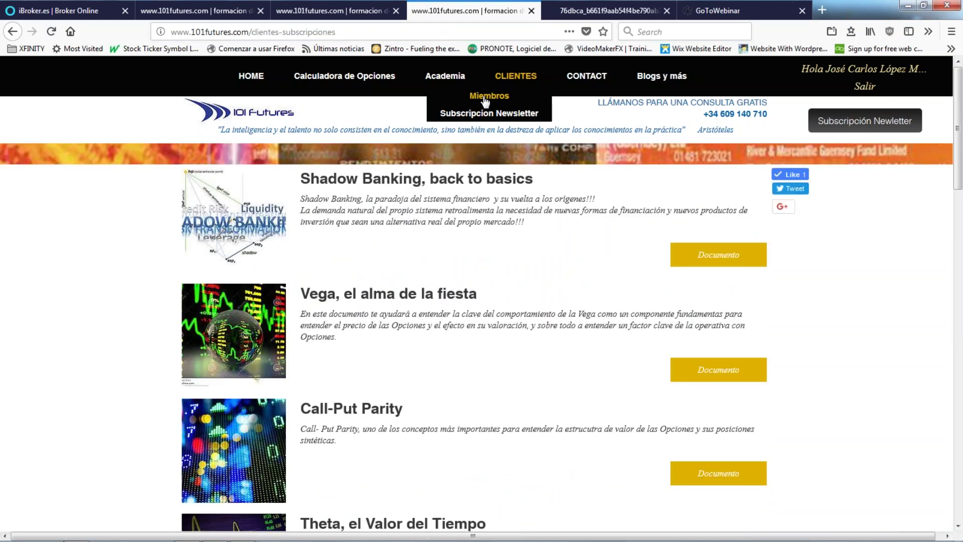
Open the document "Volatilidad, aproximación no lineal al comportamiento del mercado, Parte II" and highlight the calculation 3054 x (1+1.51%) = 3100.
scroll(445, 241, "down", 5)
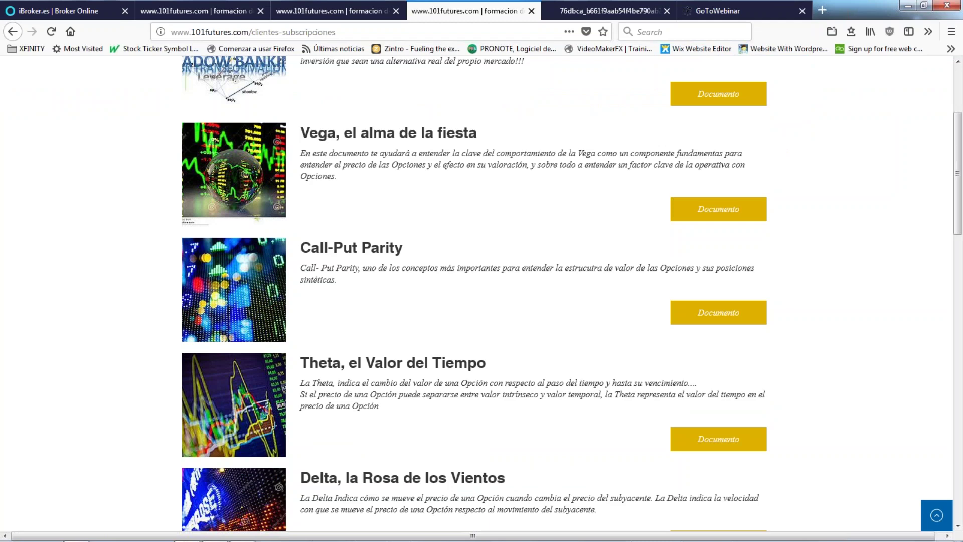
scroll(445, 241, "down", 7)
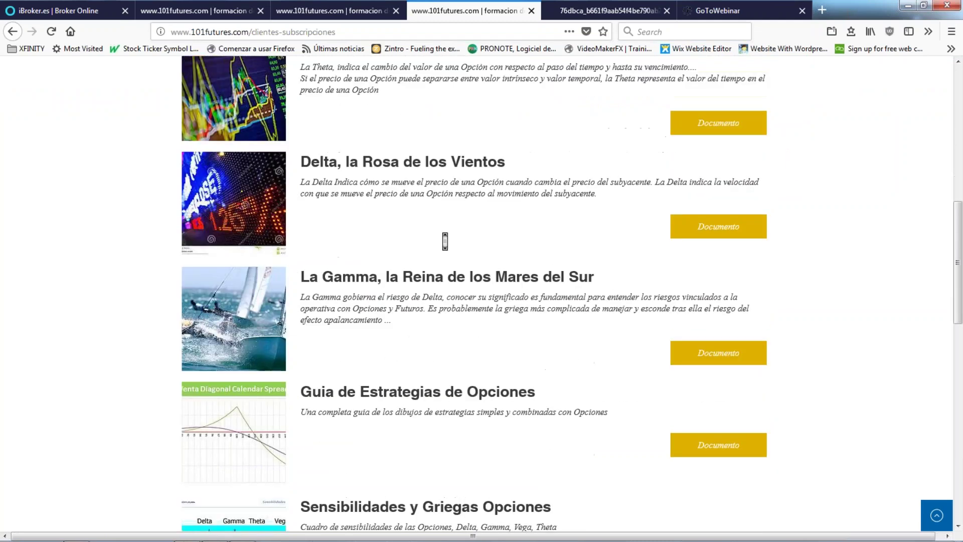
scroll(445, 241, "down", 2)
scroll(445, 241, "down", 3)
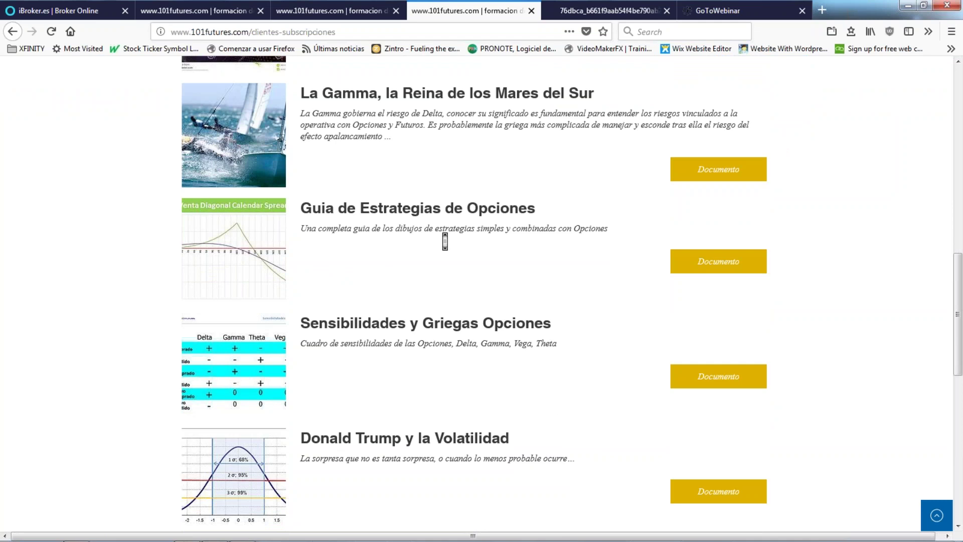
scroll(445, 239, "down", 6)
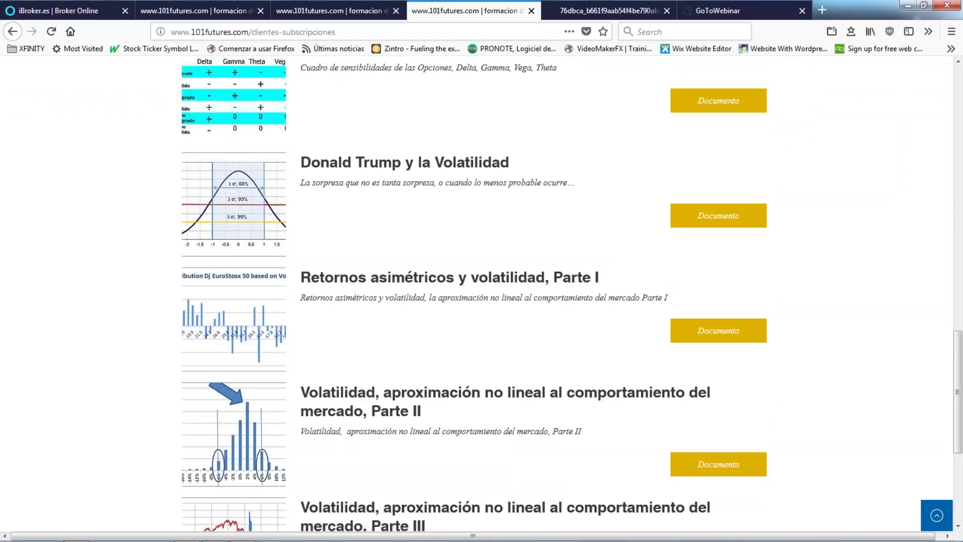
scroll(445, 241, "down", 3)
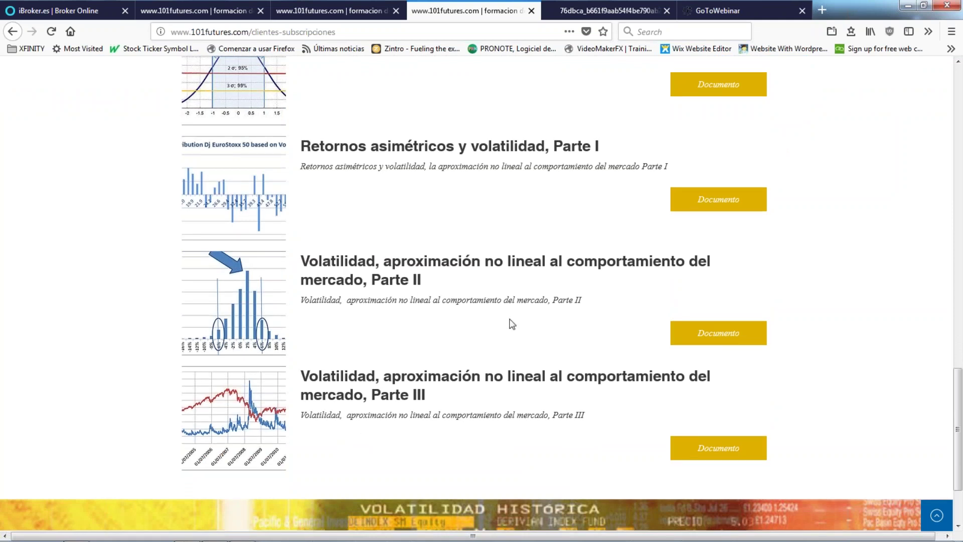
left_click(722, 333)
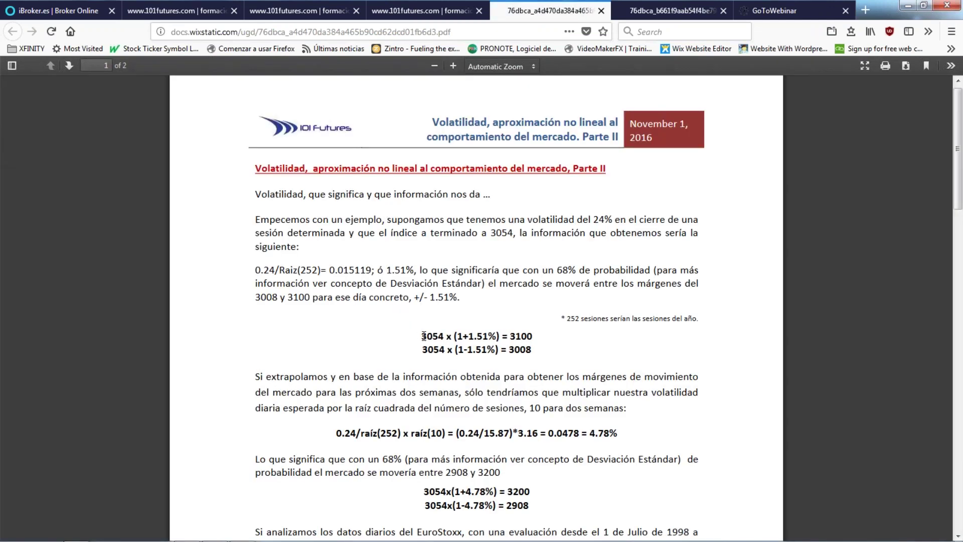
left_click_drag(423, 336, 531, 339)
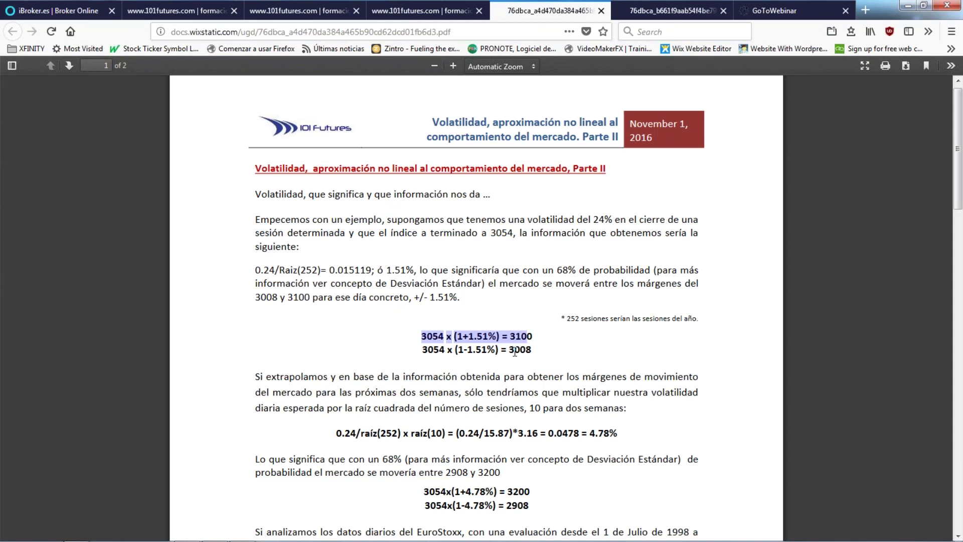
Review the volatility document's two-week range calculation and EuroStoxx return table, and clear the text highlight.
scroll(512, 354, "down", 4)
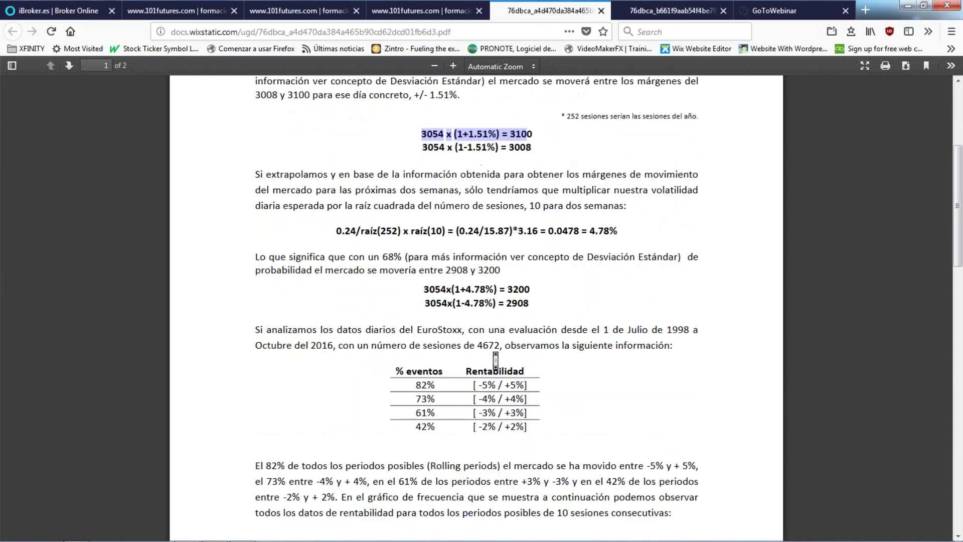
scroll(495, 359, "down", 2)
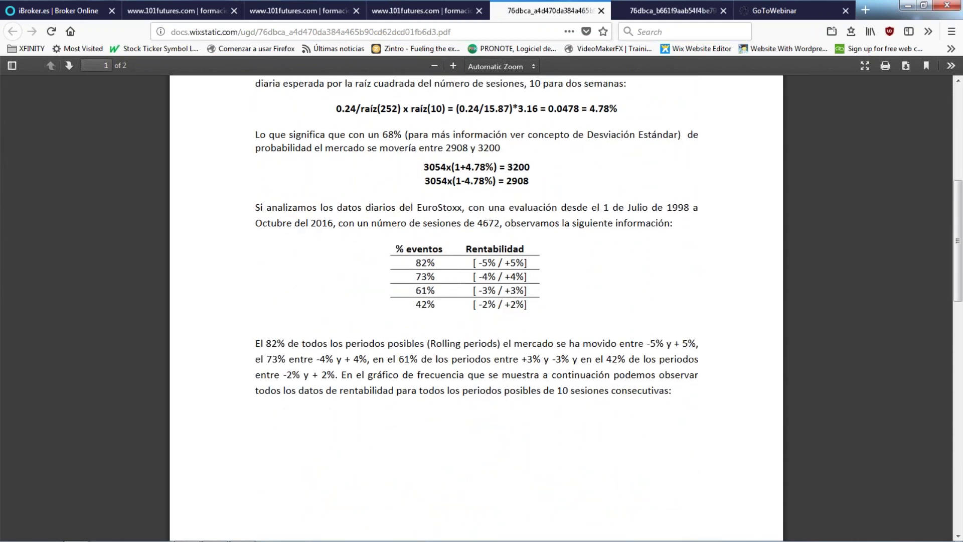
scroll(549, 350, "up", 6)
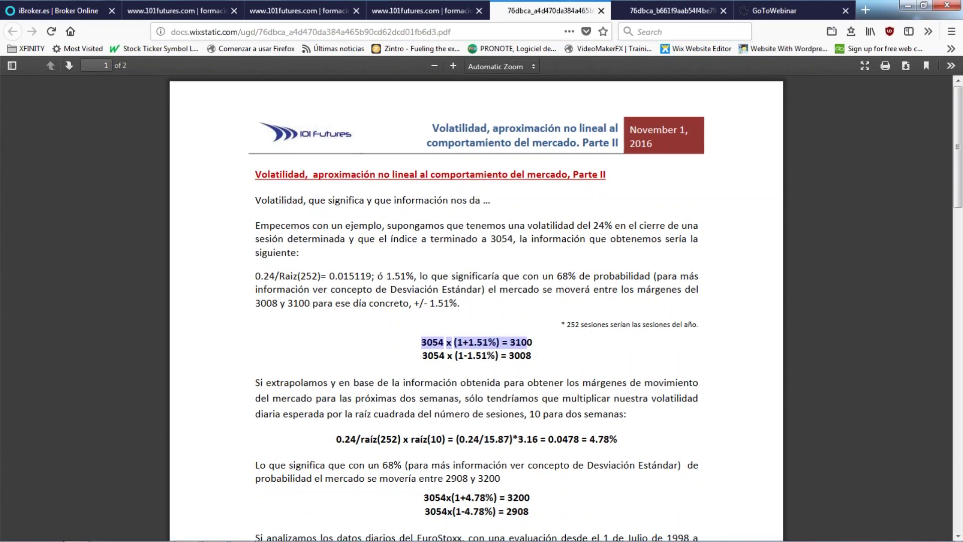
left_click(420, 359)
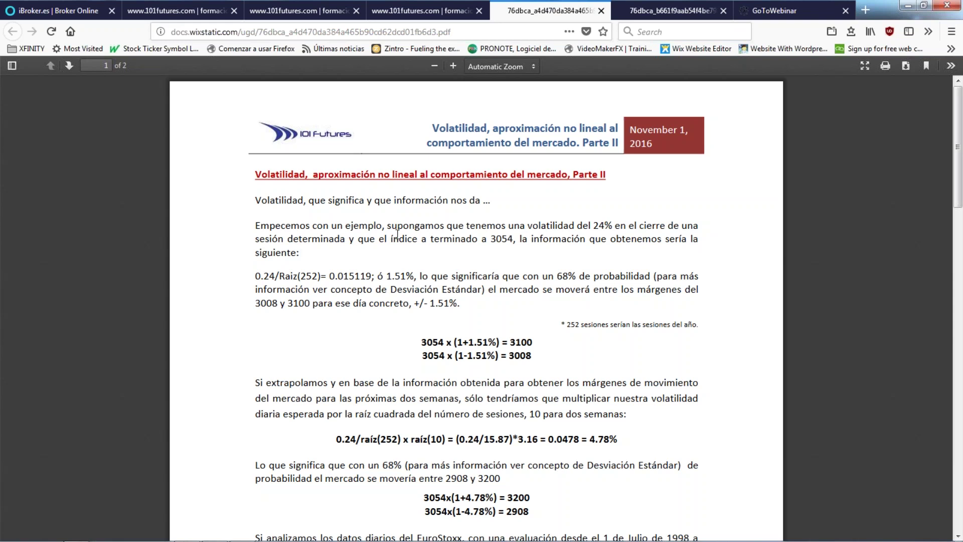
Show the 101futures options page, and switch to PowerPoint to show the "Calculadora de Opciones" presentation.
left_click(175, 11)
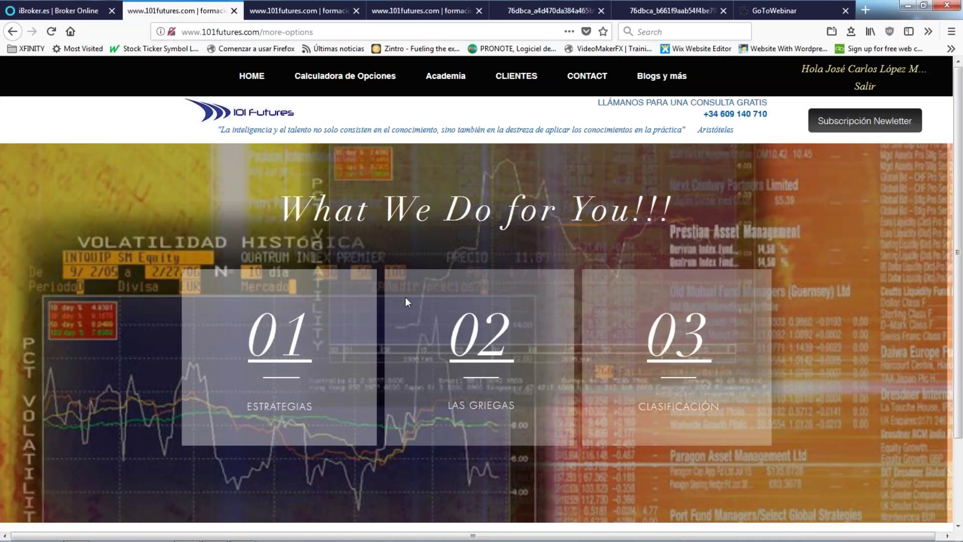
mouse_move(181, 537)
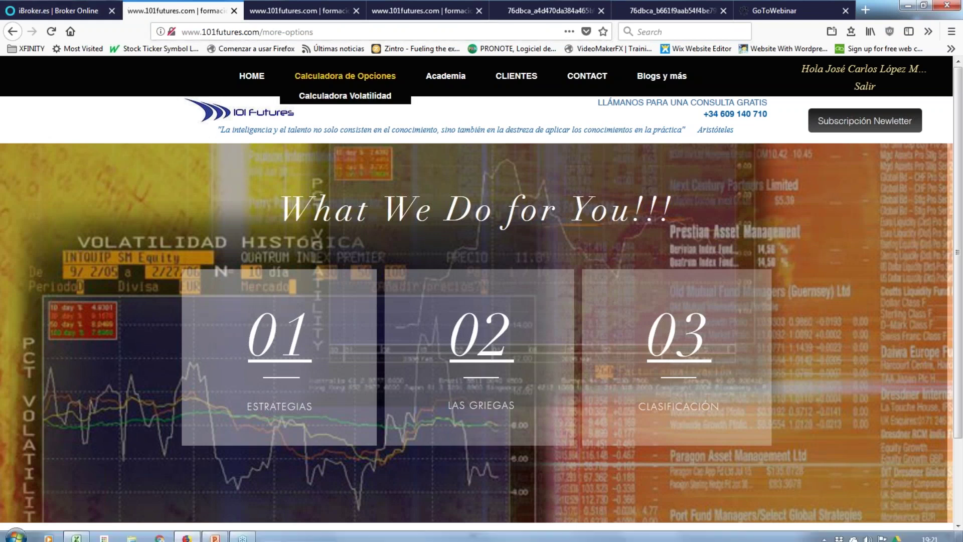
left_click(214, 532)
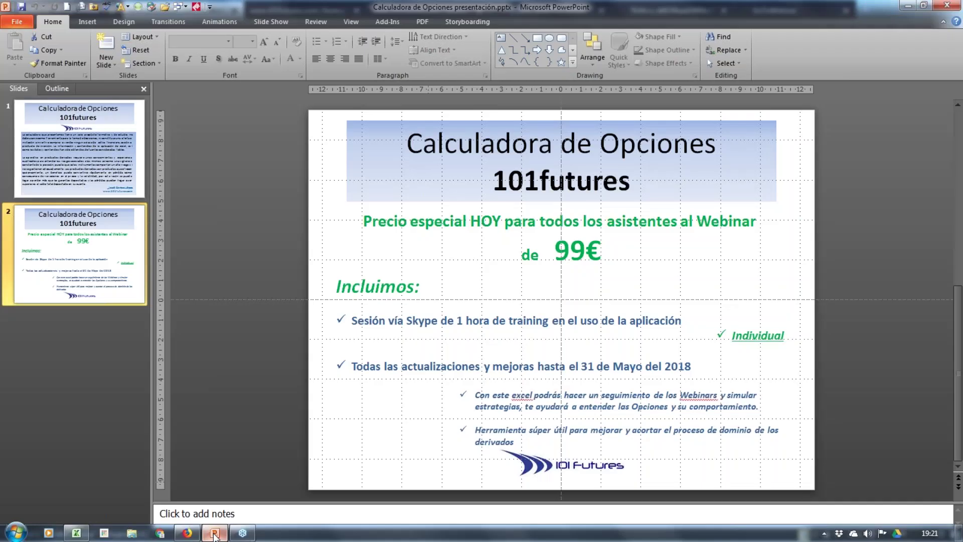
Switch to the Excel options calculator and look through the strategy graph sheets for the EuroStoxx, DAX, Eurex and Ibex.
left_click(76, 533)
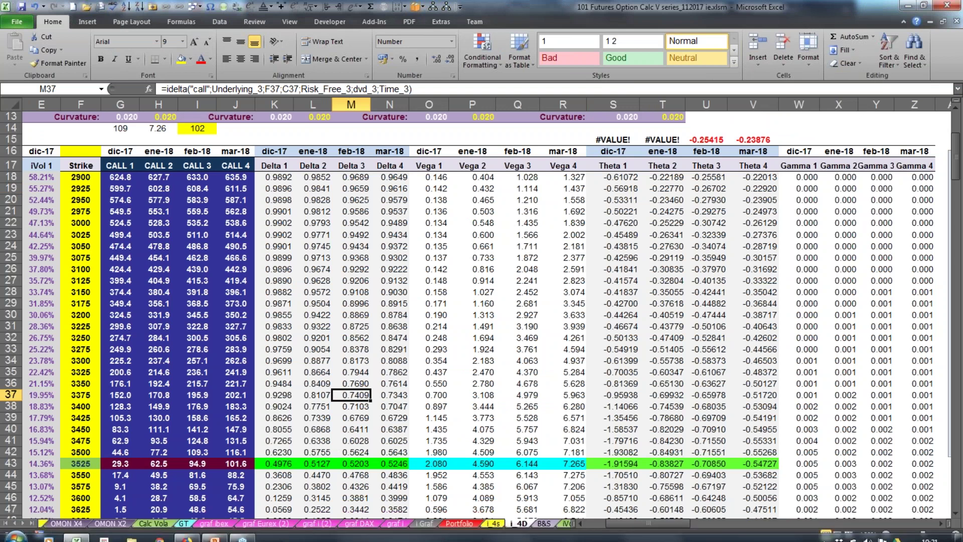
left_click(394, 525)
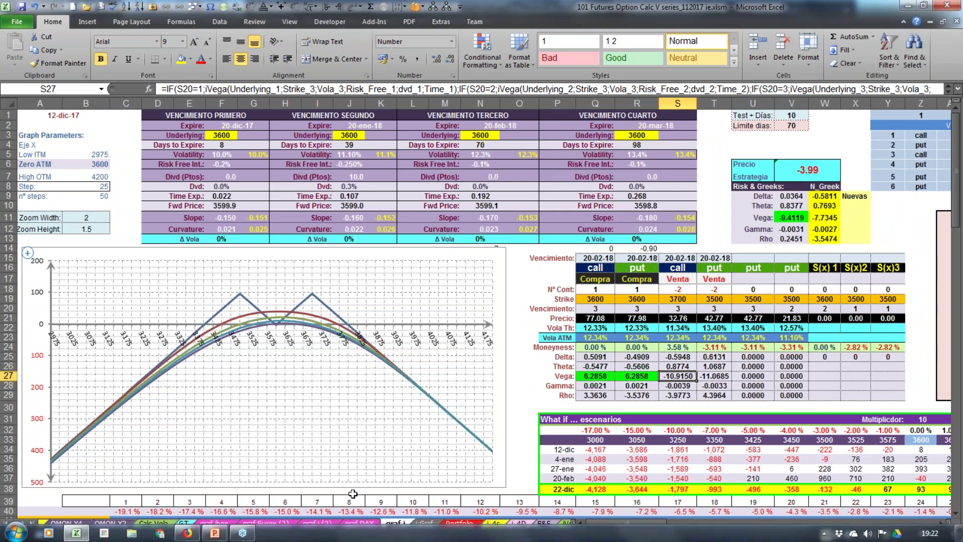
left_click(358, 523)
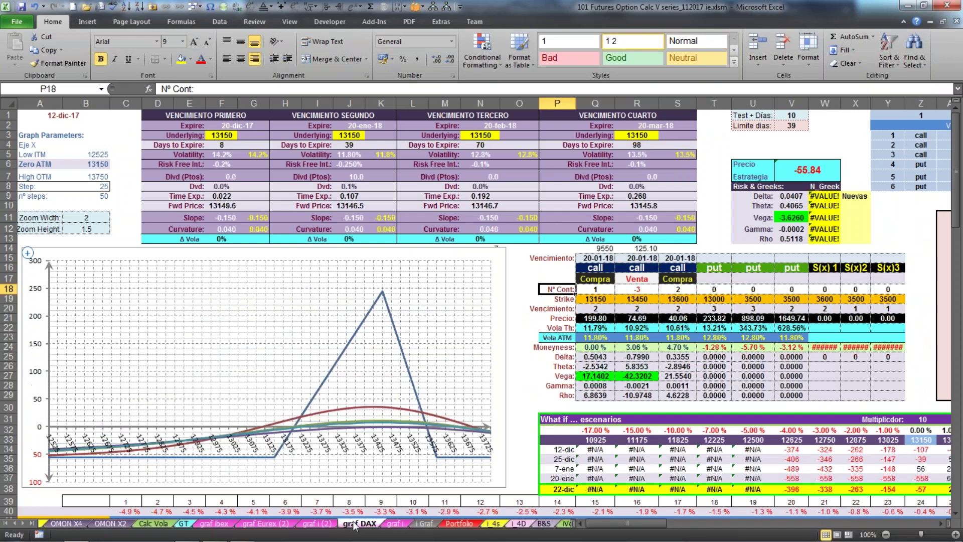
left_click(324, 524)
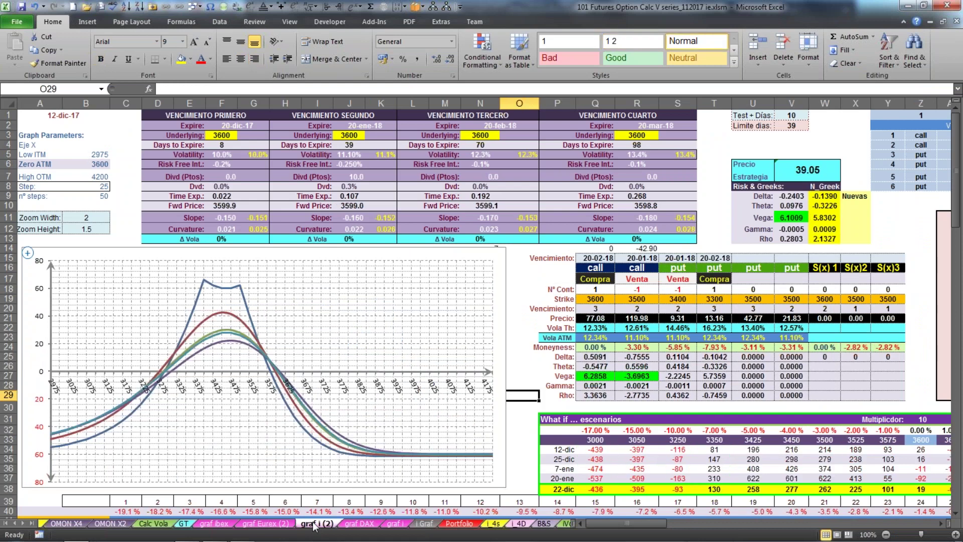
left_click(268, 525)
left_click(215, 523)
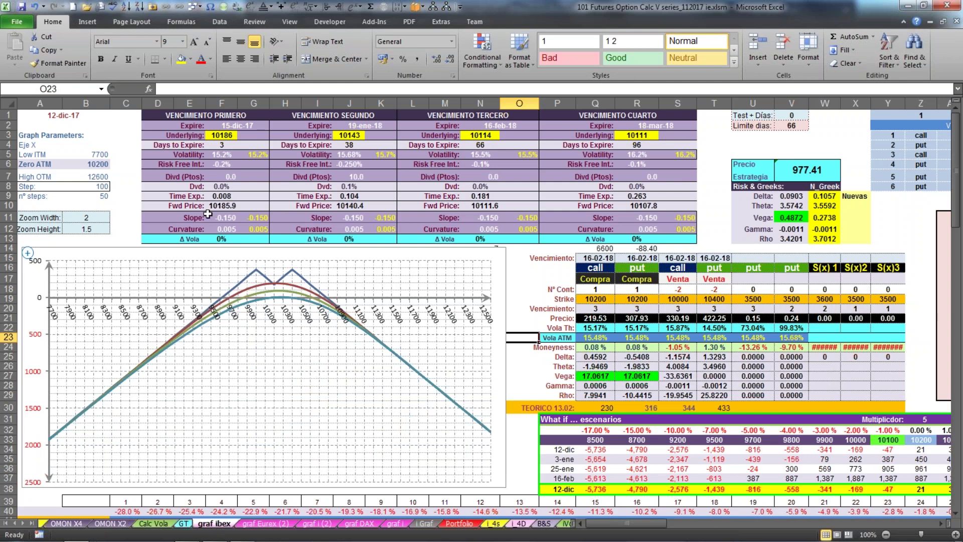
Duplicate the "graf i" sheet within the same workbook, placing the copy before "graf i".
left_click(395, 523)
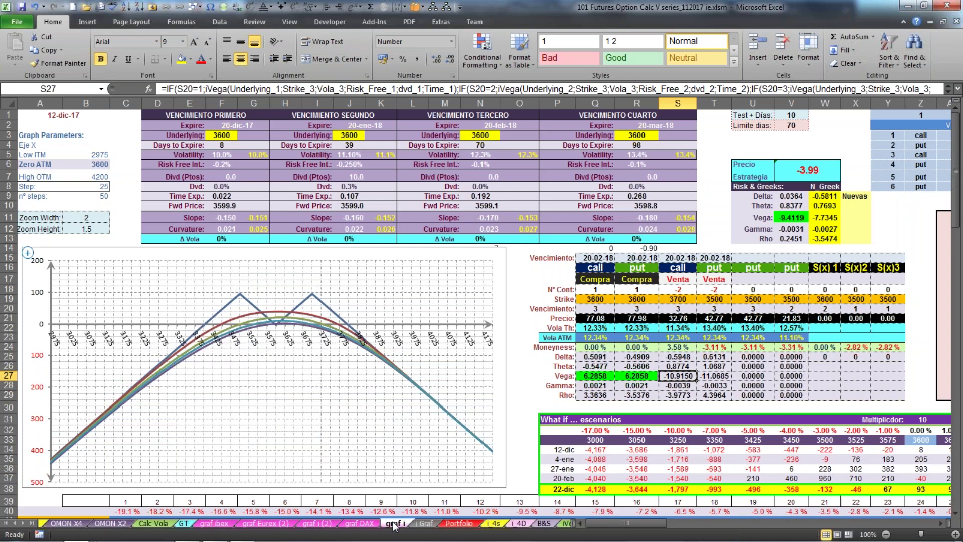
left_click(224, 7)
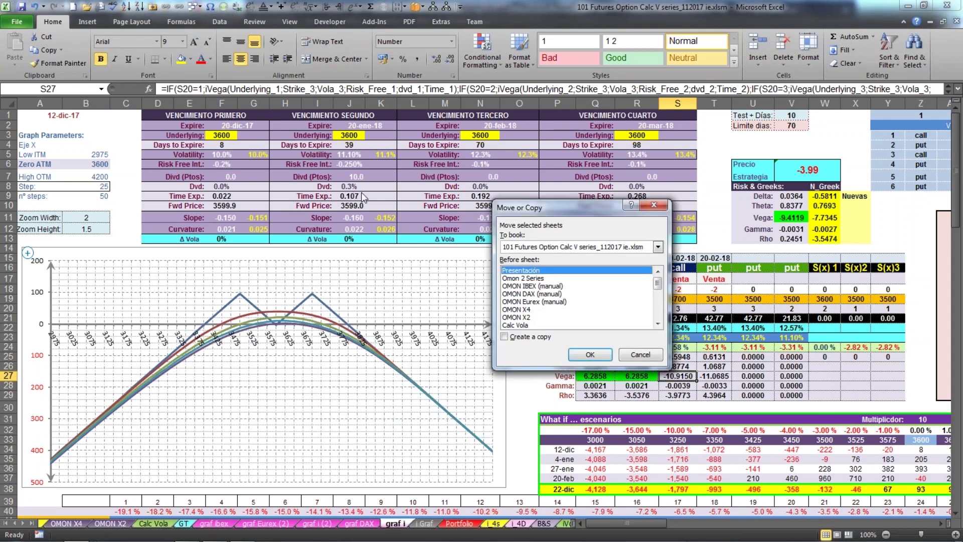
left_click(658, 323)
left_click(657, 324)
left_click(657, 323)
left_click(658, 323)
left_click(657, 323)
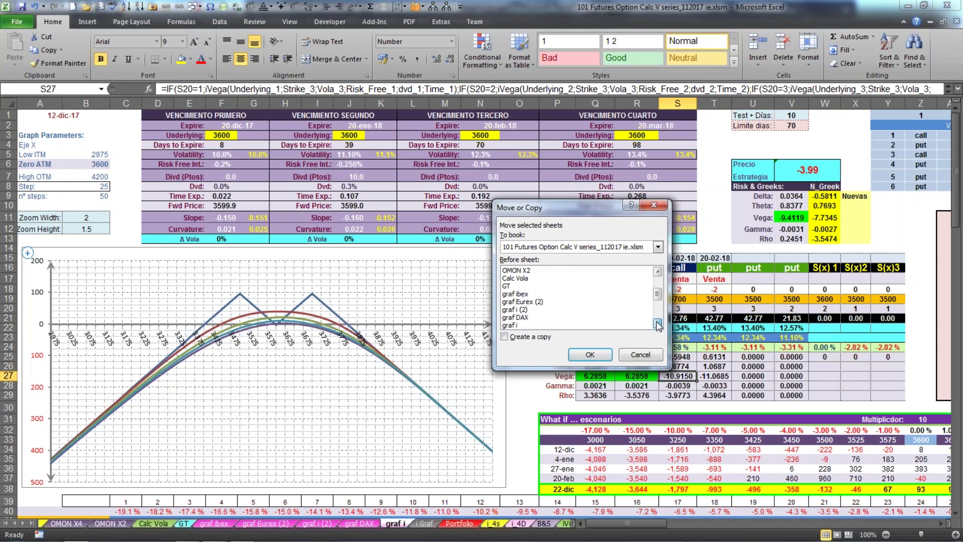
left_click(514, 295)
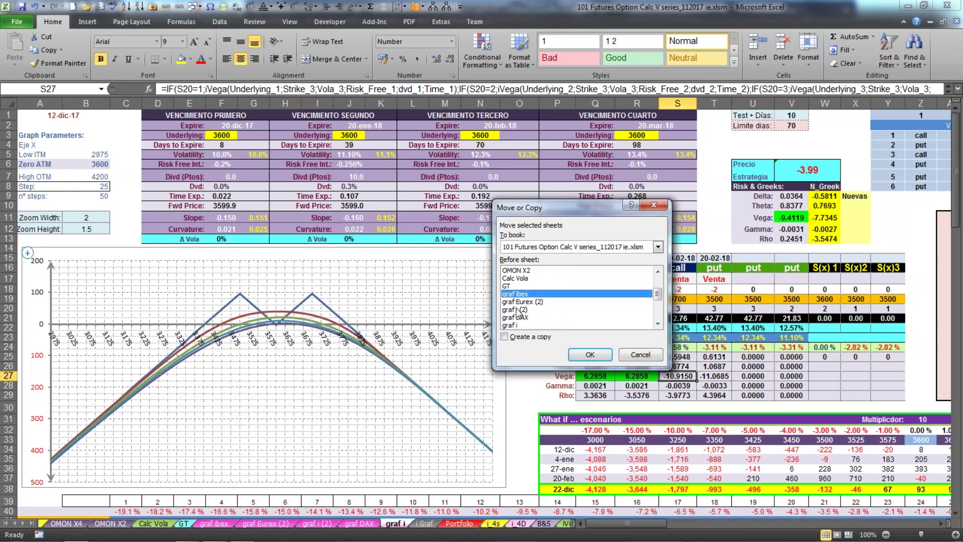
left_click(512, 325)
left_click(505, 337)
left_click(590, 356)
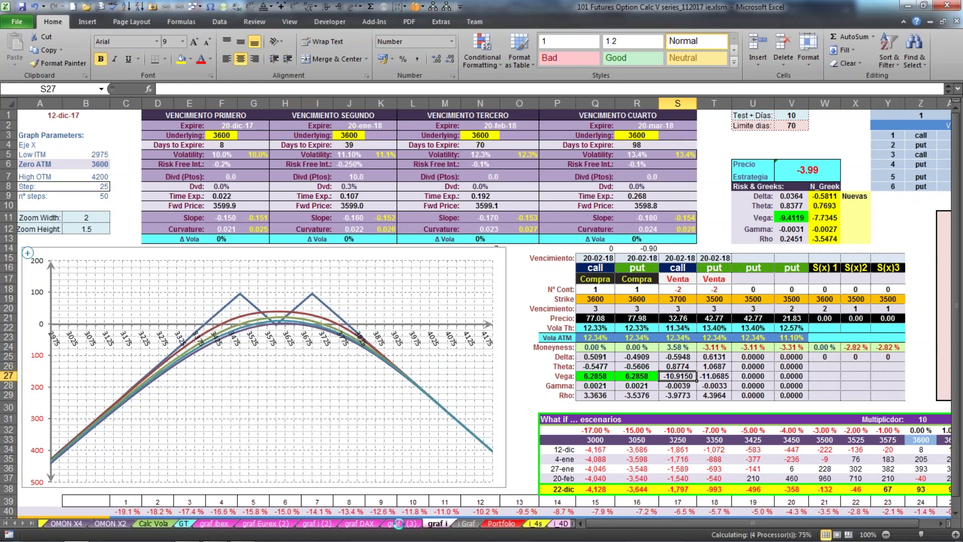
Compare the duplicated sheet with the original "graf i" sheet and look over the copy's strategy table.
left_click(399, 524)
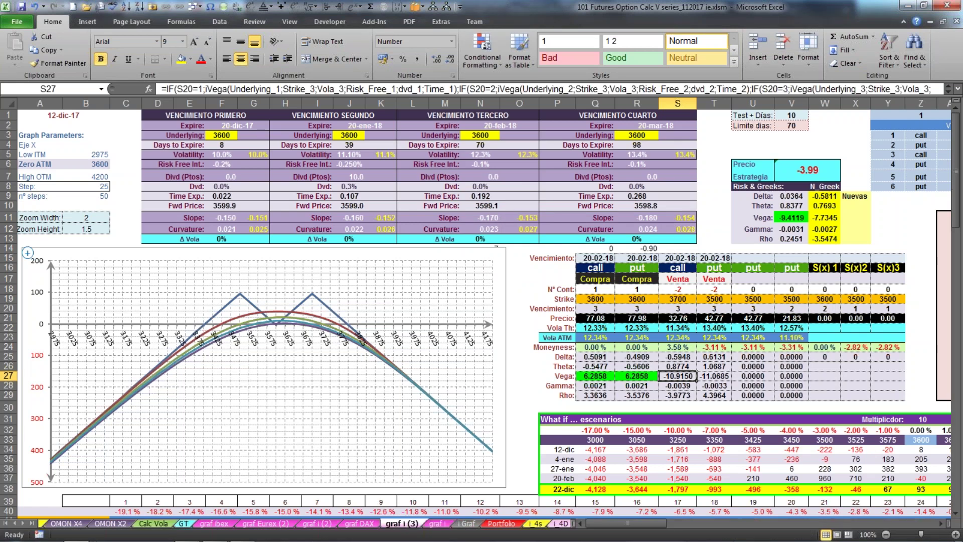
left_click(434, 524)
left_click(402, 524)
left_click(542, 280)
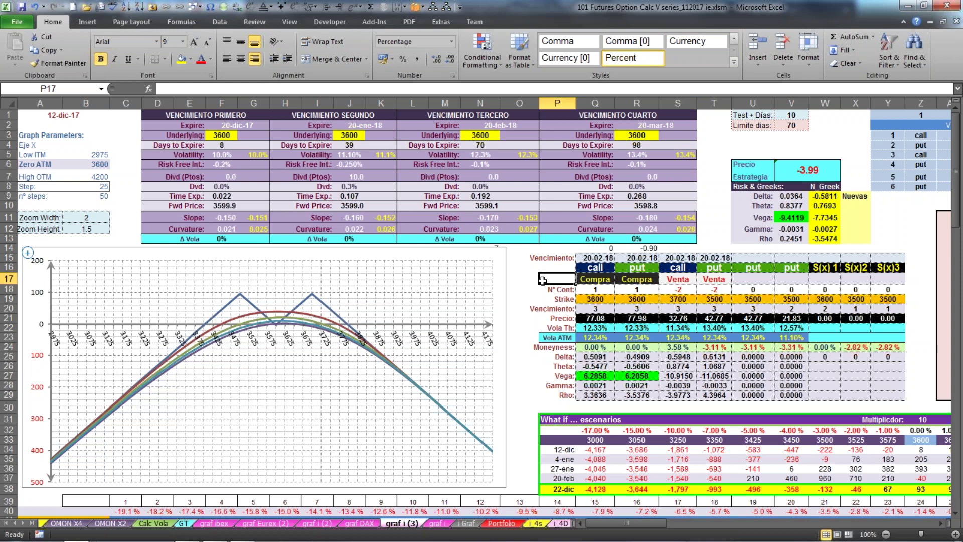
left_click(537, 286)
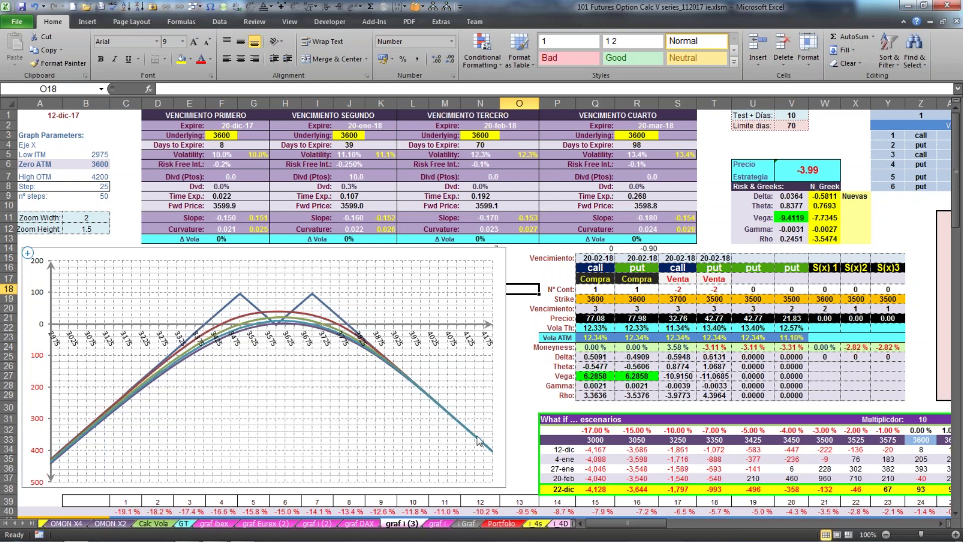
On the "graf DAX" sheet, examine the first expiry's underlying and date, the volatilities of all four expiries, and the first leg's expiry number.
left_click(359, 523)
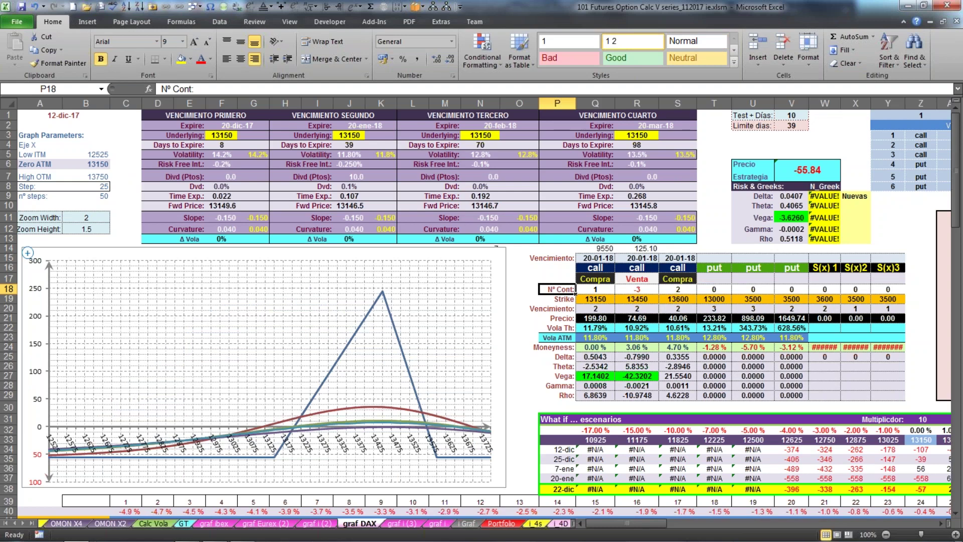
left_click(221, 136)
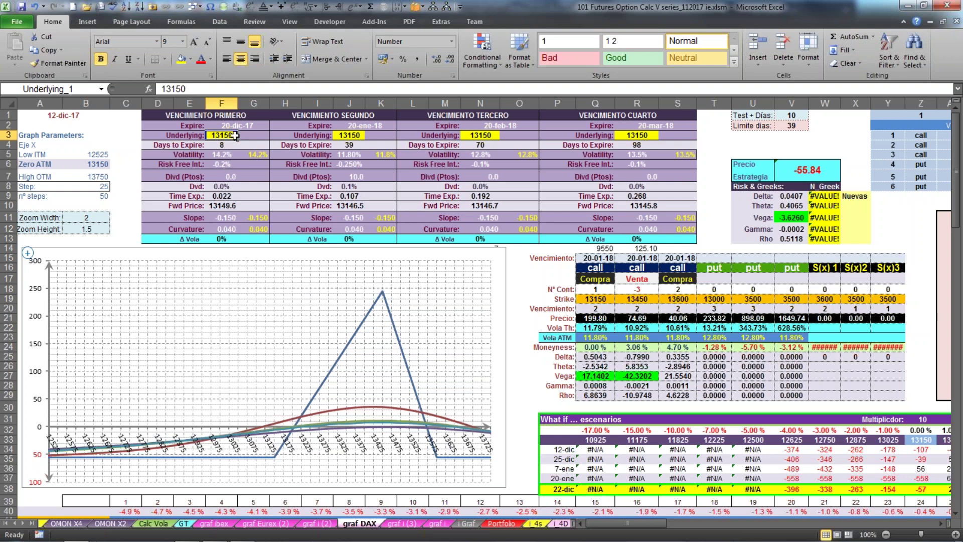
left_click(239, 125)
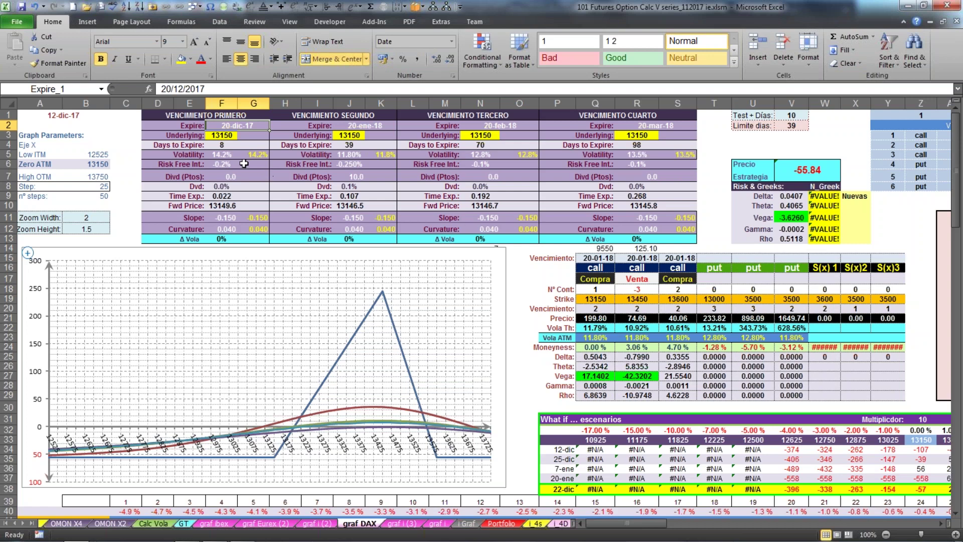
left_click(223, 153)
left_click(343, 155)
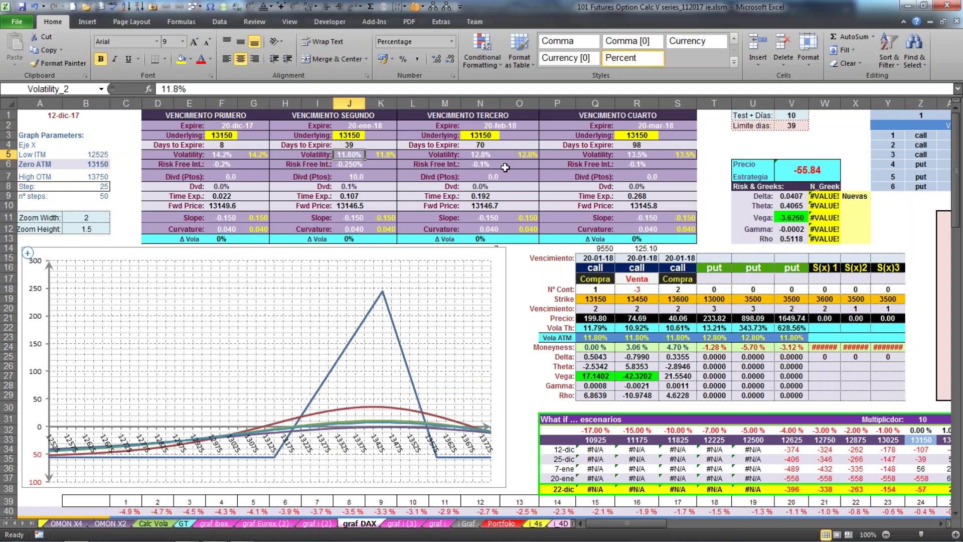
left_click(480, 155)
left_click(631, 156)
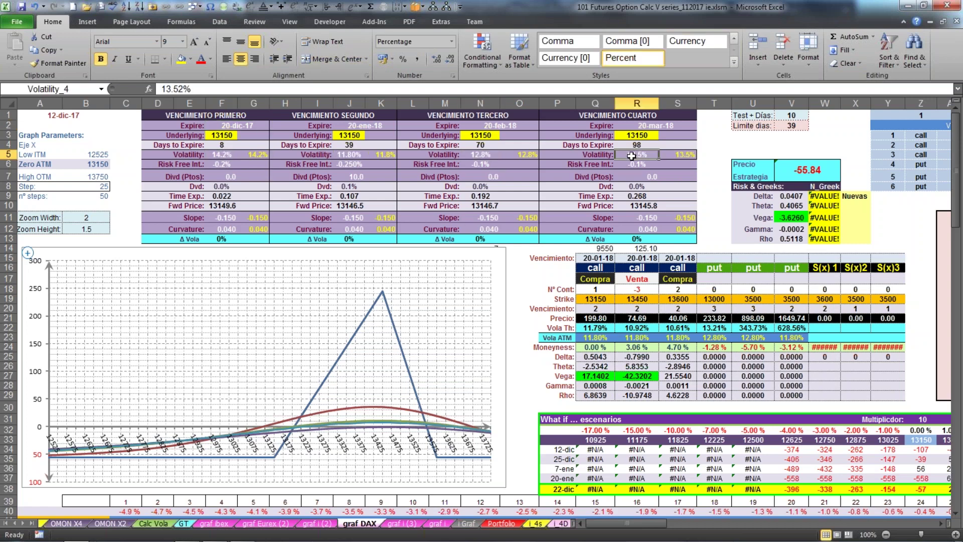
left_click(218, 153)
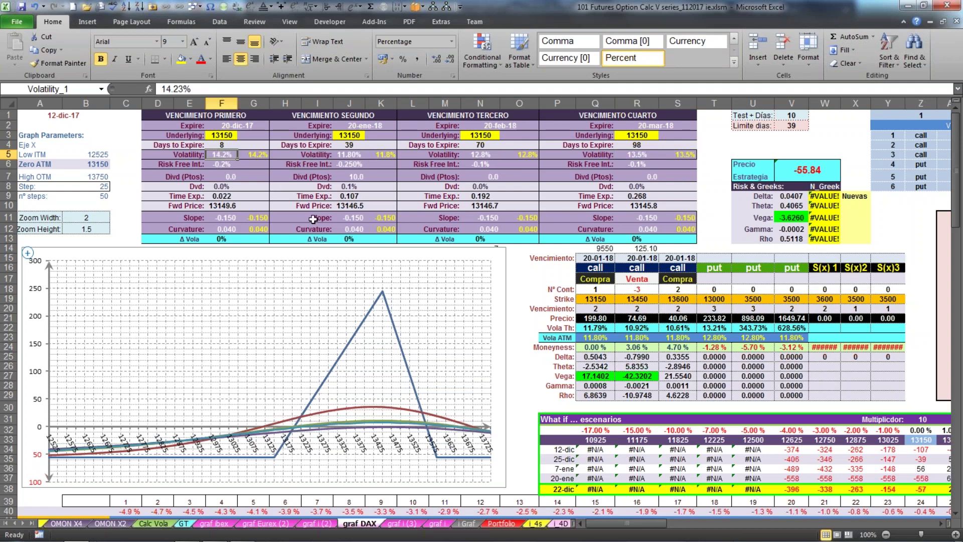
left_click(528, 274)
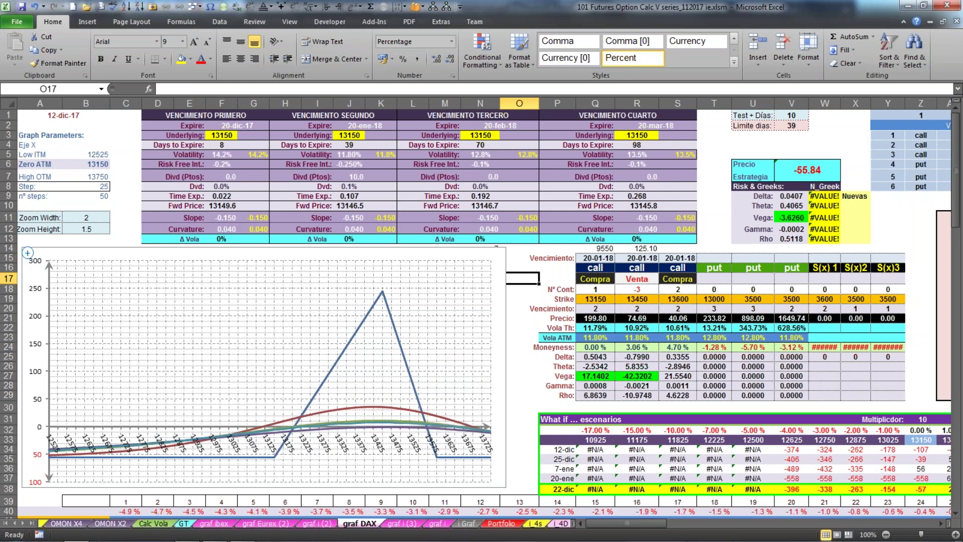
left_click(596, 308)
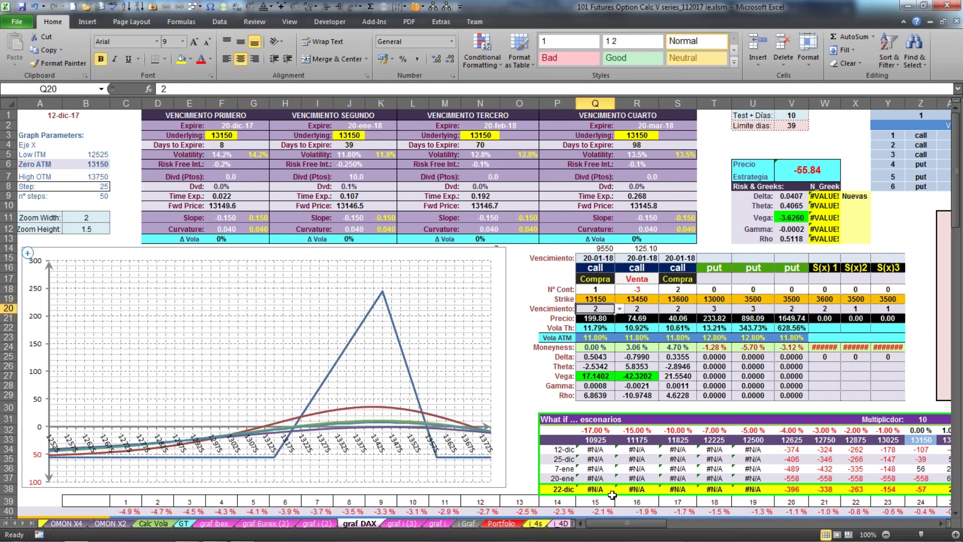
Enter the example strikes 3150, 3300, 3450 and 3600 in cells Q30 to T30, below the strategy table.
left_click_drag(601, 522, 613, 523)
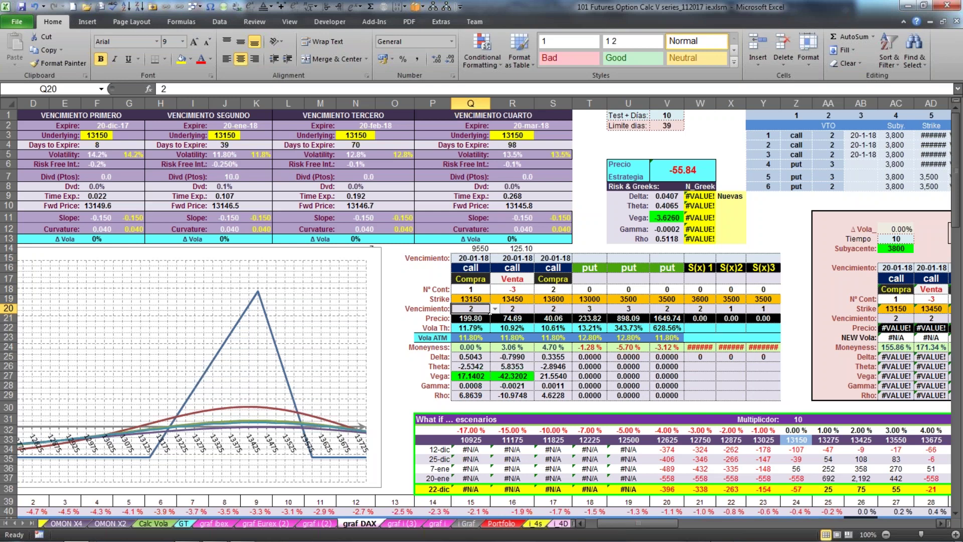
left_click(469, 408)
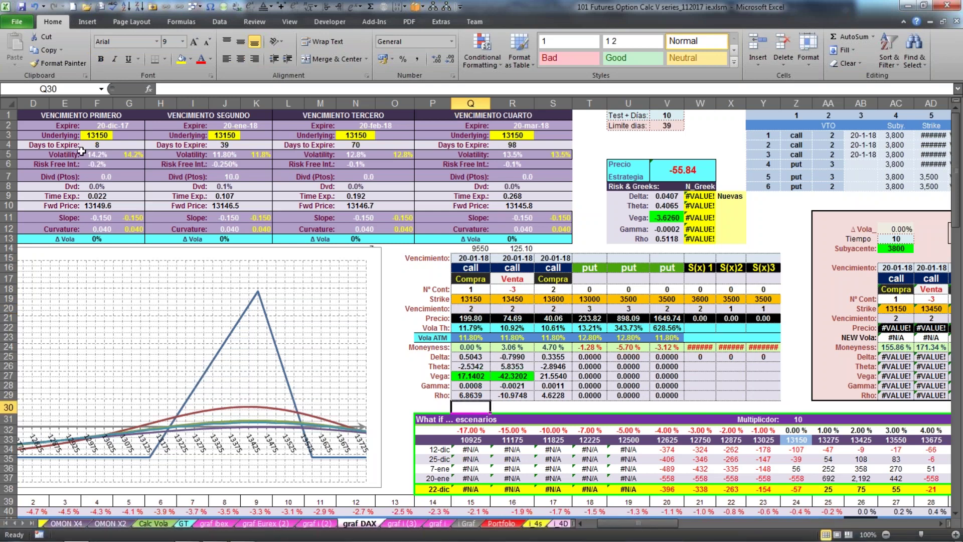
left_click(98, 134)
left_click(470, 404)
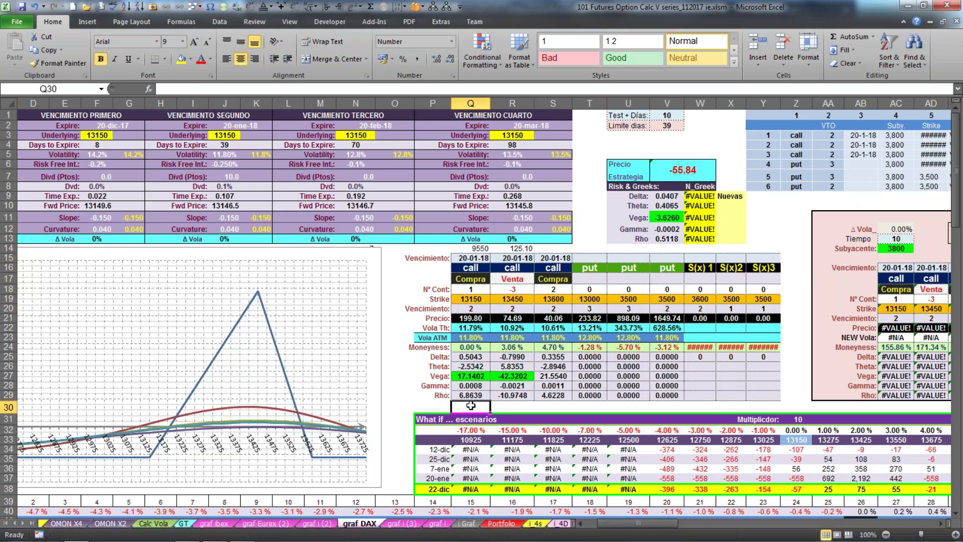
type("3150")
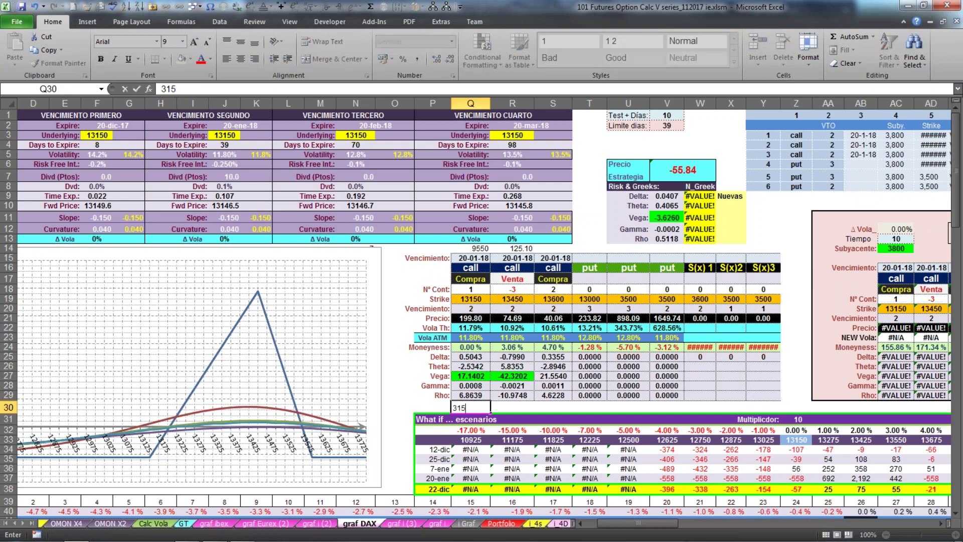
left_click(513, 410)
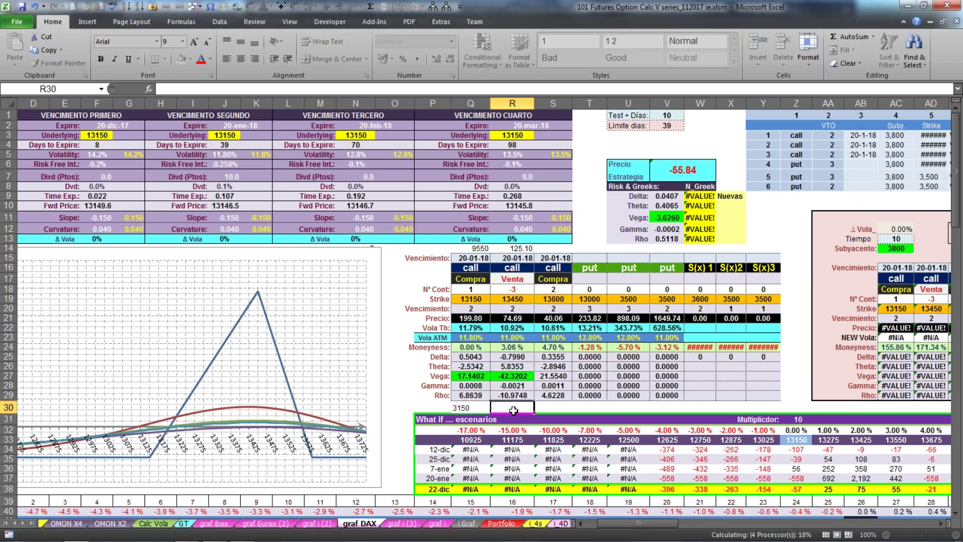
type("3300")
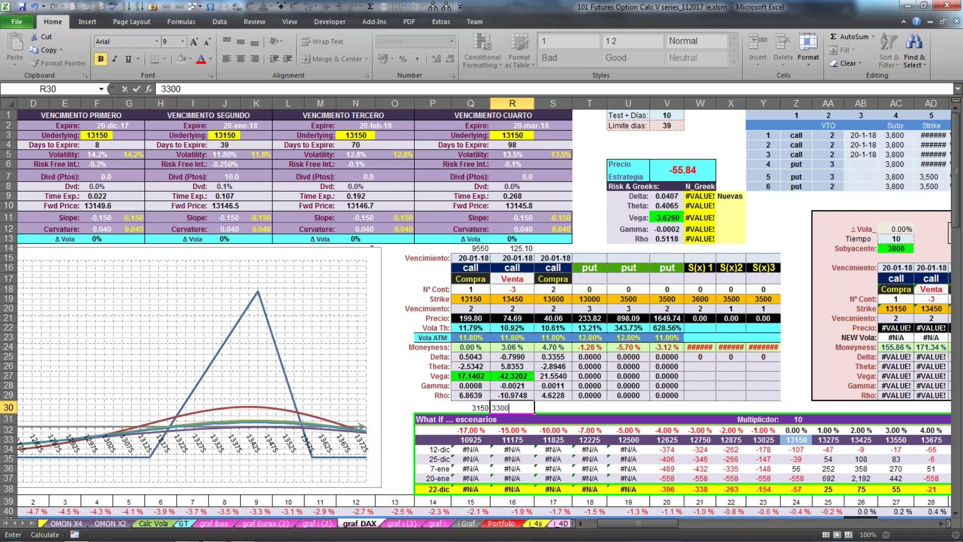
left_click(558, 407)
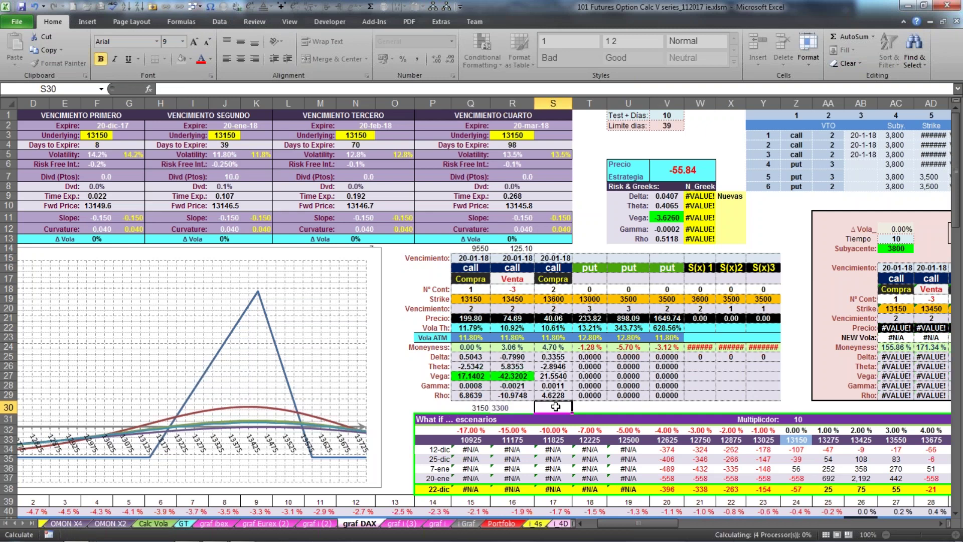
type("3450")
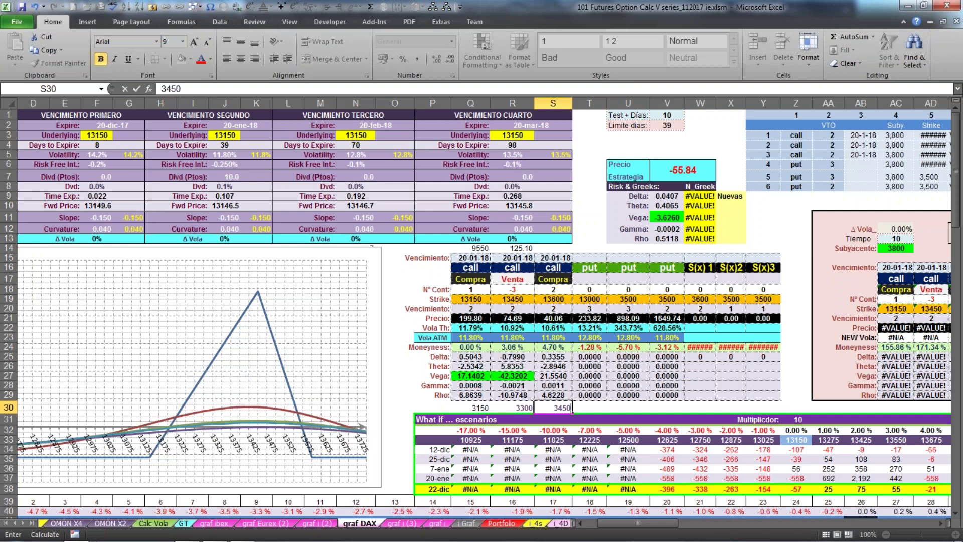
left_click(589, 409)
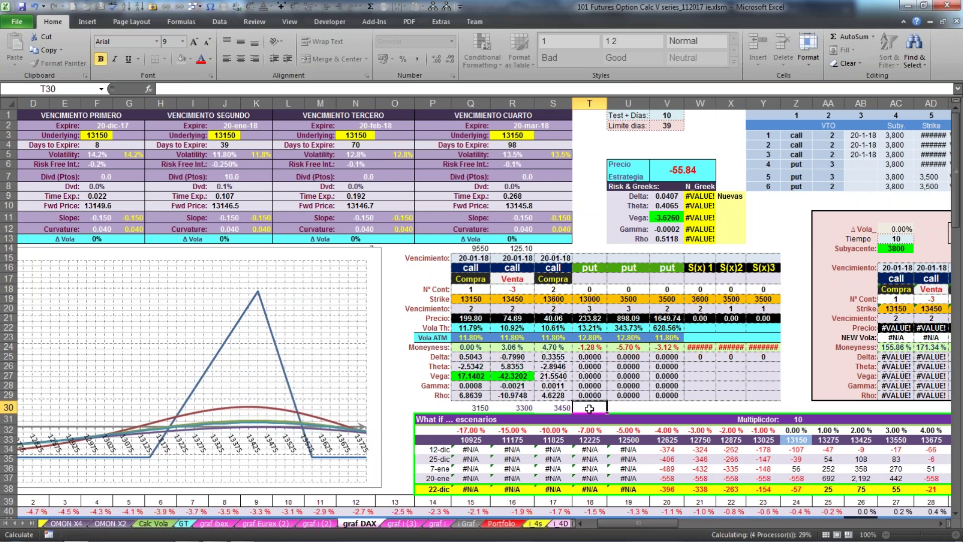
type("3600")
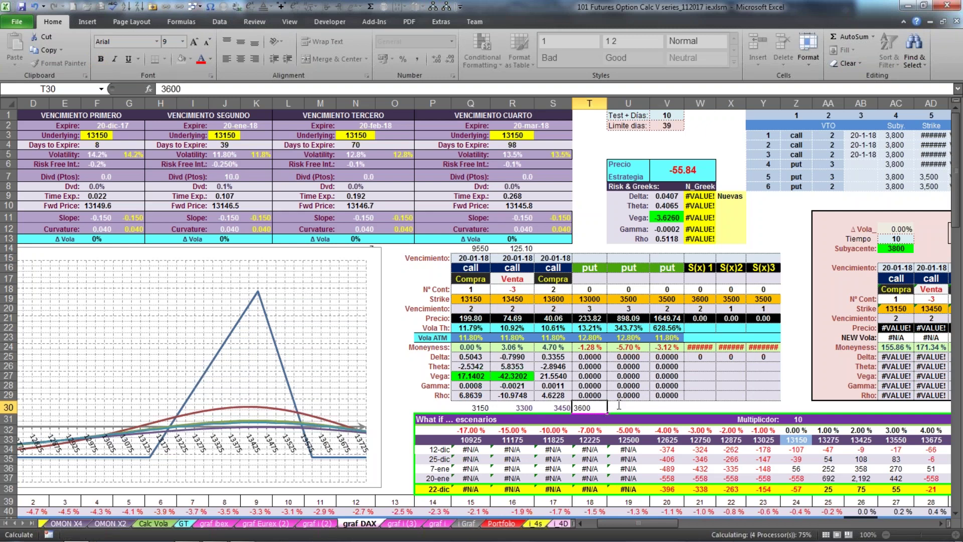
left_click(619, 405)
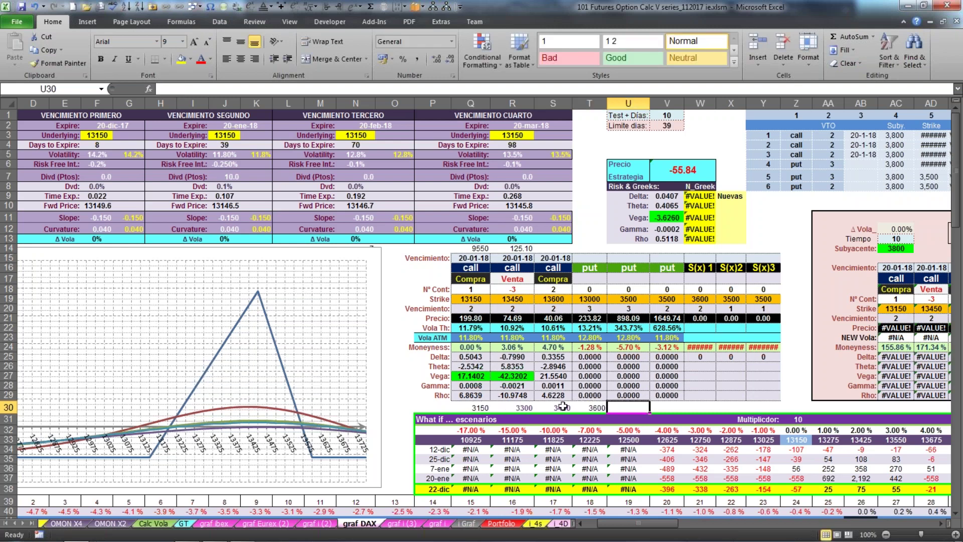
Review the four example strikes in row 30, the first leg's type, contracts, strike, expiry and price, and the second leg's strike.
left_click(475, 407)
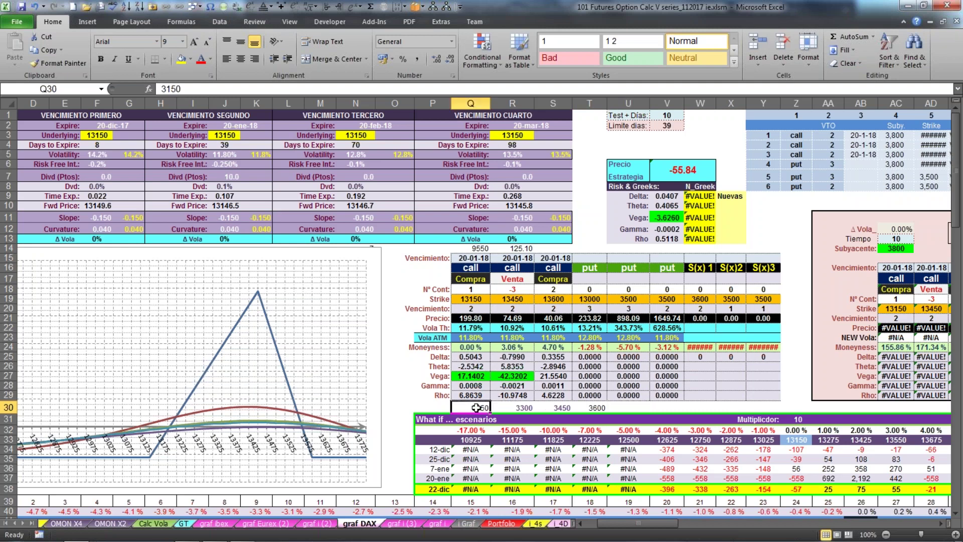
left_click(520, 407)
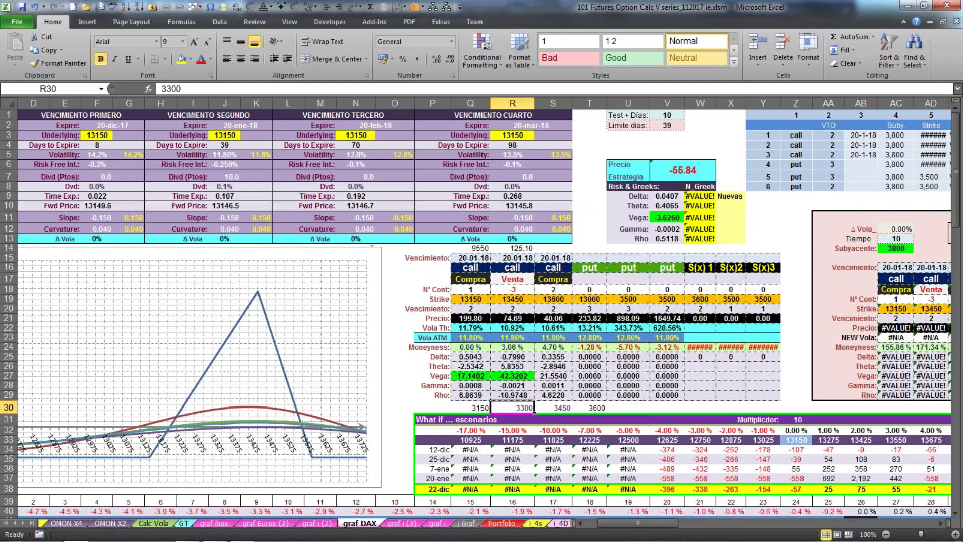
left_click(554, 408)
left_click(592, 409)
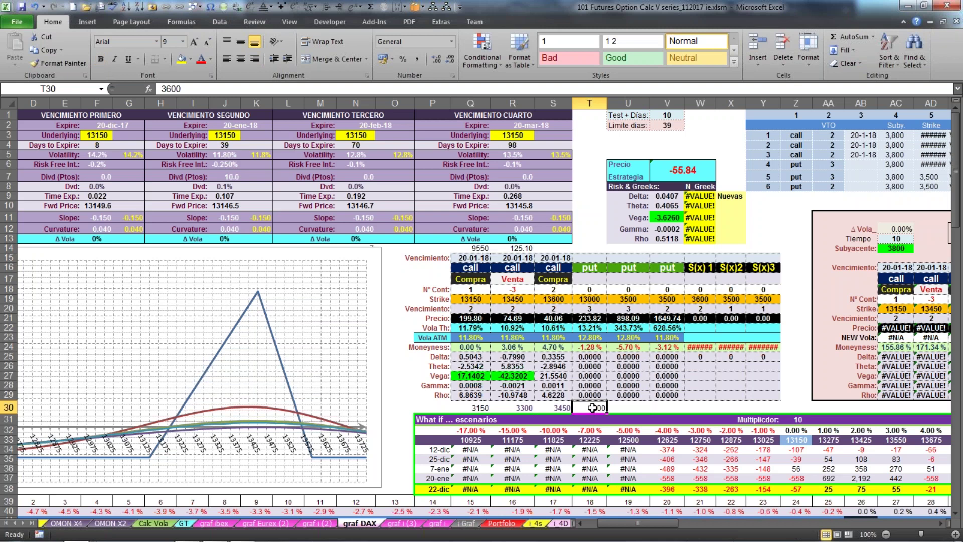
left_click(467, 270)
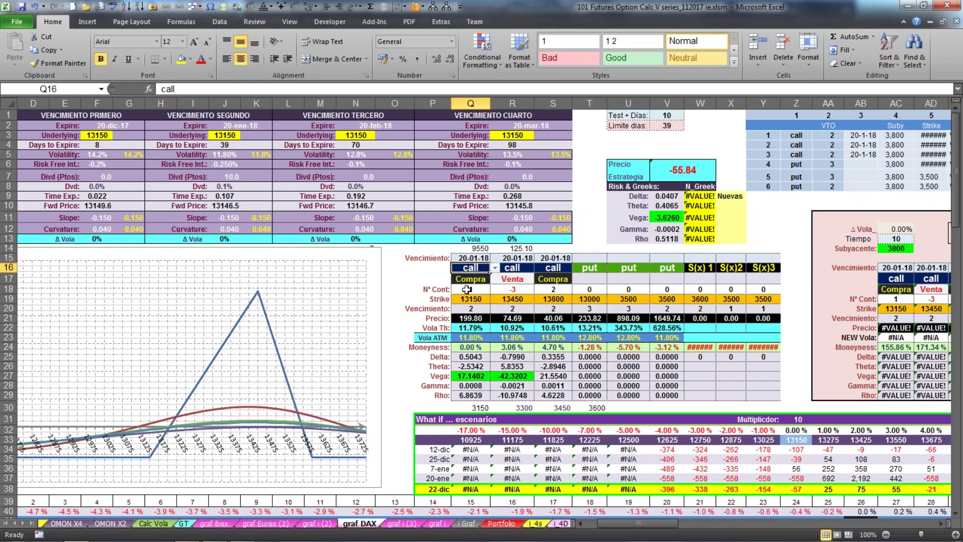
left_click(466, 289)
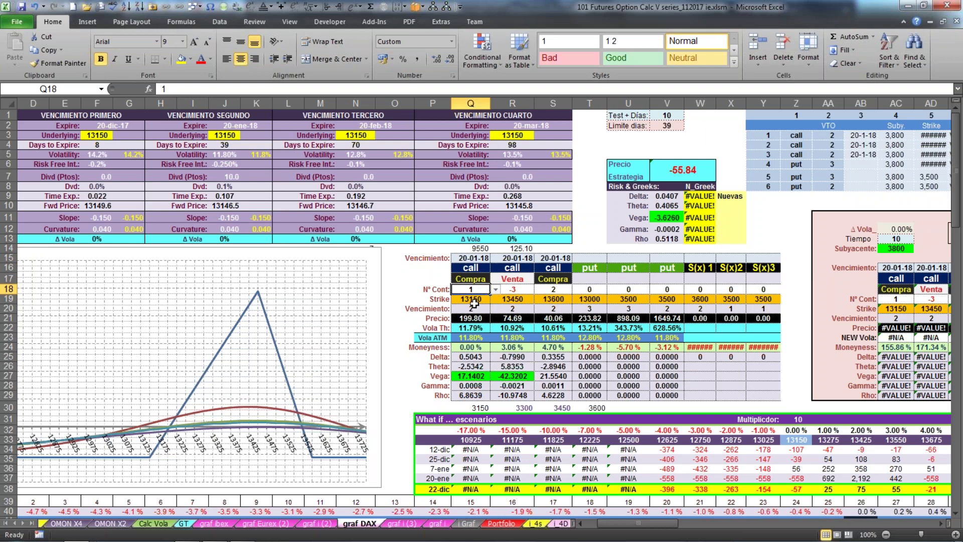
left_click(473, 300)
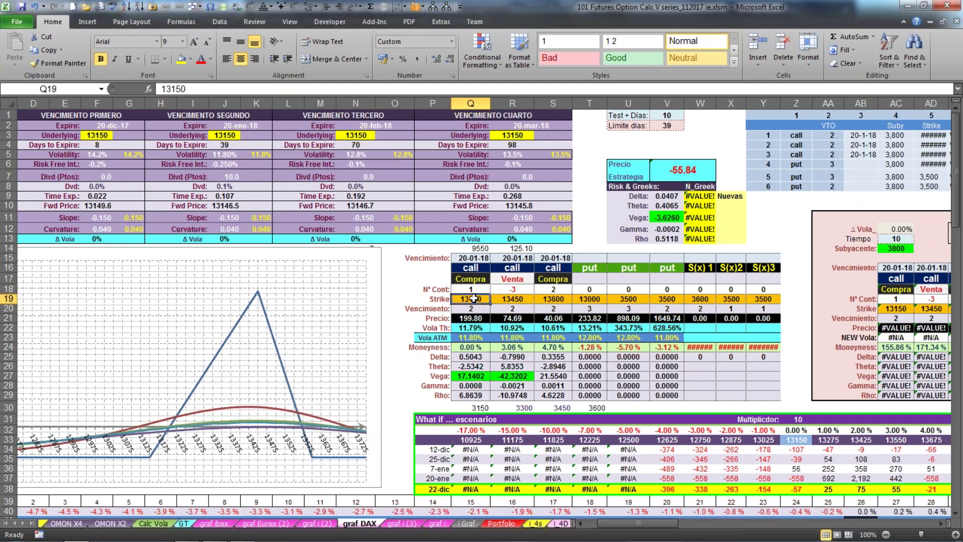
left_click(474, 309)
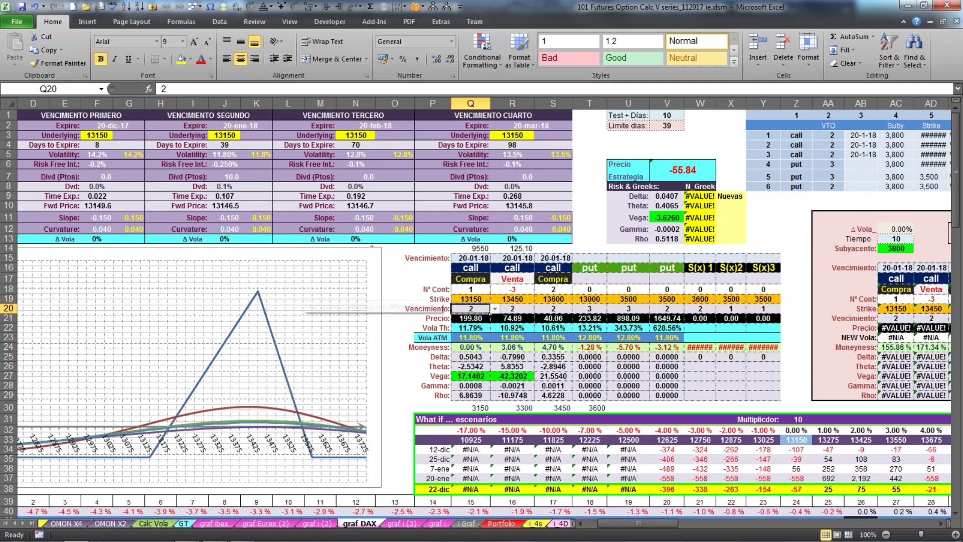
left_click(459, 320)
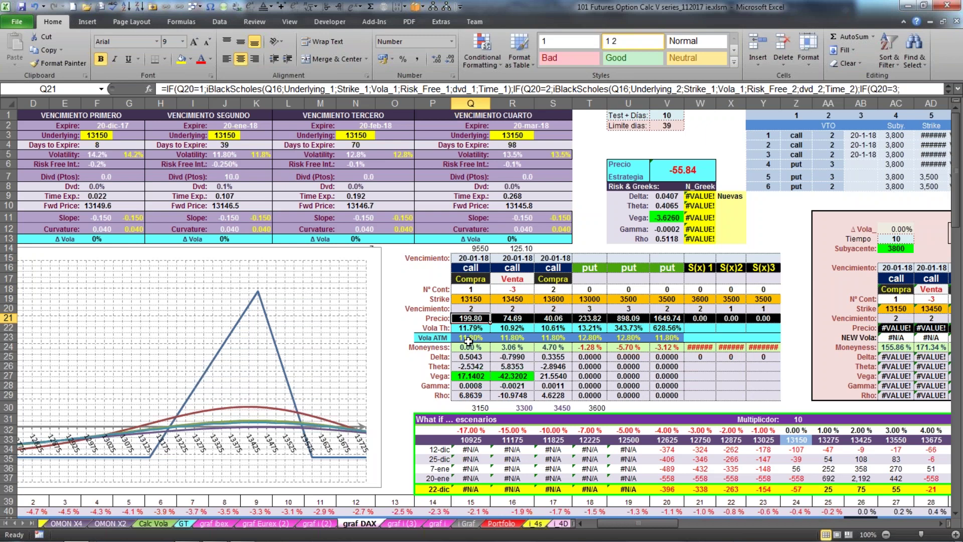
left_click(479, 299)
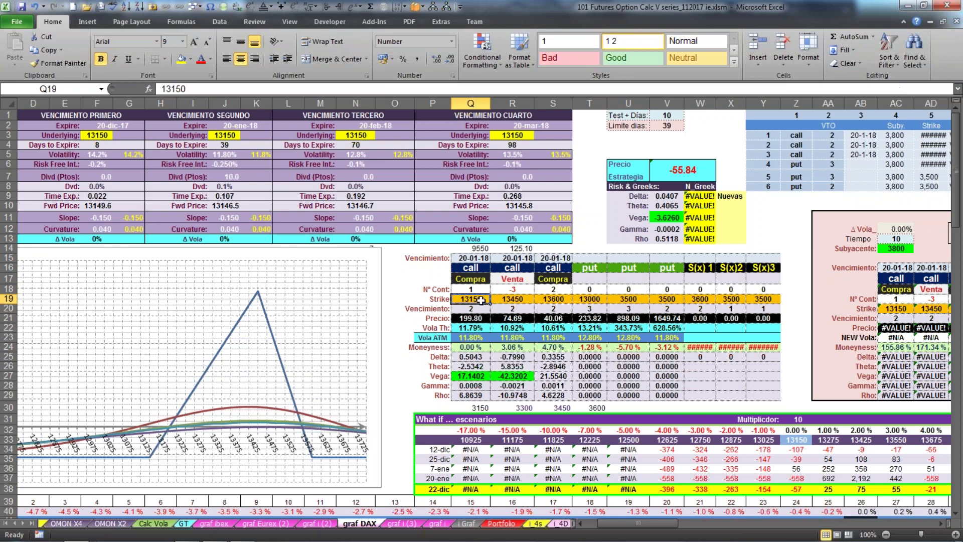
left_click(515, 300)
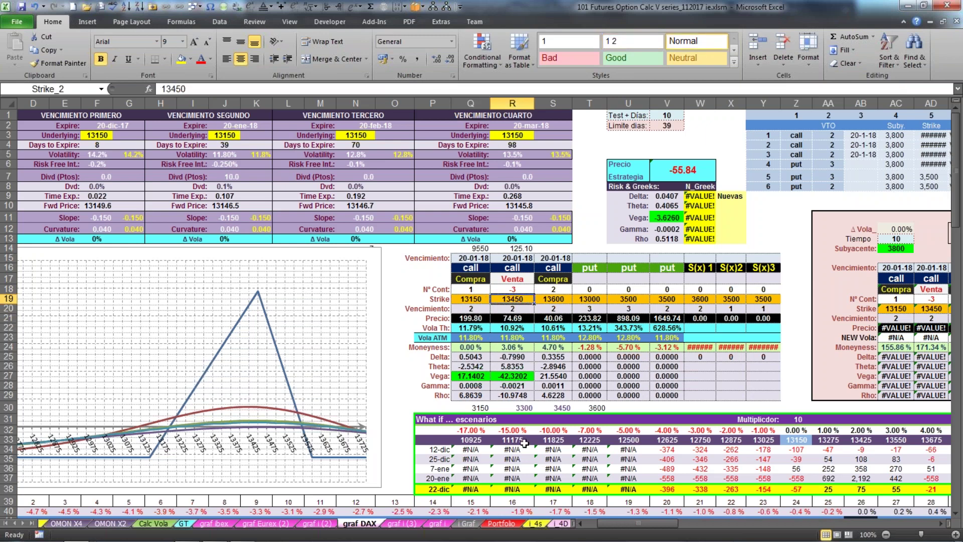
Fill cell R30, which holds the example strike 3300, with red.
left_click(530, 407)
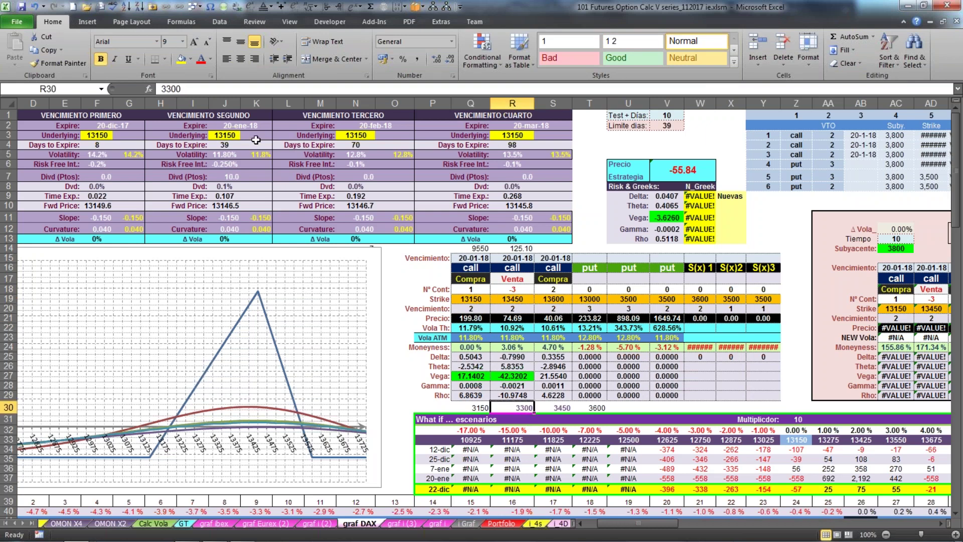
left_click(189, 60)
left_click(192, 146)
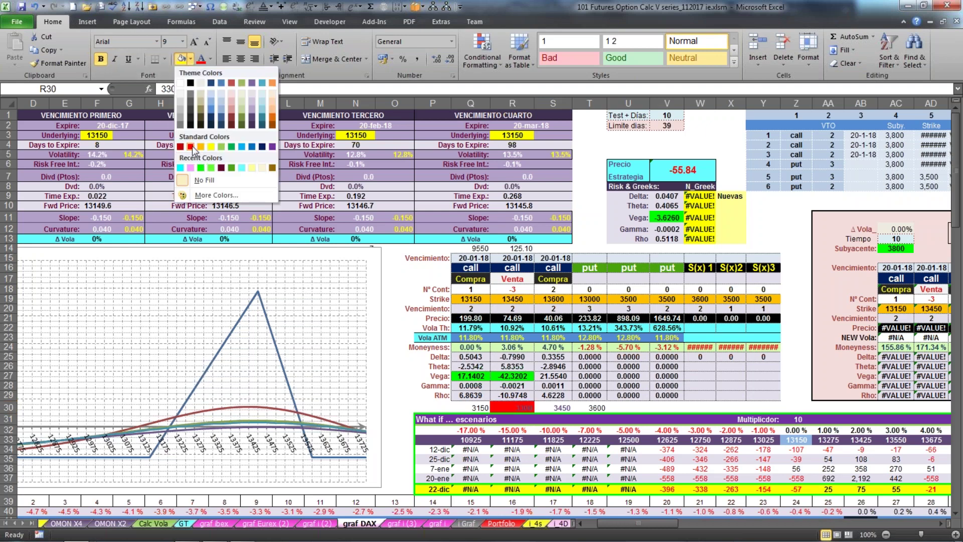
left_click(622, 407)
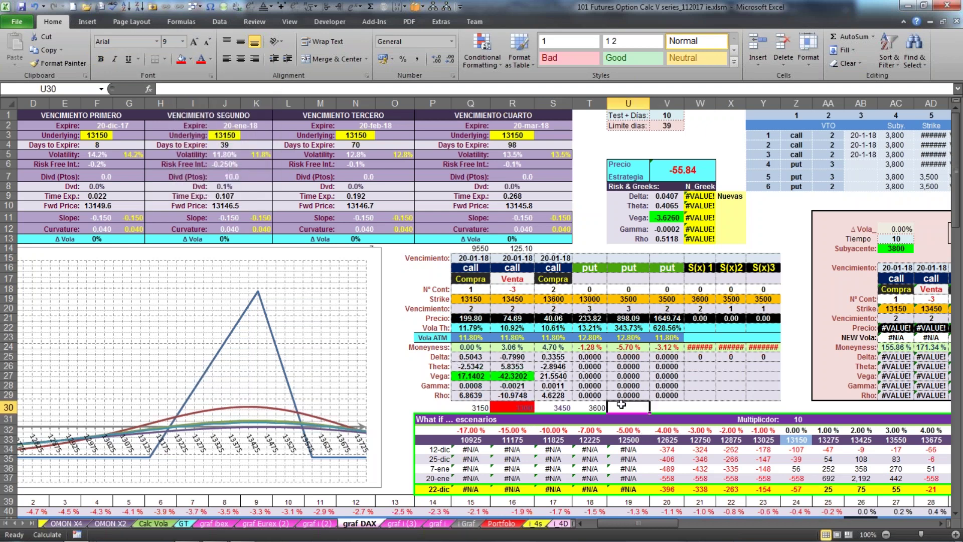
Compare the example strikes 3150 and 3450 with the second leg's contracts, strike and expiry number, and examine its price formula.
left_click(471, 405)
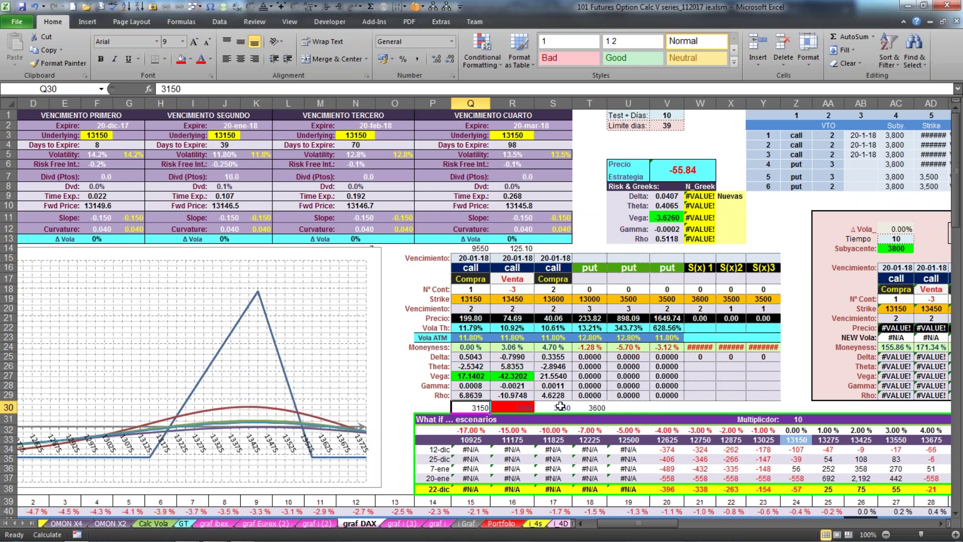
left_click(561, 406)
left_click(511, 289)
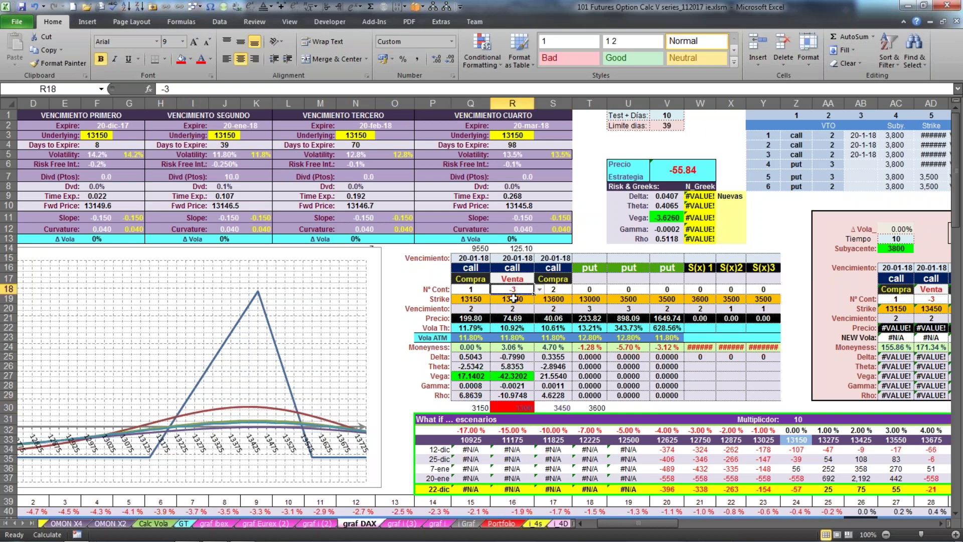
left_click(512, 299)
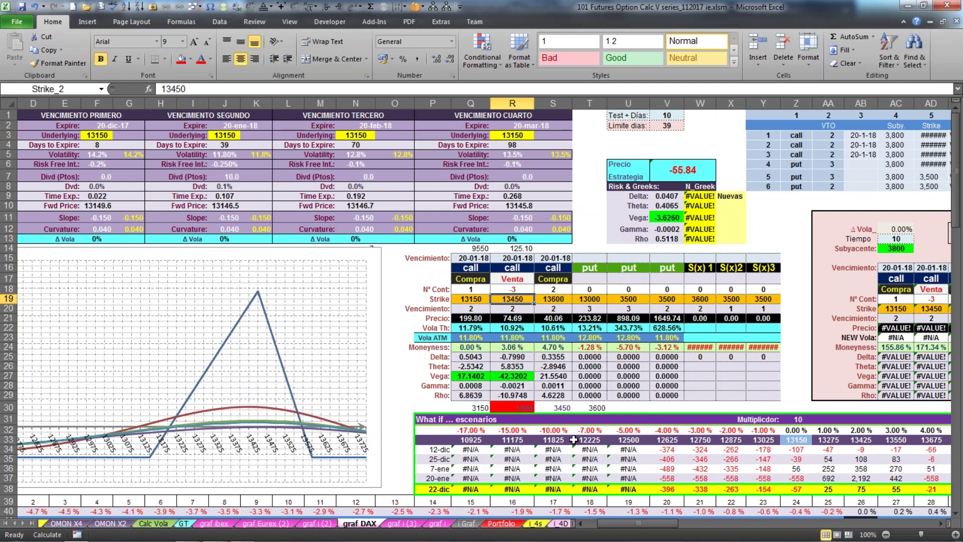
left_click(559, 408)
left_click(517, 299)
left_click(514, 309)
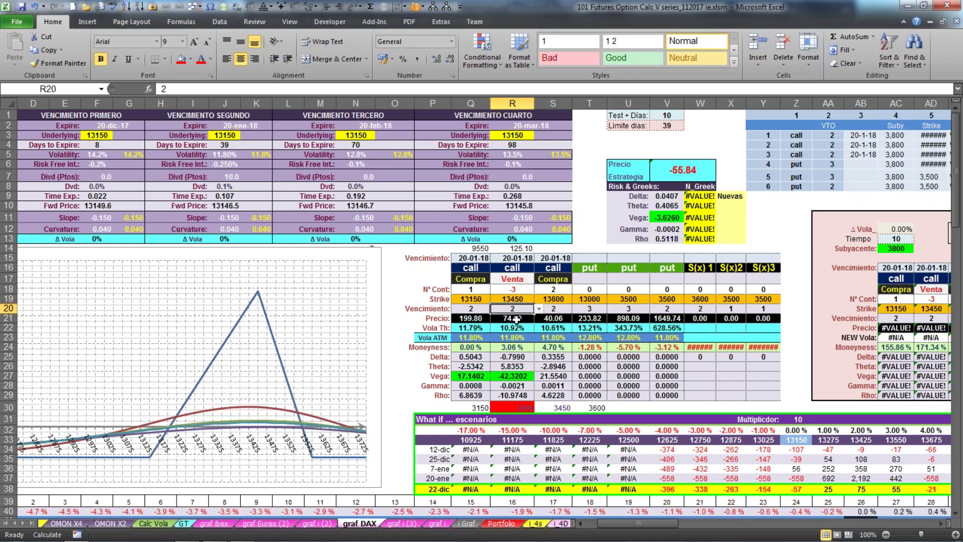
left_click(516, 319)
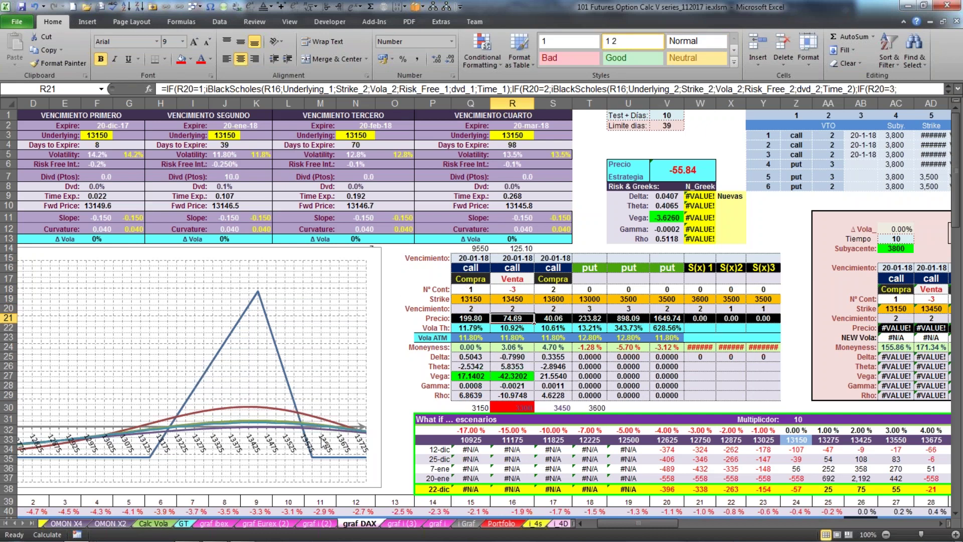
Set the number of contracts of the third leg, the 13600 call, to 0.
left_click(554, 288)
type("0")
key("Return")
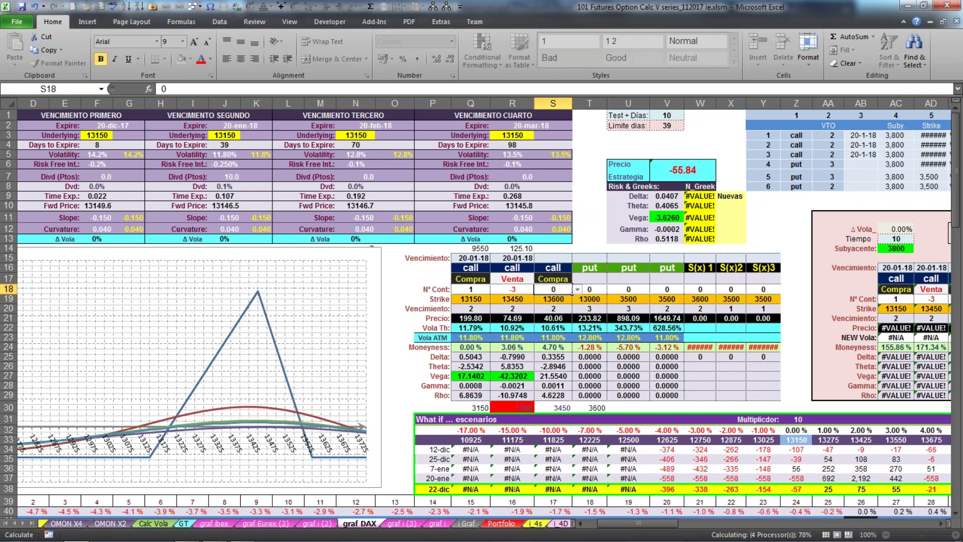
key("Return")
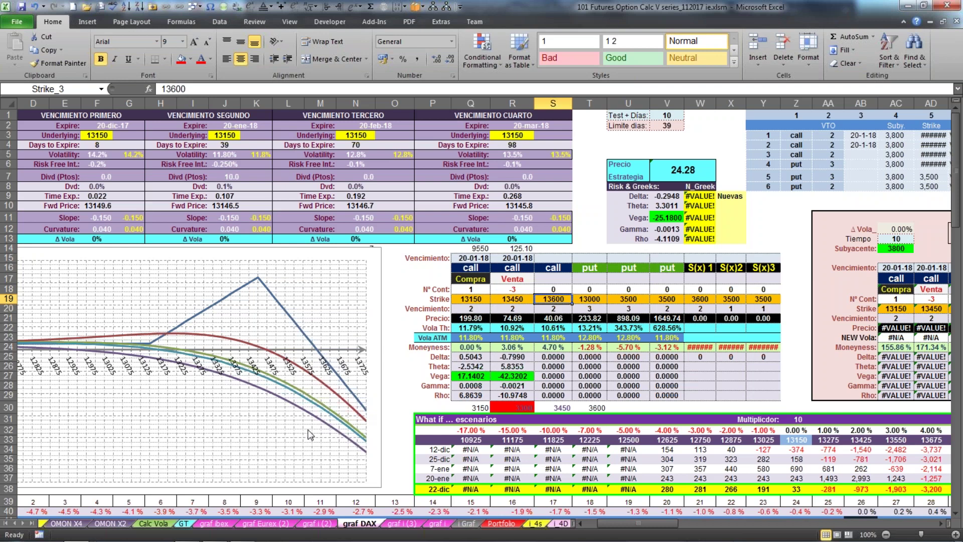
Set the 13600 call's number of contracts back to 2 and check the contract numbers of the three call legs.
left_click(560, 288)
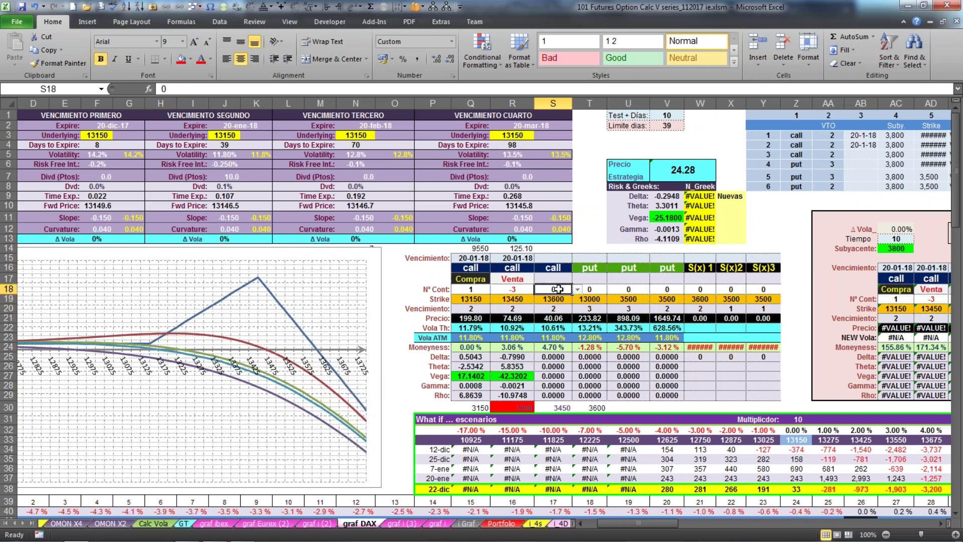
type("2")
key("Return")
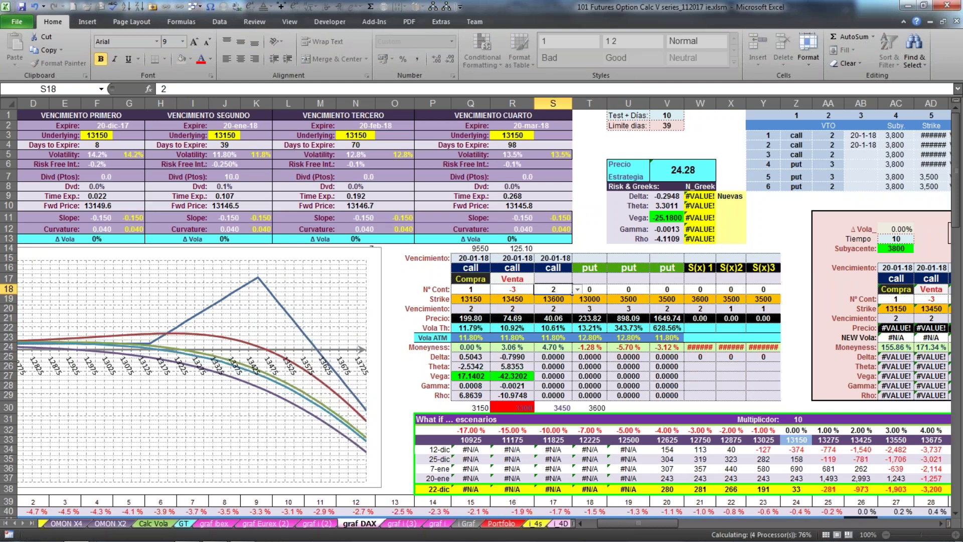
left_click(470, 289)
left_click(536, 289)
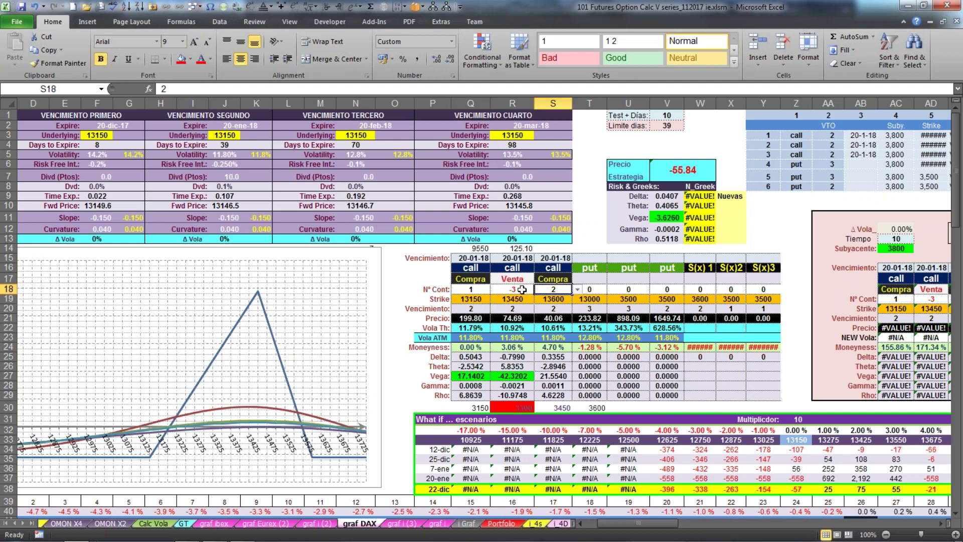
left_click(506, 290)
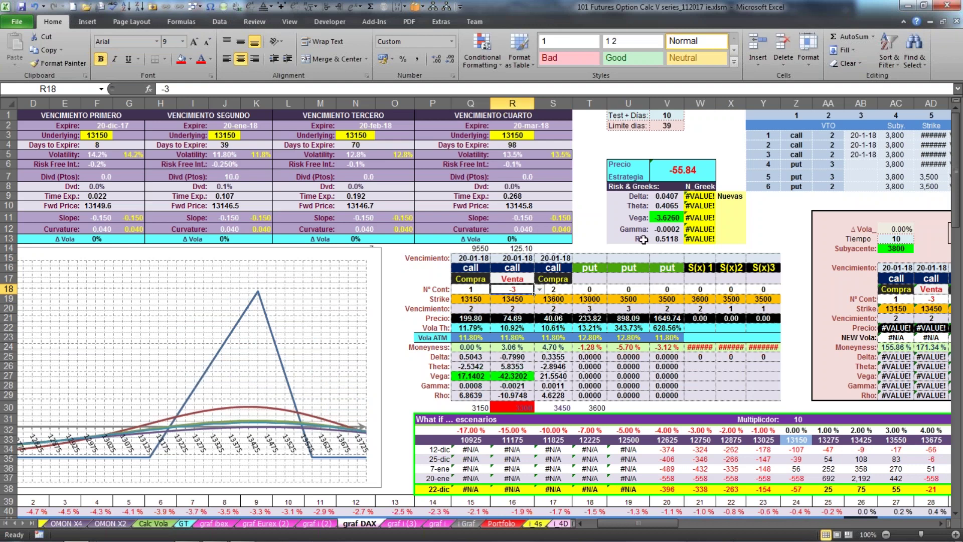
Check the price formulas of the three call legs and the formula of the total strategy price.
left_click(472, 318)
left_click(507, 319)
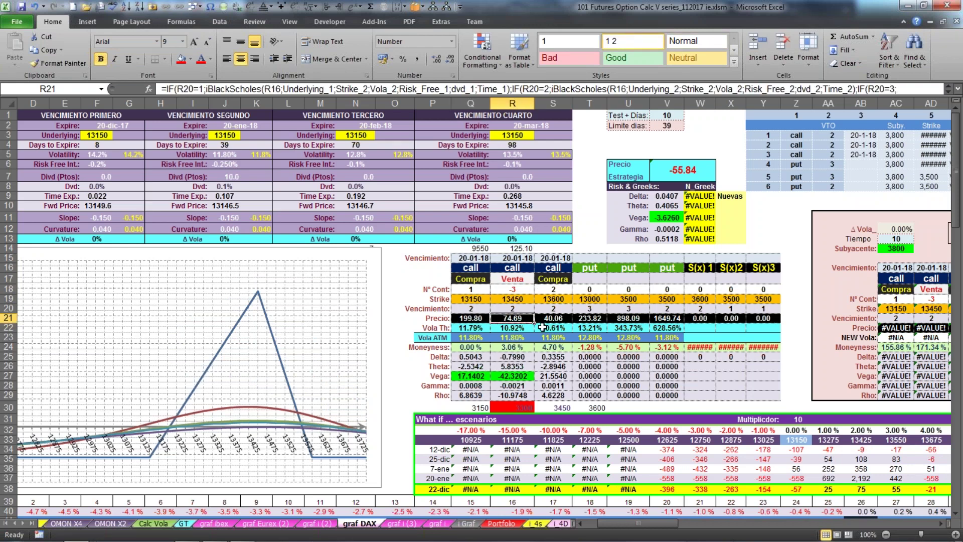
left_click(560, 317)
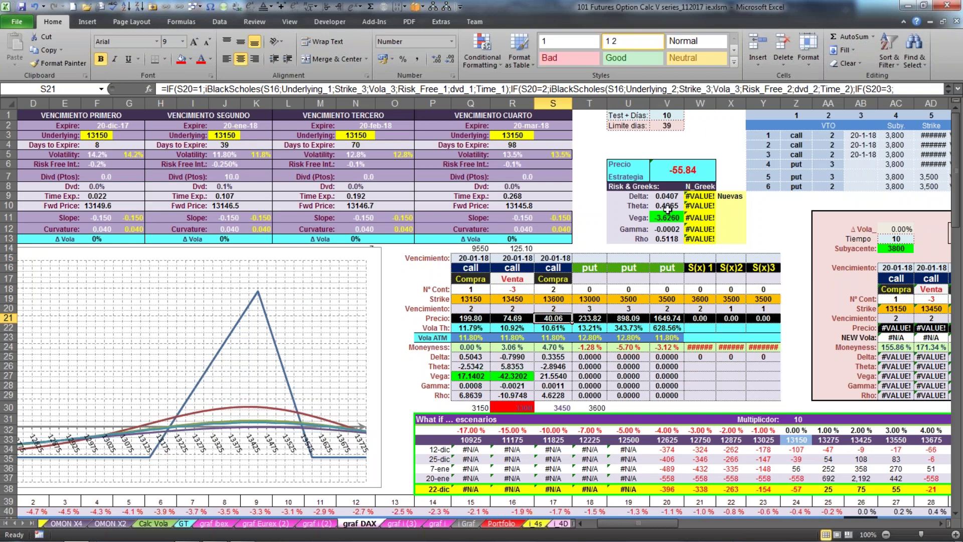
left_click(679, 173)
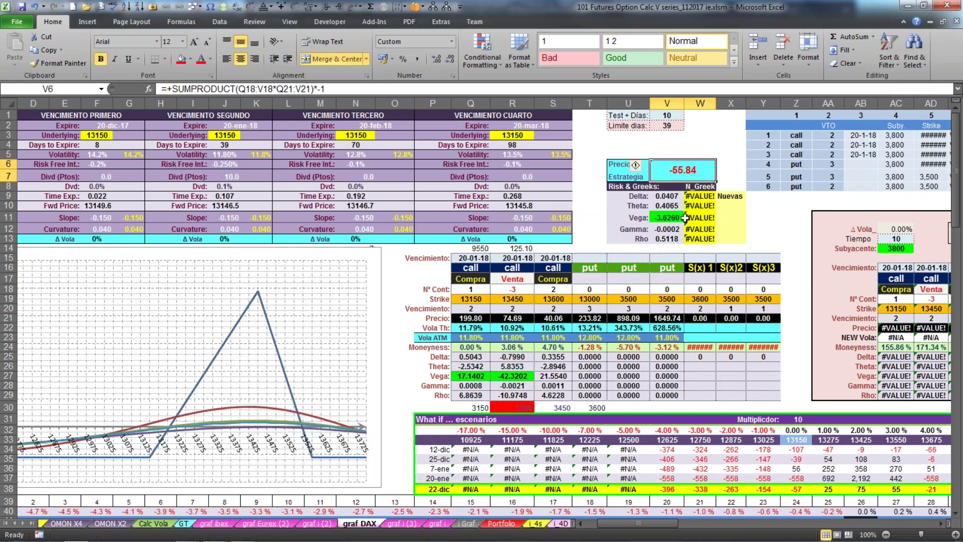
Compare the strikes of the three call legs with the corner points of the expiry curve on the chart.
left_click_drag(625, 521, 589, 525)
mouse_move(278, 457)
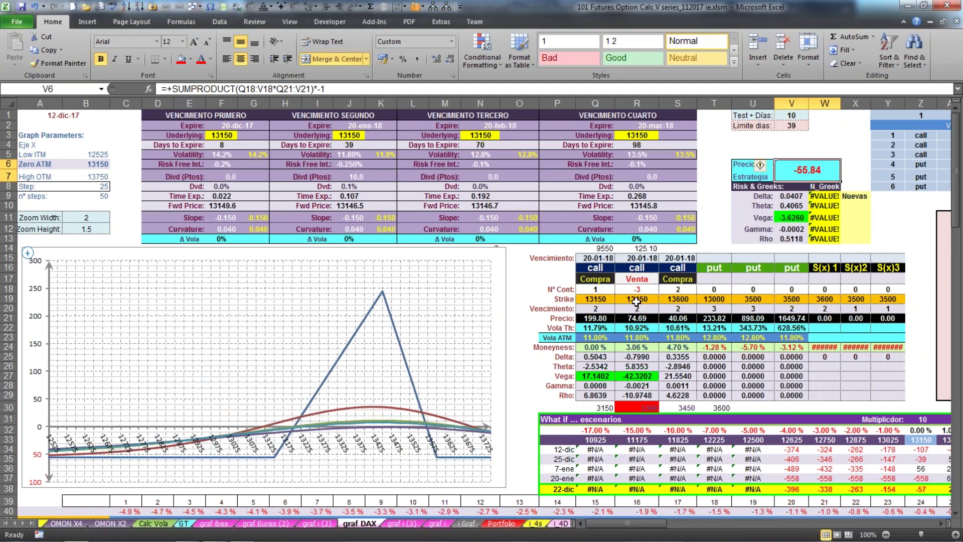
left_click(599, 302)
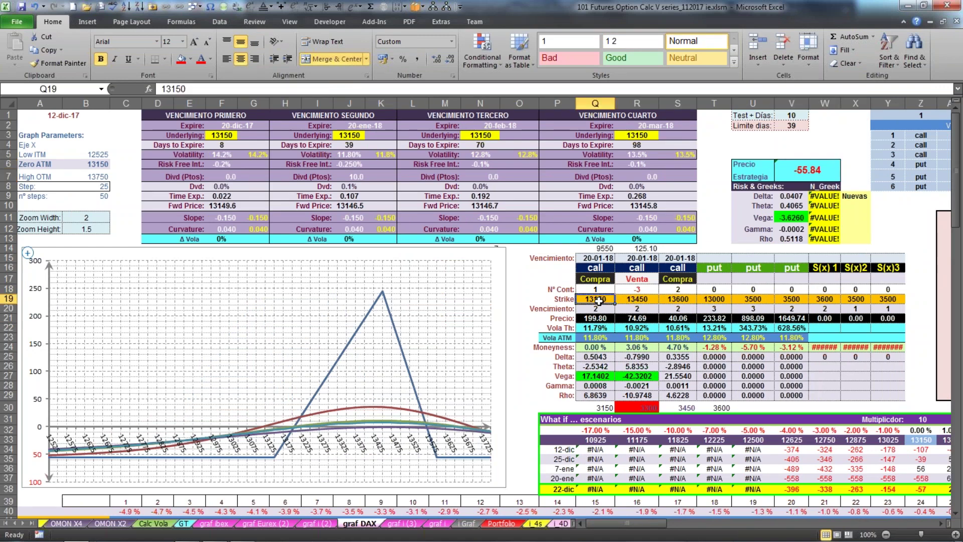
left_click(680, 300)
left_click(634, 300)
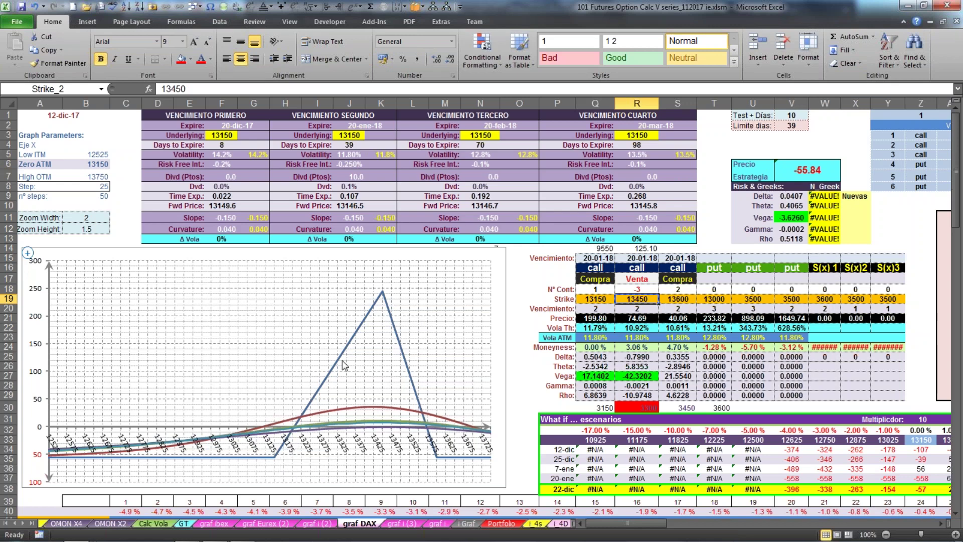
mouse_move(383, 299)
Set the strike of the third call leg to 13700 and check the expiry curve on the chart.
left_click(678, 300)
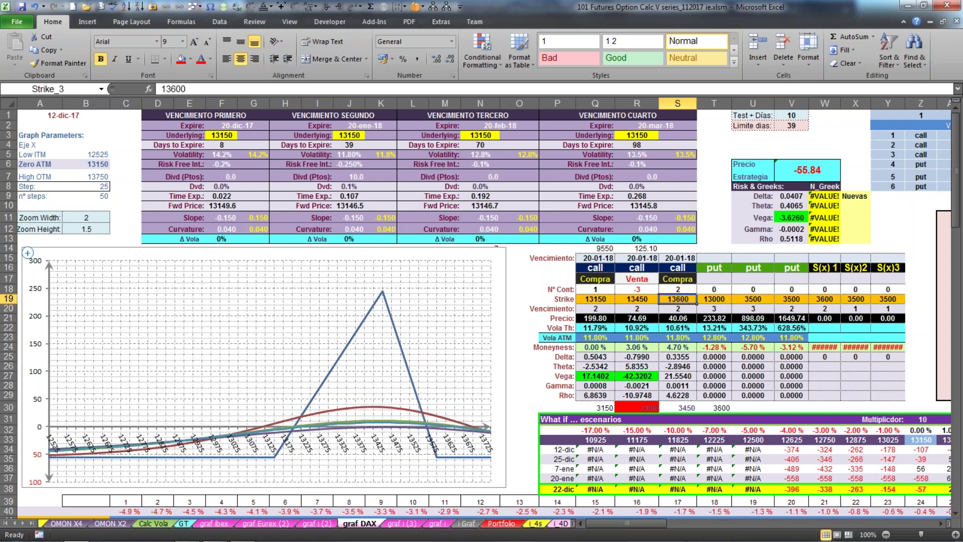
type("13700")
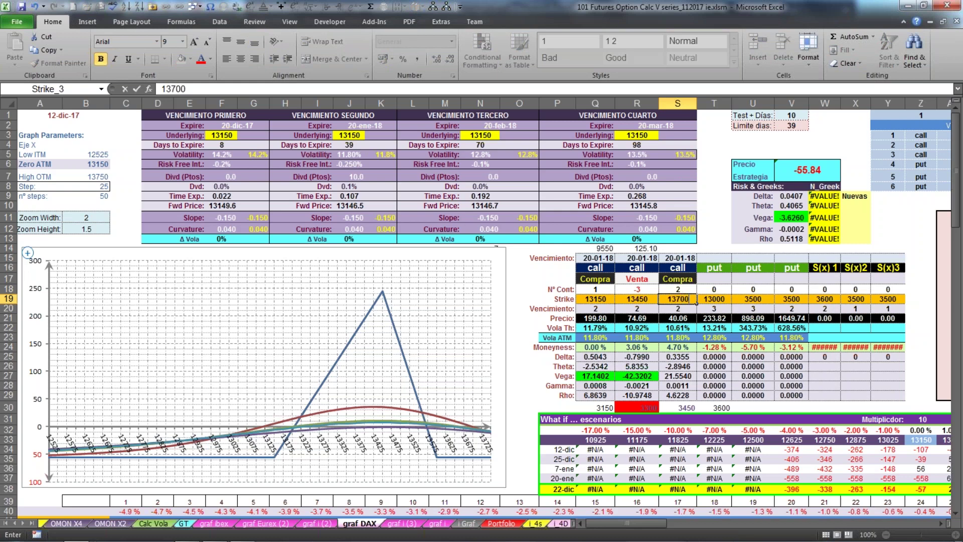
key("Return")
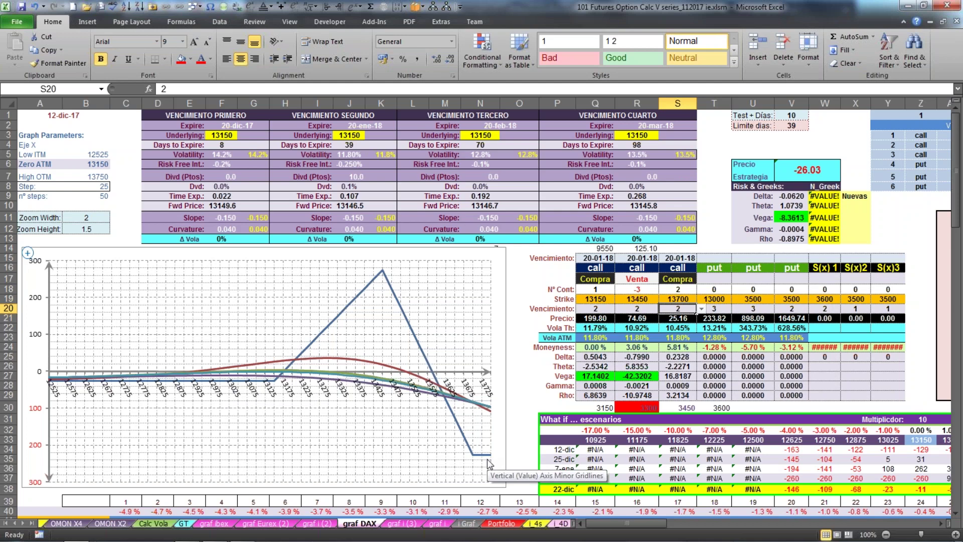
Set the strike of the third call leg back to 13600.
left_click(678, 297)
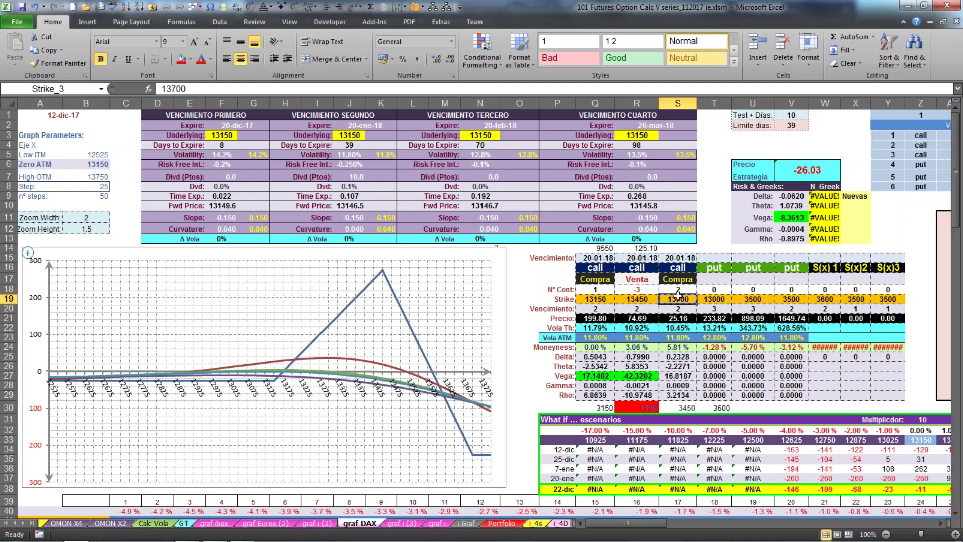
type("13600")
key("Return")
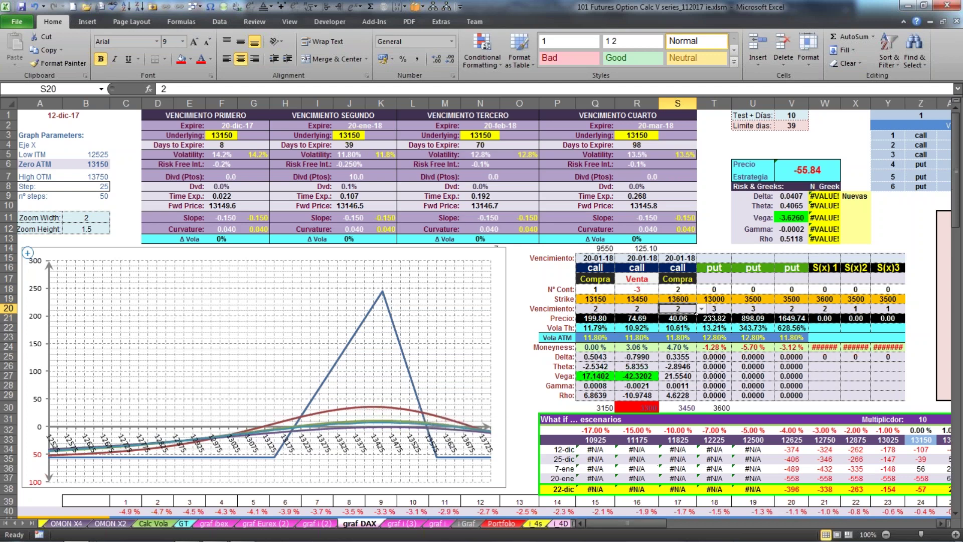
Examine the strategy's total vega formula, the first leg's expiry number and the Δ Vola cells of the third and second expiries.
left_click_drag(628, 525, 645, 526)
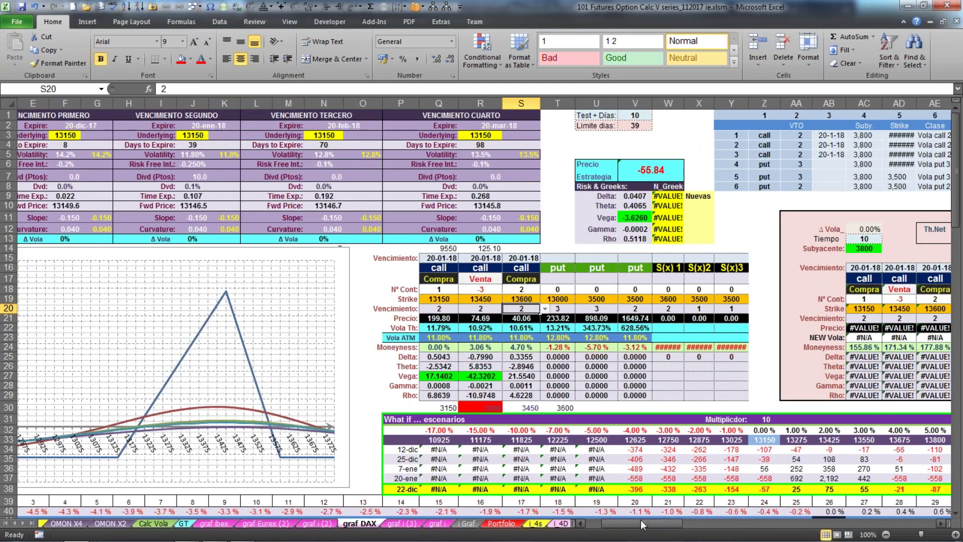
left_click(634, 218)
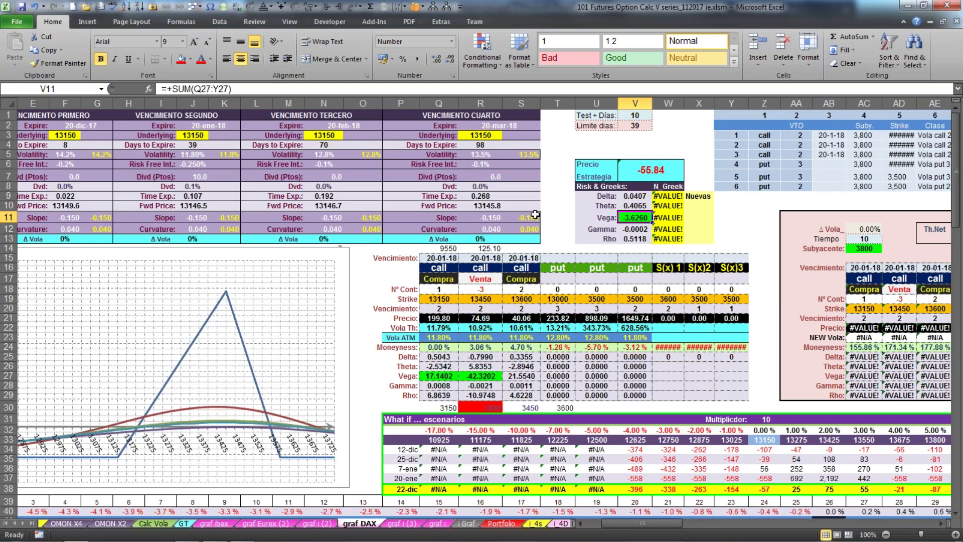
left_click(321, 240)
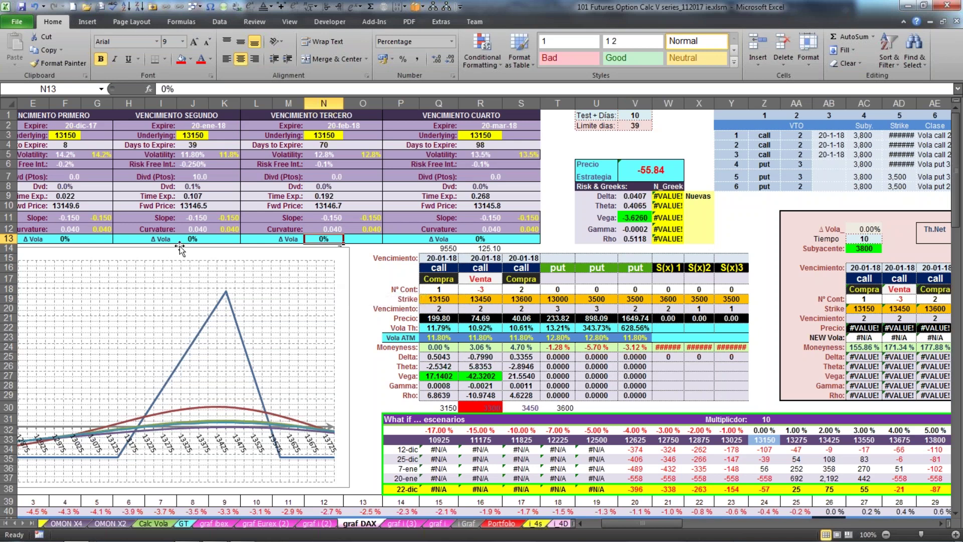
left_click(430, 308)
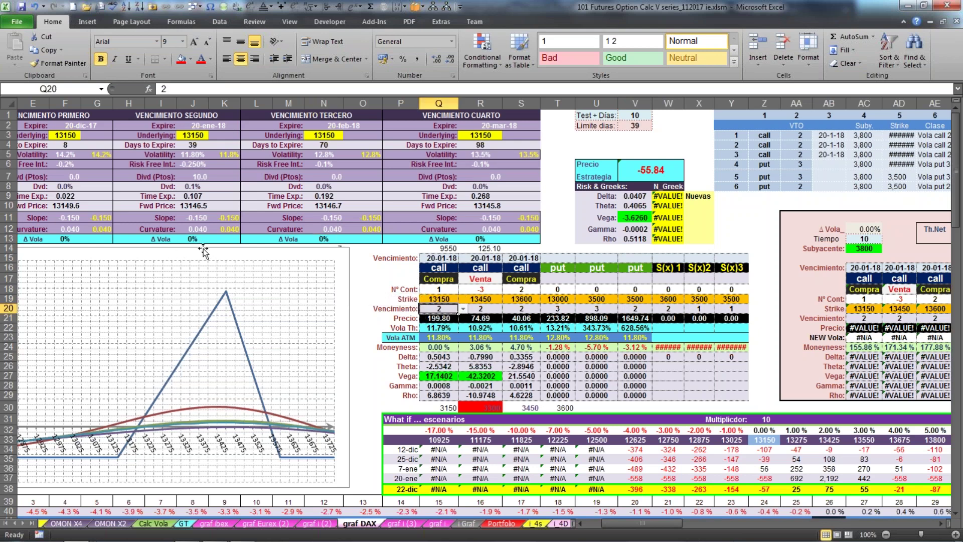
left_click(191, 238)
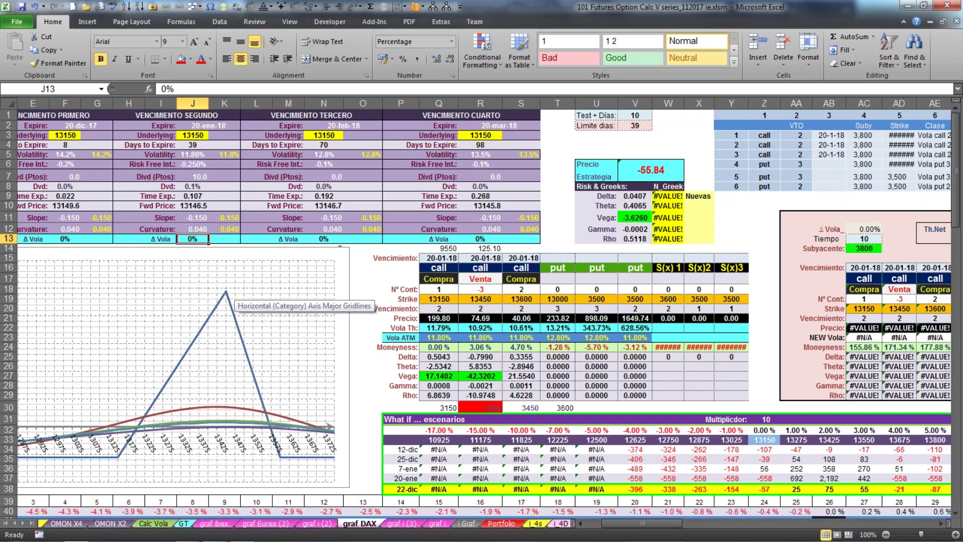
Examine the red curve on the DAX strategy chart and the row its series is plotted from.
left_click(225, 408)
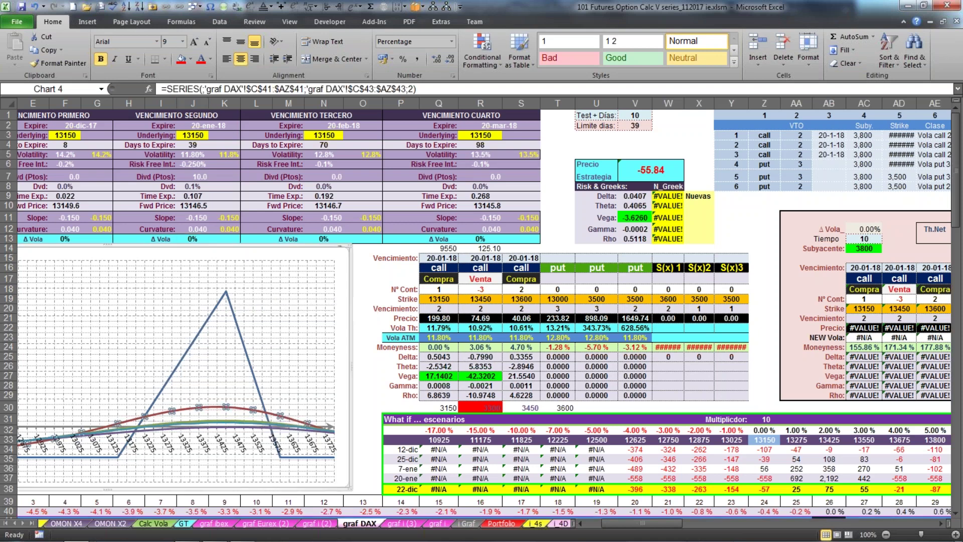
left_click(222, 423)
left_click(221, 409)
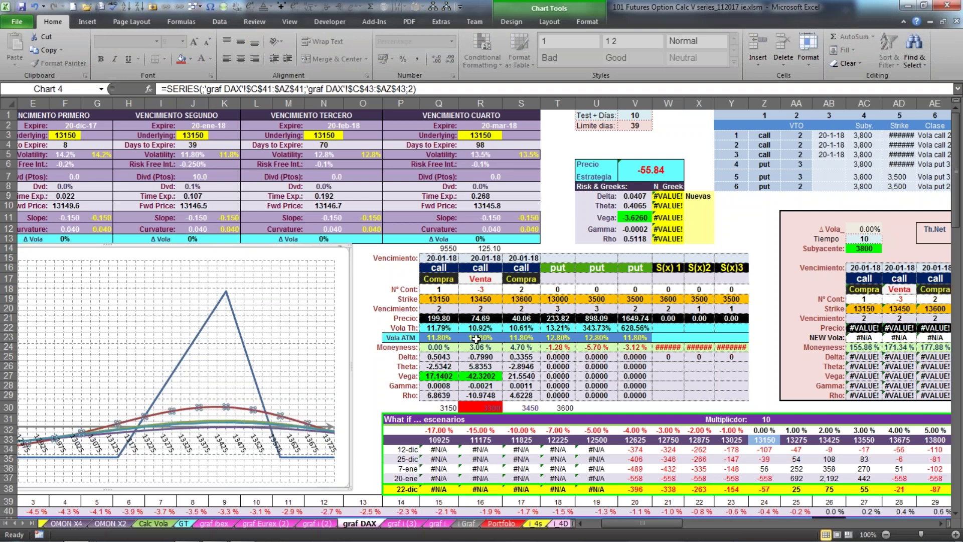
Set the second expiry's Δ Vola to 5% and inspect the curves on the chart.
left_click(193, 239)
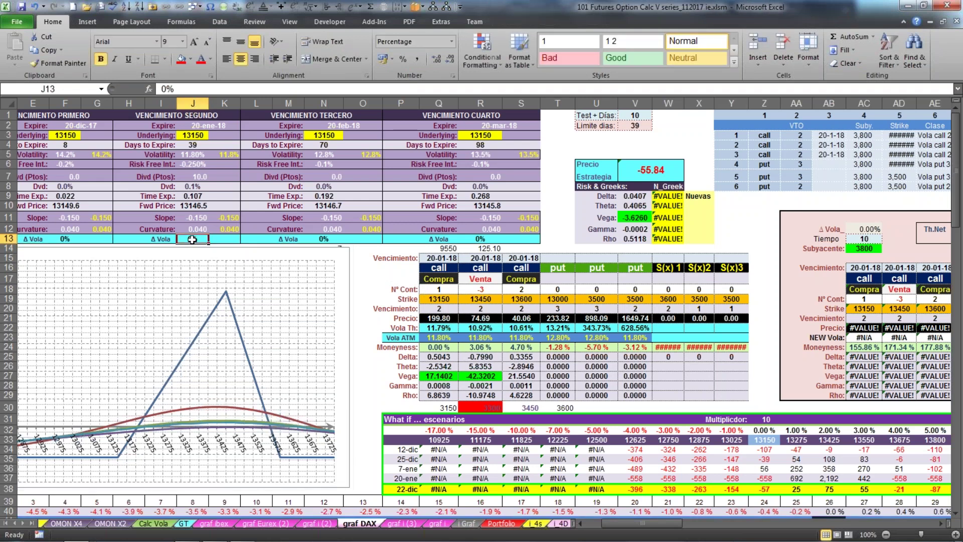
type("5%")
key("Return")
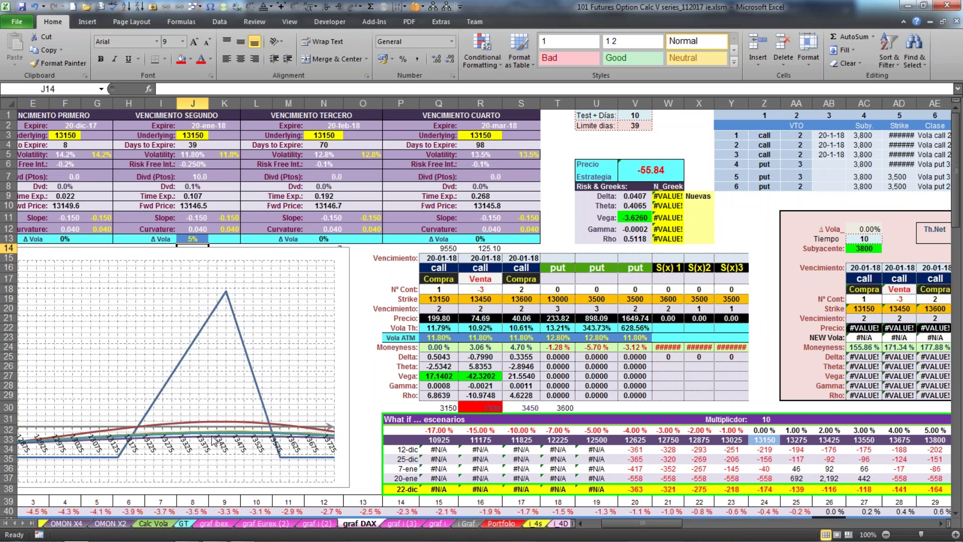
mouse_move(214, 441)
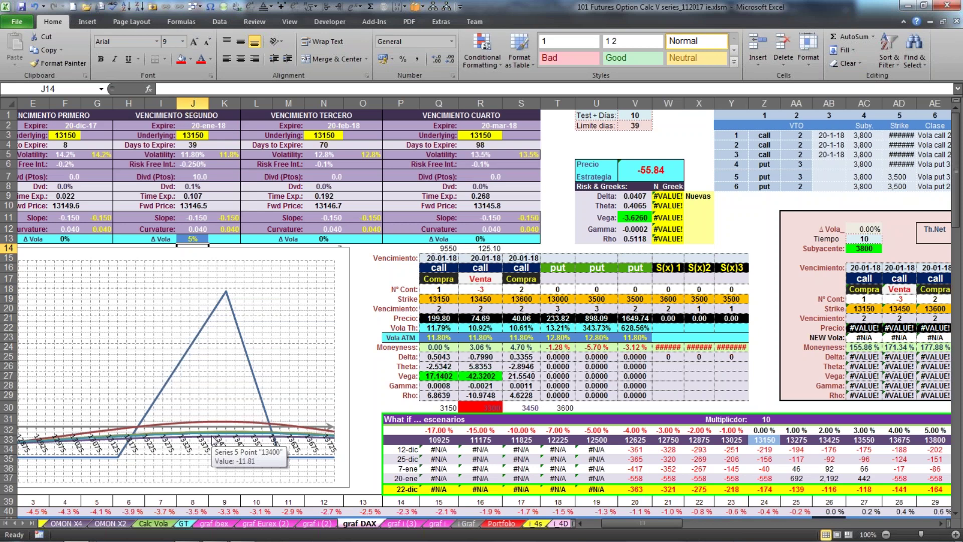
Set the second expiry's Δ Vola to -5% and inspect the curves on the chart.
left_click(195, 239)
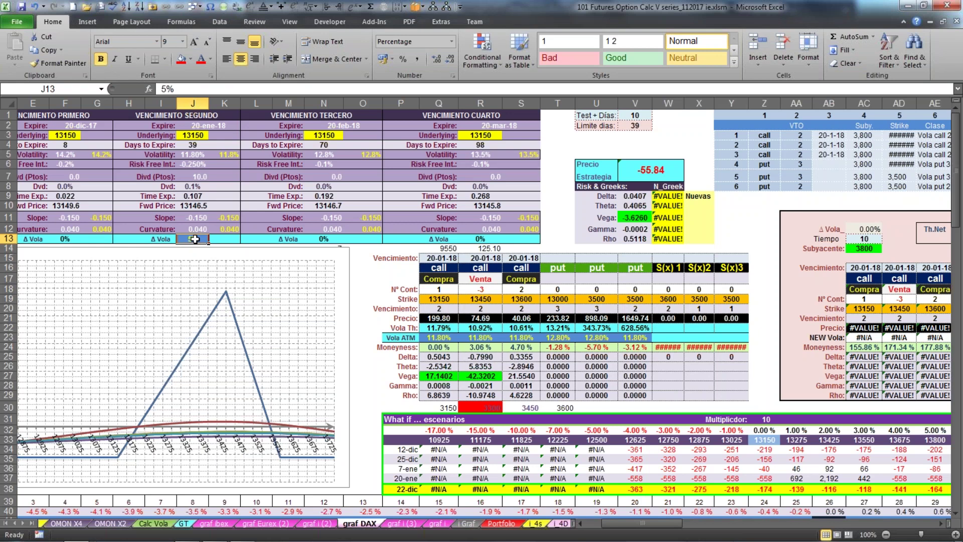
type("-5%")
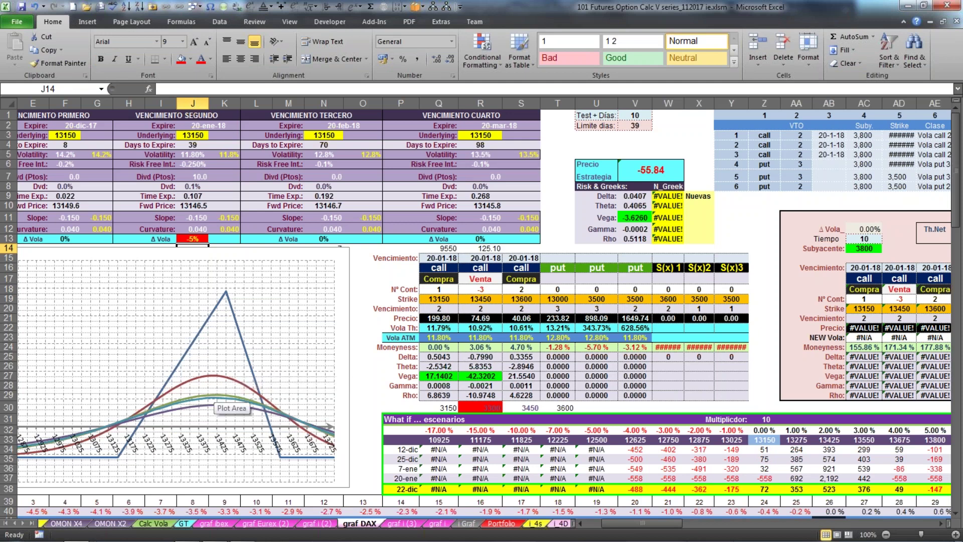
mouse_move(209, 413)
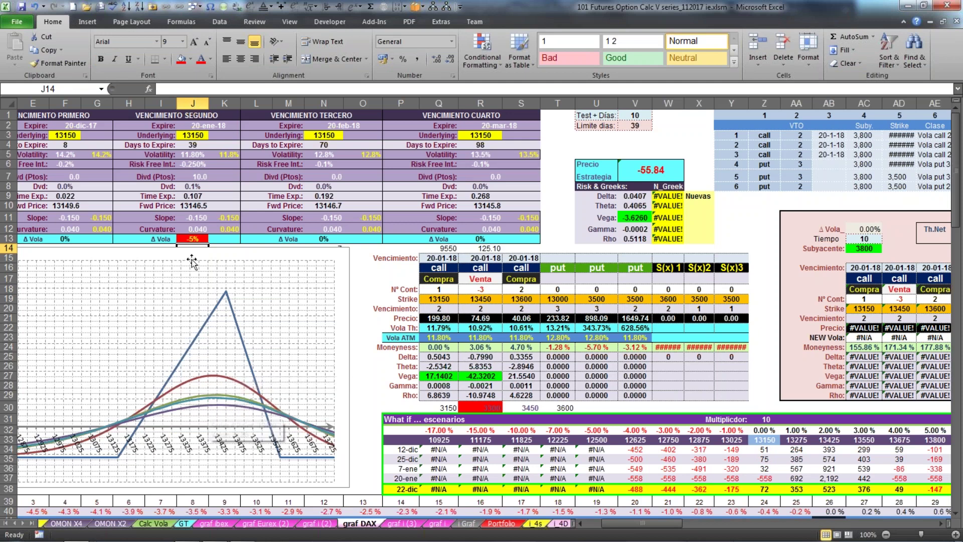
Set the second expiry's Δ Vola to -10%.
left_click(192, 239)
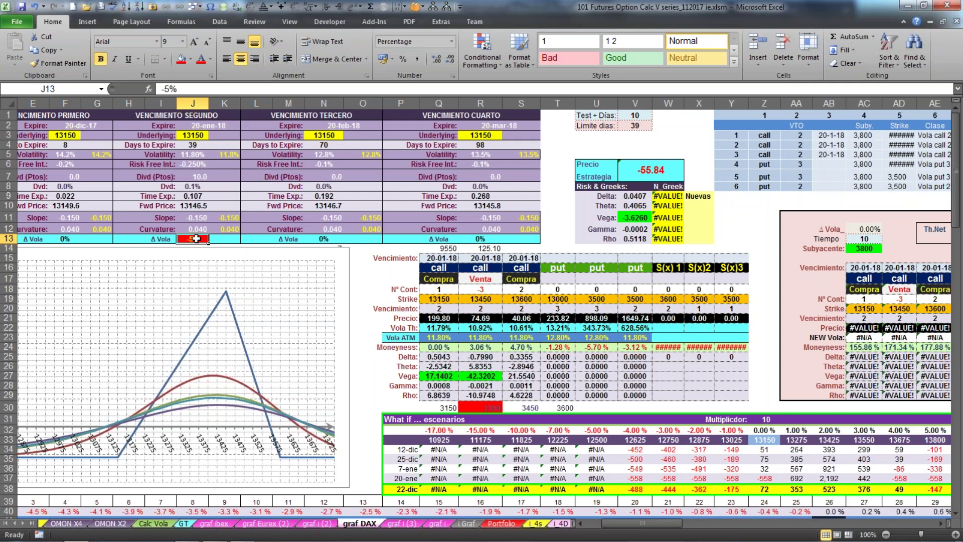
type("-10")
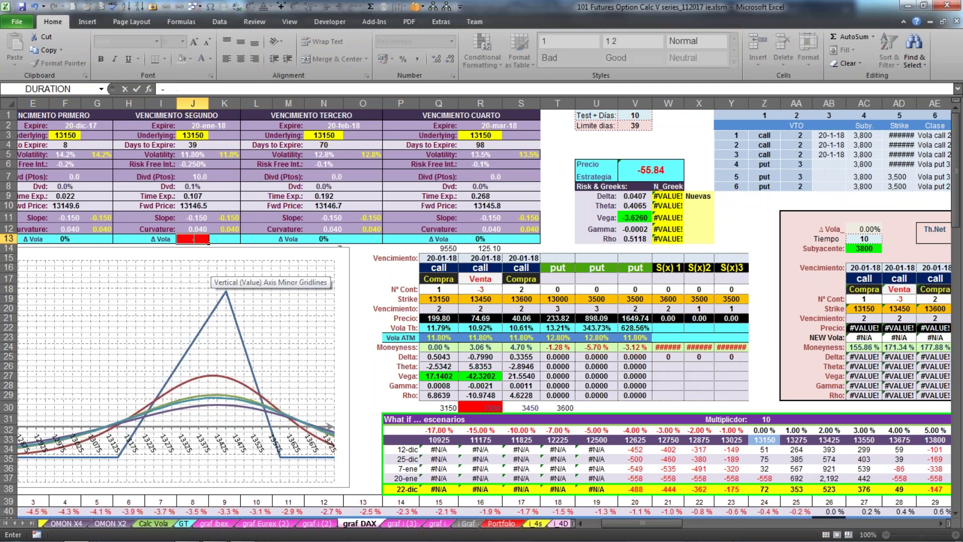
key("Return")
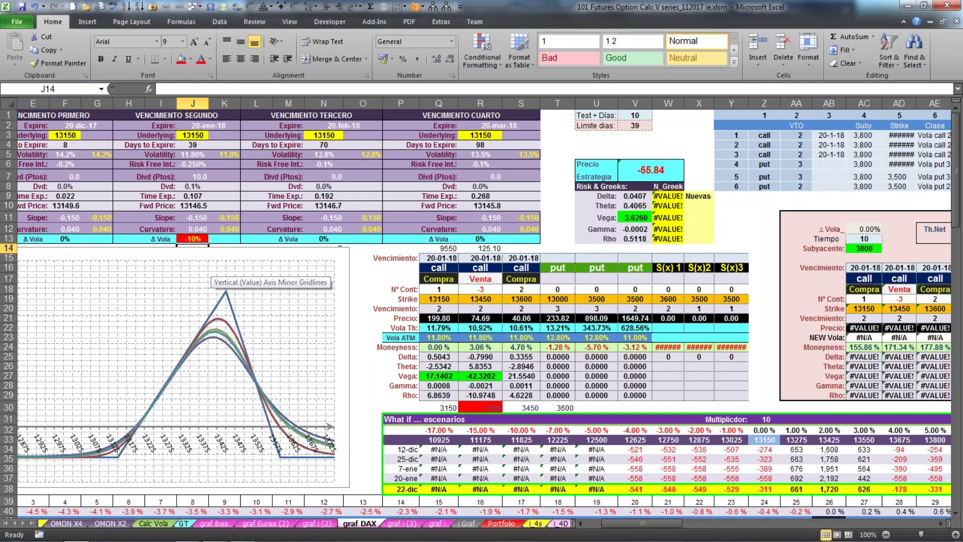
Set the second expiry's Δ Vola to 10%.
left_click(193, 239)
type("10%")
key("ctrl+Return")
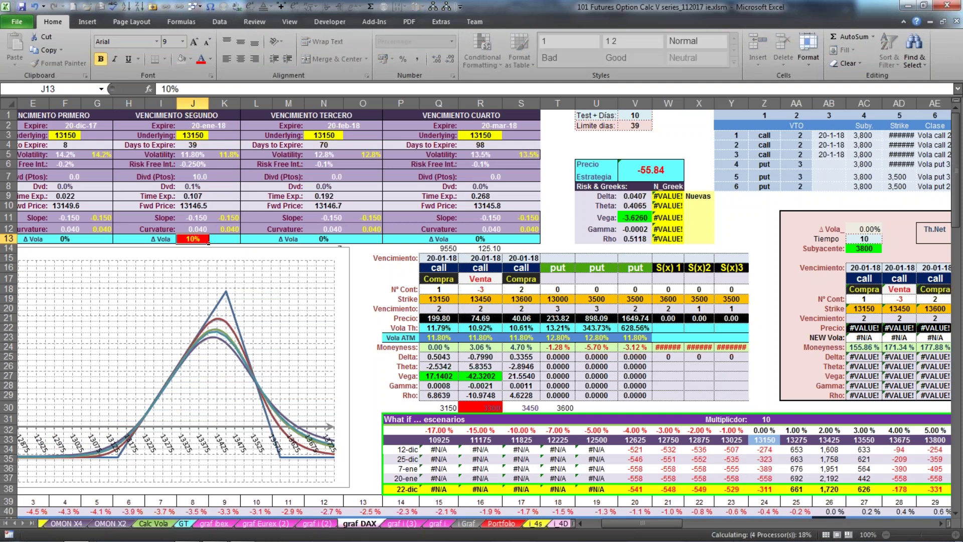
left_click(193, 248)
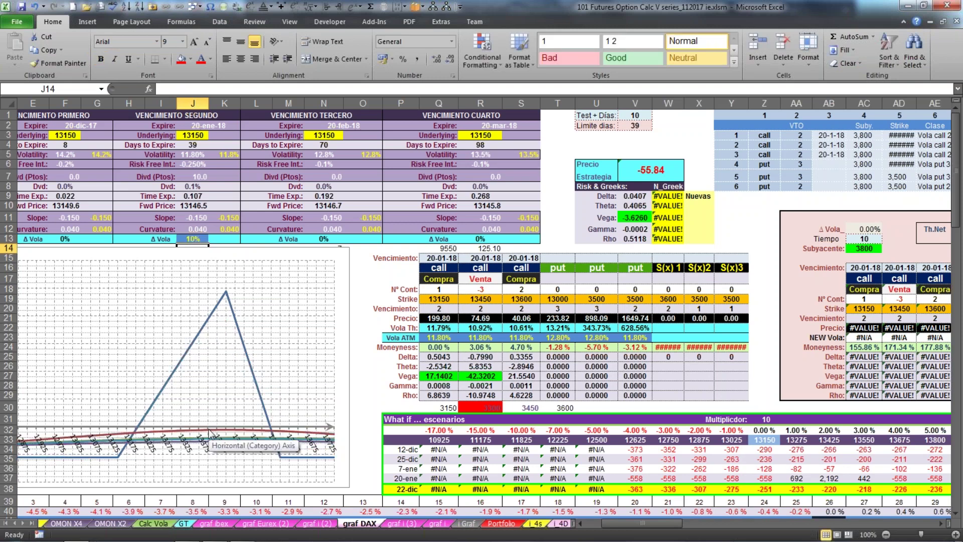
Examine the expiry date formula in the data table below the chart and match the red curve to its dated row.
scroll(210, 434, "down", 4)
left_click_drag(614, 522, 586, 524)
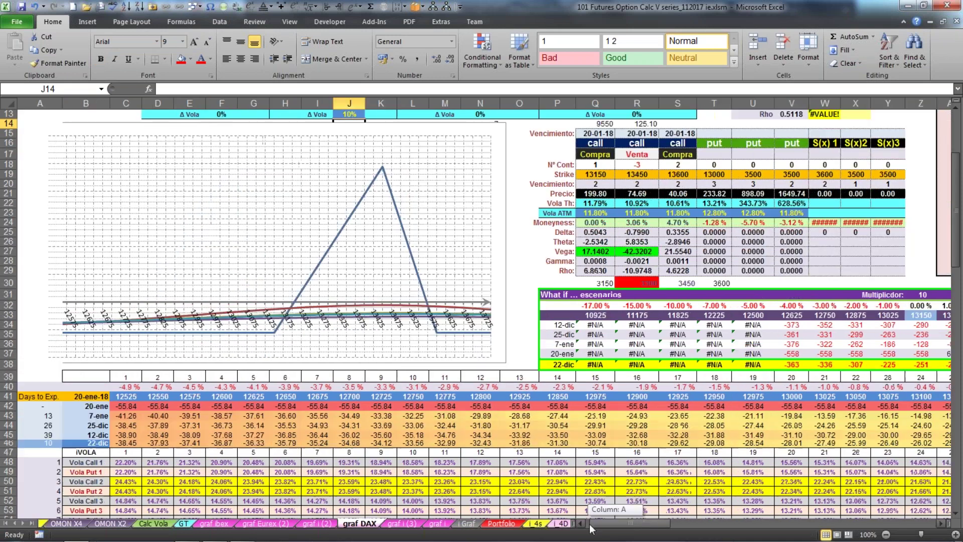
left_click(93, 397)
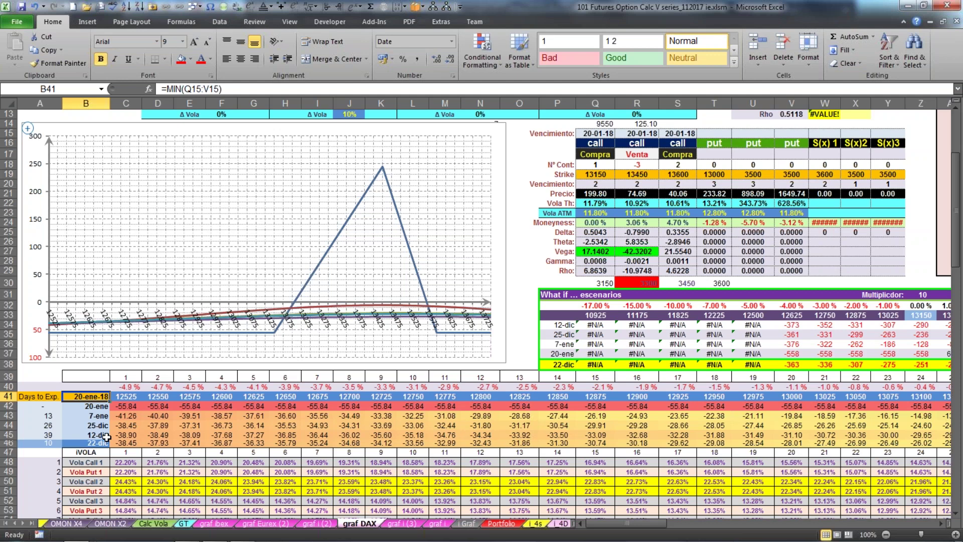
left_click(307, 306)
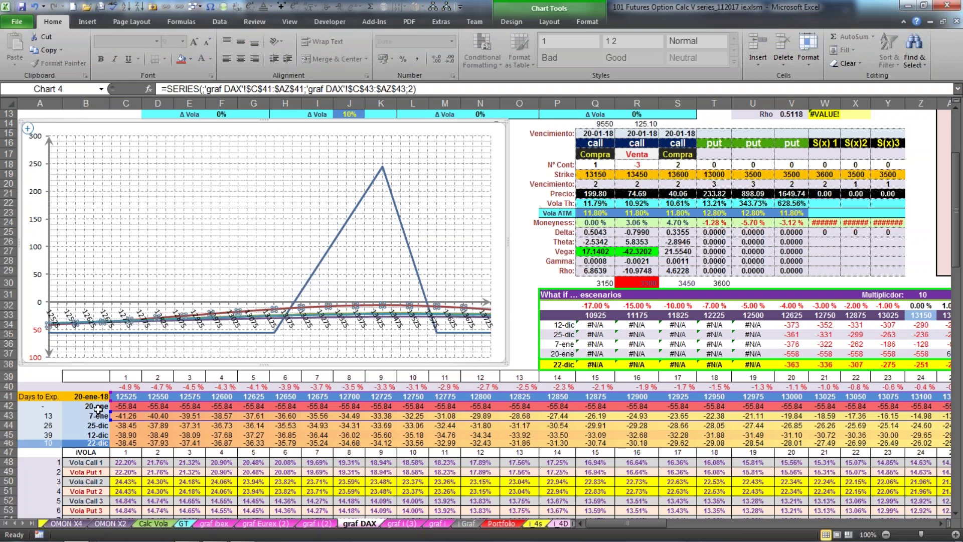
key("Escape")
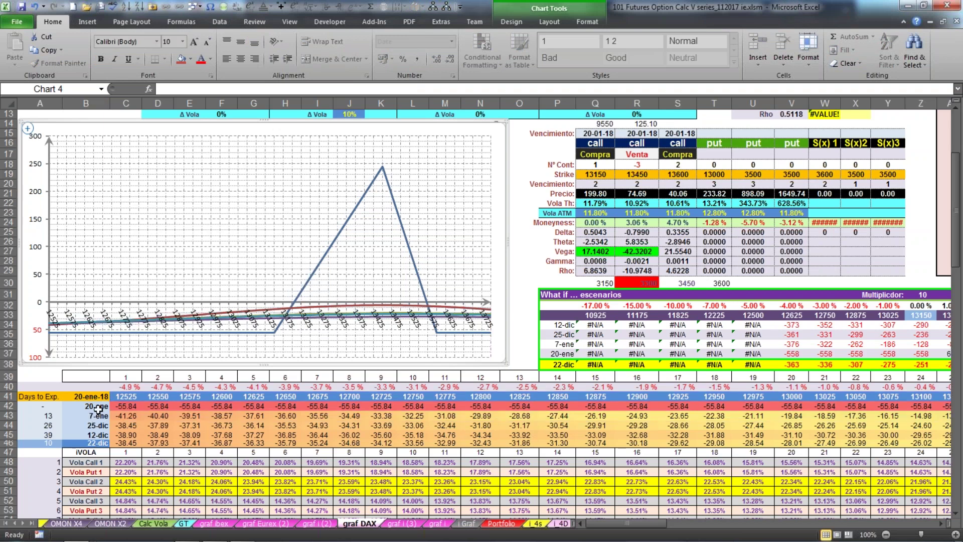
left_click(315, 307)
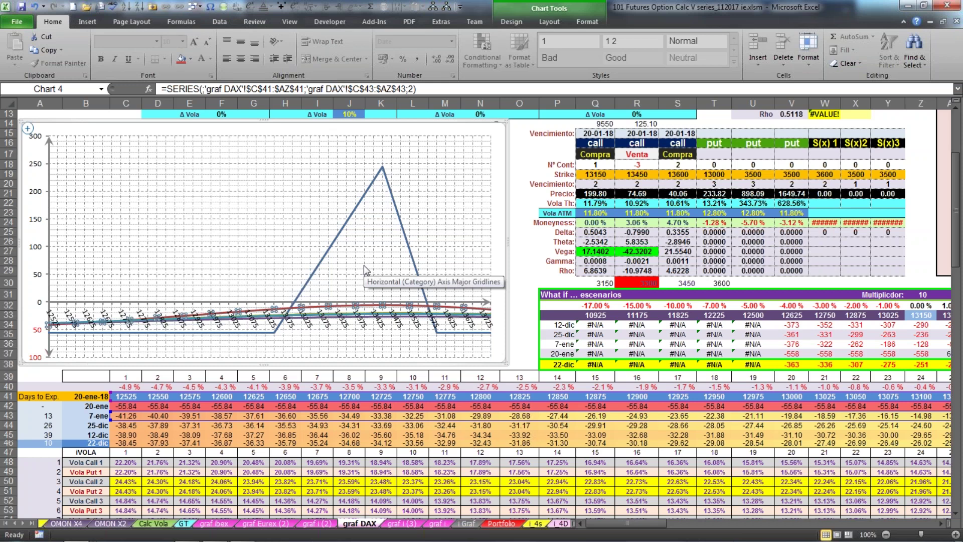
key("Escape")
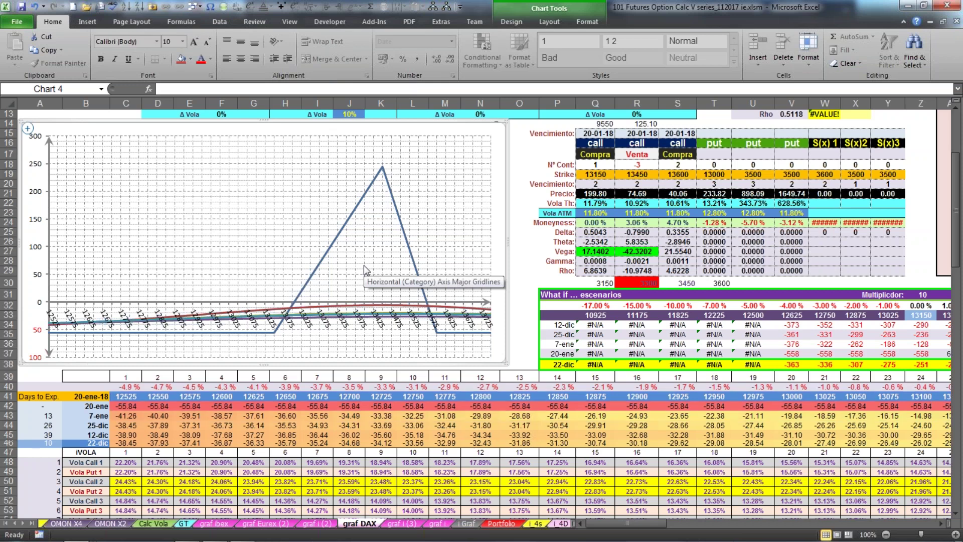
Set the Vencimiento of the 13150, 13450 and 13600 call legs to 3.
left_click(594, 185)
type("3")
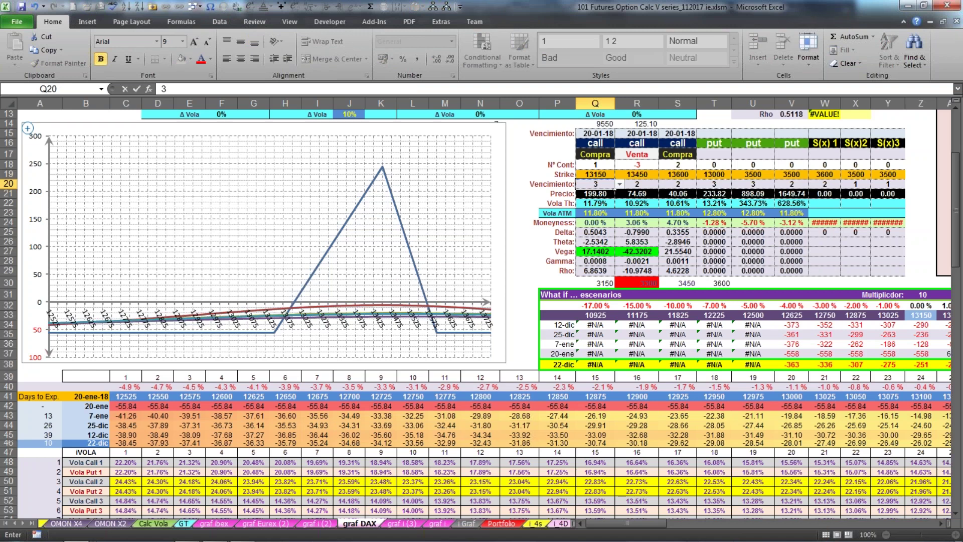
left_click(638, 184)
type("3")
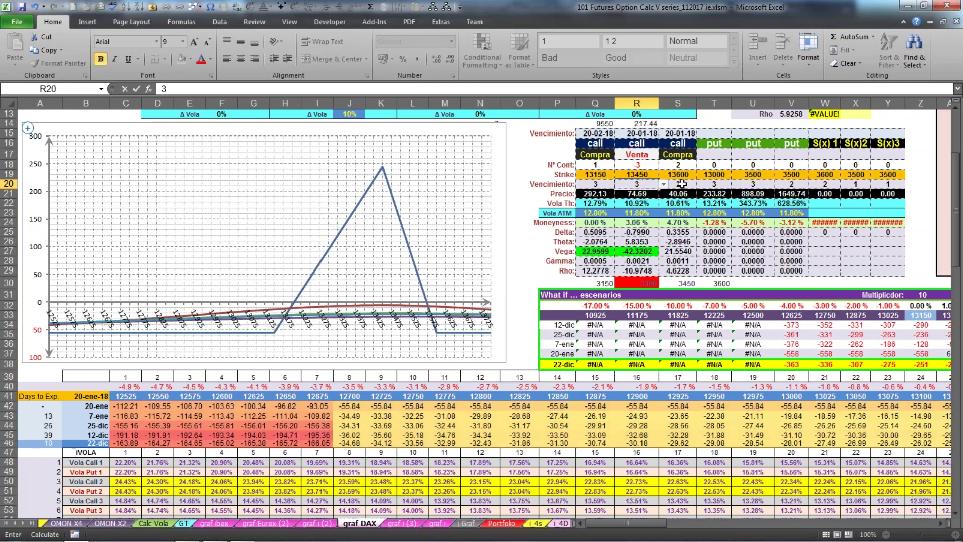
left_click(681, 183)
type("3")
key("Return")
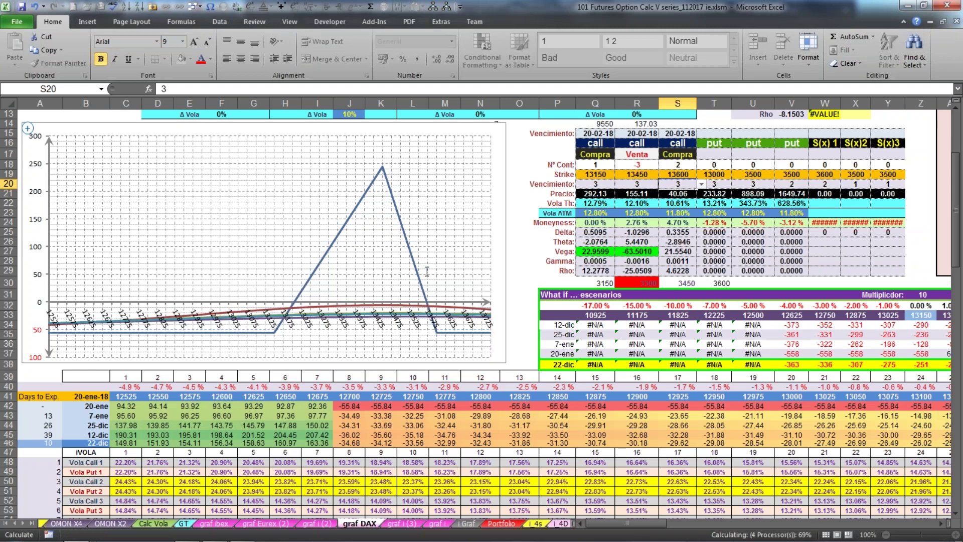
left_click(521, 251)
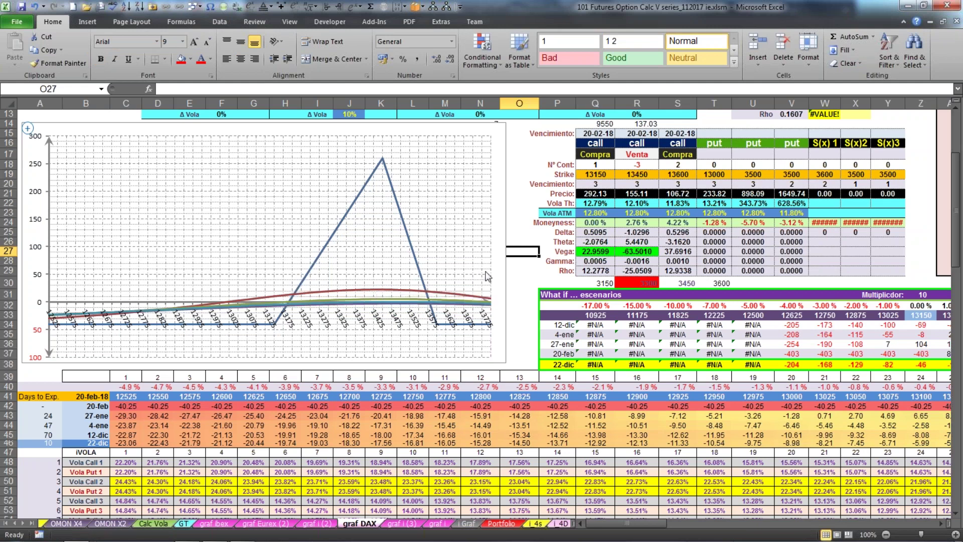
Set the Δ Vola of the second expiry (Vencimiento Segundo) to 0%.
scroll(476, 275, "up", 4)
left_click(357, 239)
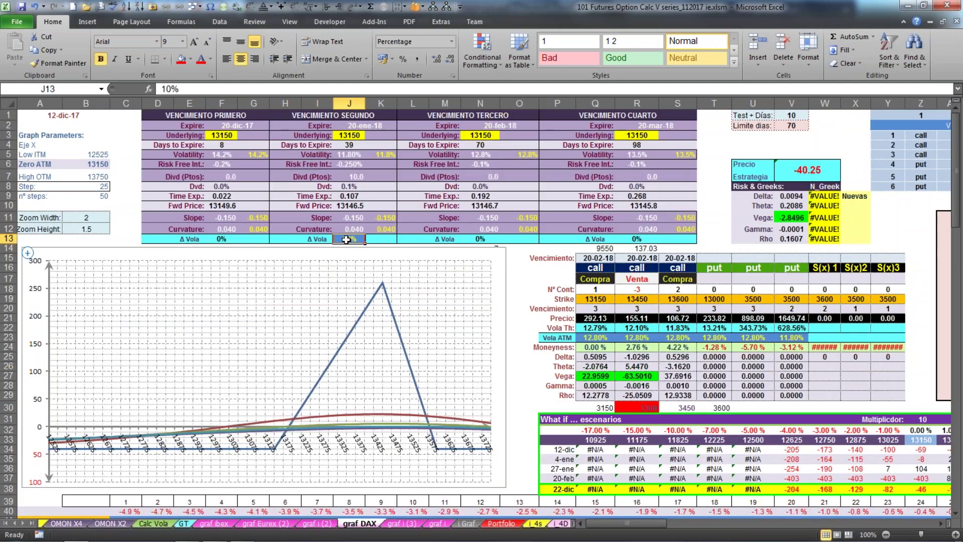
type("0")
key("Return")
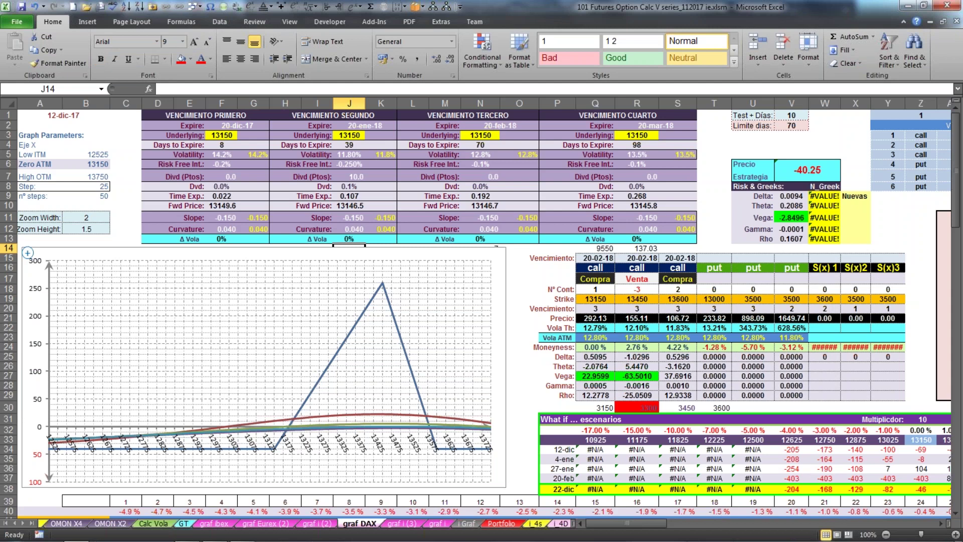
left_click(352, 239)
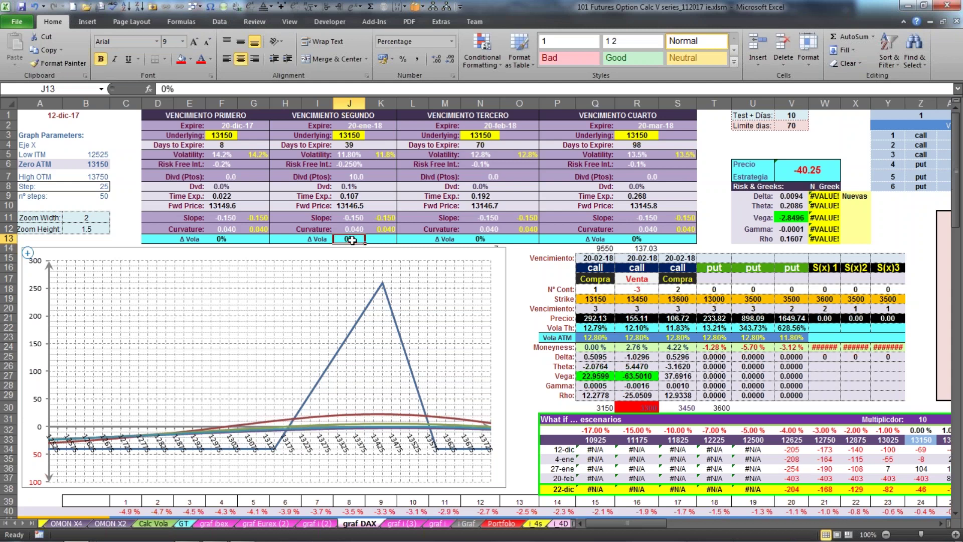
type("5")
key("Return")
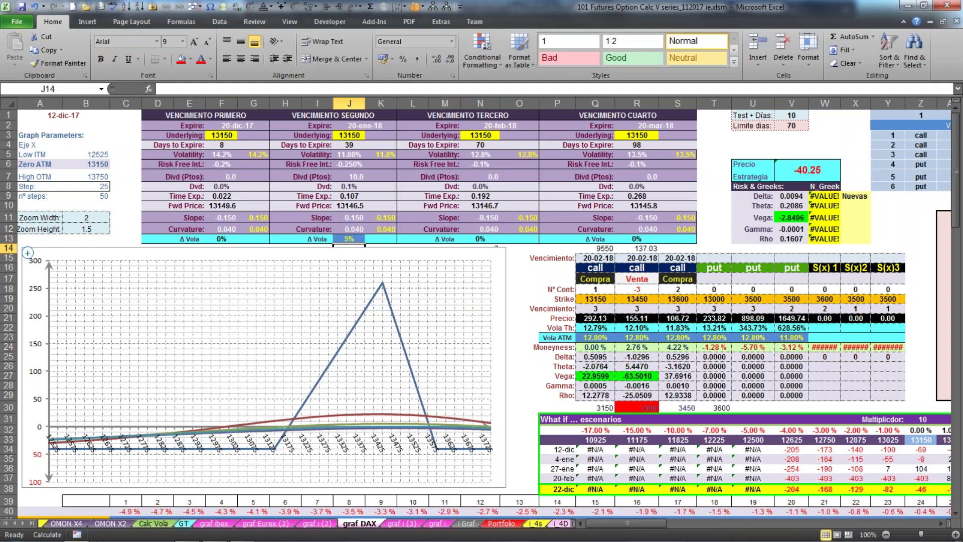
left_click(349, 239)
type("0")
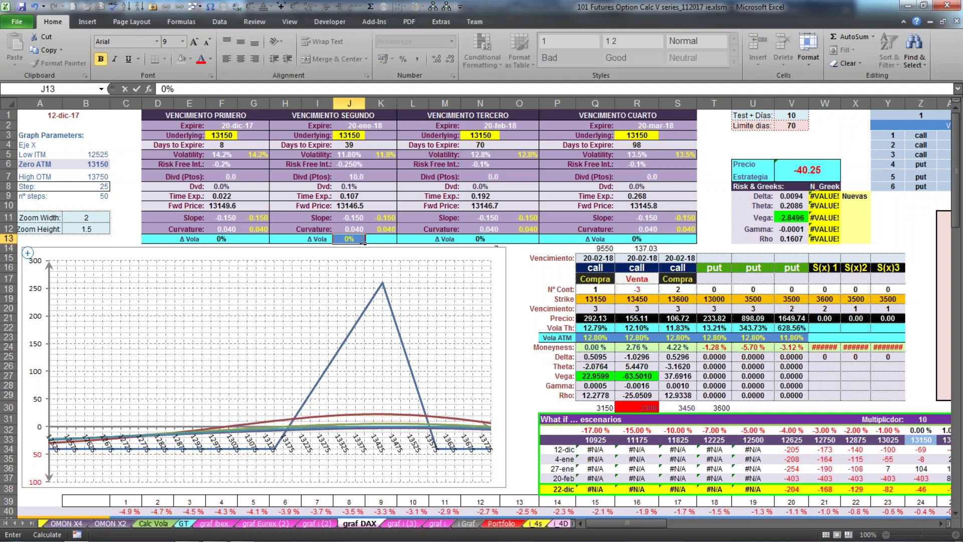
Set the Δ Vola of the third expiry (Vencimiento Tercero) to 5%.
left_click(482, 238)
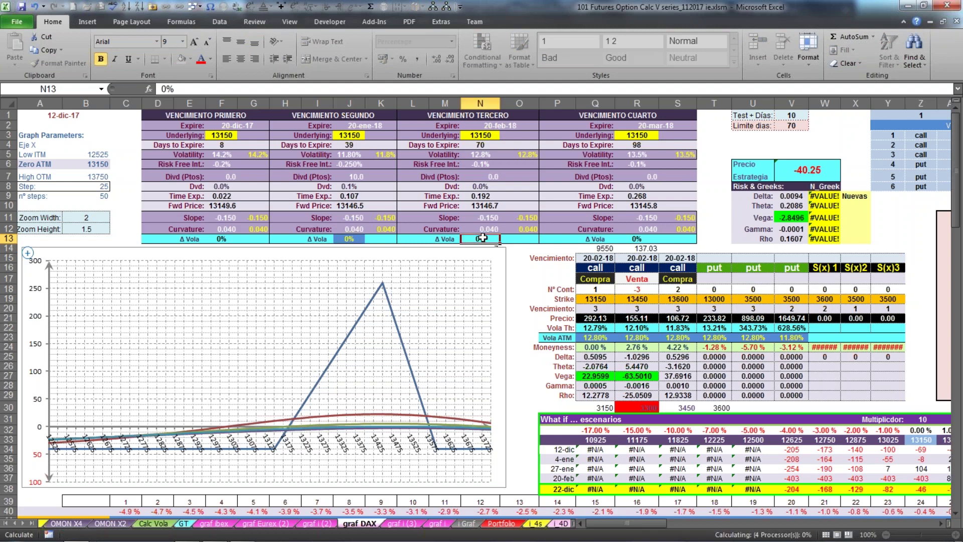
type("5")
left_click(498, 242)
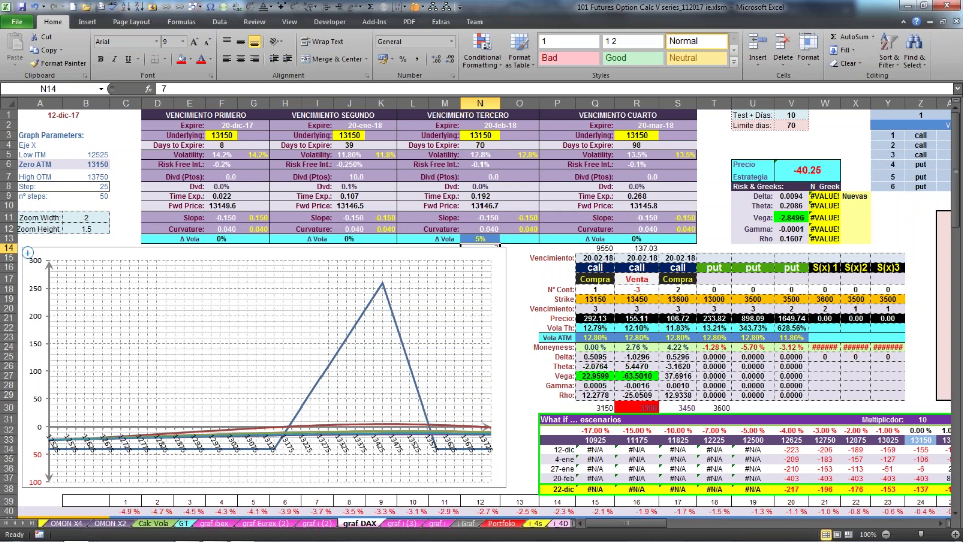
Set the third expiry's Δ Vola to -5% and inspect the strategy's total vega and price.
left_click(482, 239)
type("-5%")
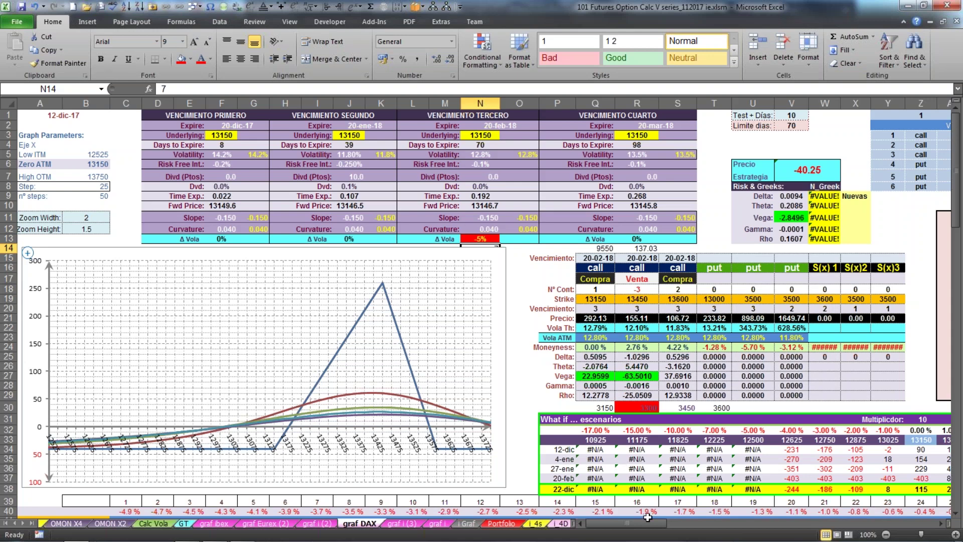
left_click_drag(632, 524, 649, 521)
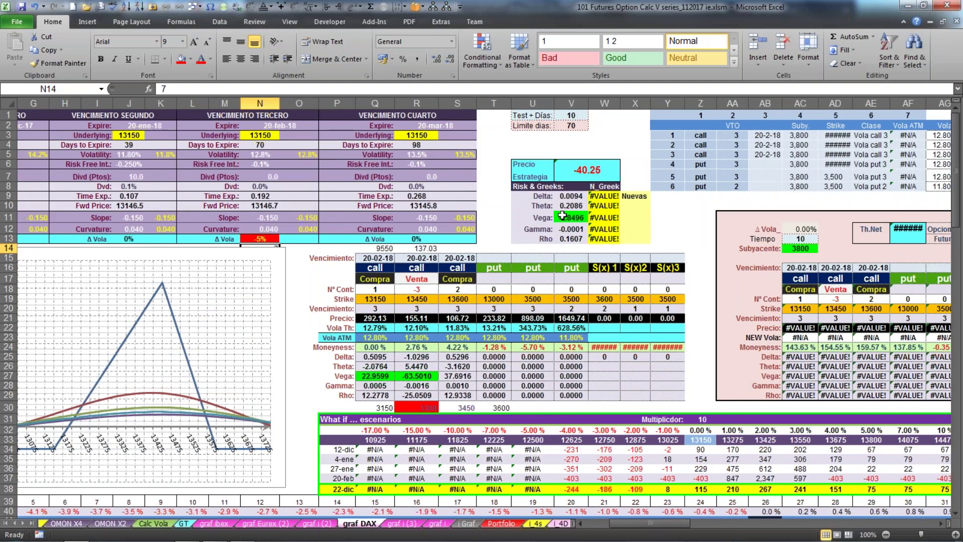
left_click(571, 217)
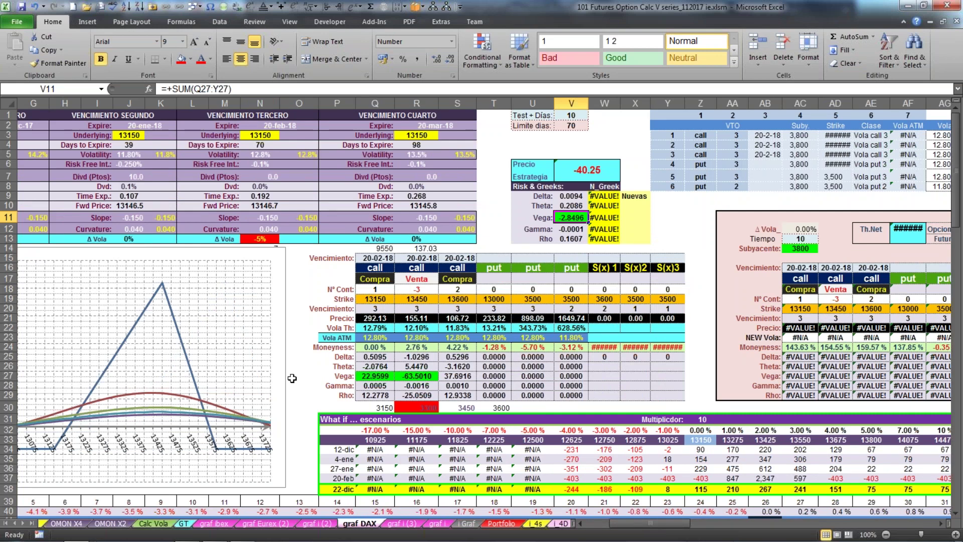
left_click(582, 167)
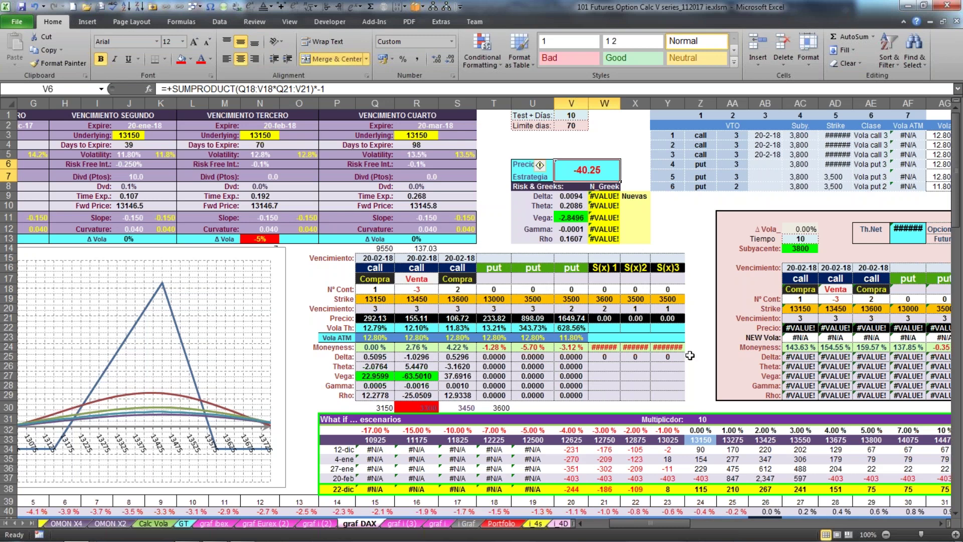
left_click_drag(650, 522, 598, 523)
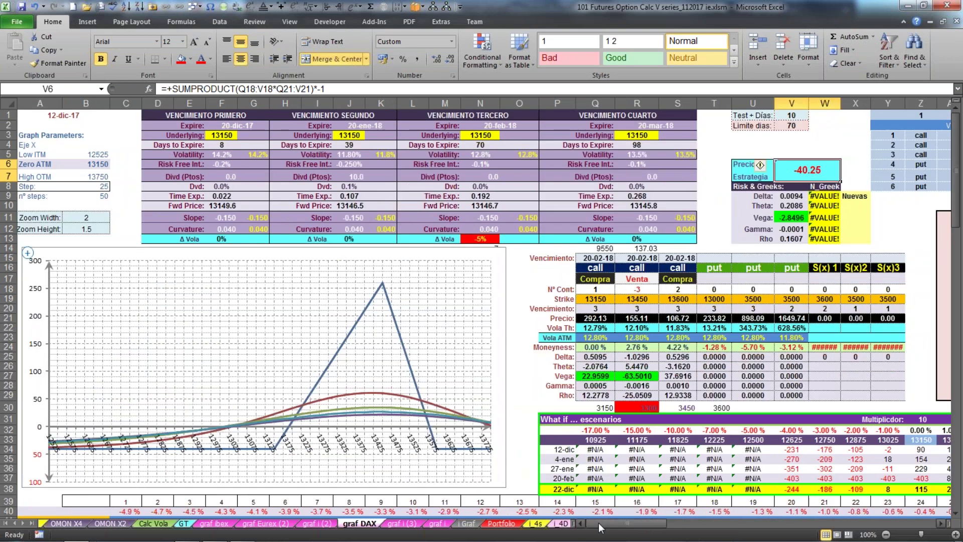
Set the number of contracts of the 13150, 13450 and 13600 calls to -1, 3 and -2.
left_click(595, 288)
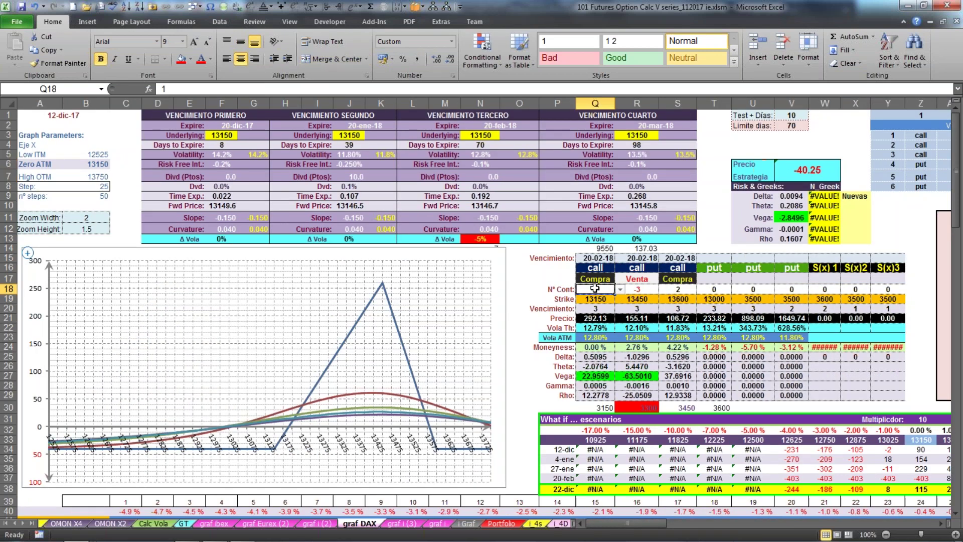
type("-1")
key("Return")
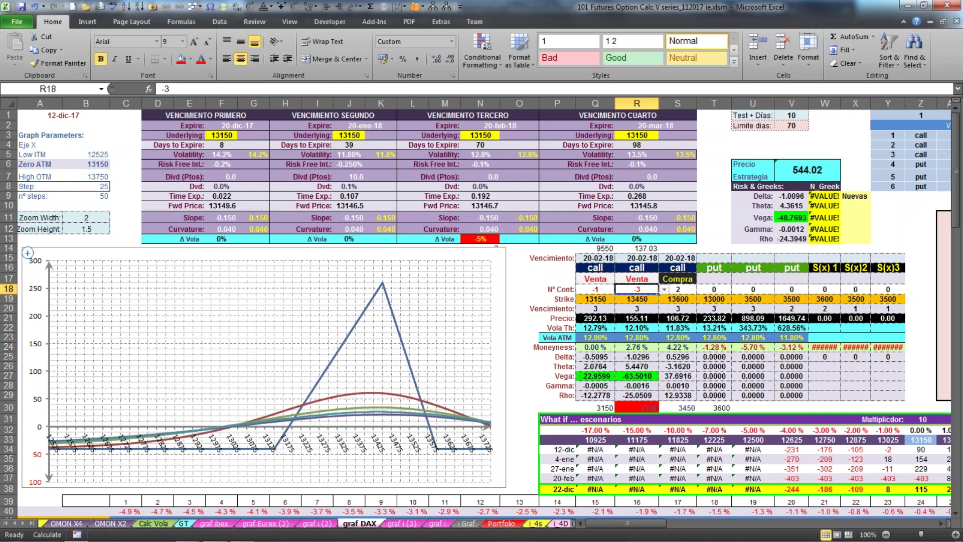
type("3")
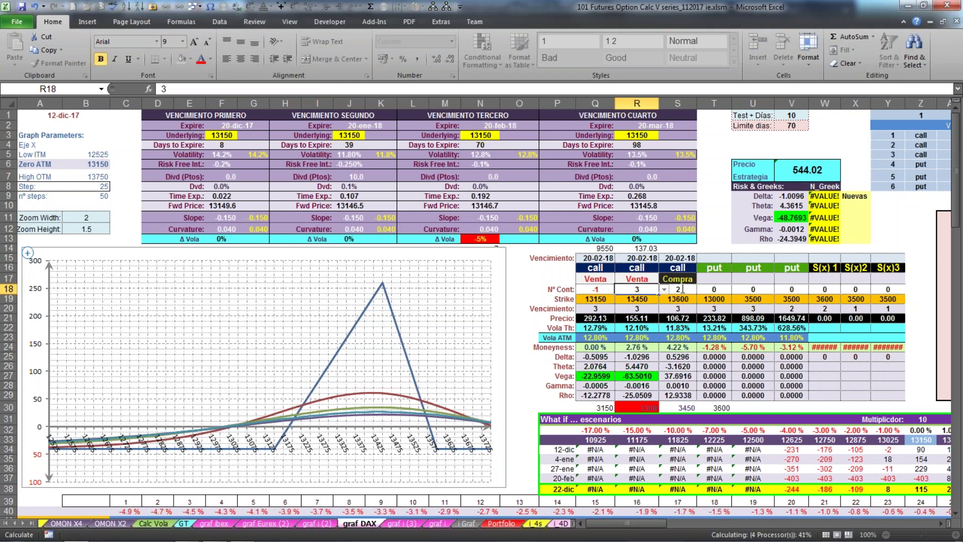
left_click(681, 289)
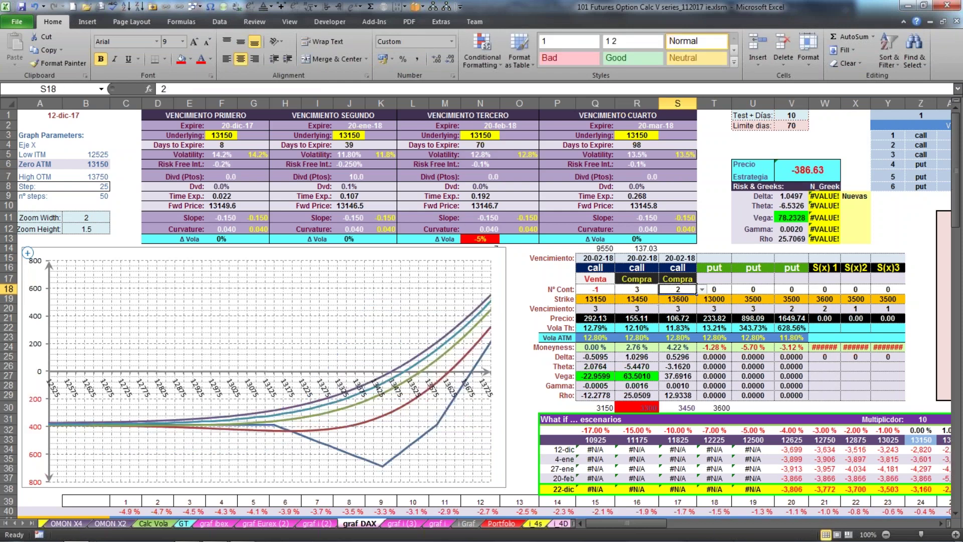
type("-2")
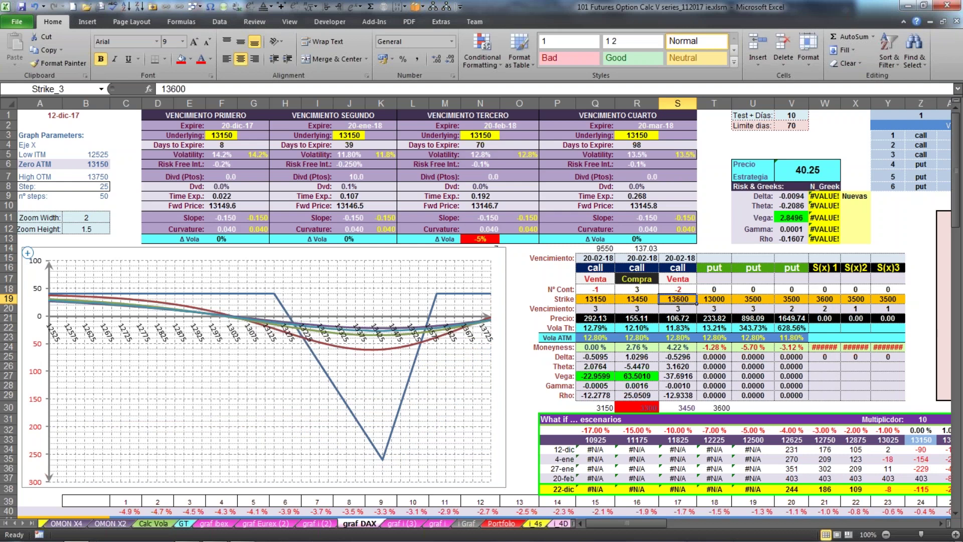
Set the third expiry's Δ Vola to 5% and examine the strategy's curves in the payoff chart.
left_click_drag(639, 523, 657, 519)
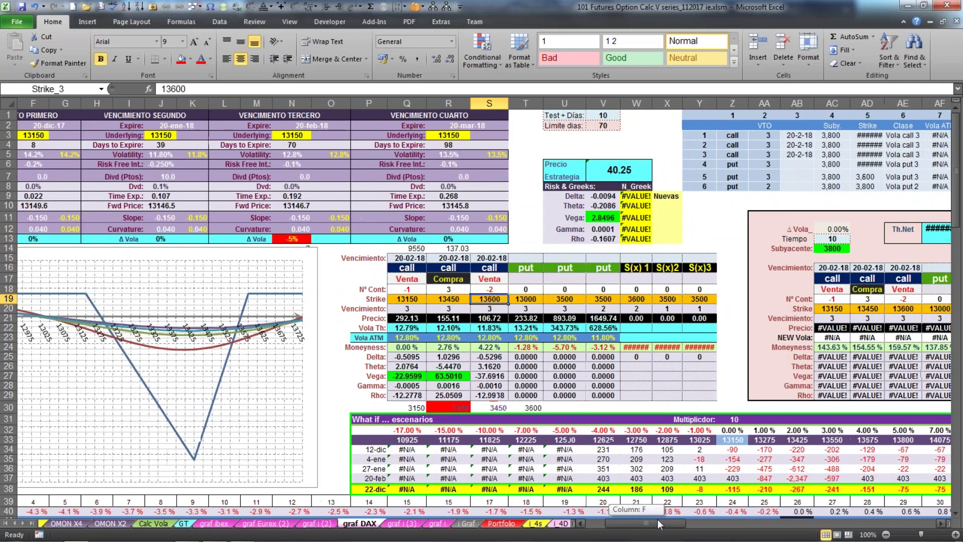
left_click(604, 217)
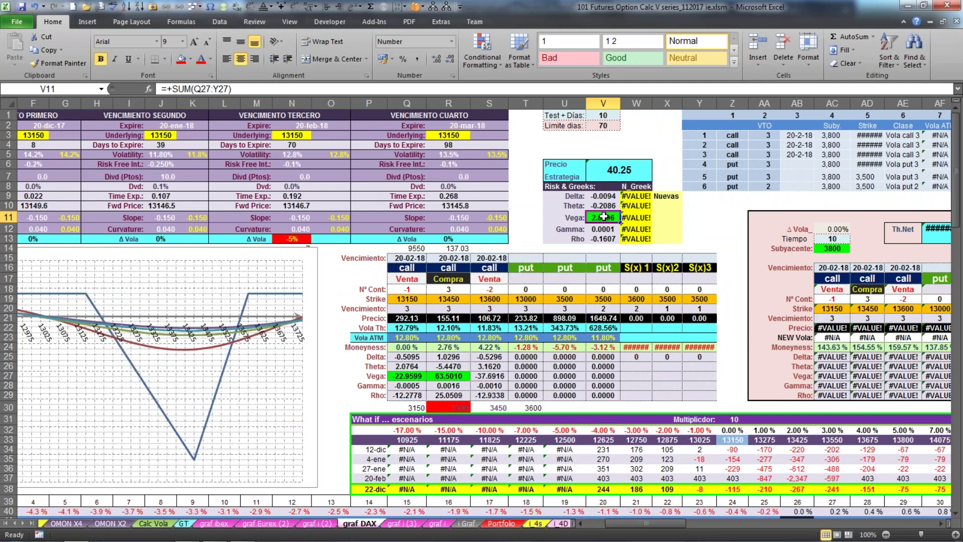
left_click(284, 239)
type("5%")
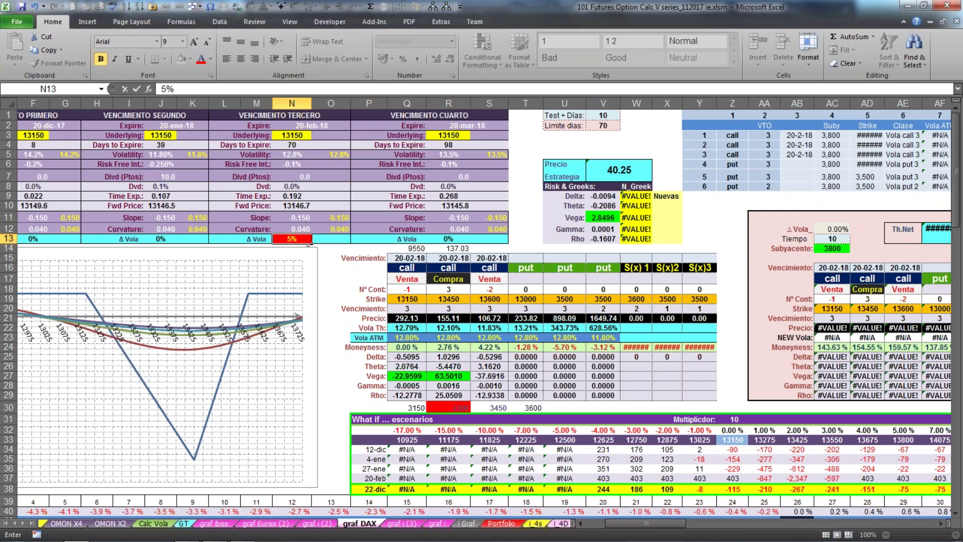
key("Return")
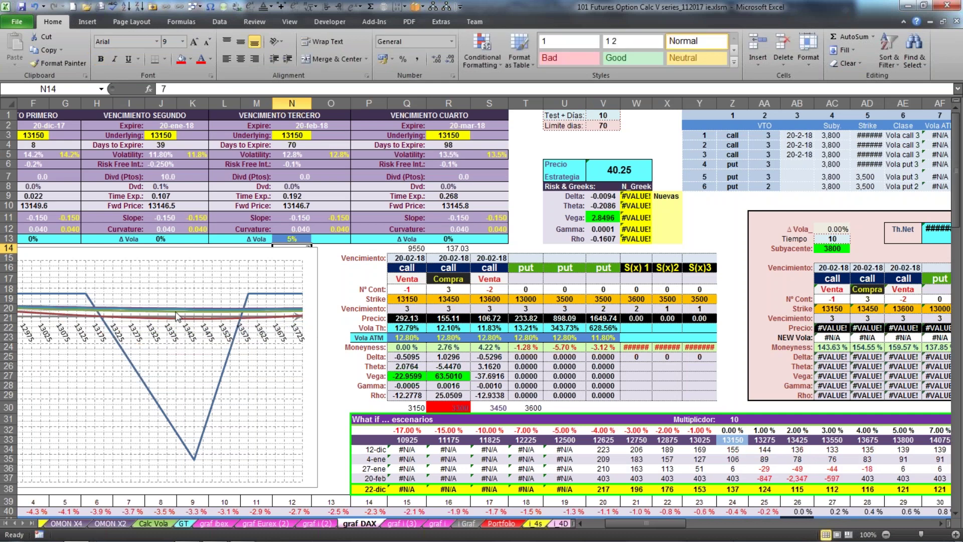
mouse_move(176, 314)
left_click(151, 317)
scroll(241, 366, "down", 3)
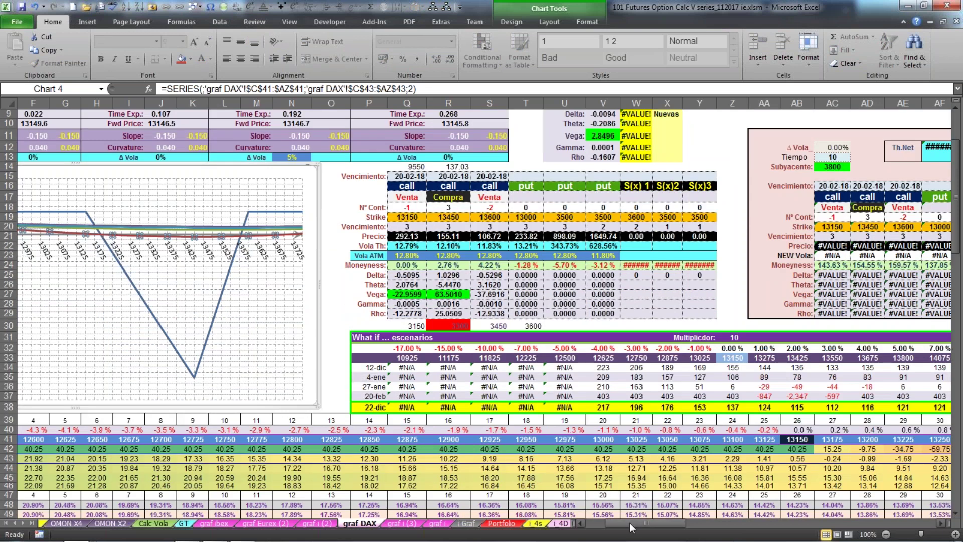
left_click_drag(630, 523, 598, 521)
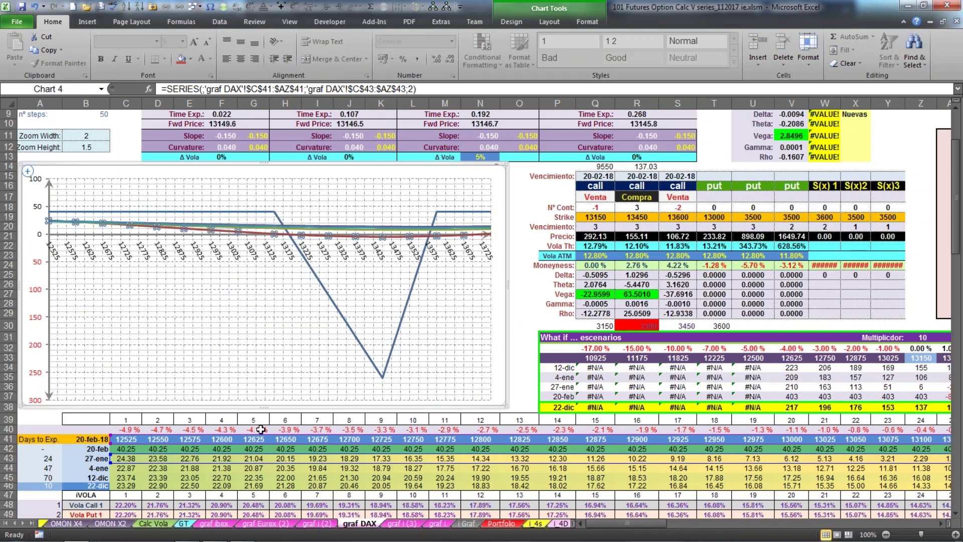
left_click(380, 244)
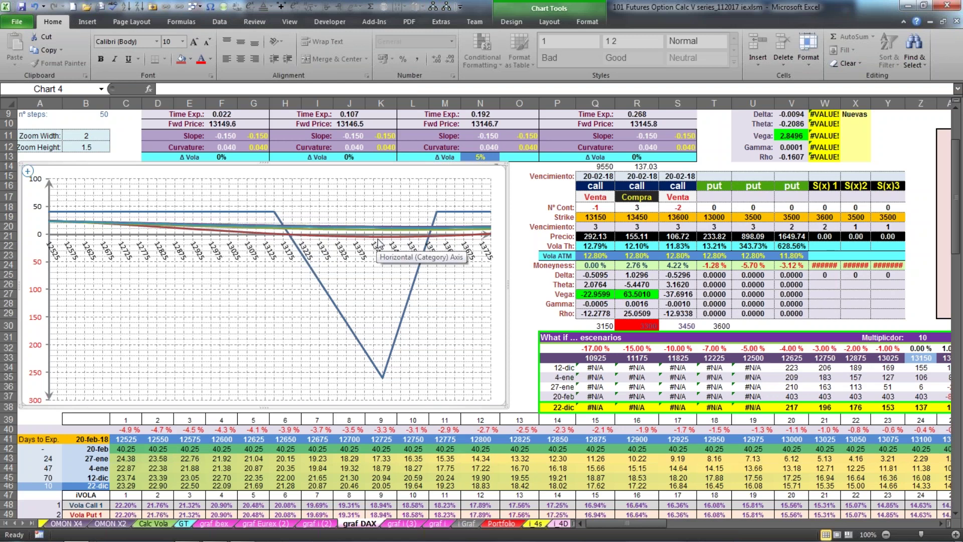
Fill the vega cells of the three call legs (Q27:S27) with bright green.
left_click_drag(601, 523, 633, 522)
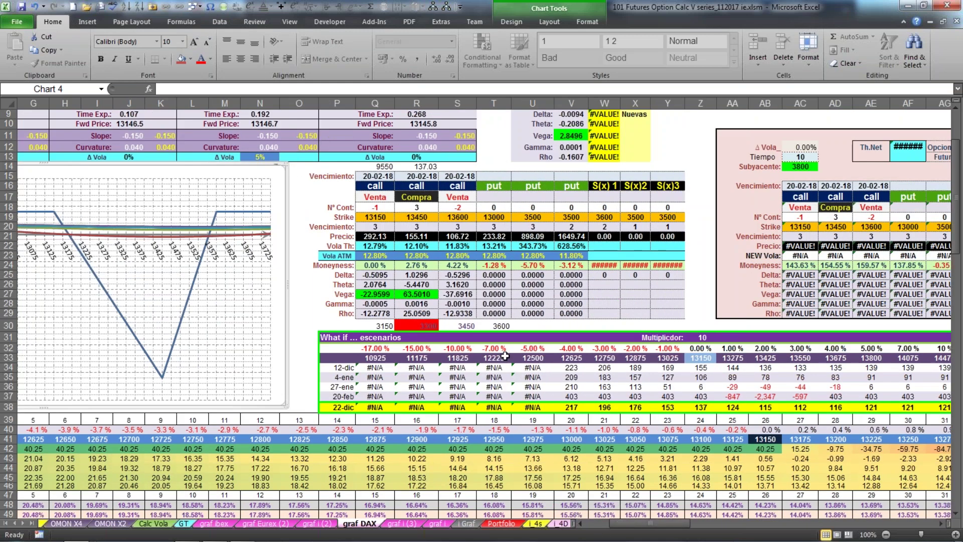
left_click_drag(369, 295, 468, 294)
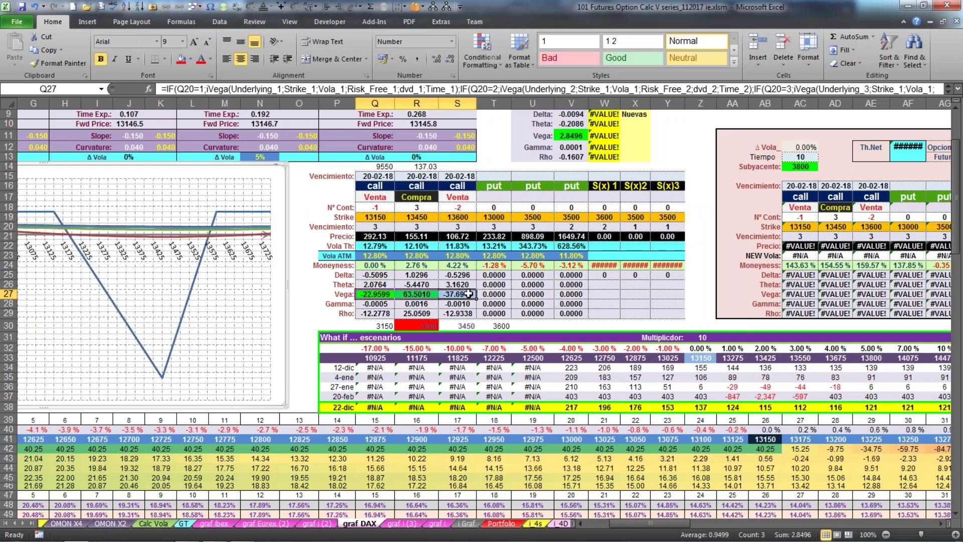
left_click(192, 60)
left_click(207, 167)
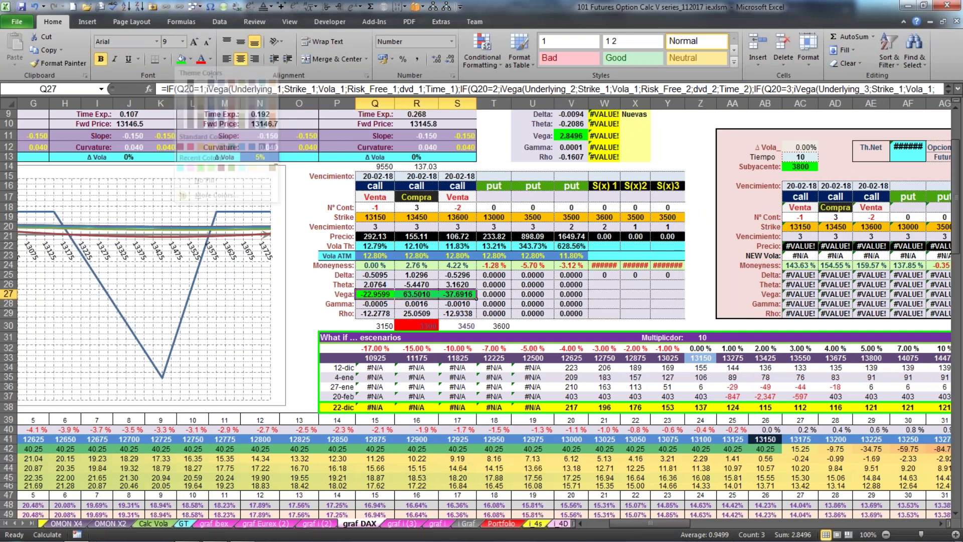
left_click(370, 303)
left_click(370, 294)
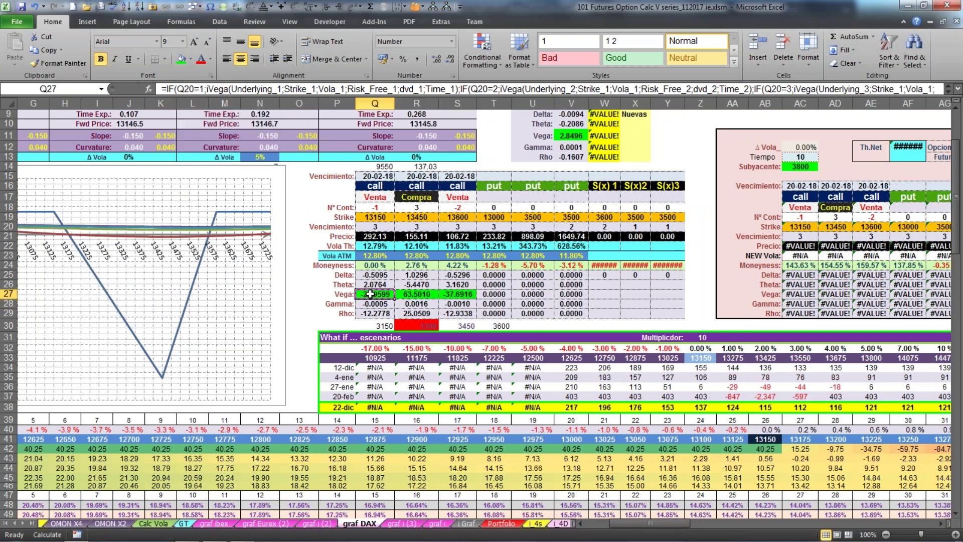
left_click(410, 295)
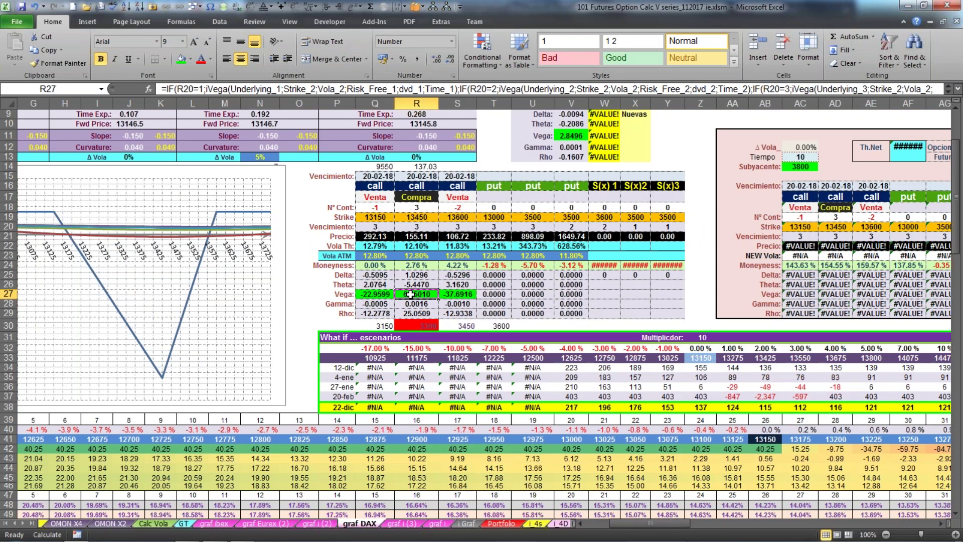
Set the number of contracts of the 13450 call to 1 and compare its vega with the 13150 call's.
left_click(414, 206)
type("1")
key("Return")
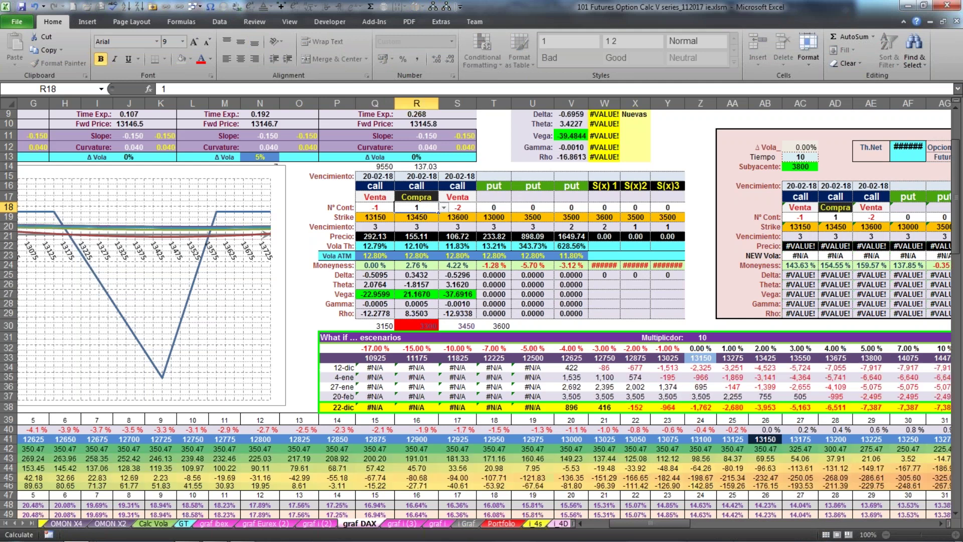
left_click(407, 294)
left_click(369, 295)
left_click(407, 294)
left_click(416, 208)
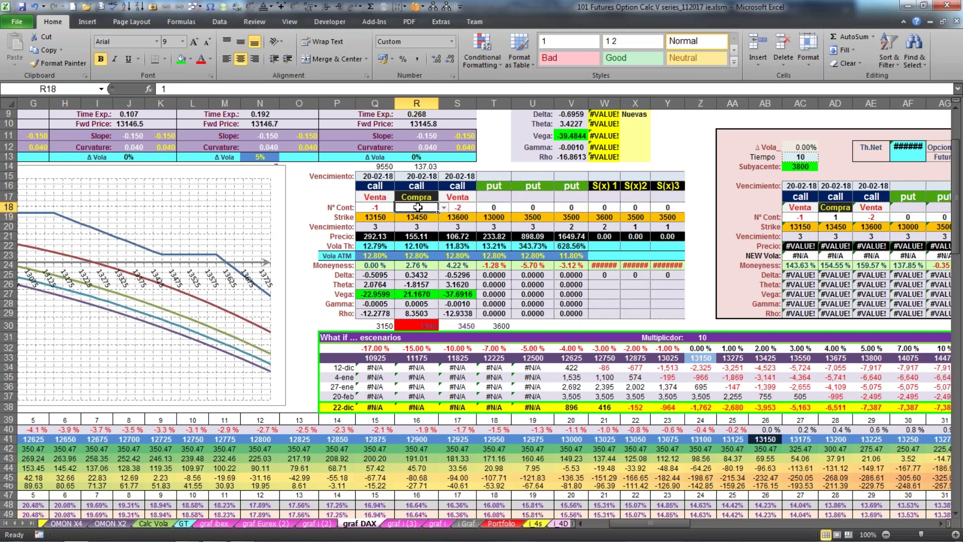
Set the number of contracts of the 13450 call to 3 and compare the vegas of the three call legs.
type("3")
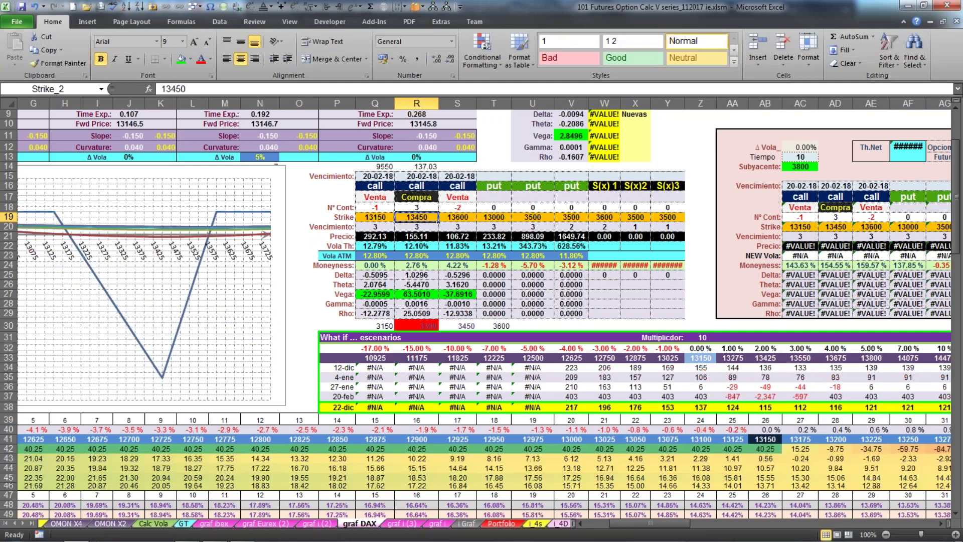
left_click(410, 294)
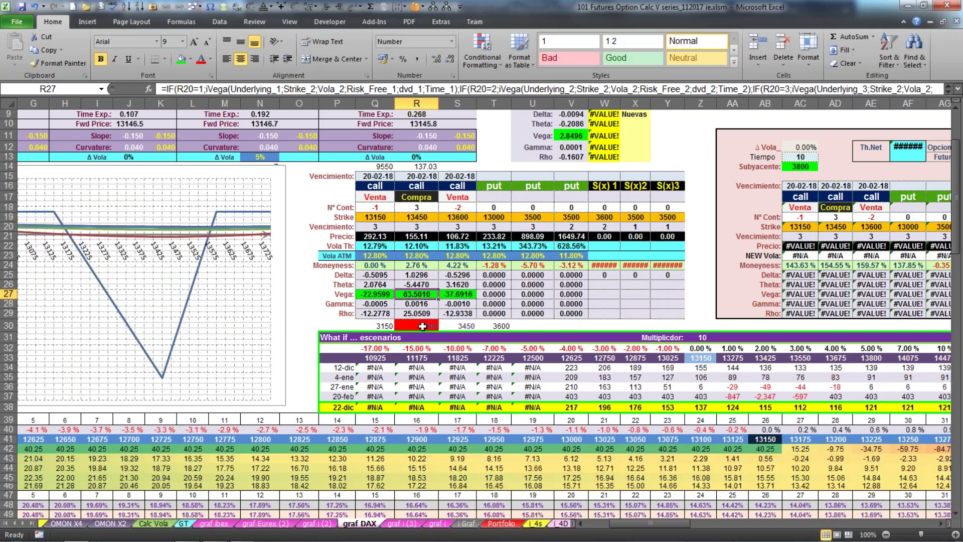
left_click(369, 293)
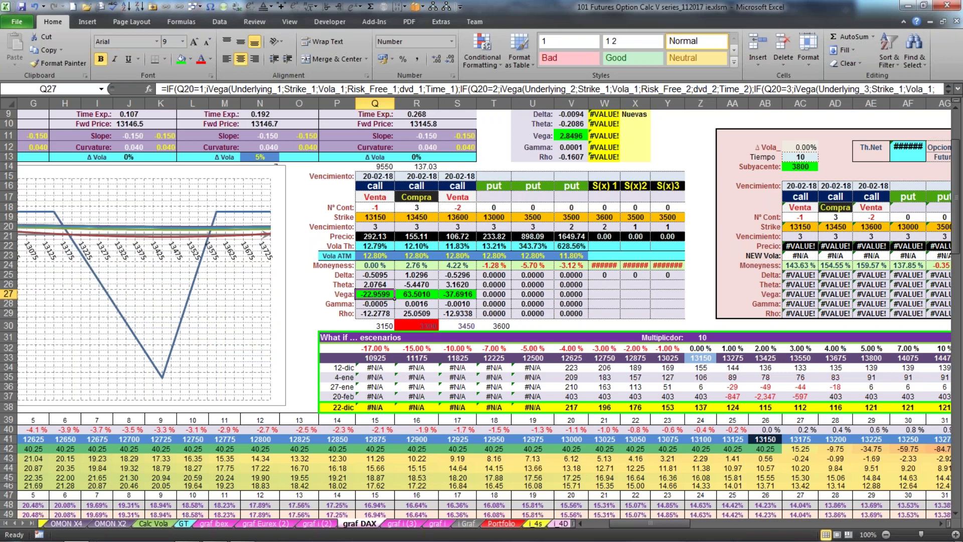
left_click(412, 295)
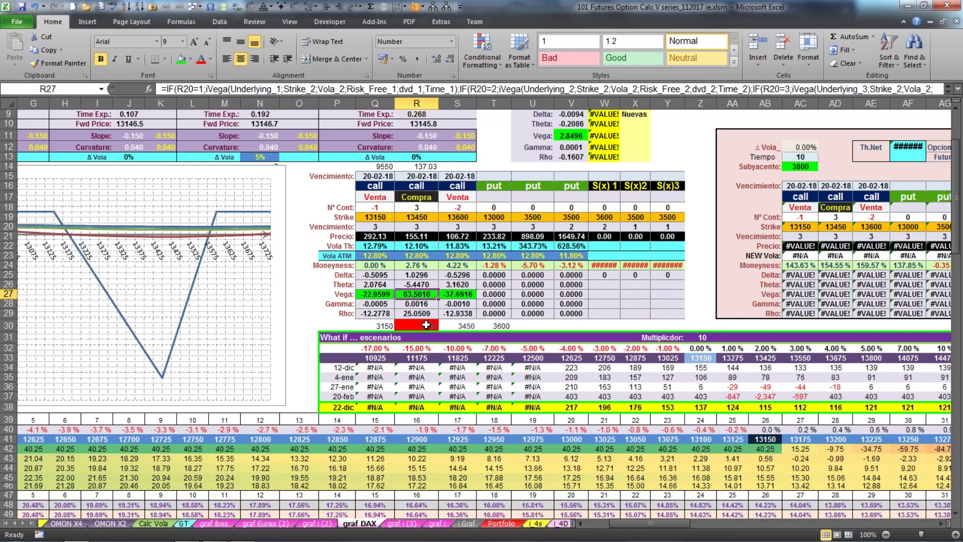
left_click(457, 297)
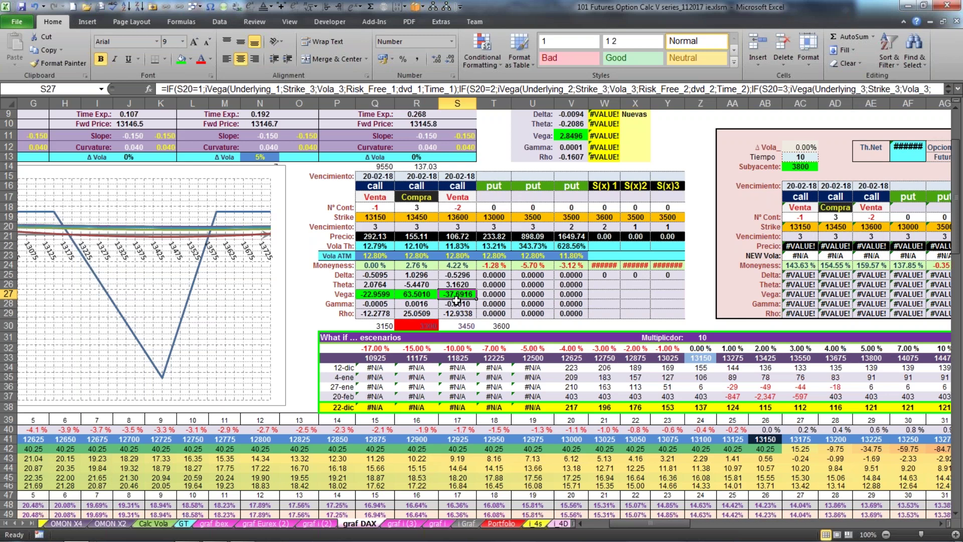
Inspect the formula of the strategy's total vega and compare it with the vega cells of the three call legs.
scroll(556, 211, "up", 3)
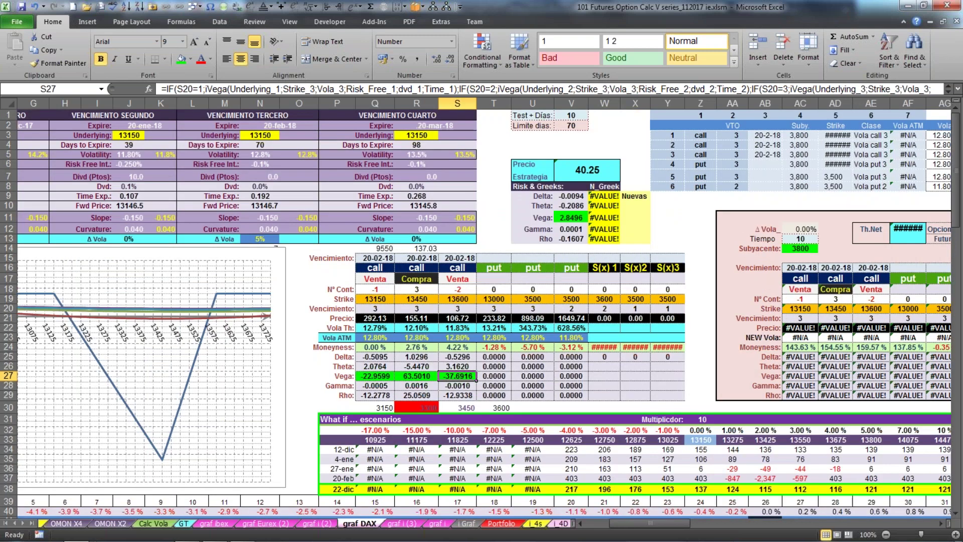
left_click(569, 216)
left_click(215, 89)
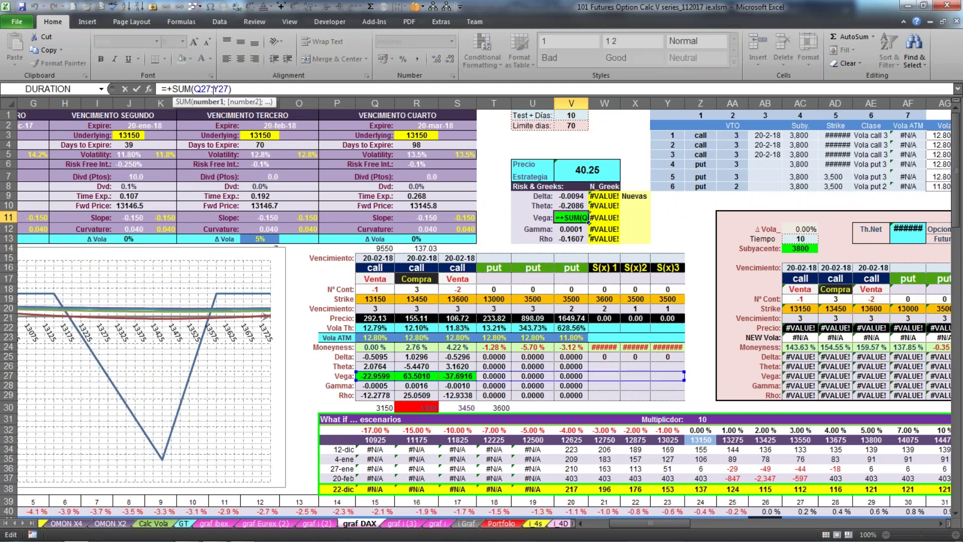
key("Escape")
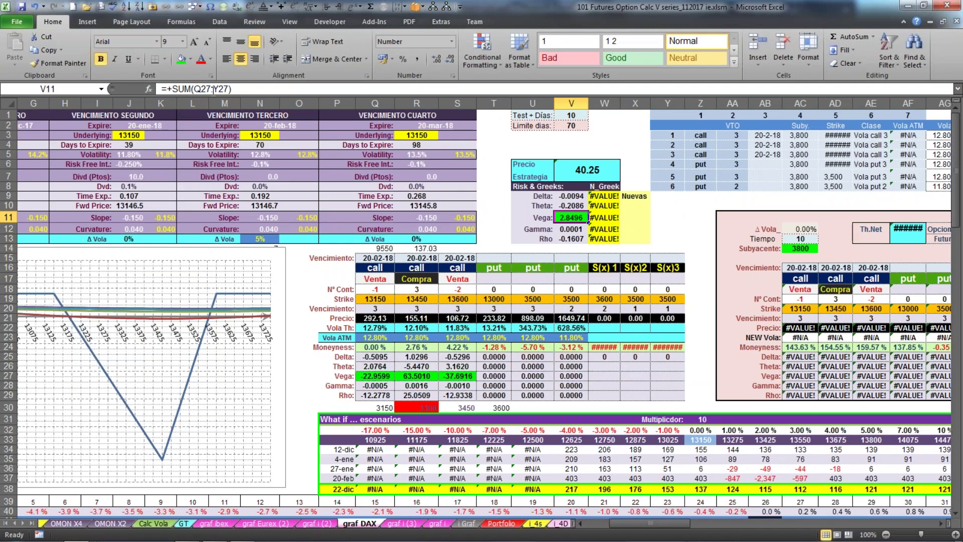
left_click(369, 376)
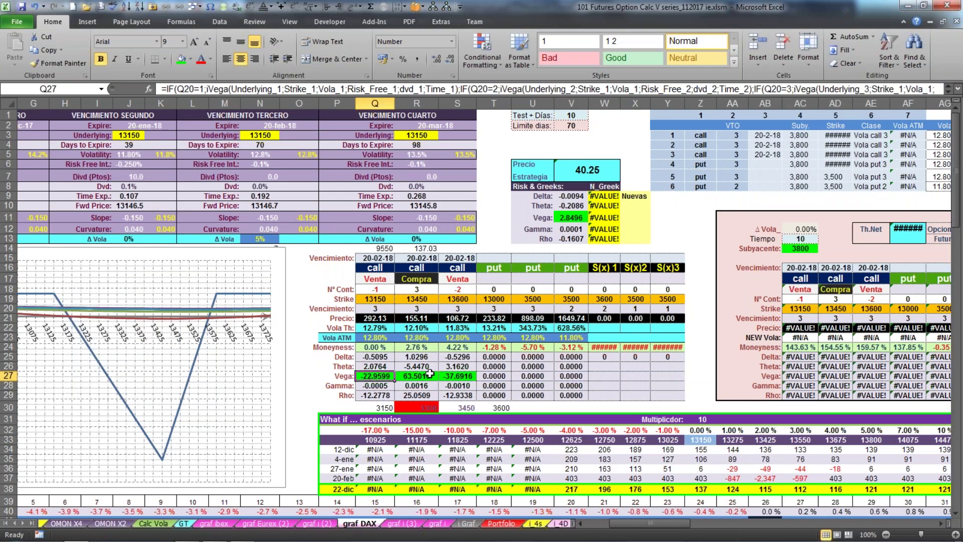
left_click(430, 375)
left_click(458, 376)
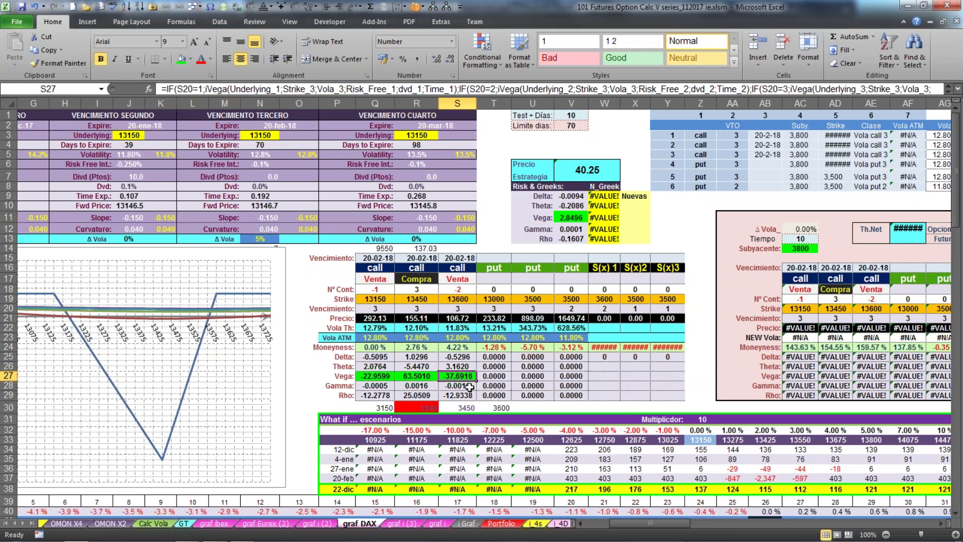
left_click(569, 217)
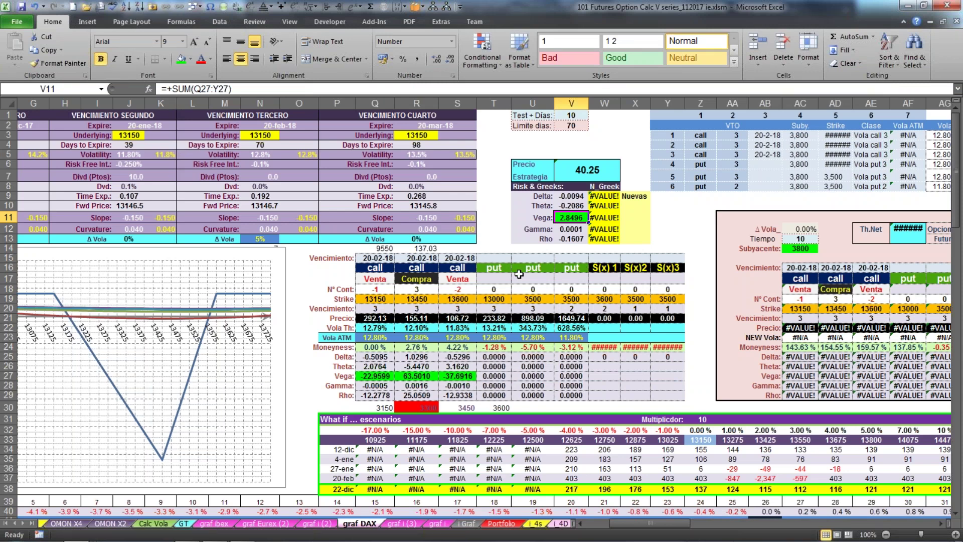
Examine the full payoff chart of the three-leg DAX call strategy.
left_click(692, 277)
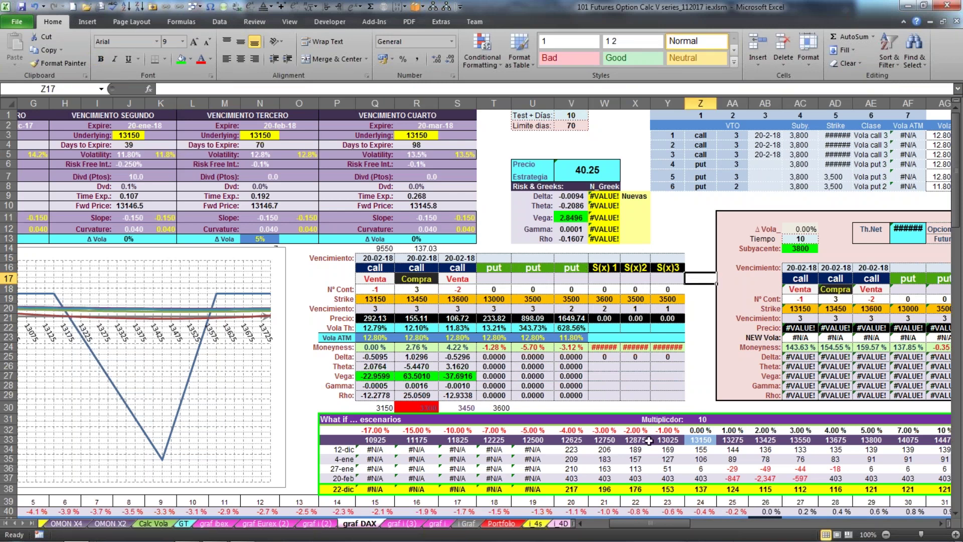
left_click_drag(650, 522, 623, 523)
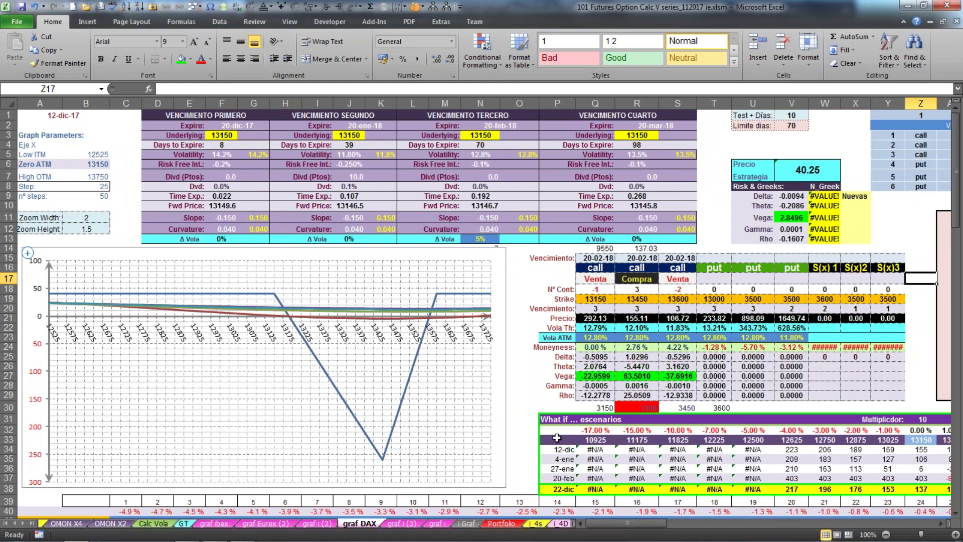
left_click(554, 404)
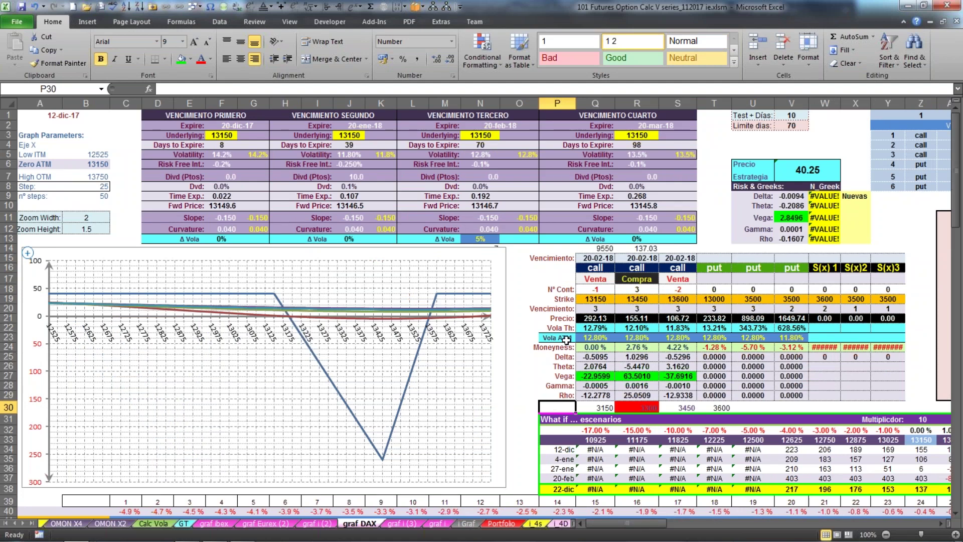
Open the graf i (2) sheet and check the expiry numbers of the sold 3500 call and 3400 put.
left_click(401, 524)
left_click(369, 524)
left_click(315, 525)
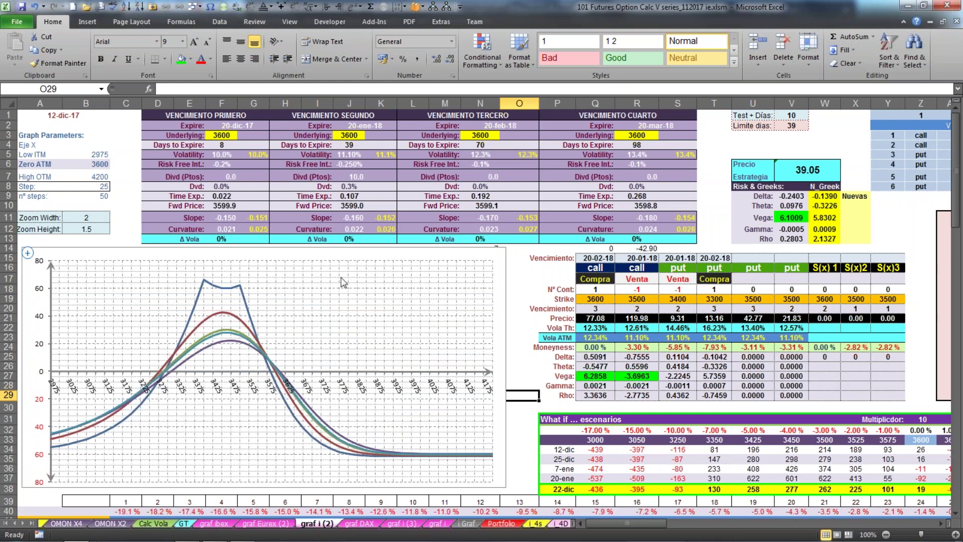
left_click(632, 310)
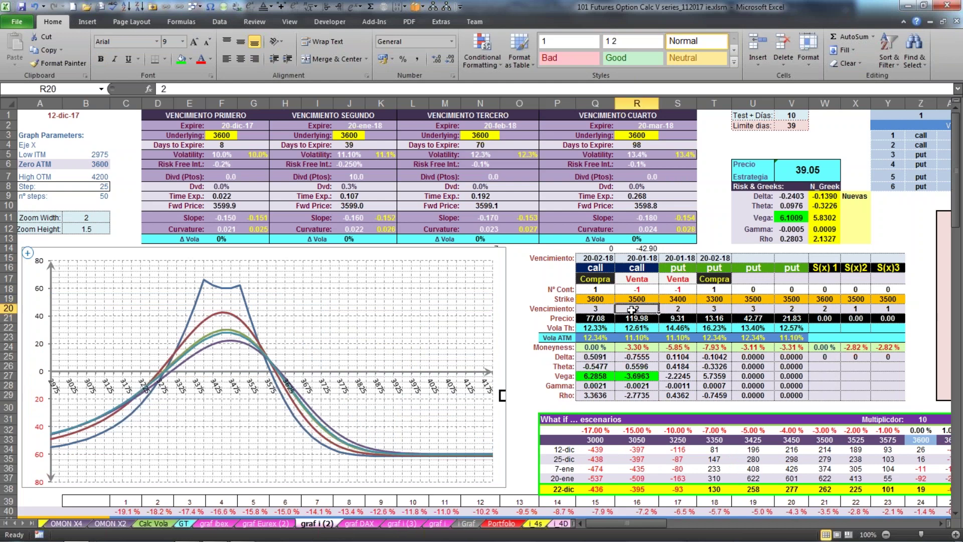
left_click(676, 310)
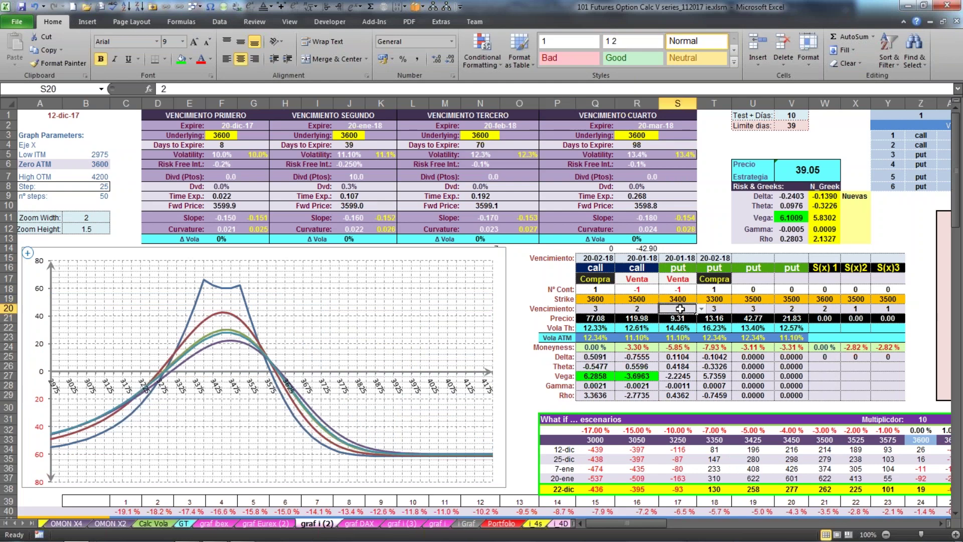
Test the second expiry's Δ Vola at 3% and at -3% and compare the resulting payoff curves.
left_click(349, 240)
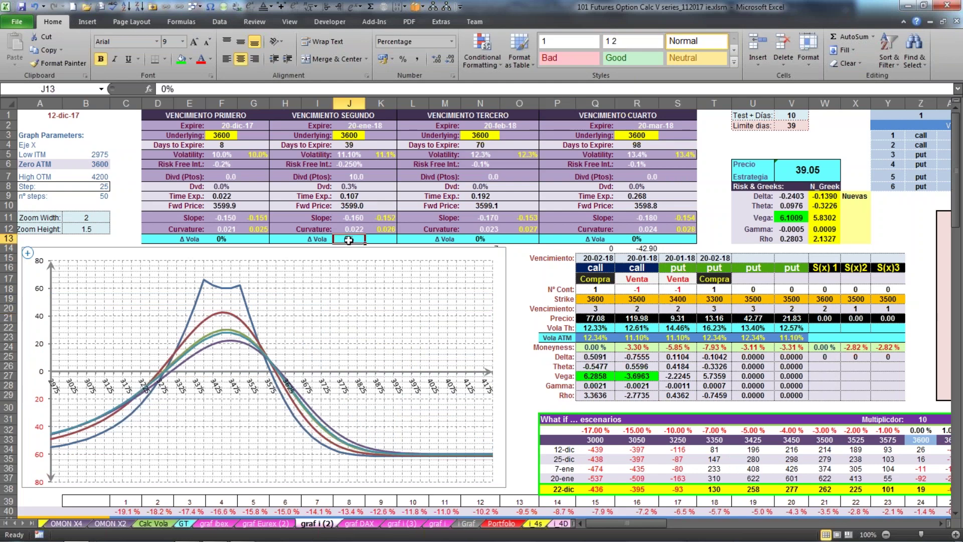
type("3")
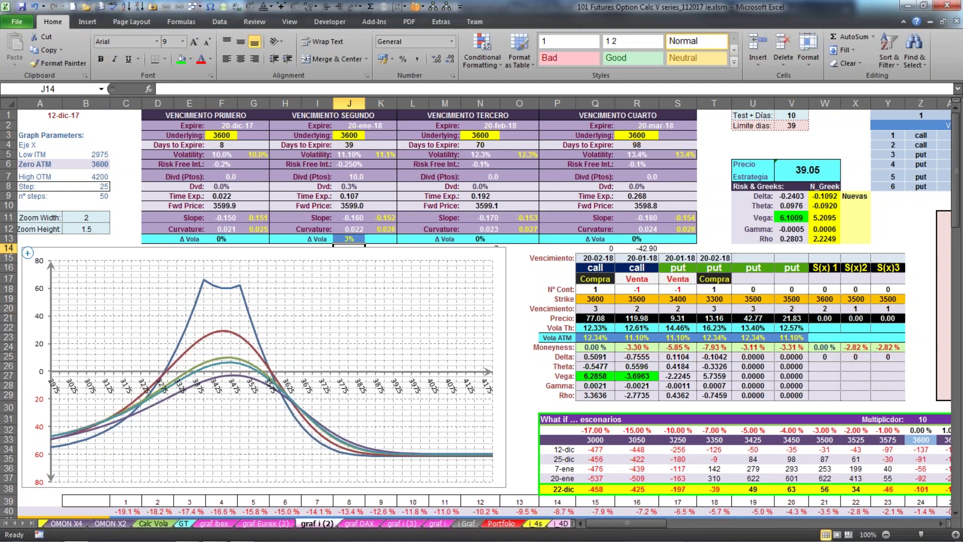
left_click(339, 237)
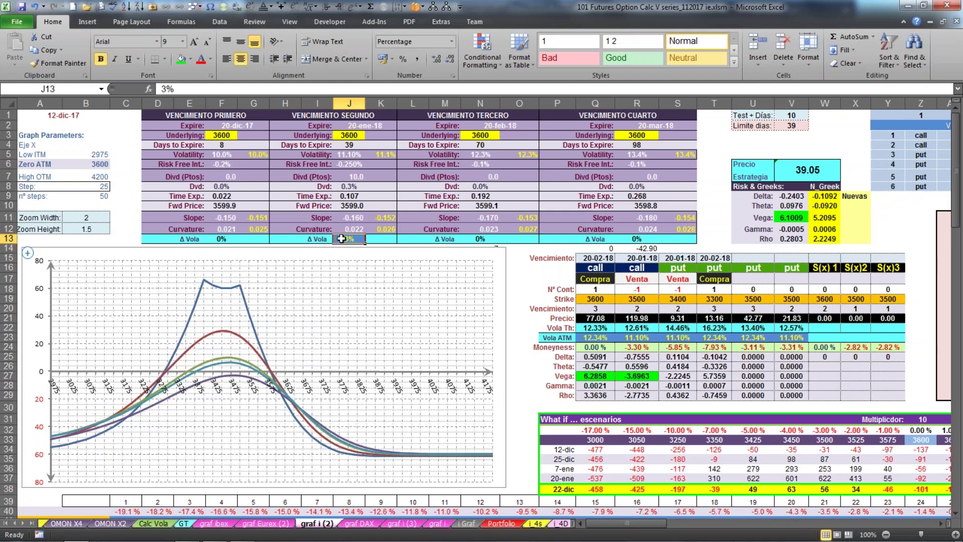
double_click(339, 236)
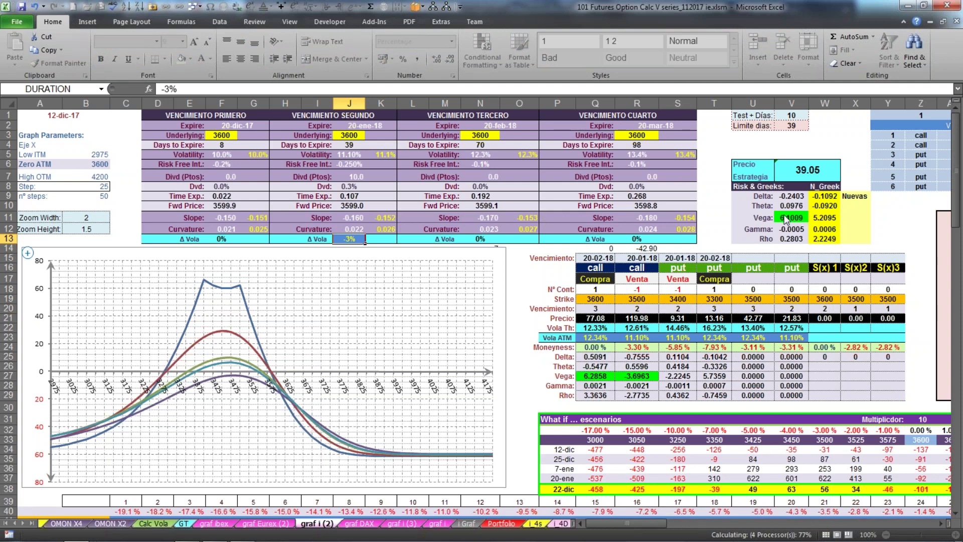
key("Return")
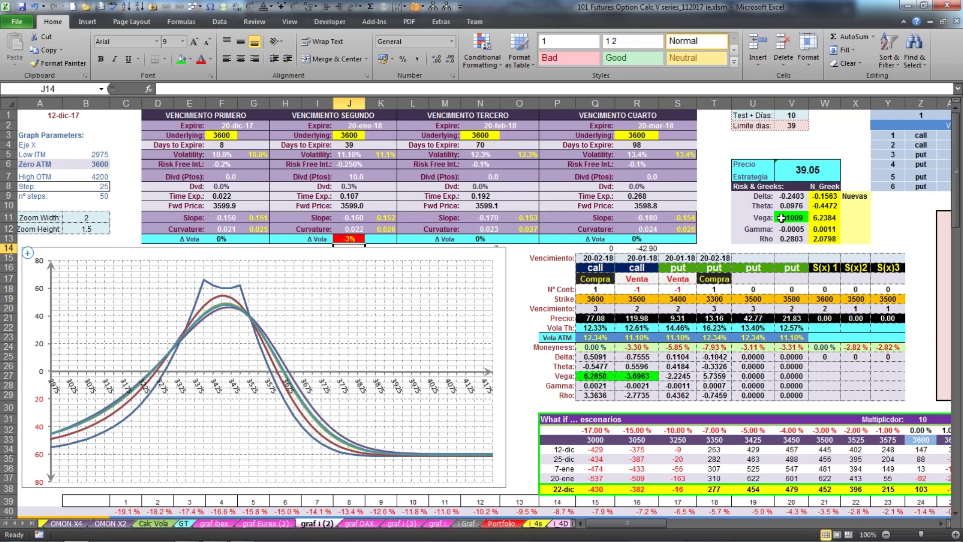
Set the second expiry's Δ Vola on the graf i (2) sheet back to 0%.
left_click(354, 239)
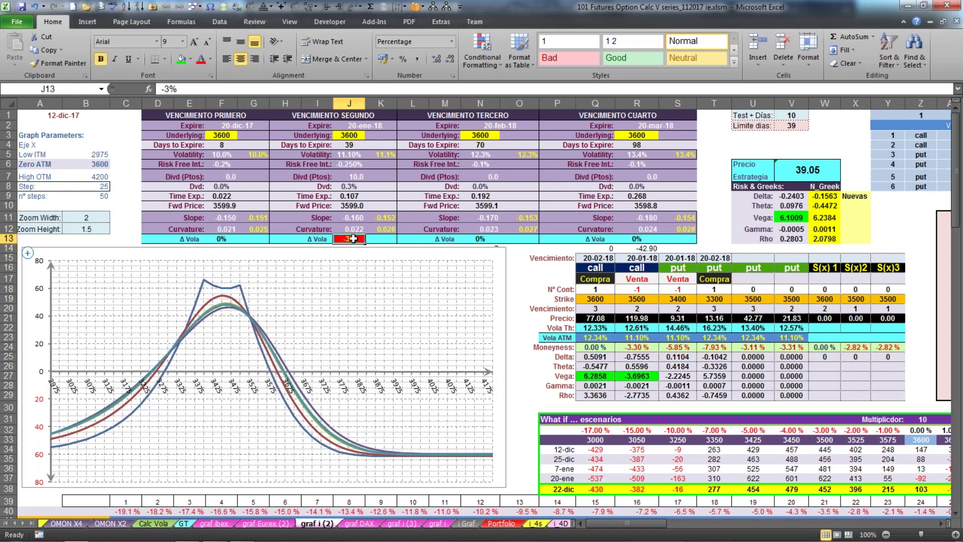
type("0")
key("ctrl+Return")
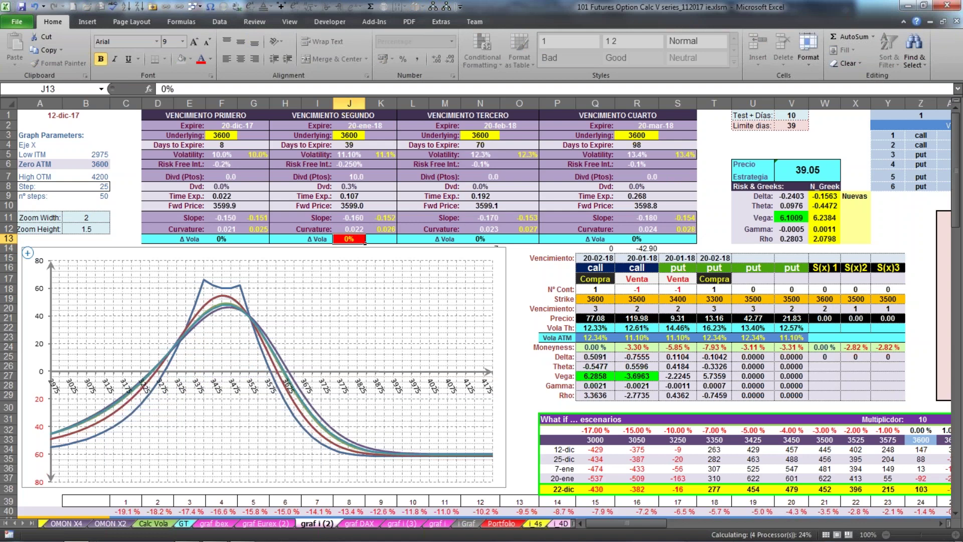
key("Return")
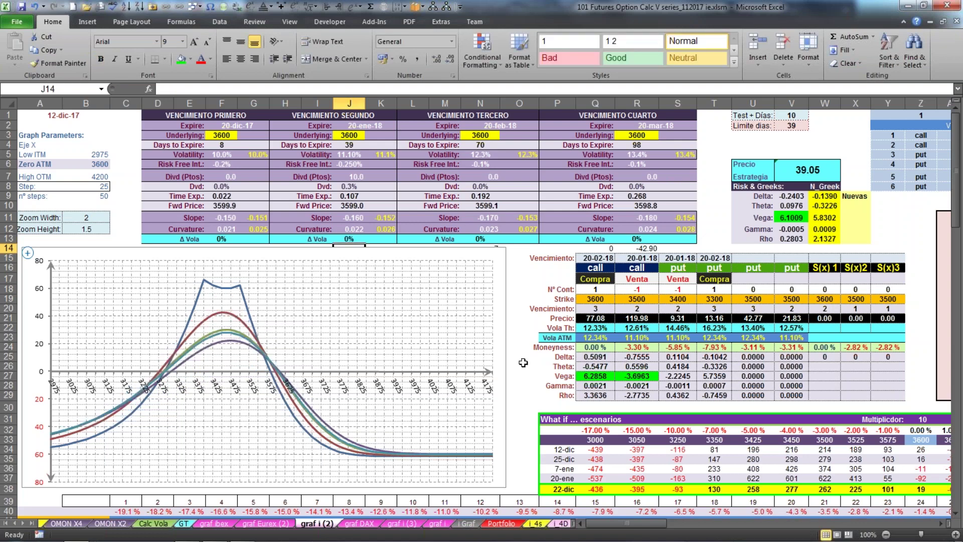
left_click(537, 368)
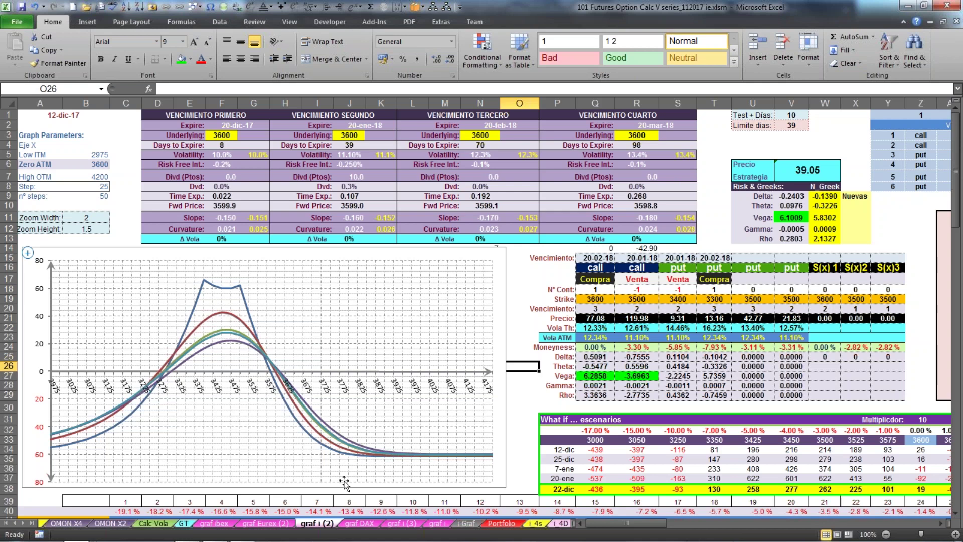
left_click(522, 391)
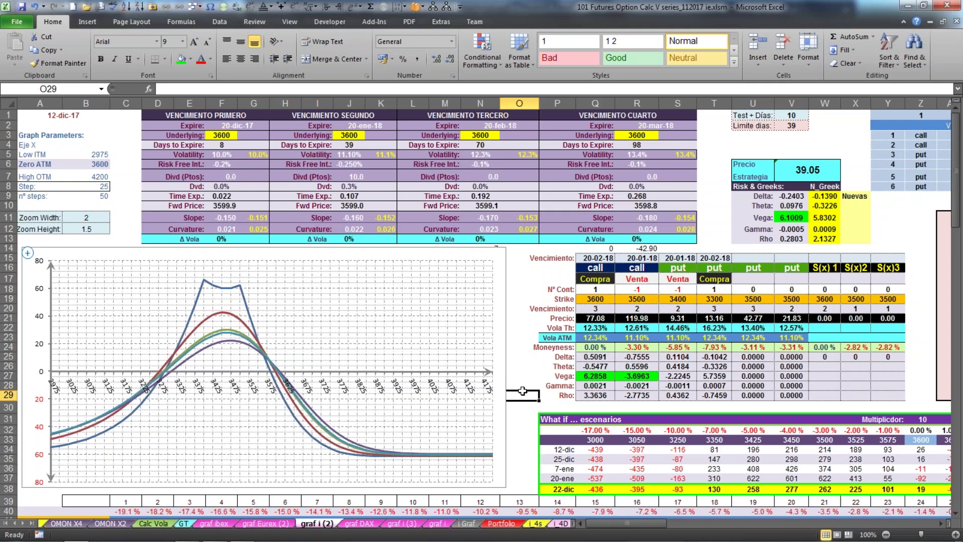
left_click(535, 383)
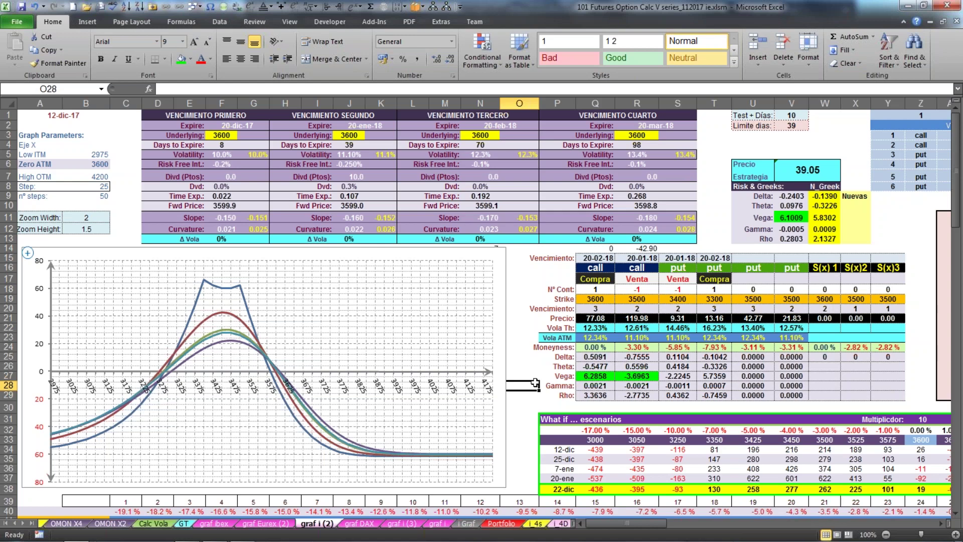
Open the OMON DAX (manual) sheet.
left_click(6, 523)
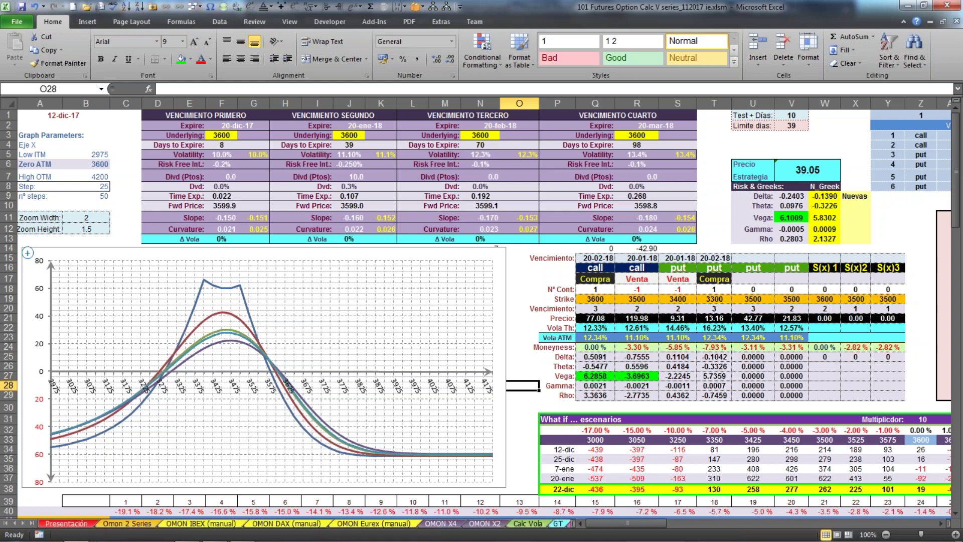
left_click(355, 524)
key("ctrl+Page_Up")
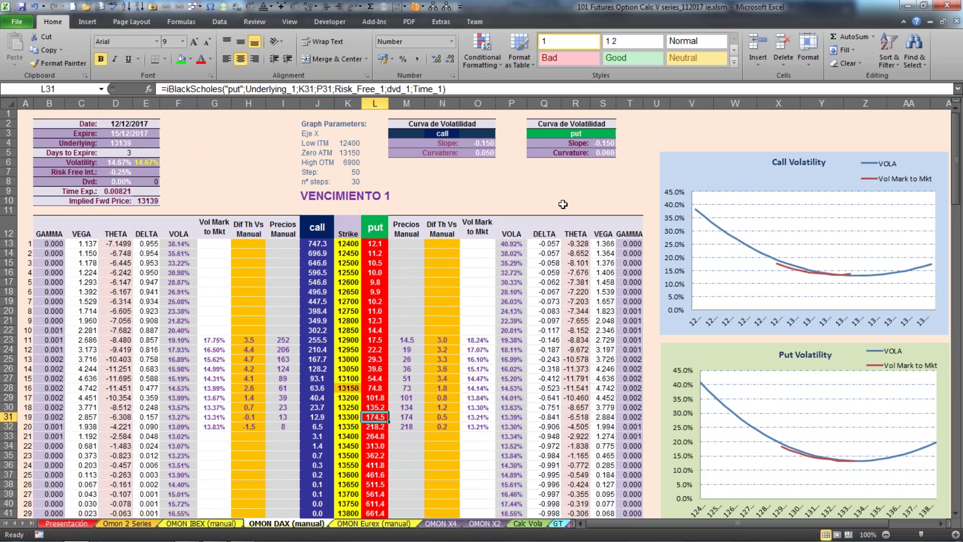
Inspect the manual call price at strike 12900 and the underlying and expiry date inputs of Vencimiento 1.
left_click(540, 189)
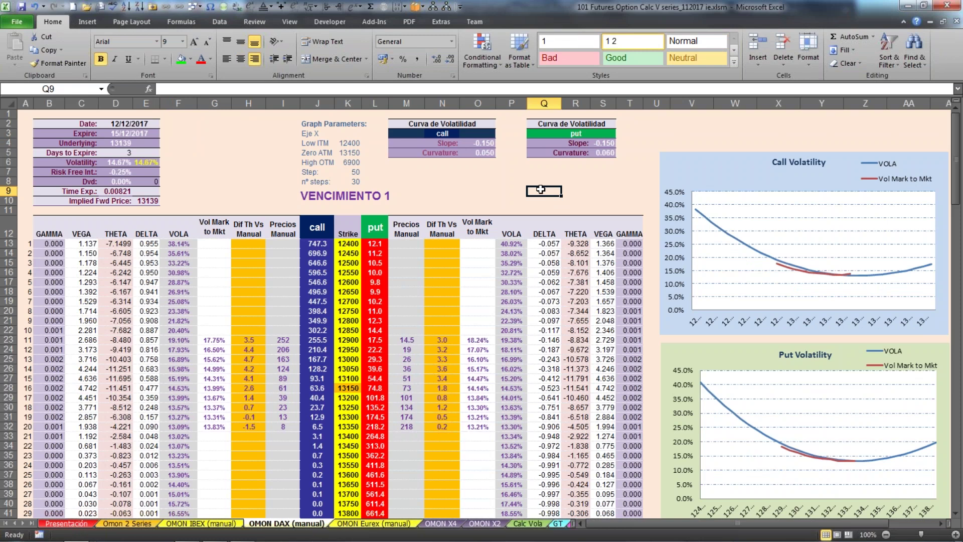
left_click(282, 340)
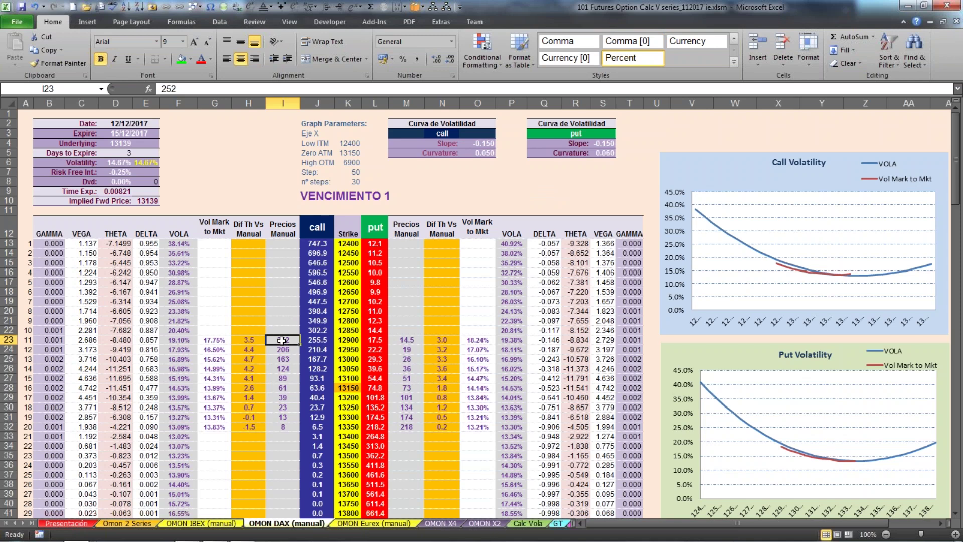
left_click(462, 198)
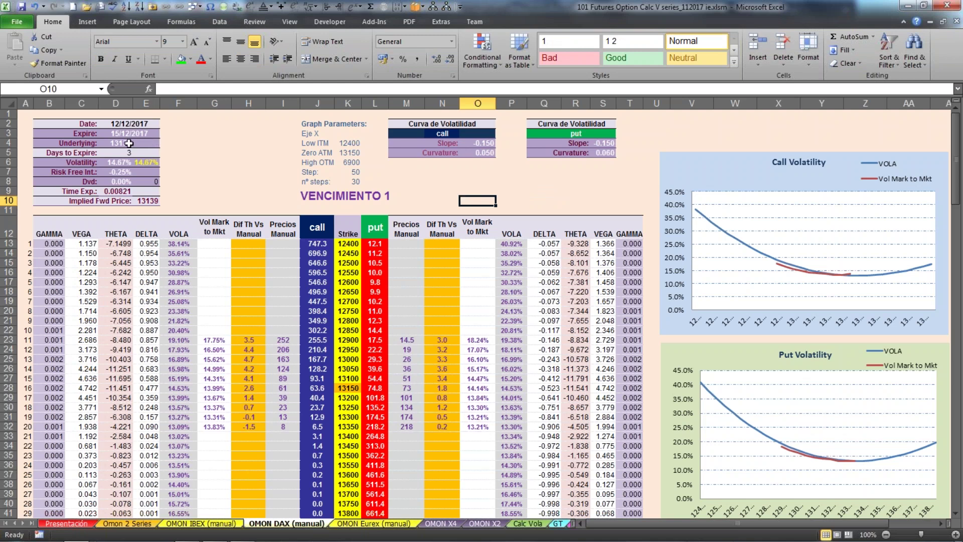
left_click(131, 143)
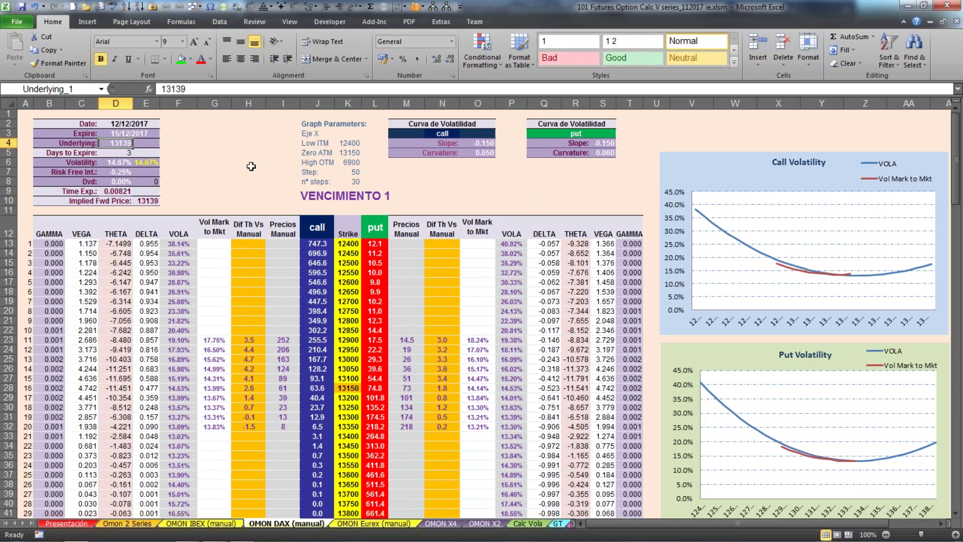
left_click(147, 134)
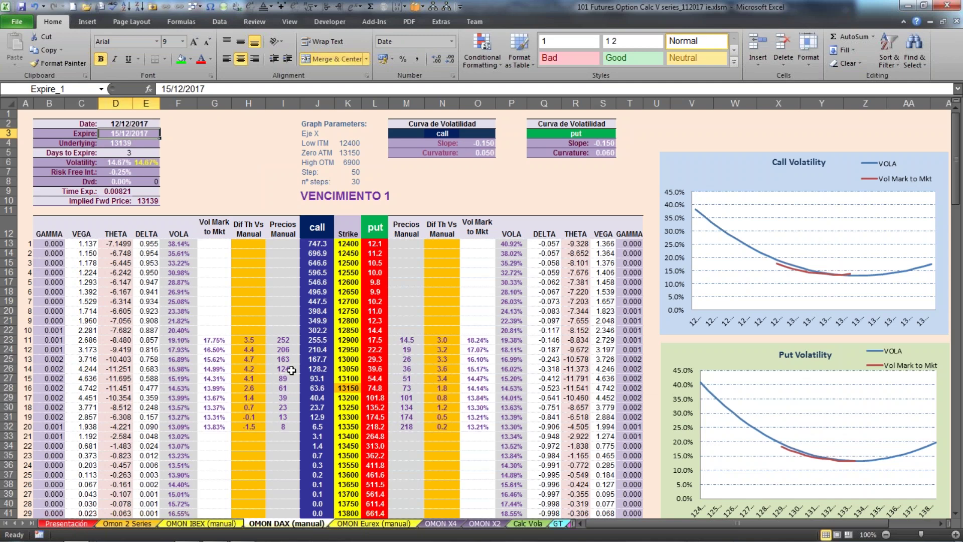
Check the range of strikes with manual prices in Vencimiento 1, from 12900 to 13350.
left_click(284, 339)
left_click(350, 342)
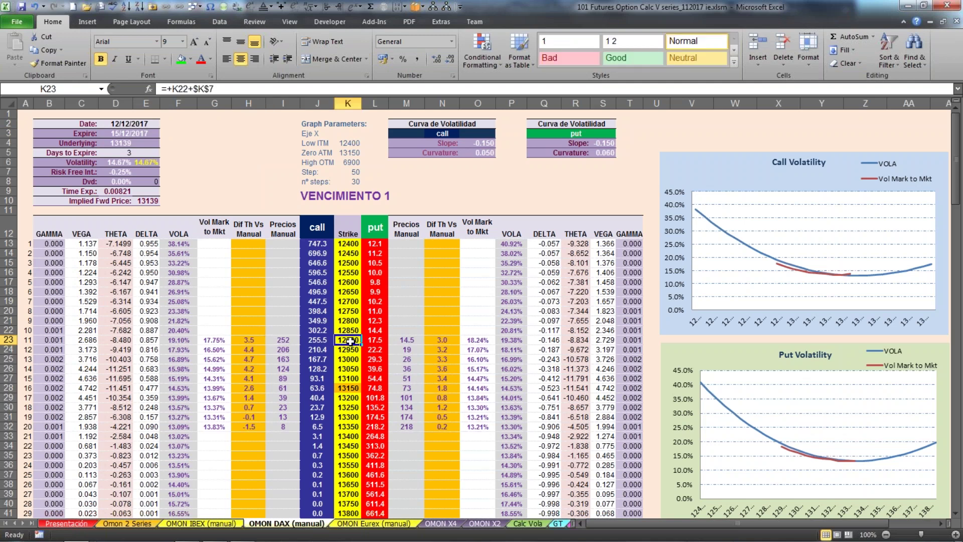
left_click(350, 429)
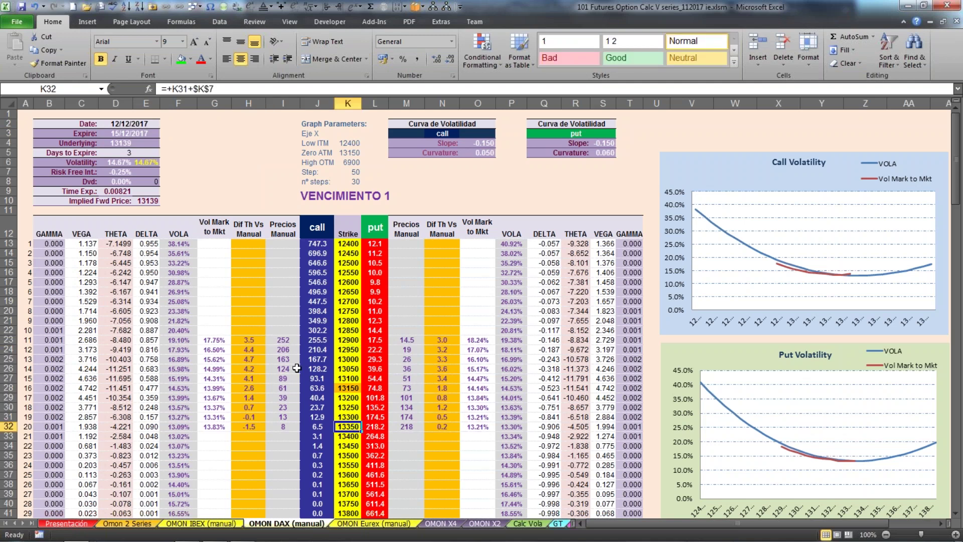
Review the manual call prices from strike 12900 to 13350 and the manual put prices at strikes 12900 and 13250.
left_click(284, 341)
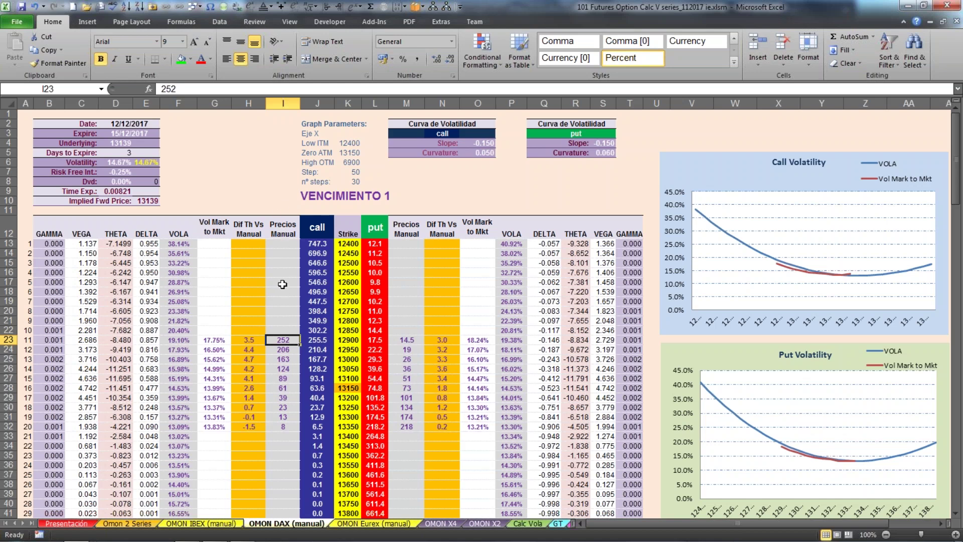
left_click(284, 348)
left_click(282, 341)
key("Down")
key("Down")
key("Down")
key("Down")
key("Down")
key("Down")
key("Down")
key("Down")
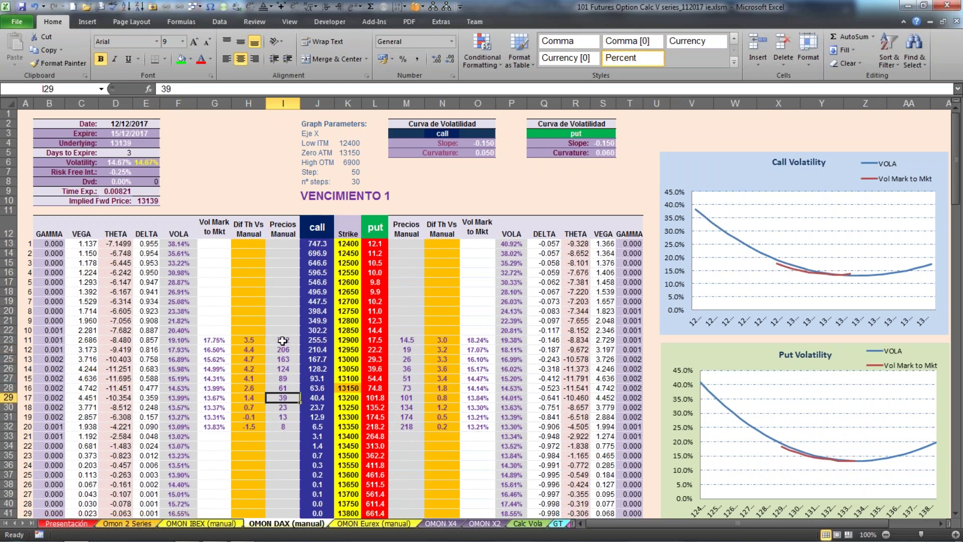
key("Down")
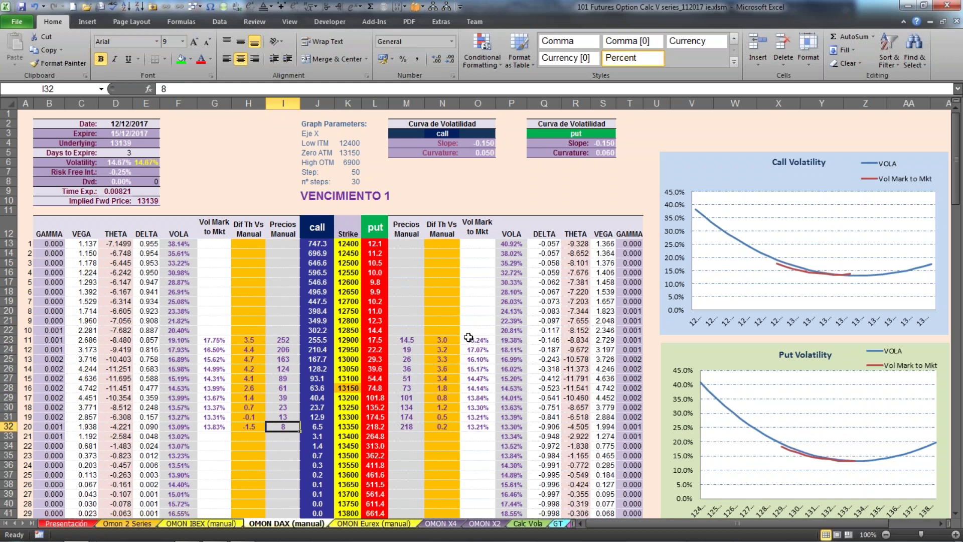
left_click(407, 340)
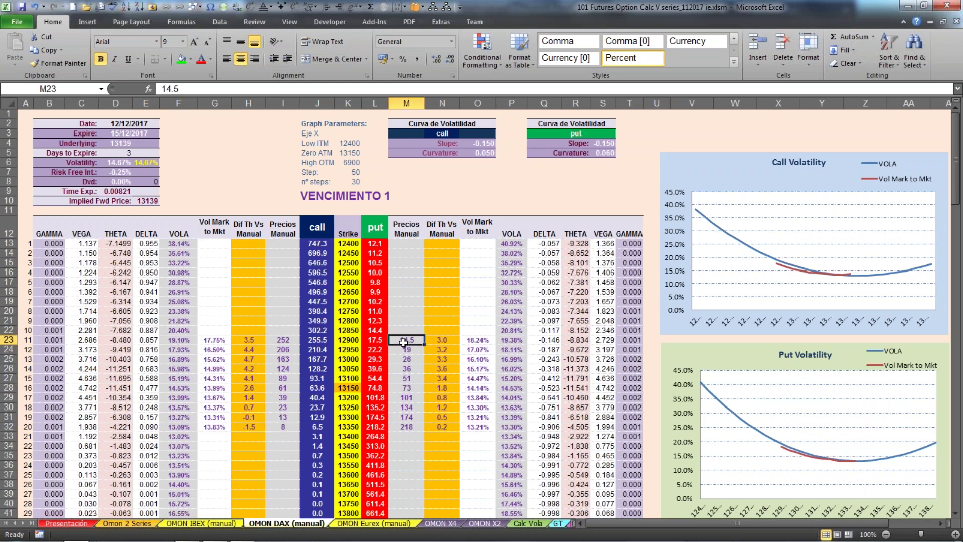
left_click(409, 406)
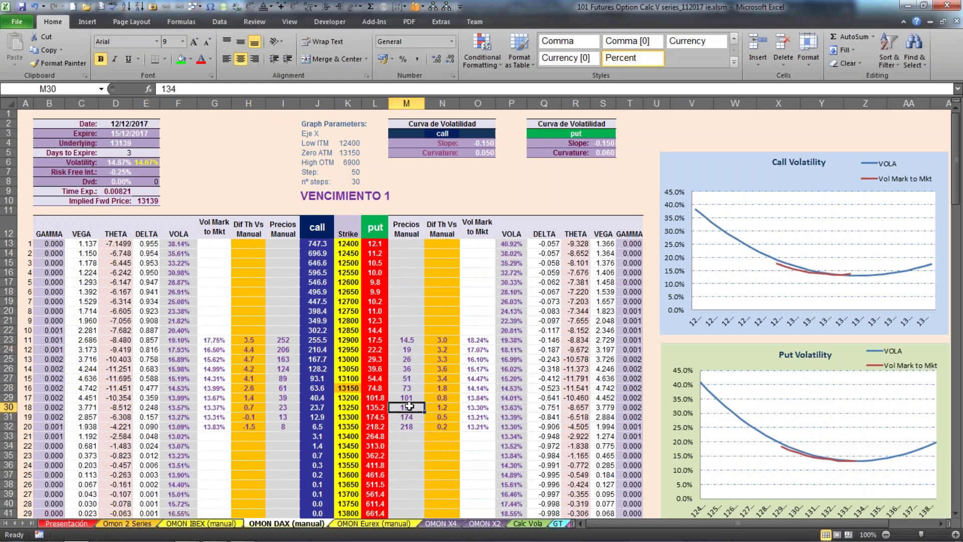
Inspect the call's Vol Mark to Mkt formula at strike 12900 and the manual price it references.
left_click(207, 340)
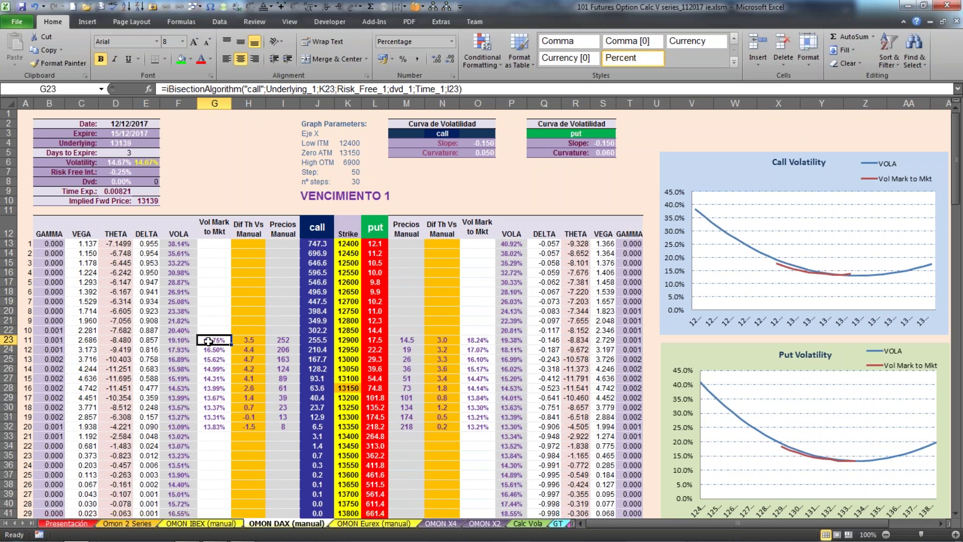
left_click(283, 341)
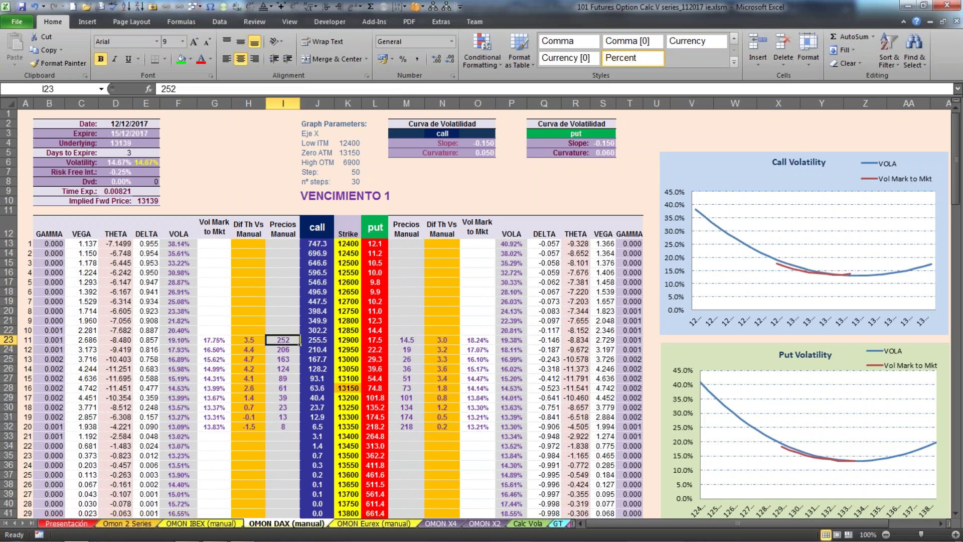
left_click(212, 339)
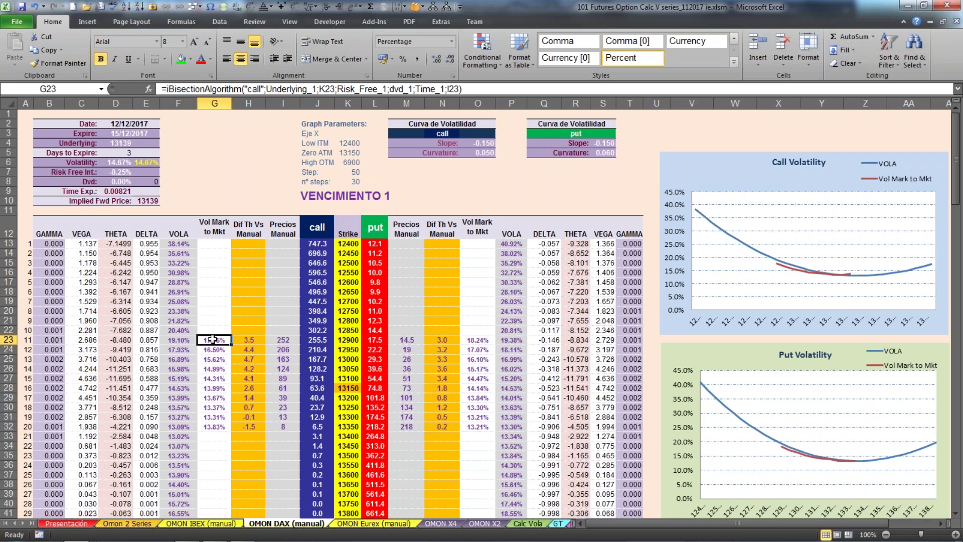
left_click(254, 88)
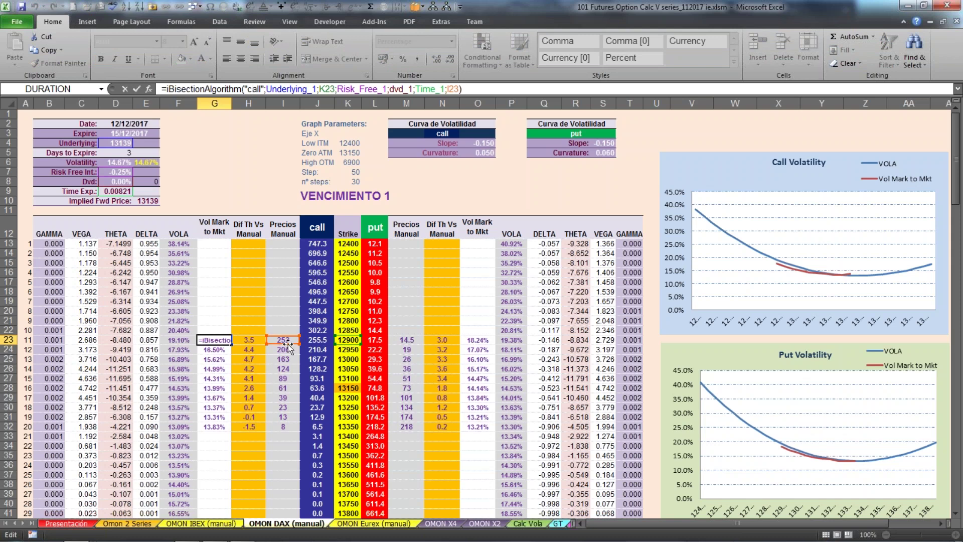
key("Escape")
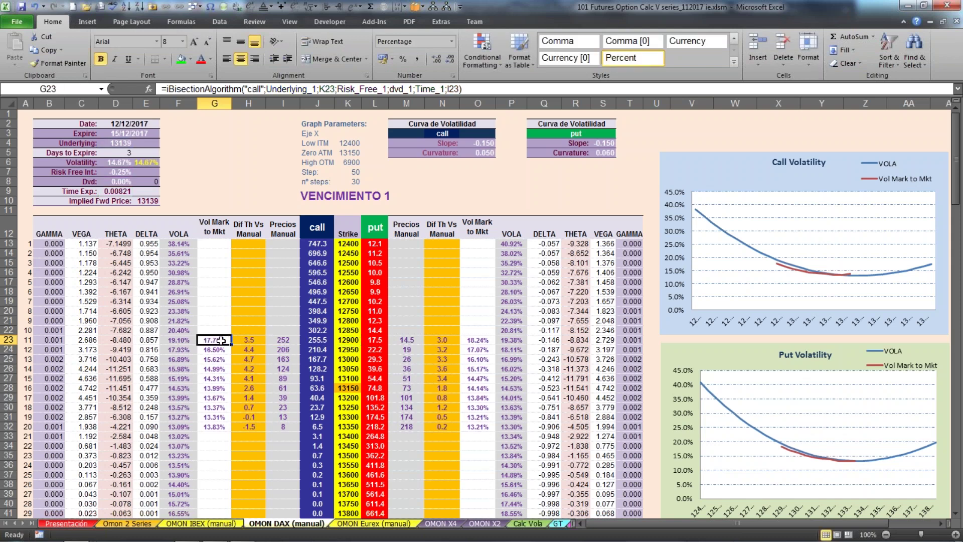
Examine the call VOLA formulas and the call volatility curve's slope and curvature parameters.
left_click(175, 339)
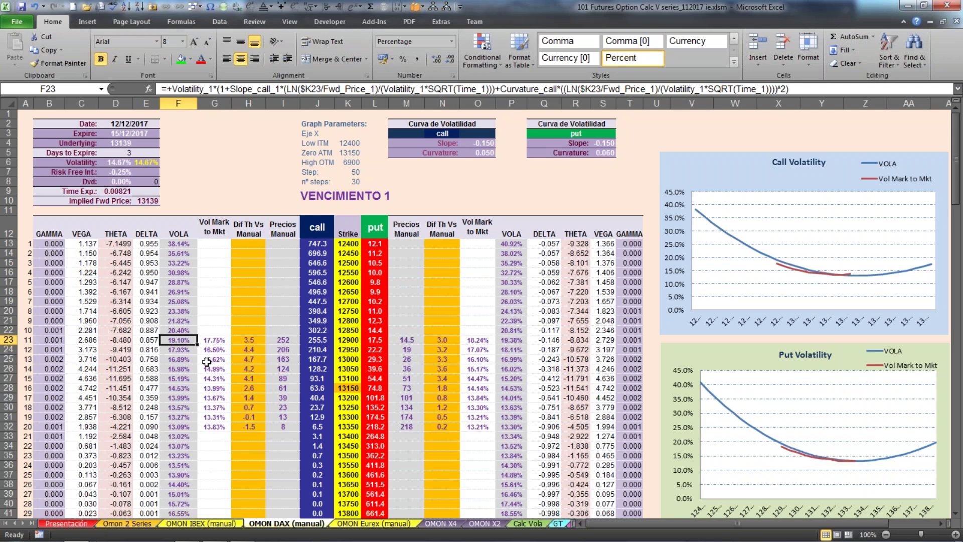
left_click_drag(179, 243, 180, 469)
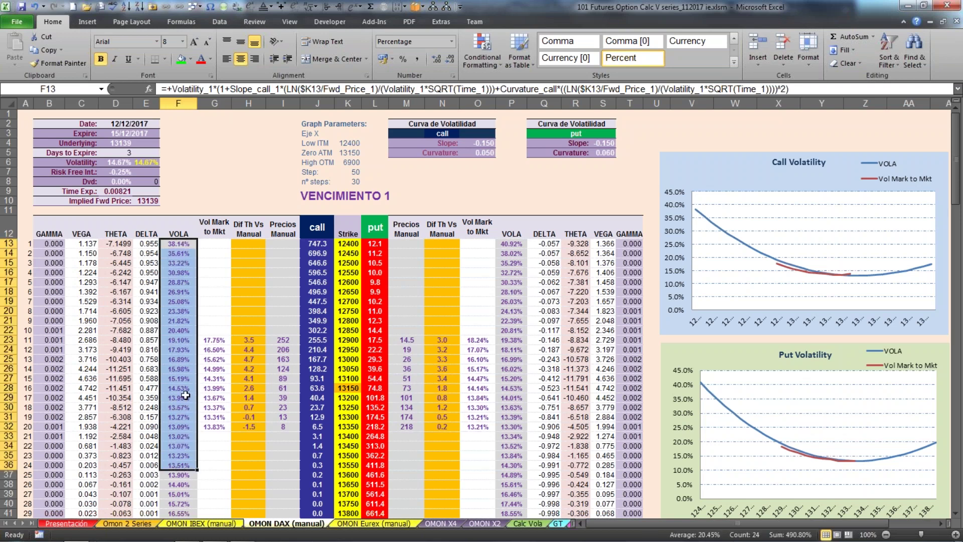
left_click(186, 396)
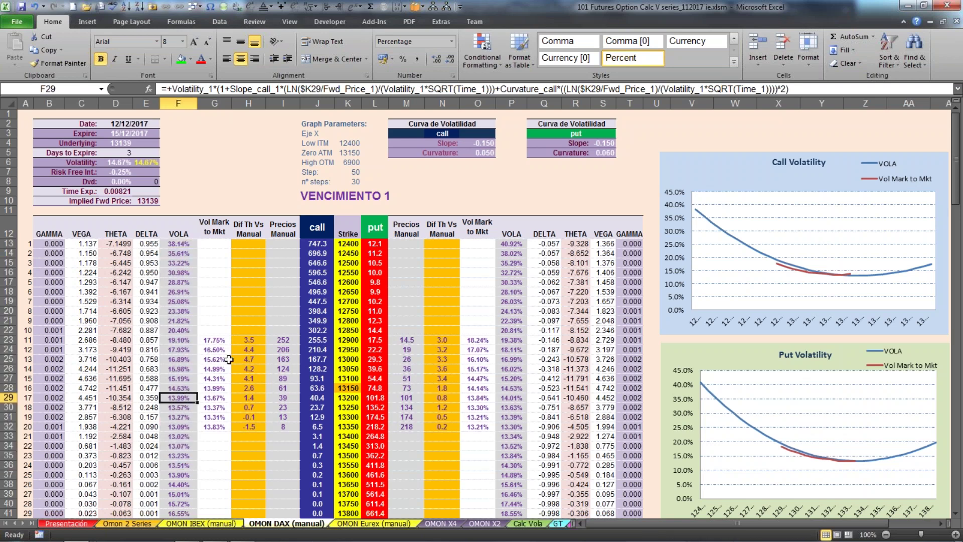
left_click(479, 145)
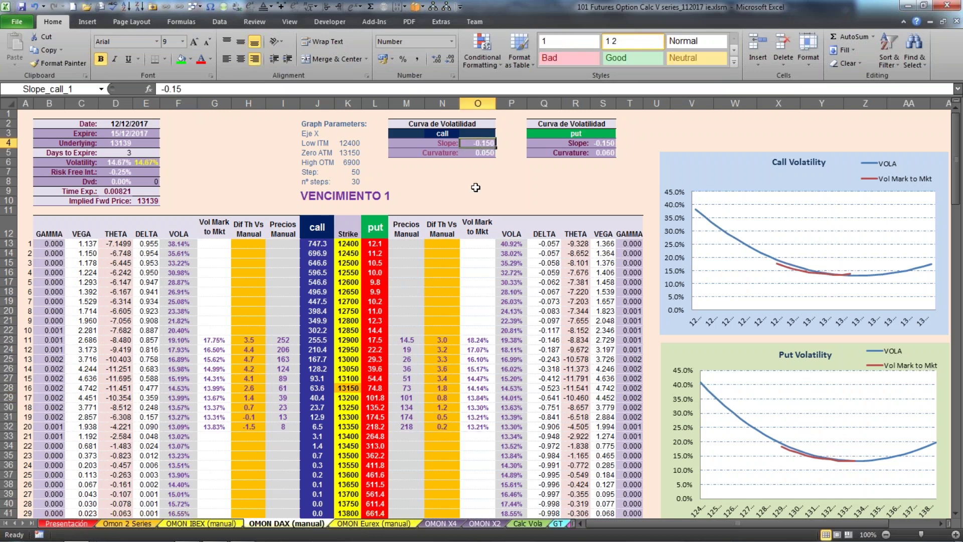
left_click(489, 151)
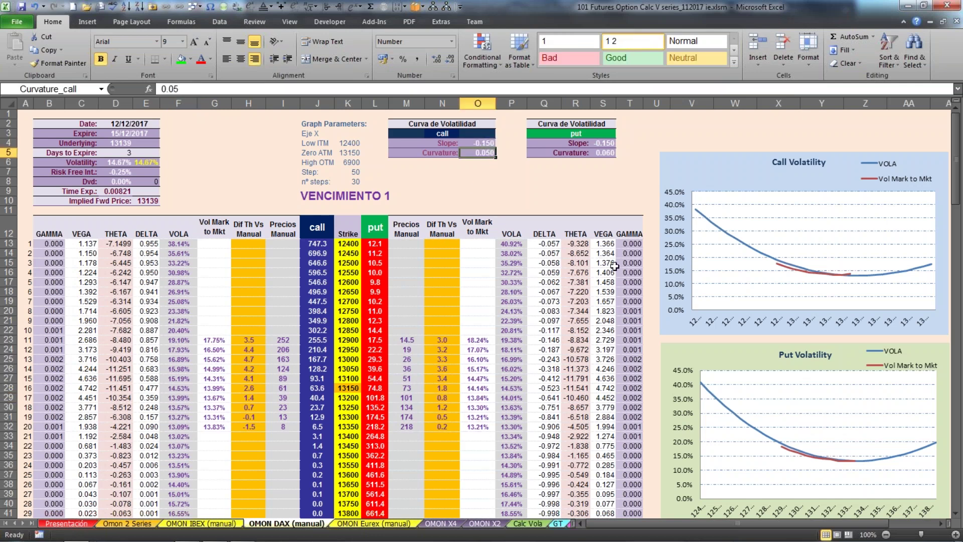
Compare the VOLA and Vol Mark to Mkt series on the Call Volatility chart.
left_click_drag(625, 522, 657, 520)
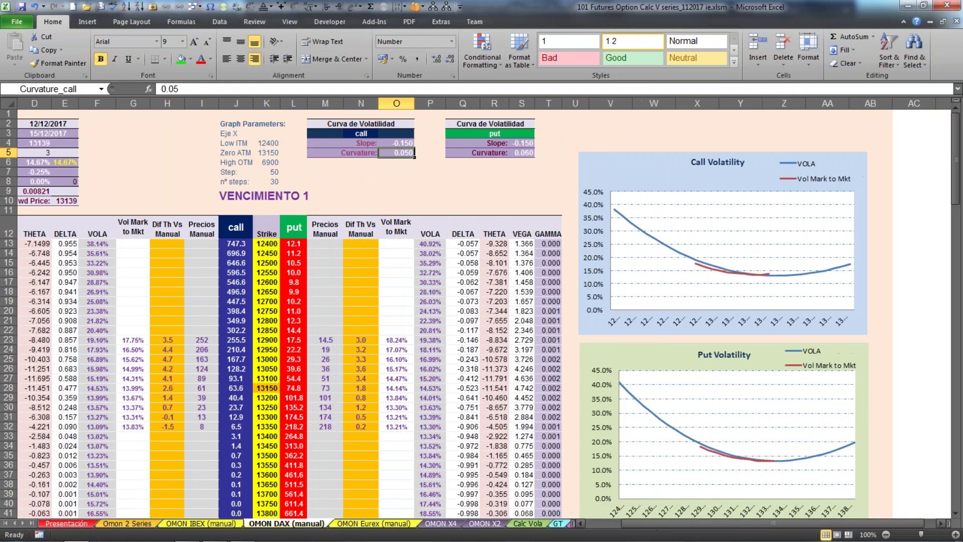
left_click(706, 272)
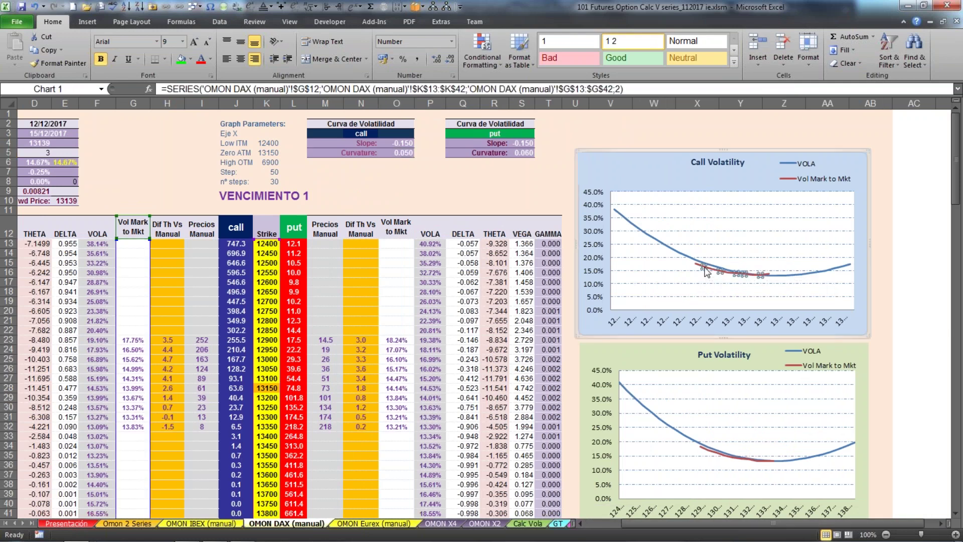
left_click(673, 251)
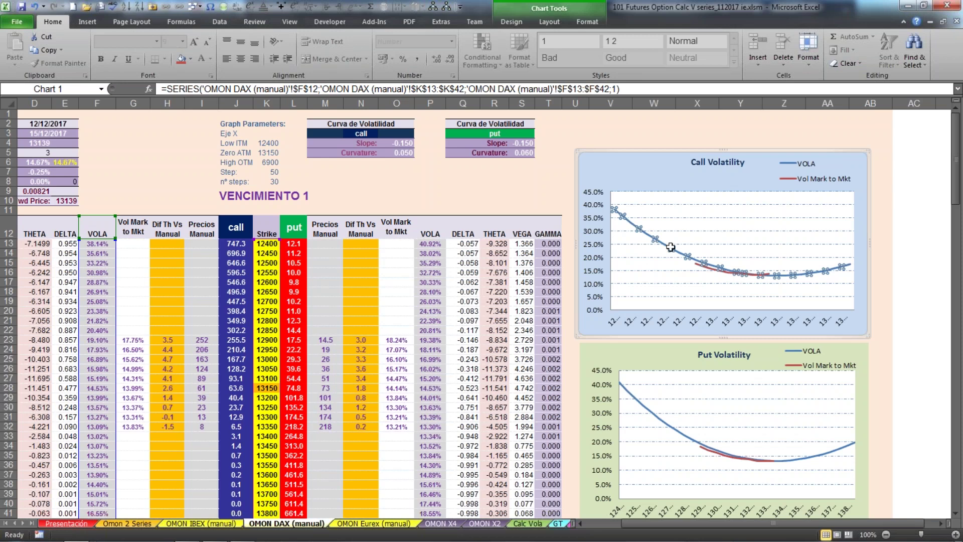
left_click(705, 276)
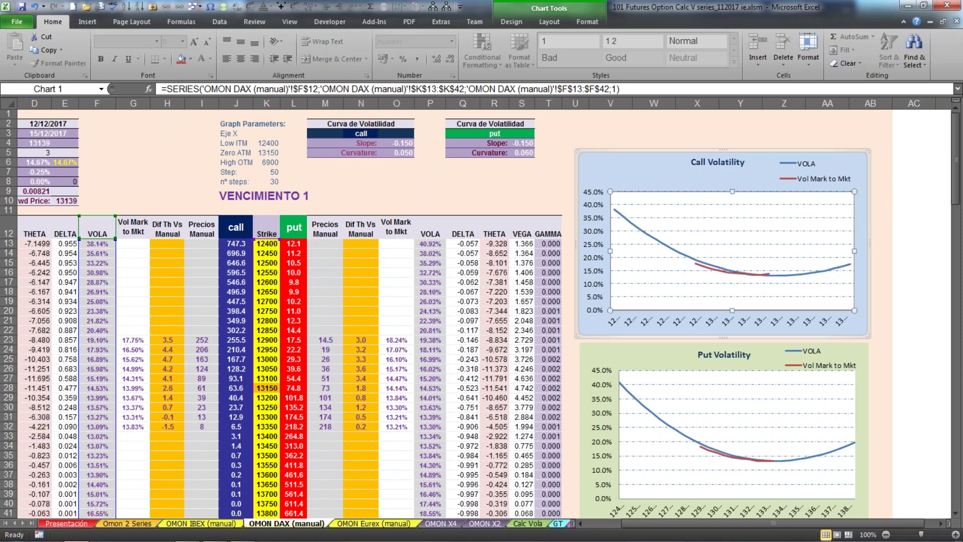
left_click(704, 268)
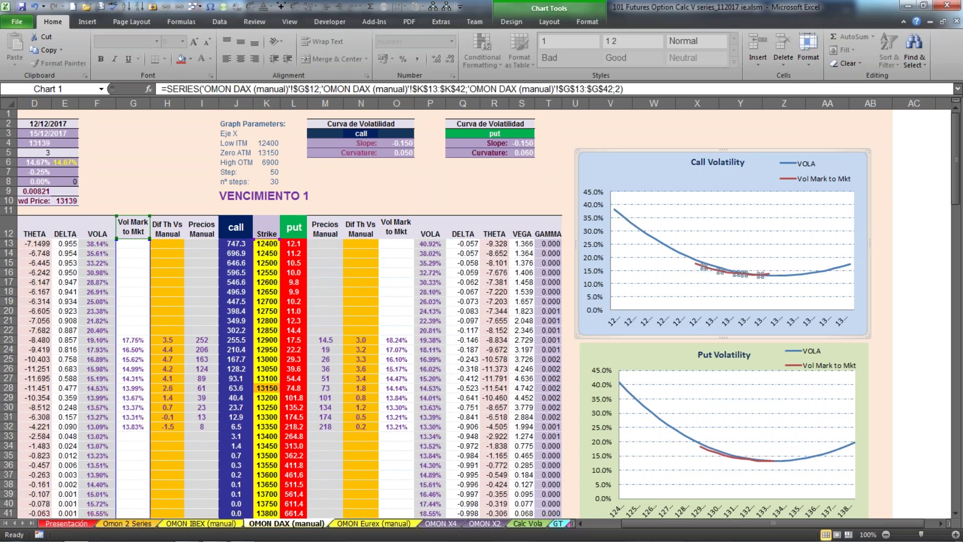
left_click(691, 260)
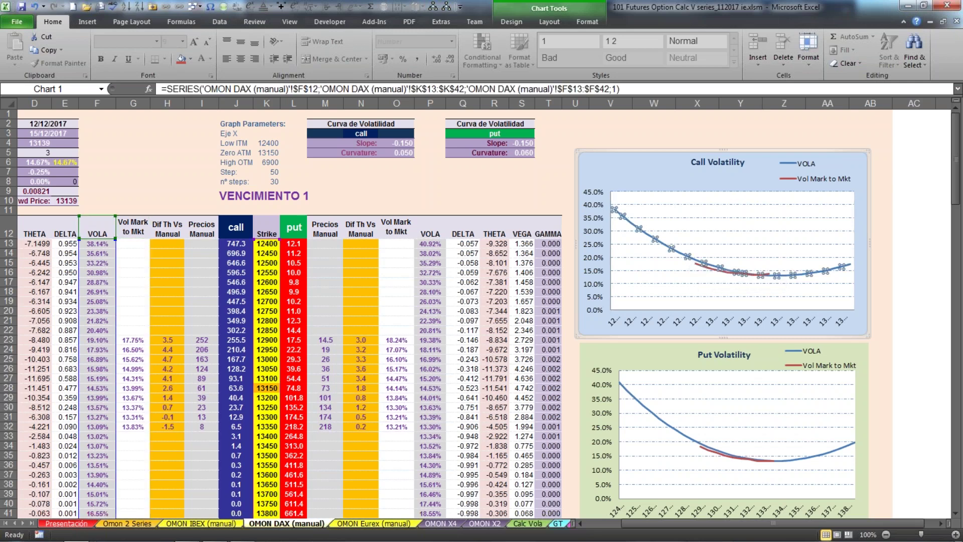
left_click(705, 266)
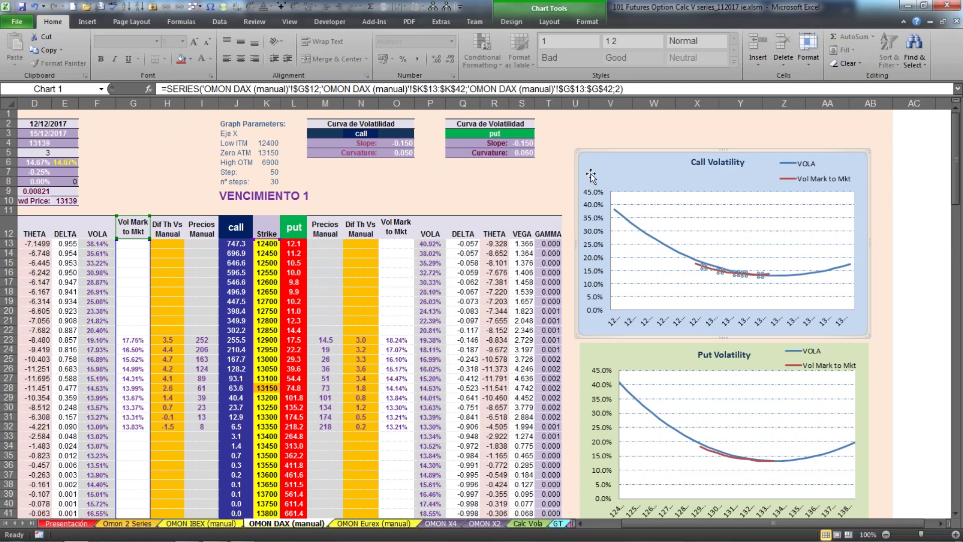
Set the call volatility curve's curvature to 0.04 and check the theoretical versus manual call price differences.
left_click(404, 144)
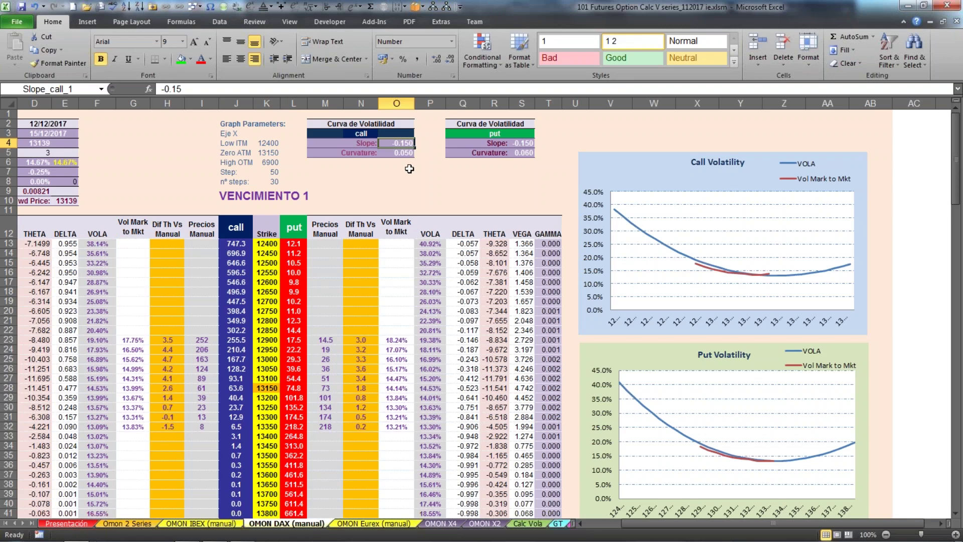
left_click(404, 154)
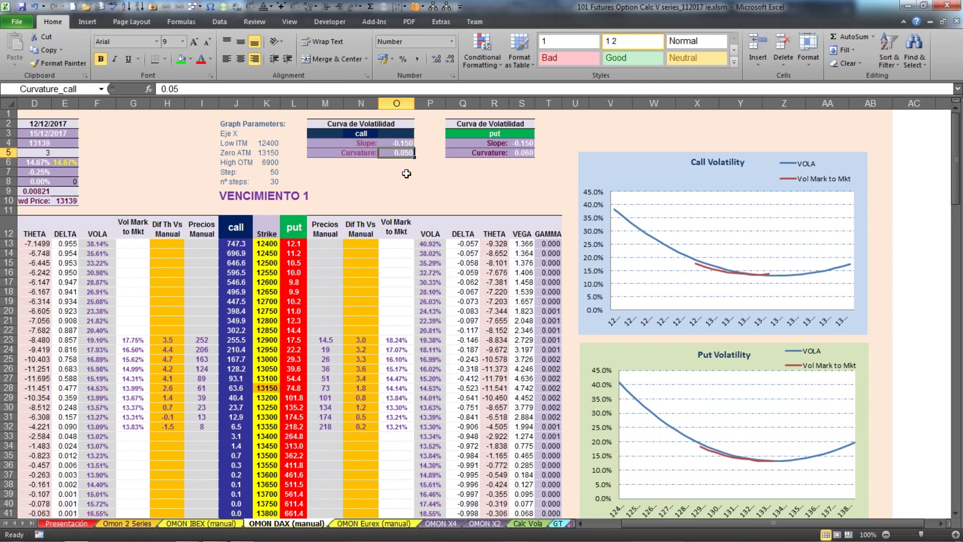
type("0.04")
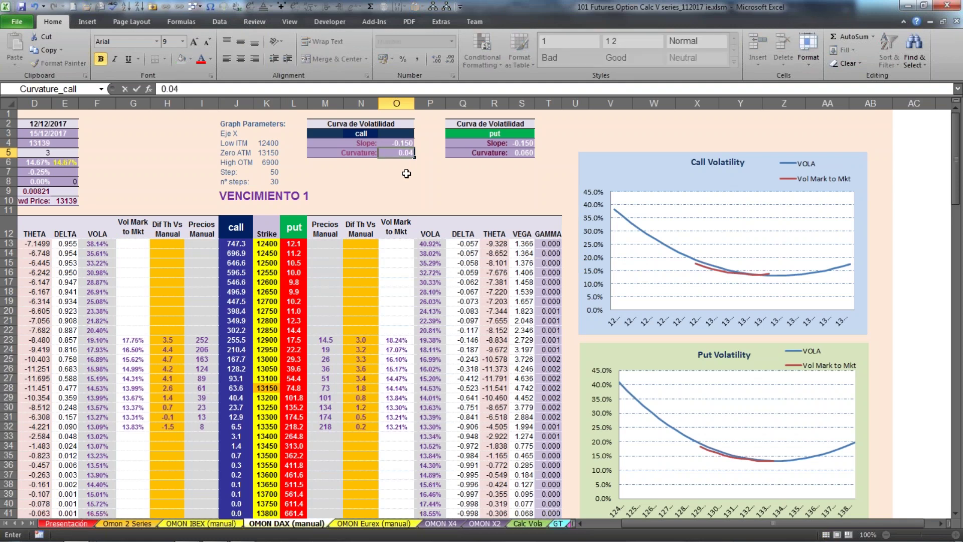
left_click_drag(165, 344, 165, 398)
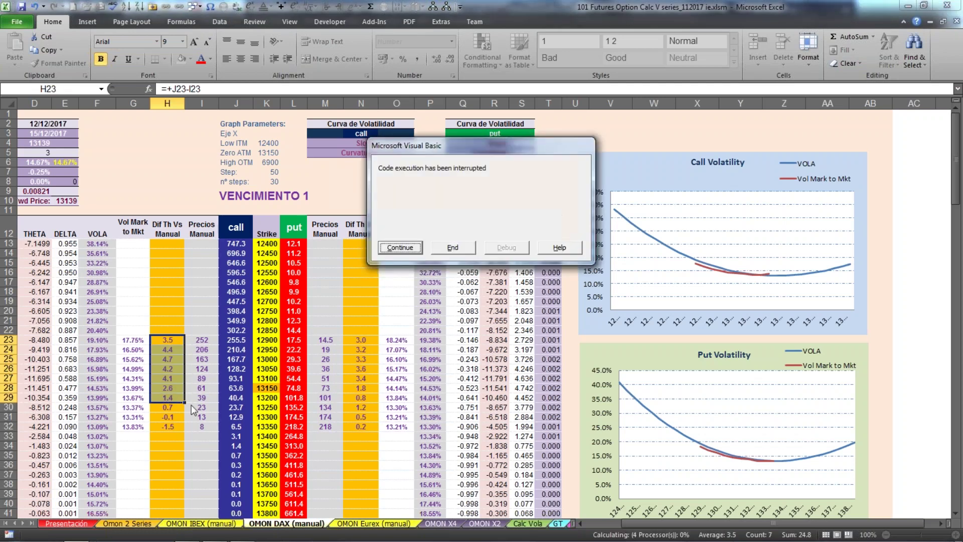
left_click(451, 247)
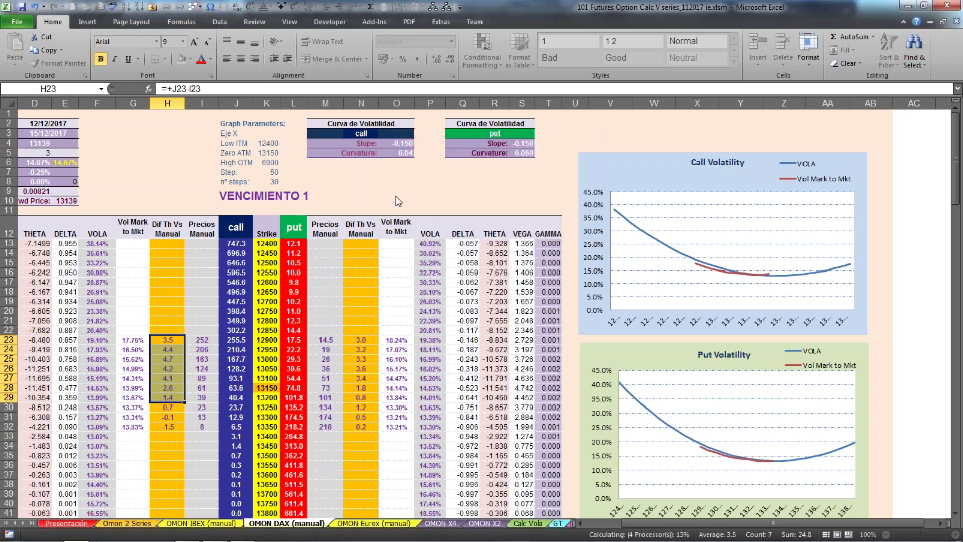
left_click(171, 340)
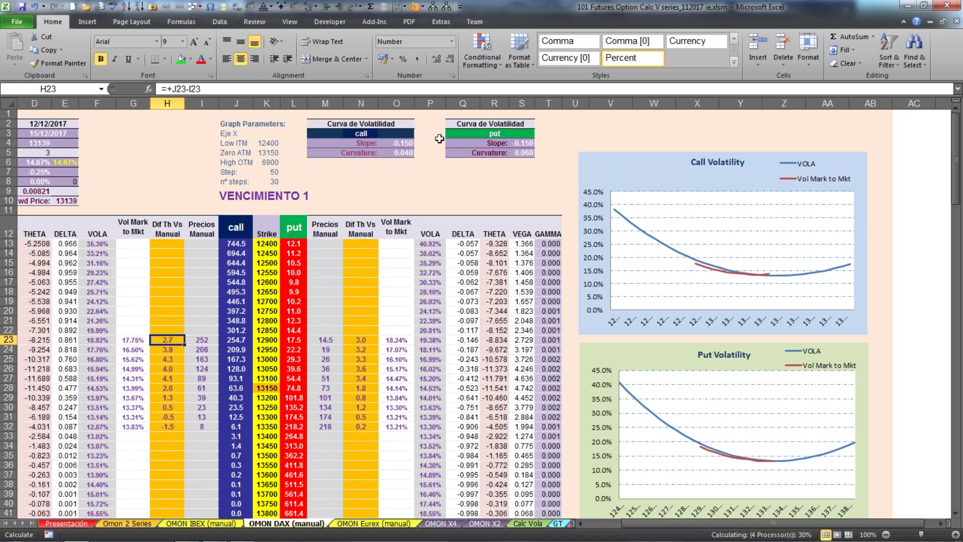
Set the call curvature to 0.03 and check the theoretical versus manual price difference at strike 12900.
left_click(407, 154)
type("0.03")
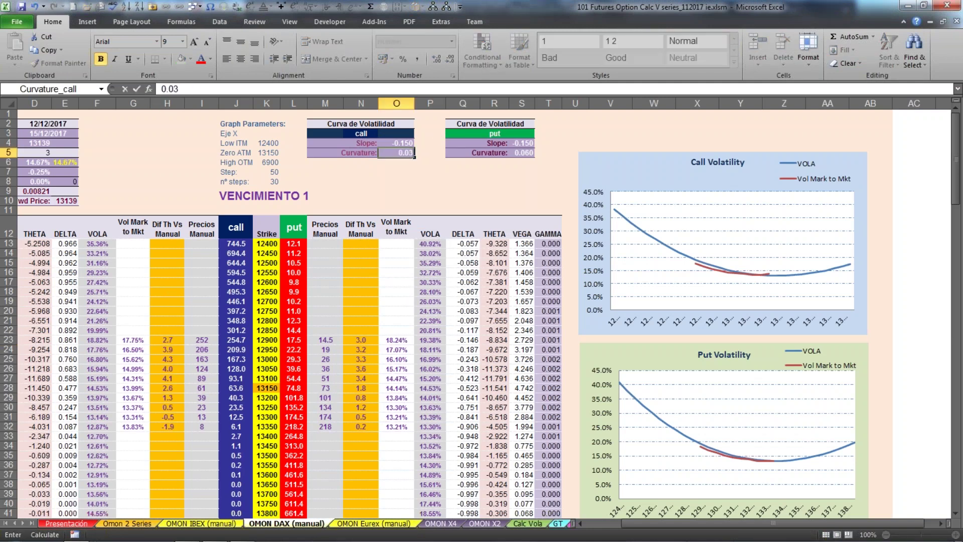
key("Return")
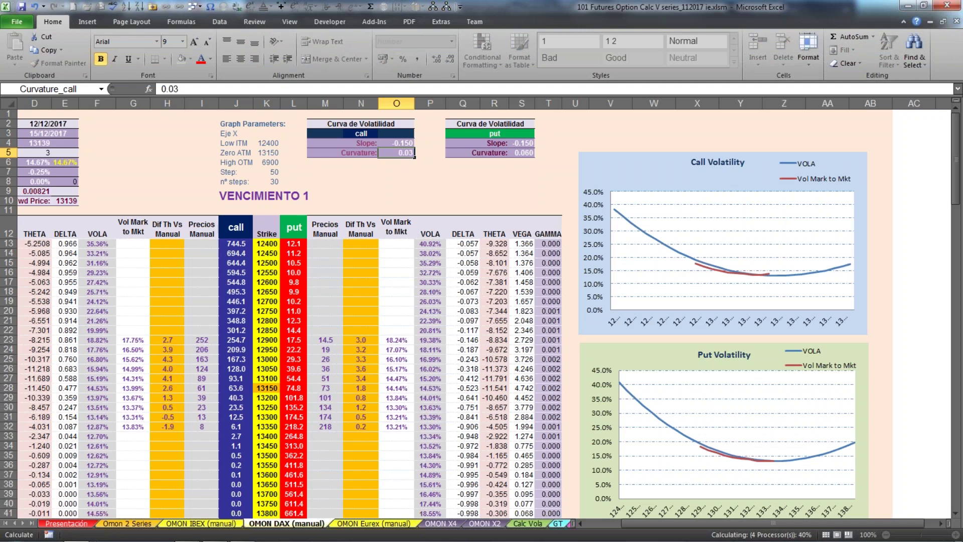
left_click(172, 340)
Set the call curvature to 0.02 and inspect the VOLA series on the Call Volatility chart.
left_click(404, 155)
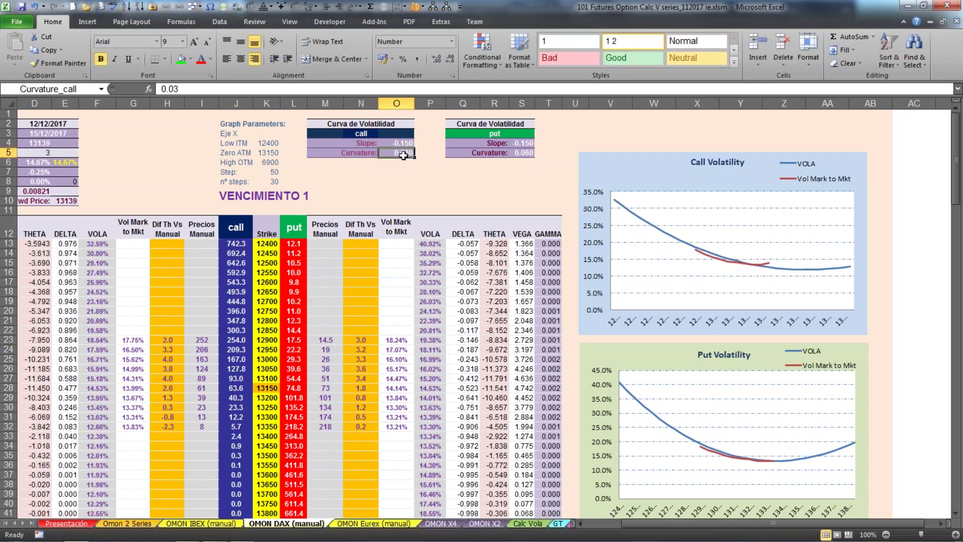
type("0.02")
key("Return")
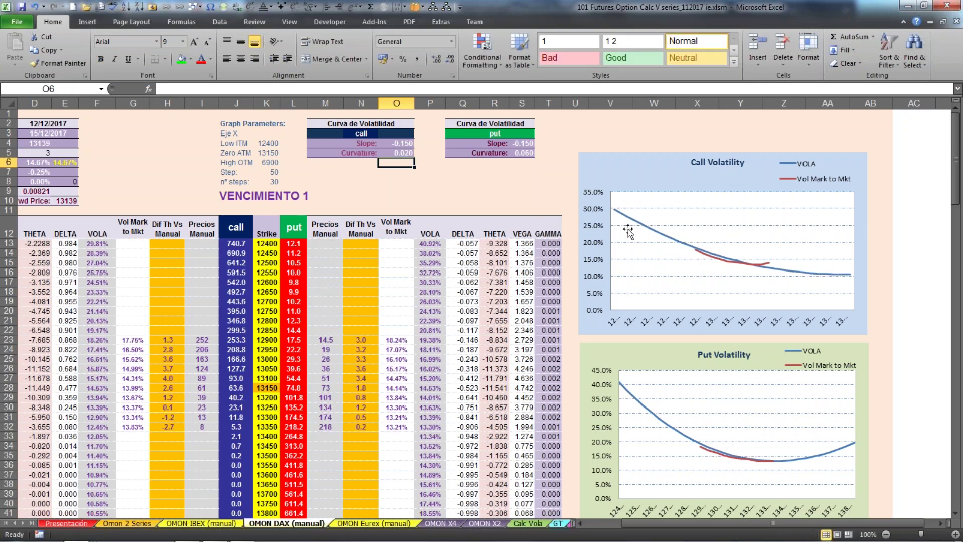
left_click(650, 234)
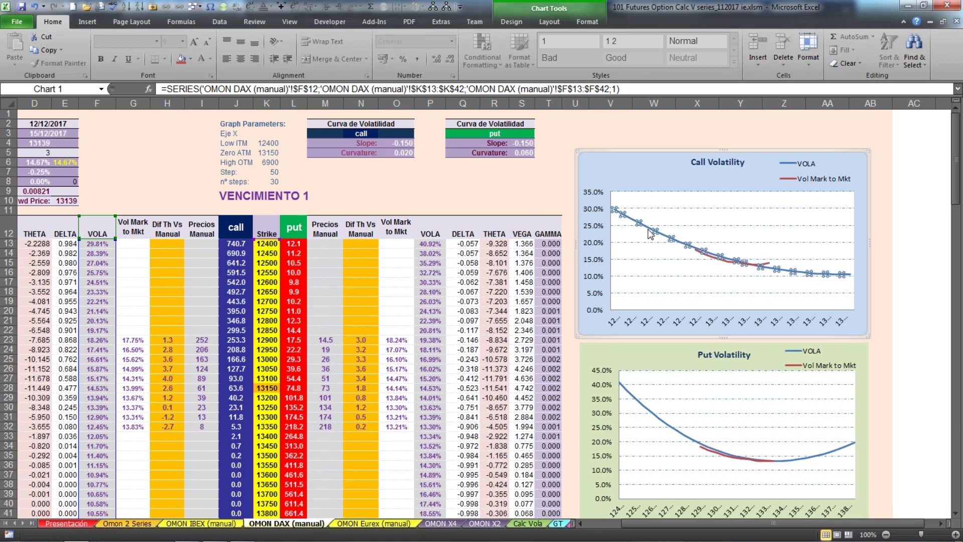
Deselect the Call Volatility chart and review the manual Eurex and IBEX option sheets.
key("Escape")
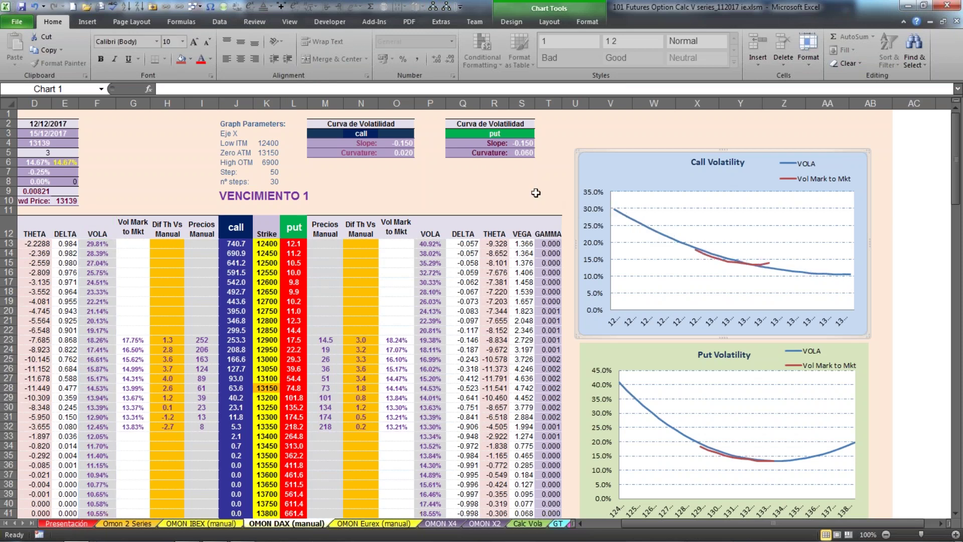
left_click(536, 193)
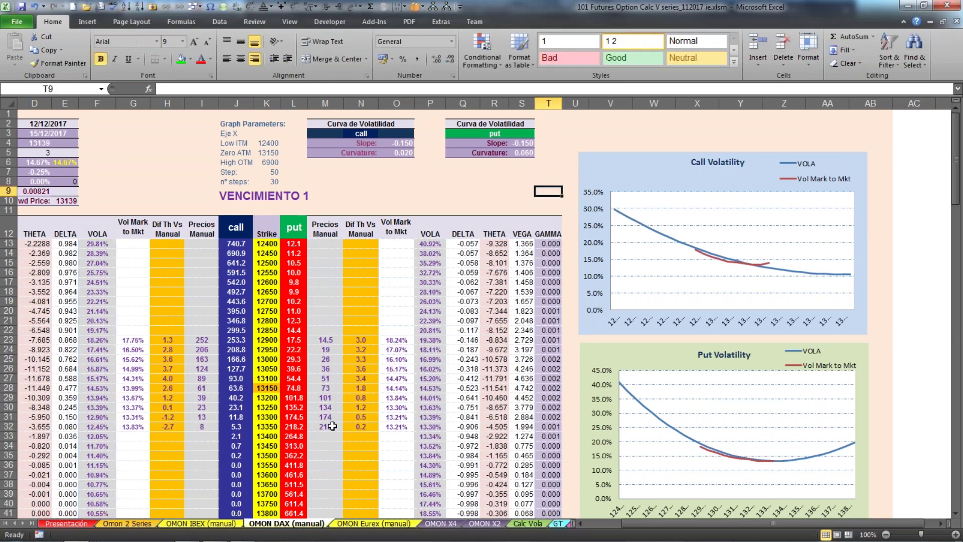
left_click(201, 523)
left_click(289, 524)
left_click(348, 526)
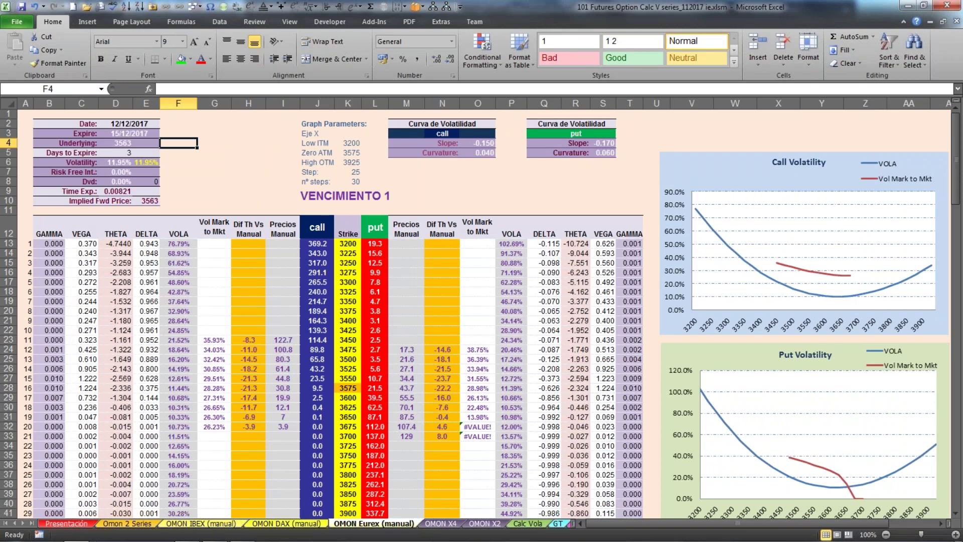
left_click(203, 524)
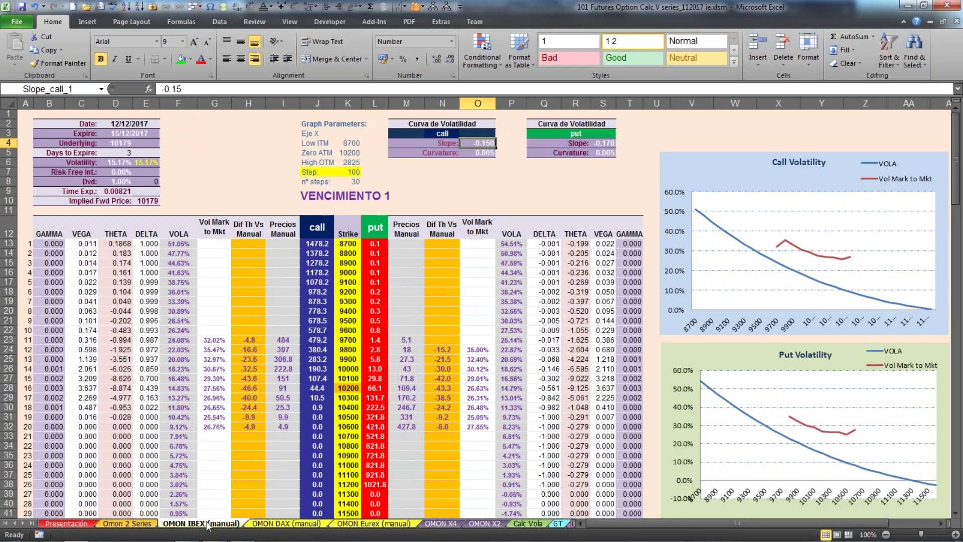
Browse through the strategy graph sheets and open the i_4D sheet at its first columns.
left_click(558, 524)
left_click(560, 524)
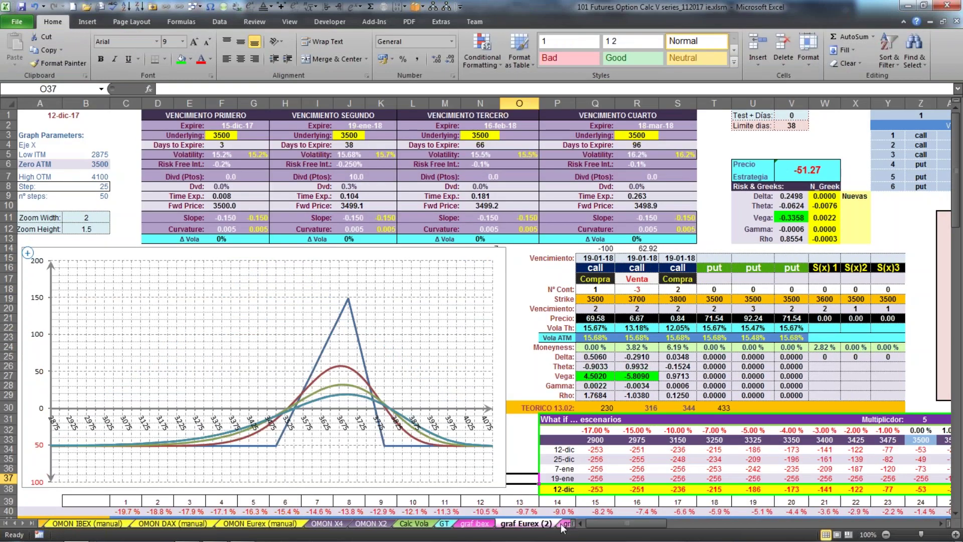
left_click(567, 525)
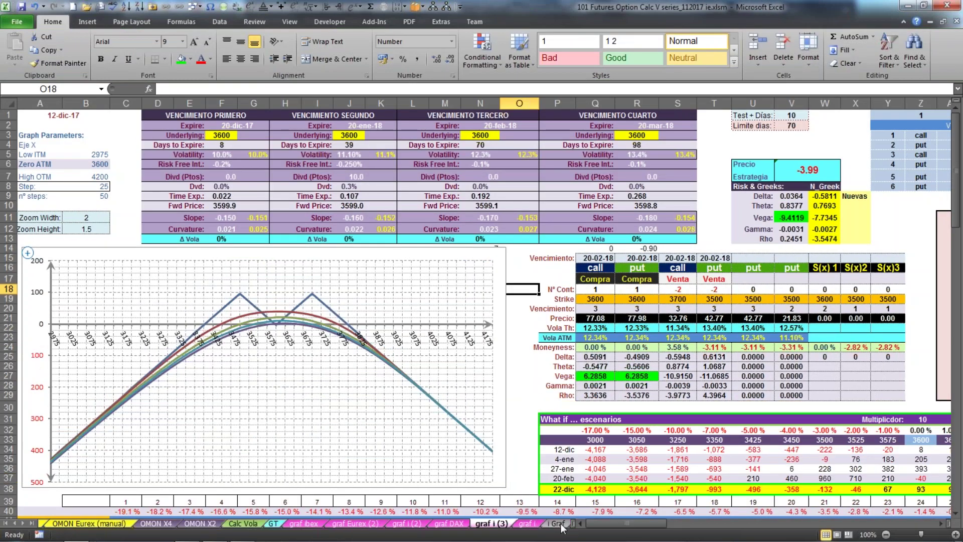
left_click(562, 524)
left_click(559, 524)
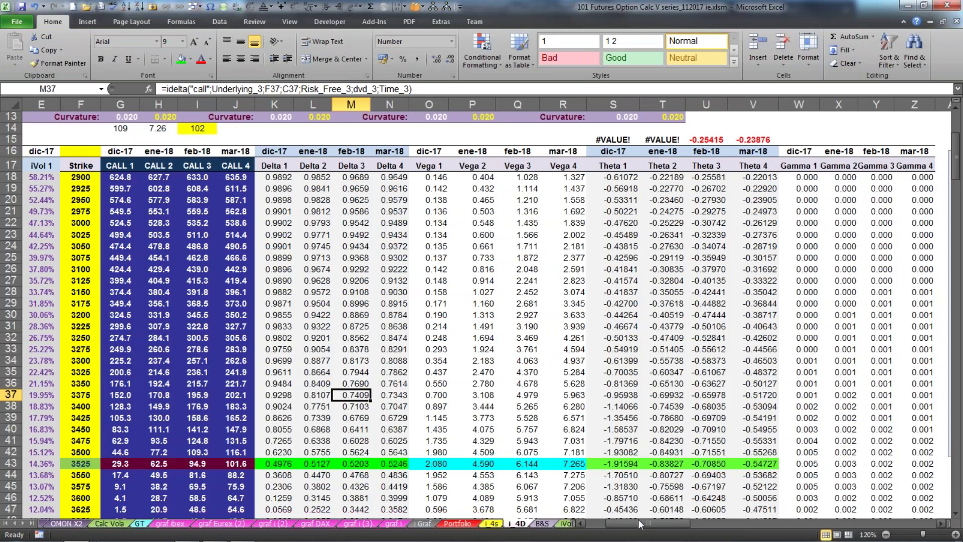
left_click_drag(620, 524, 584, 530)
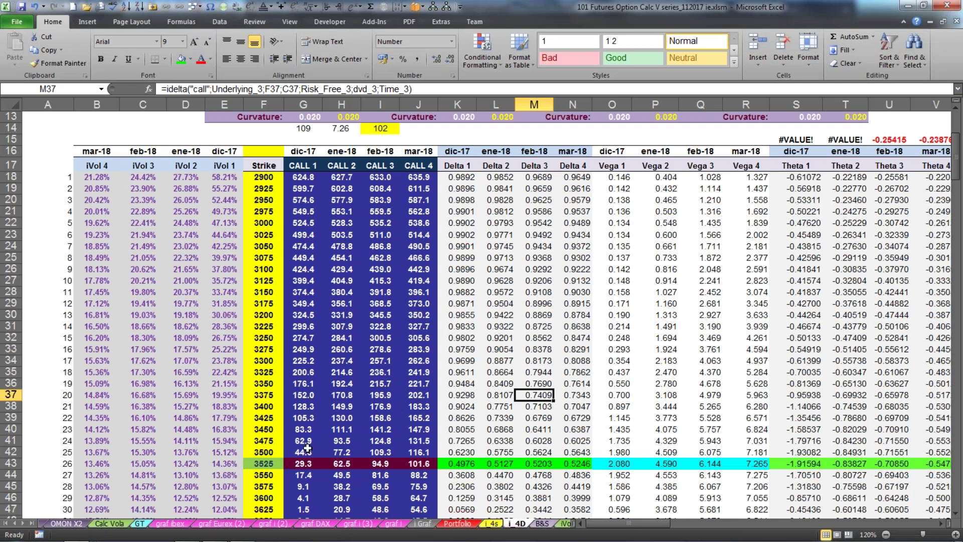
Inspect the iVol 1 and iVol 2 formulas at strike 2900 and the call volatility inputs of the first two expirations.
left_click(225, 179)
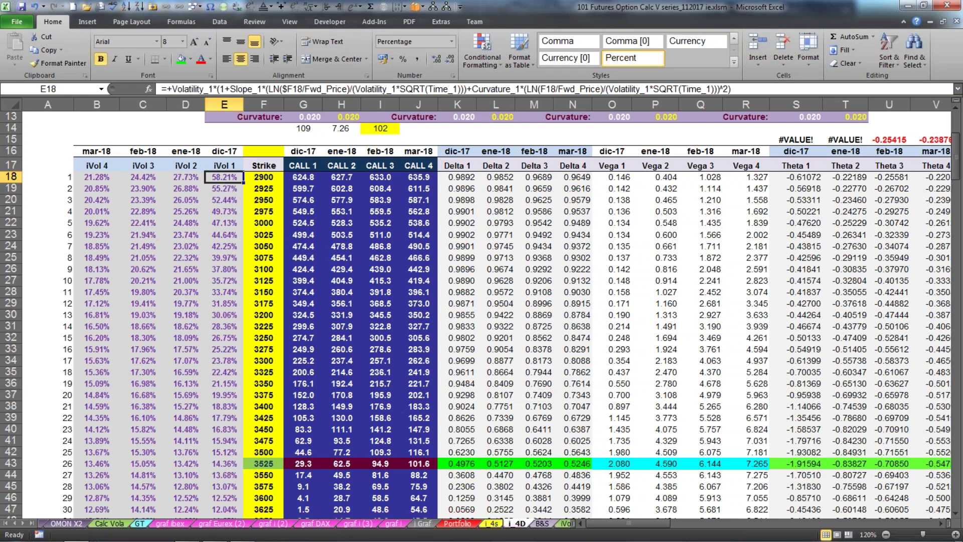
left_click(193, 180)
scroll(281, 315, "up", 4)
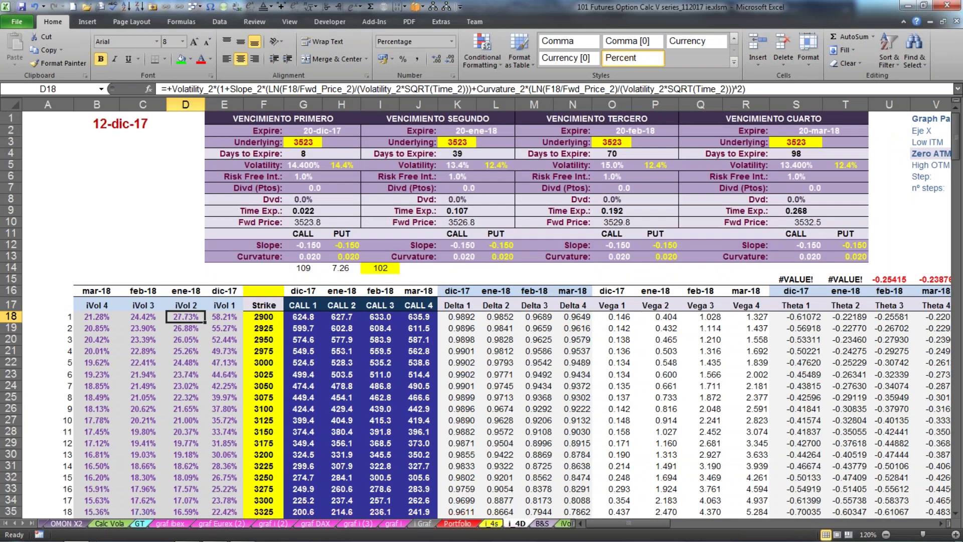
left_click(303, 165)
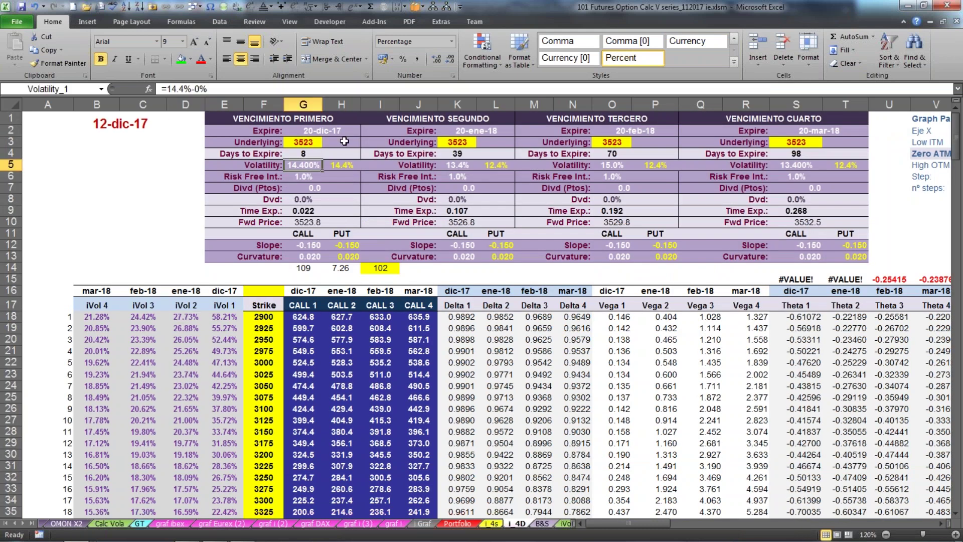
left_click(459, 167)
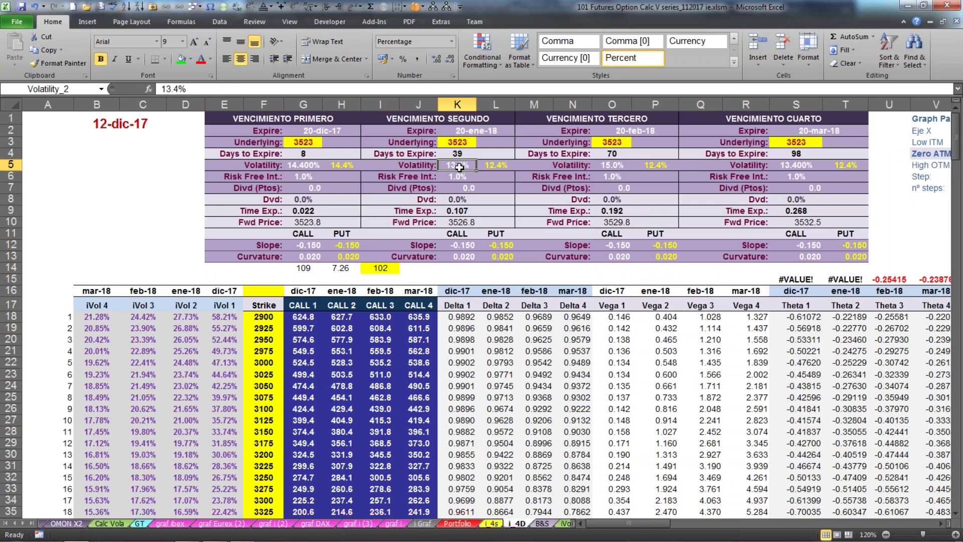
Inspect the January expiration's Black-Scholes price formula in the put table, and return to the expiration parameters.
scroll(333, 401, "down", 20)
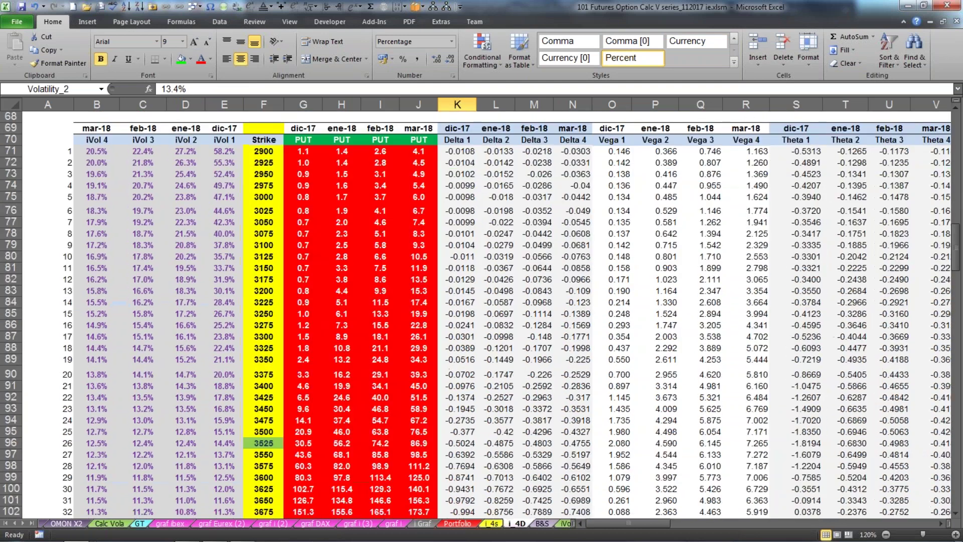
scroll(327, 364, "down", 1)
left_click(327, 364)
scroll(327, 364, "up", 20)
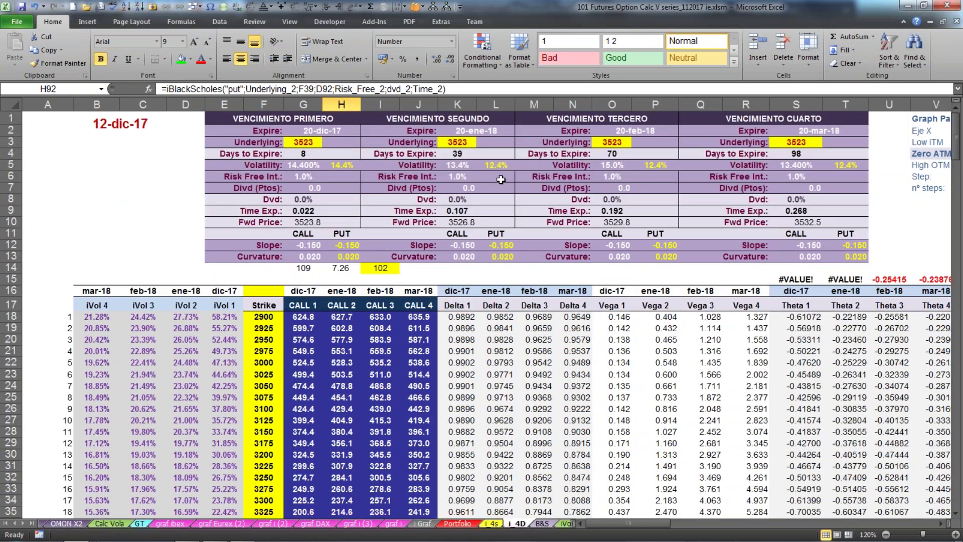
Check the call volatility inputs of the second, third and fourth expirations.
left_click(447, 165)
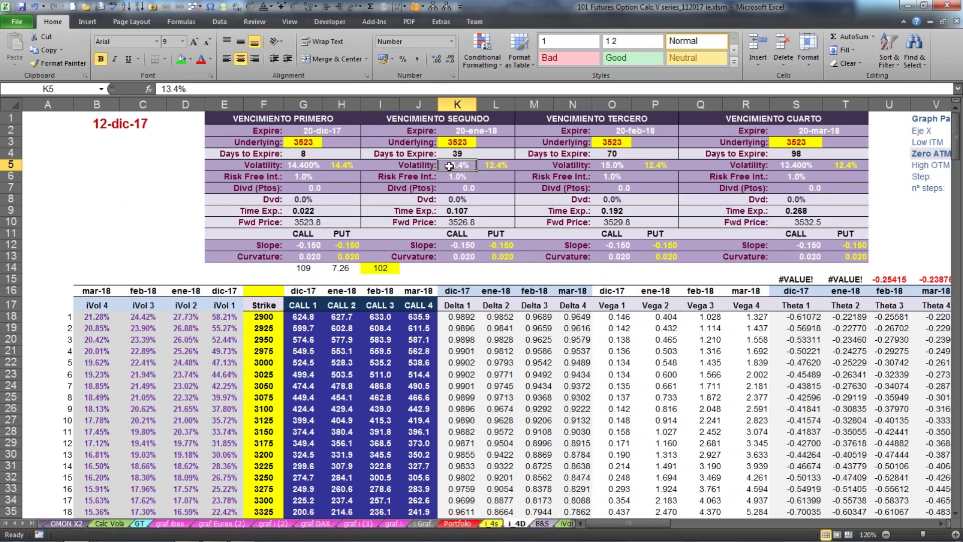
left_click(616, 165)
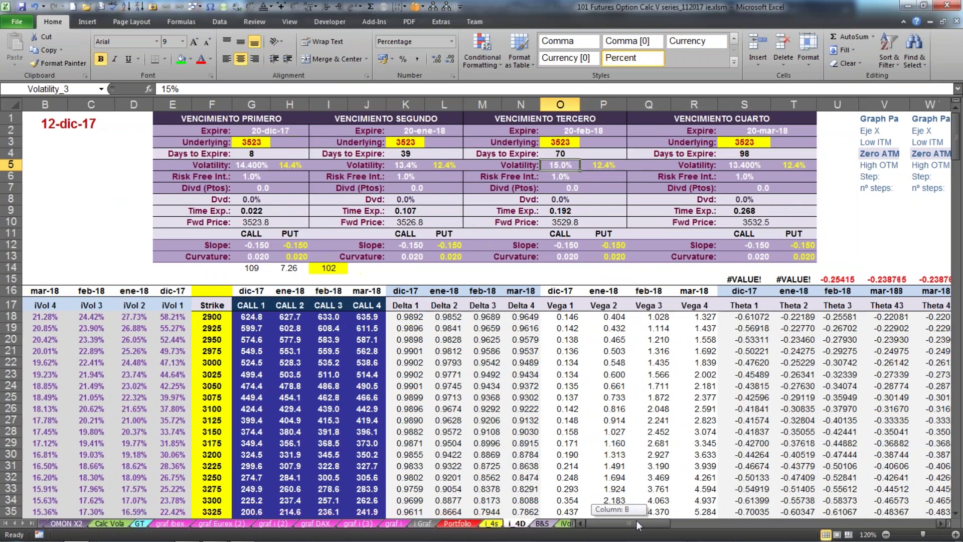
left_click_drag(627, 524, 662, 523)
left_click(502, 166)
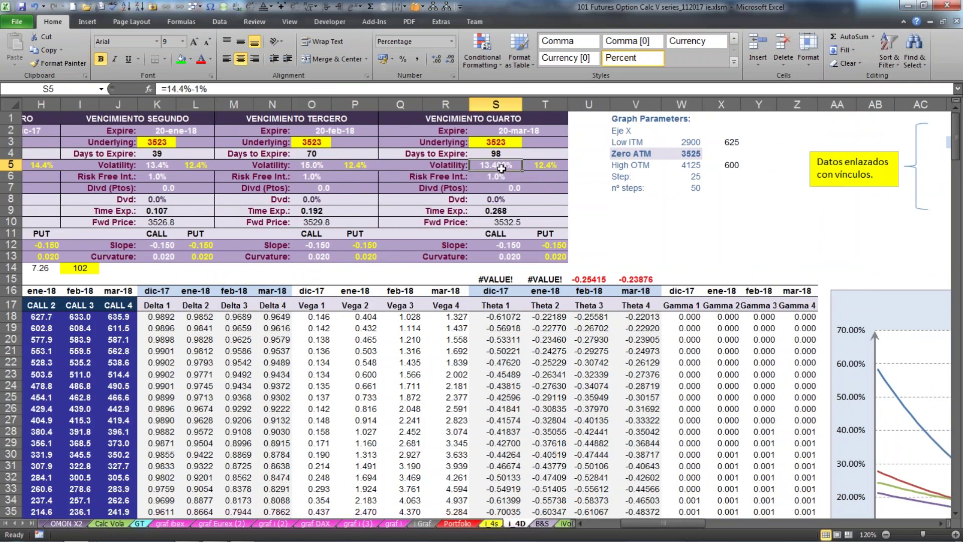
left_click_drag(641, 527, 606, 525)
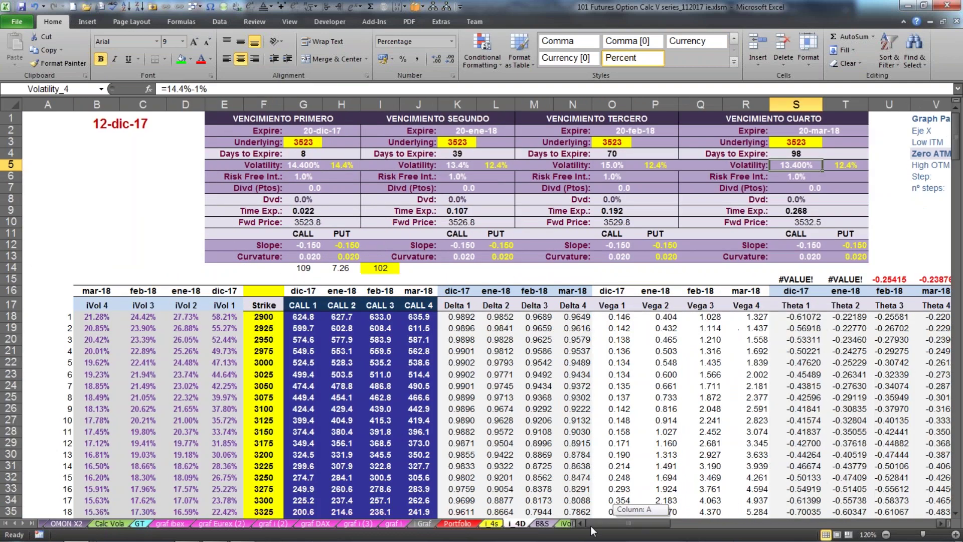
Set the call volatility of the second, third and fourth expirations to 14.40%, matching the first expiration.
left_click(295, 167)
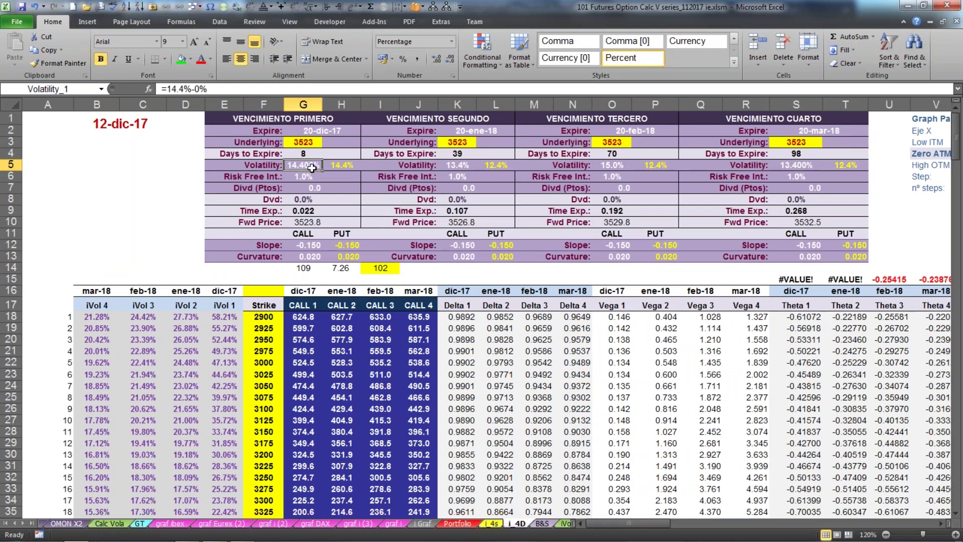
left_click(457, 166)
type("1%4.40")
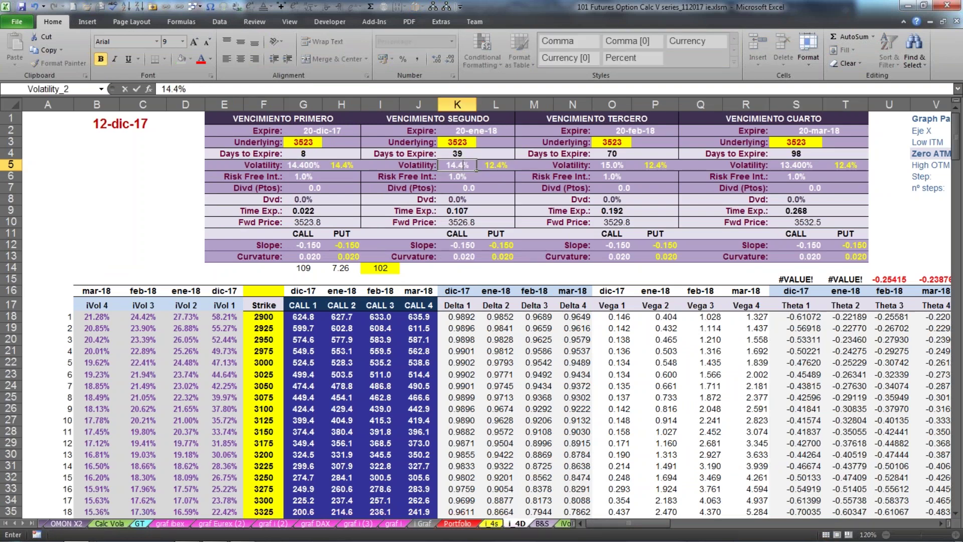
left_click(613, 165)
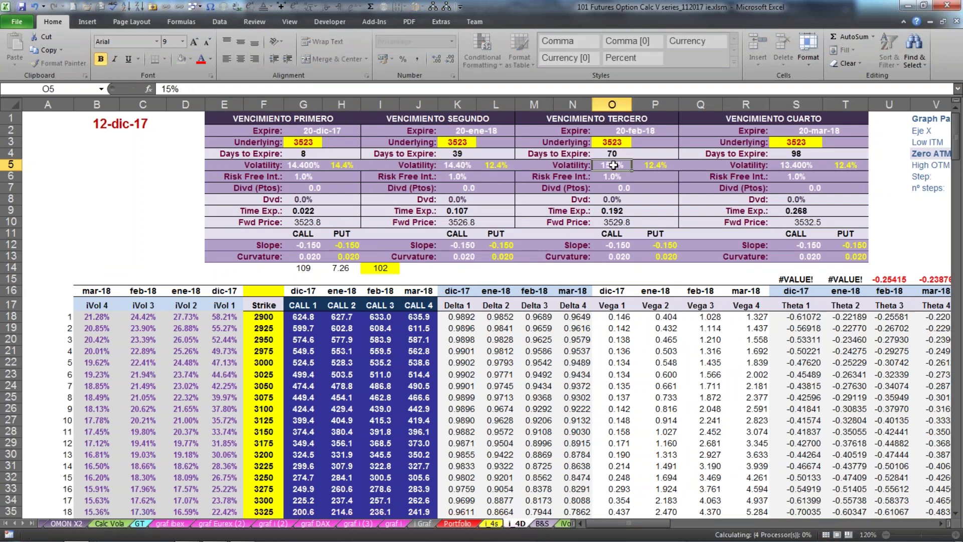
type("14.40")
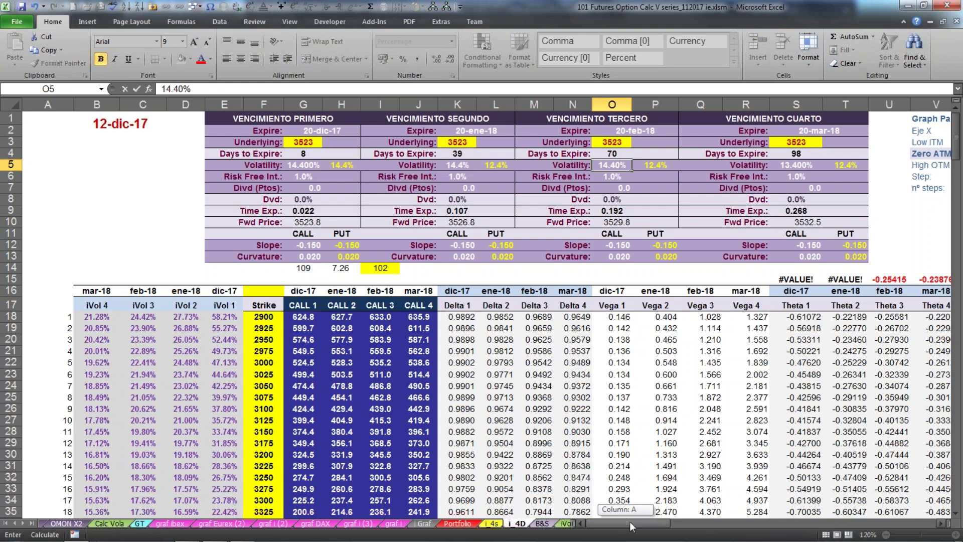
left_click_drag(628, 523, 648, 524)
left_click(606, 164)
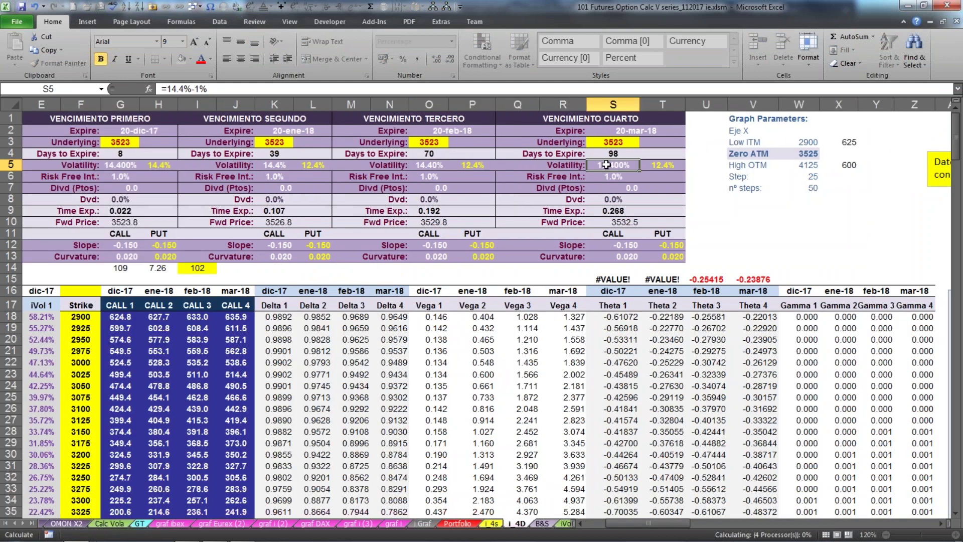
type("14.40")
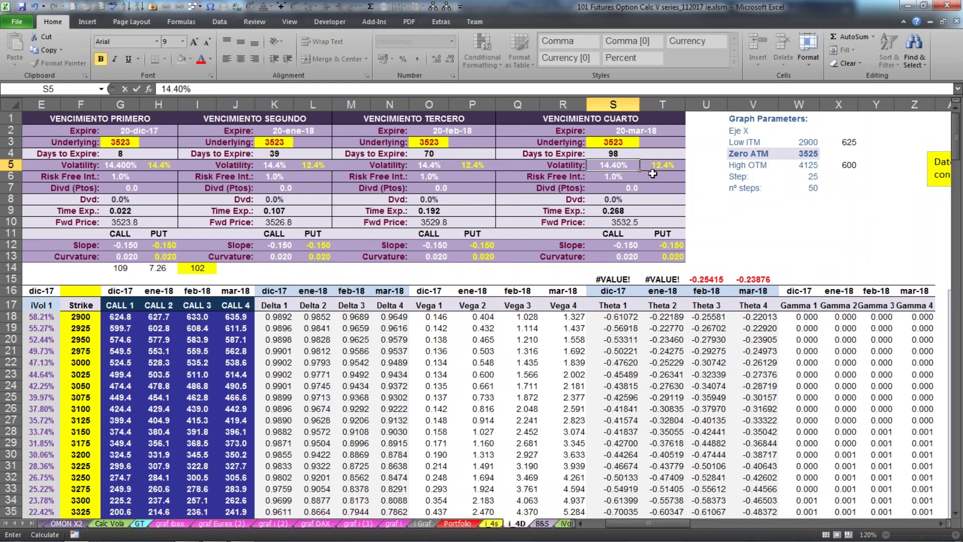
left_click(724, 232)
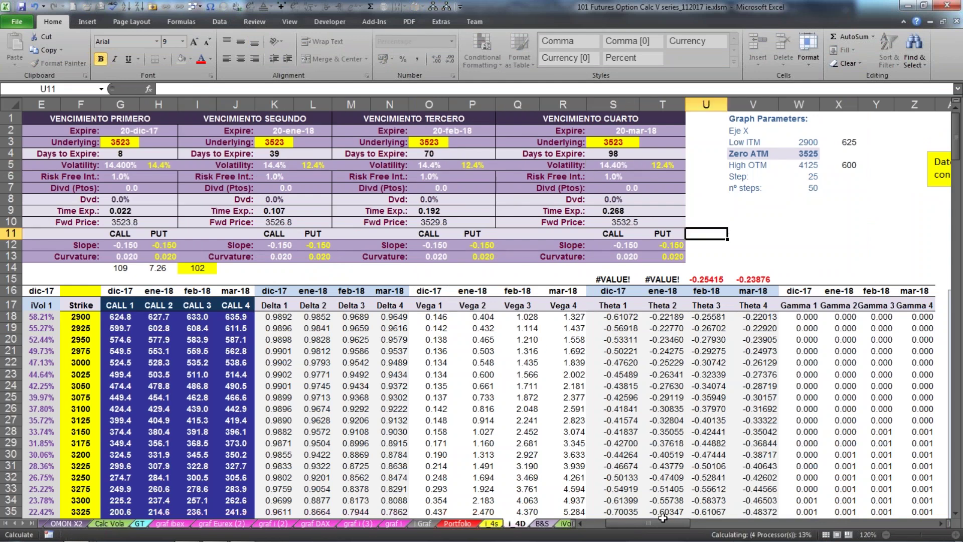
Inspect the iVol 1 formula at strikes 2900 and 2950 and the iVol 4 formula at strike 2900.
scroll(401, 401, "left", 2)
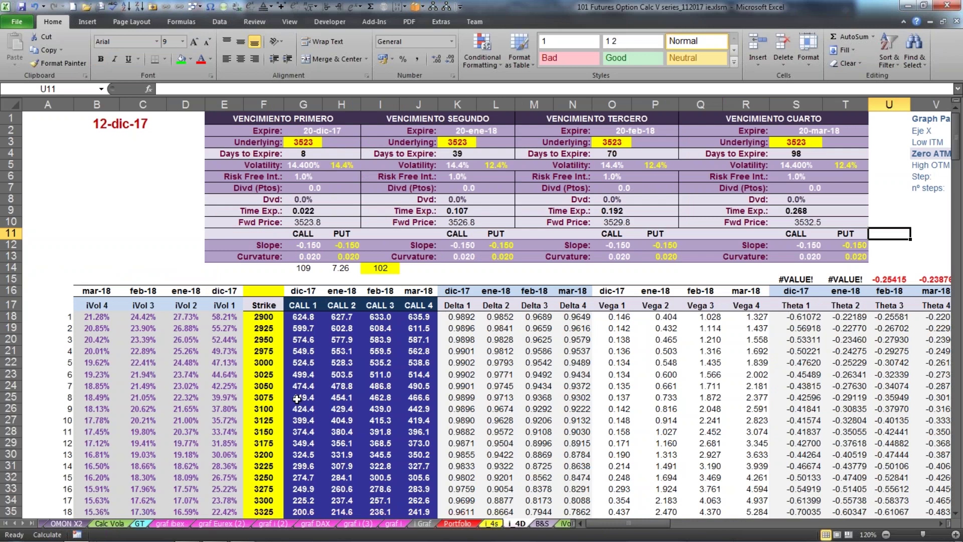
left_click(226, 316)
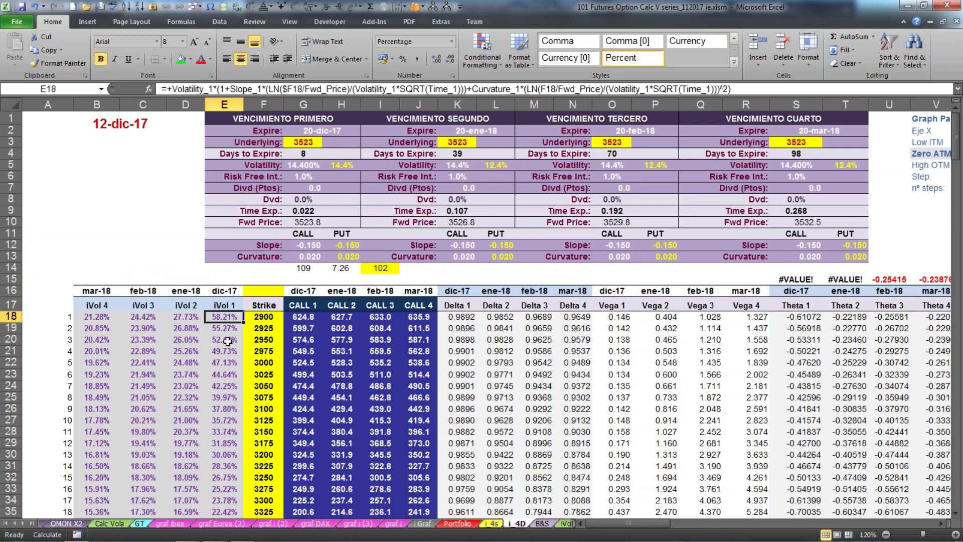
left_click(227, 341)
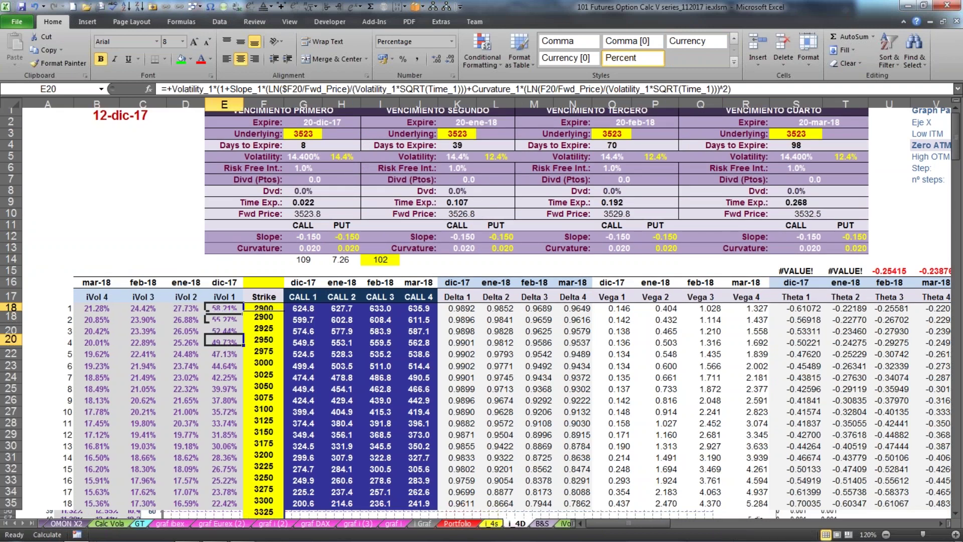
left_click(494, 524)
left_click(519, 523)
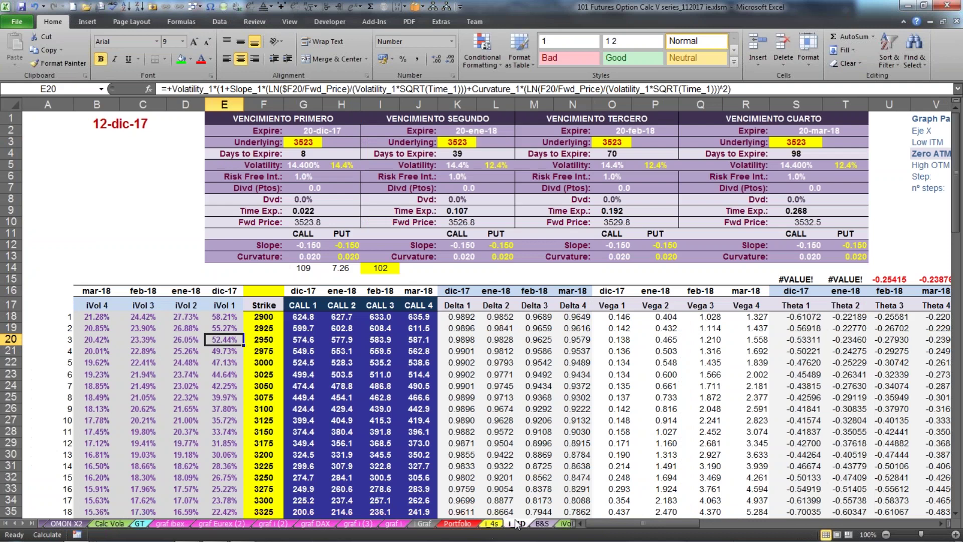
left_click(216, 321)
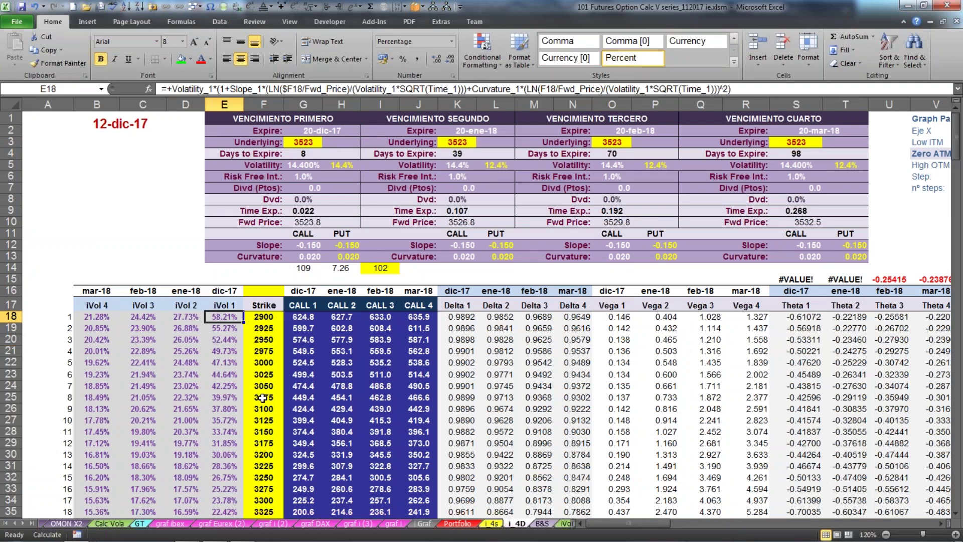
left_click(96, 316)
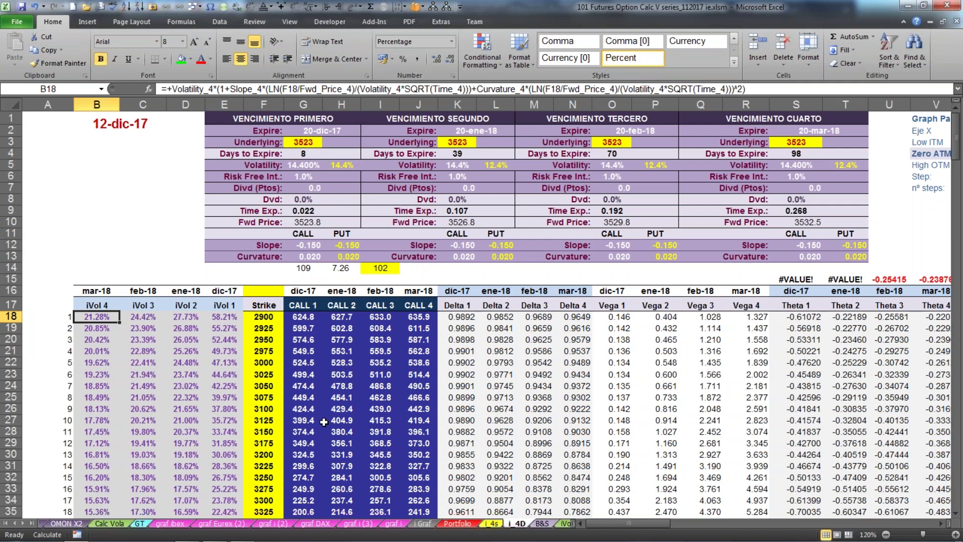
Inspect the vega formulas of the second and fourth expirations in the call table.
scroll(626, 501, "down", 2)
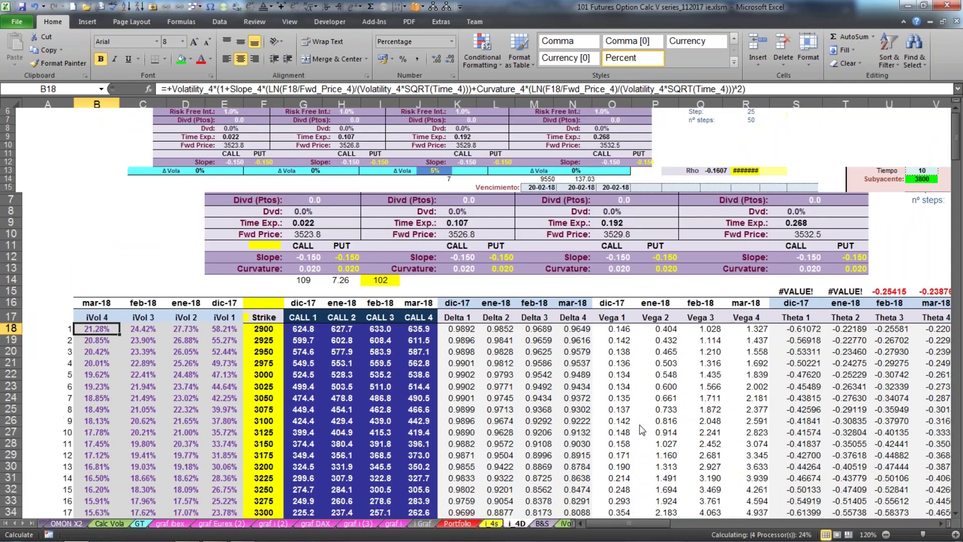
left_click(649, 420)
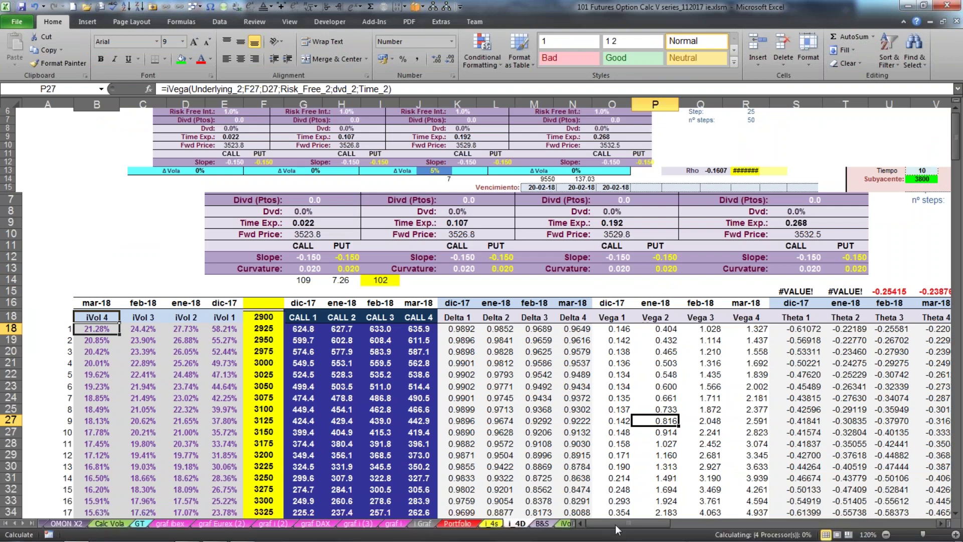
left_click_drag(628, 526, 658, 523)
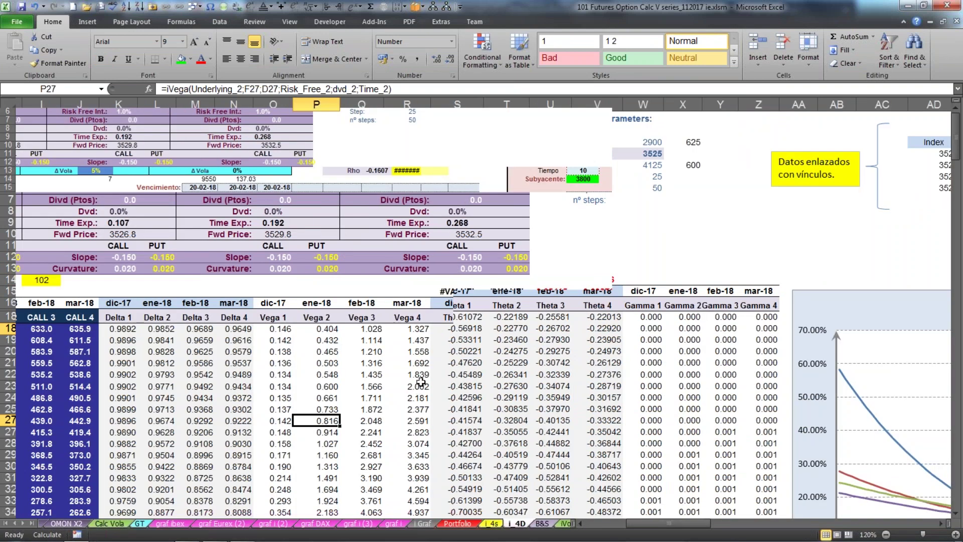
left_click(417, 363)
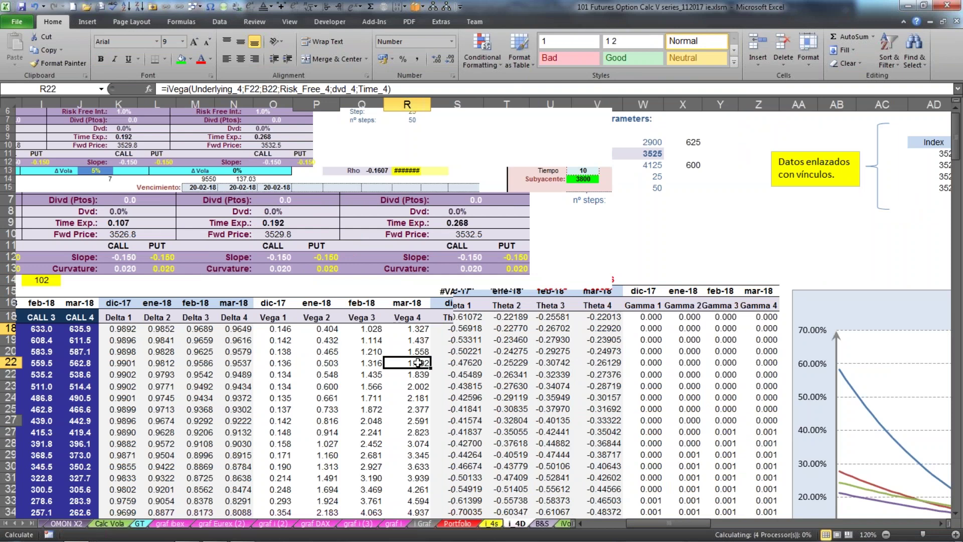
Inspect the first expiration's vega and iVol formulas at strike 2925, and look over the i_4s sheet.
left_click_drag(646, 529, 575, 527)
left_click(284, 329)
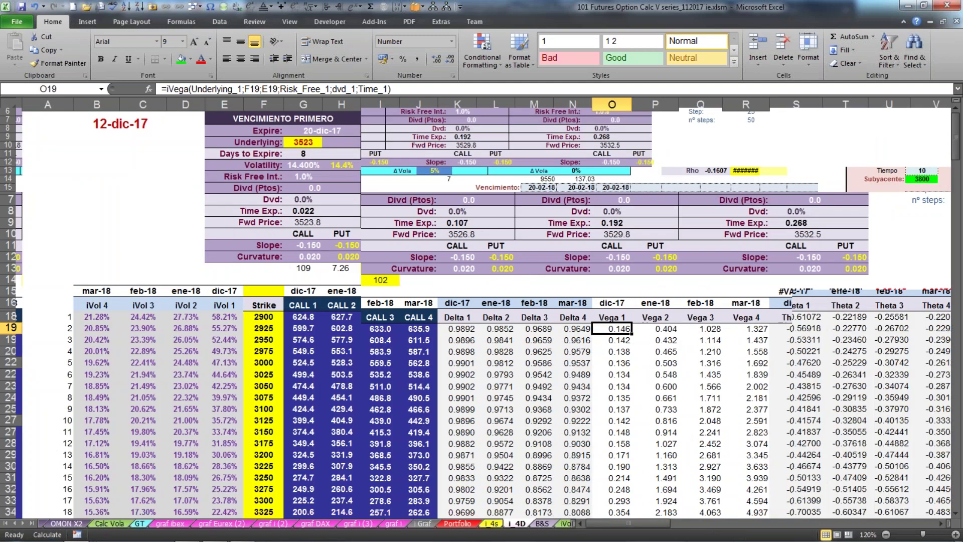
left_click(222, 328)
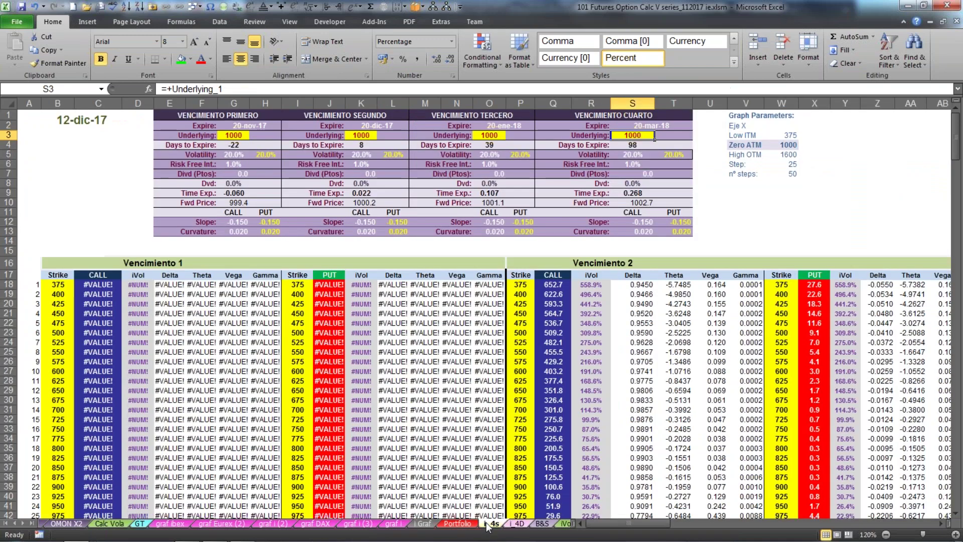
left_click(489, 525)
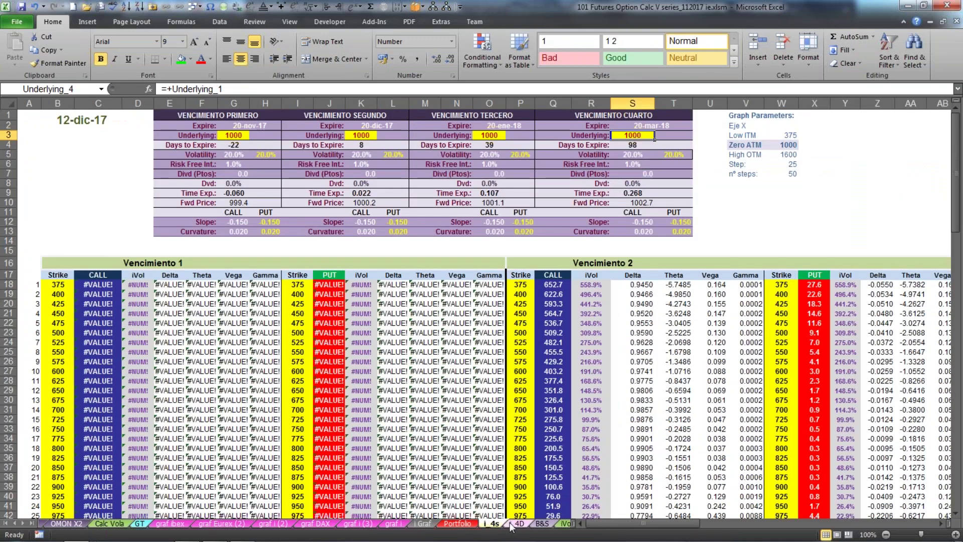
left_click(511, 524)
Examine the individual expiration curves in the Call Volatility chart of the i_4D sheet, from dic-17 through mar-18.
left_click_drag(600, 527, 694, 513)
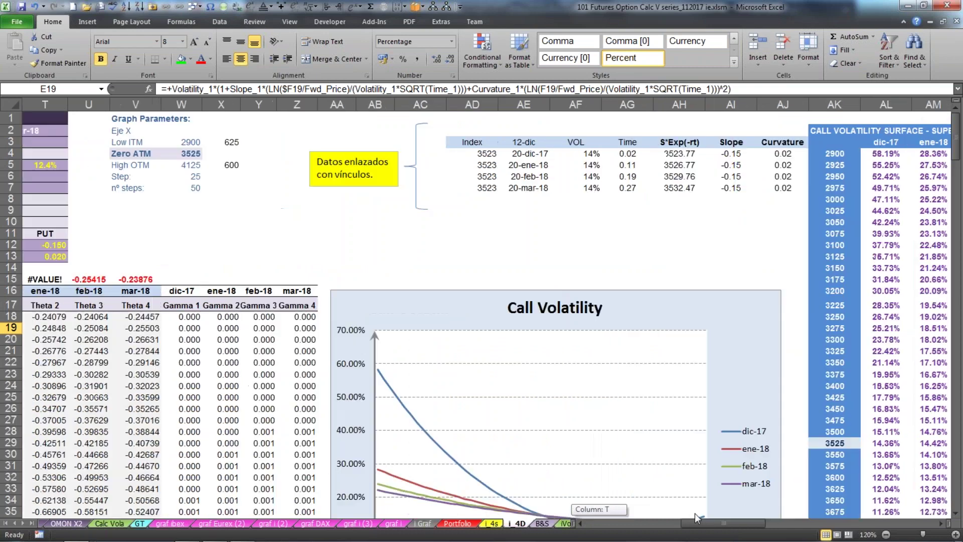
left_click(561, 246)
scroll(562, 246, "down", 2)
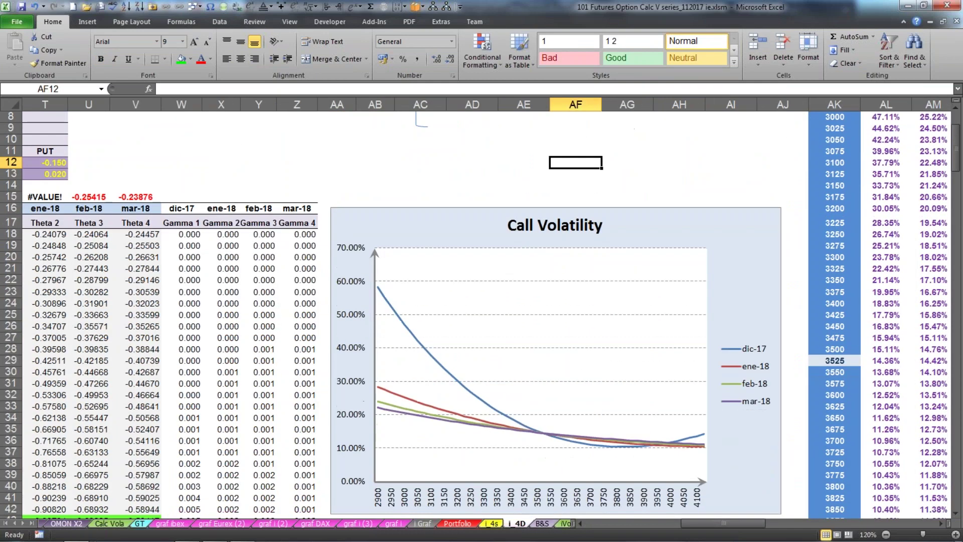
left_click(412, 337)
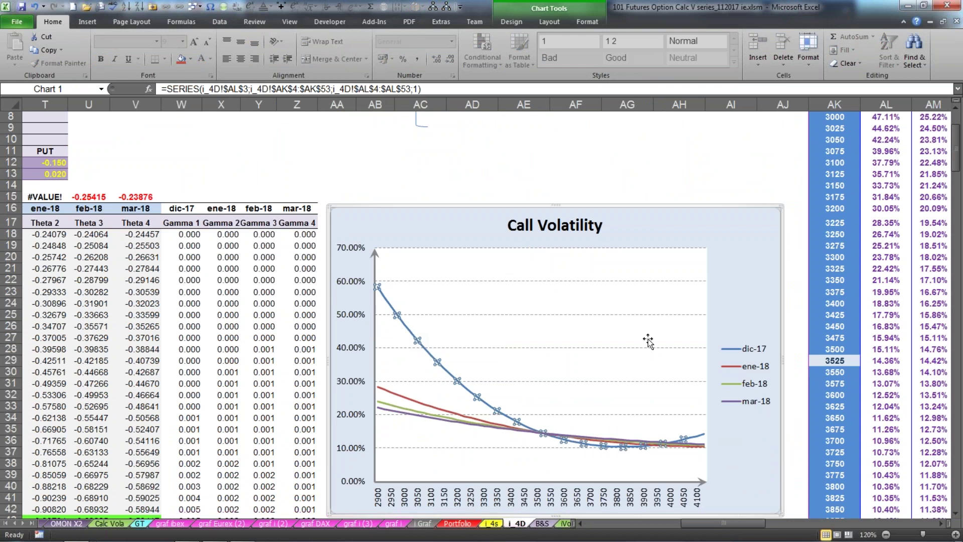
left_click(394, 396)
left_click(394, 409)
left_click(392, 414)
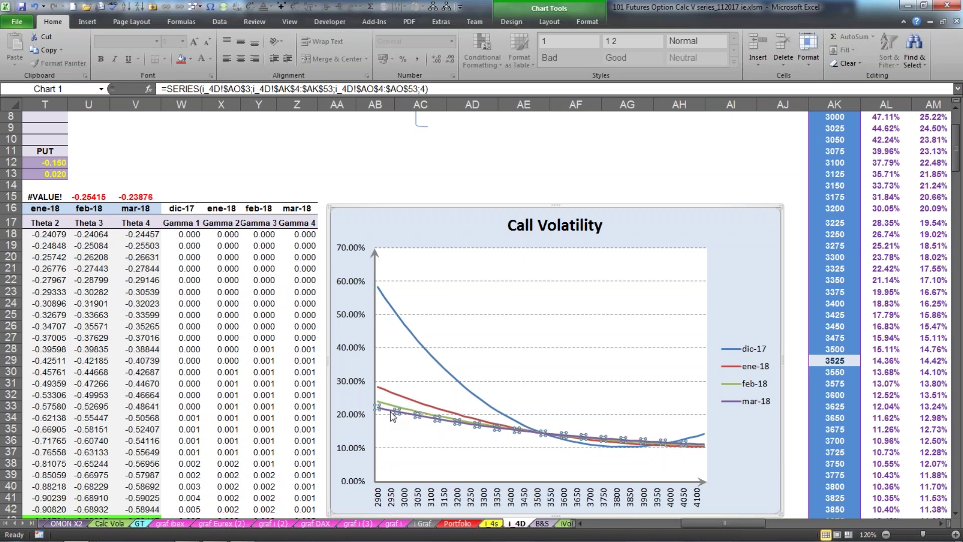
View the 3D call volatility surface chart and its source table, and return to the expiration parameters.
left_click_drag(689, 523, 772, 522)
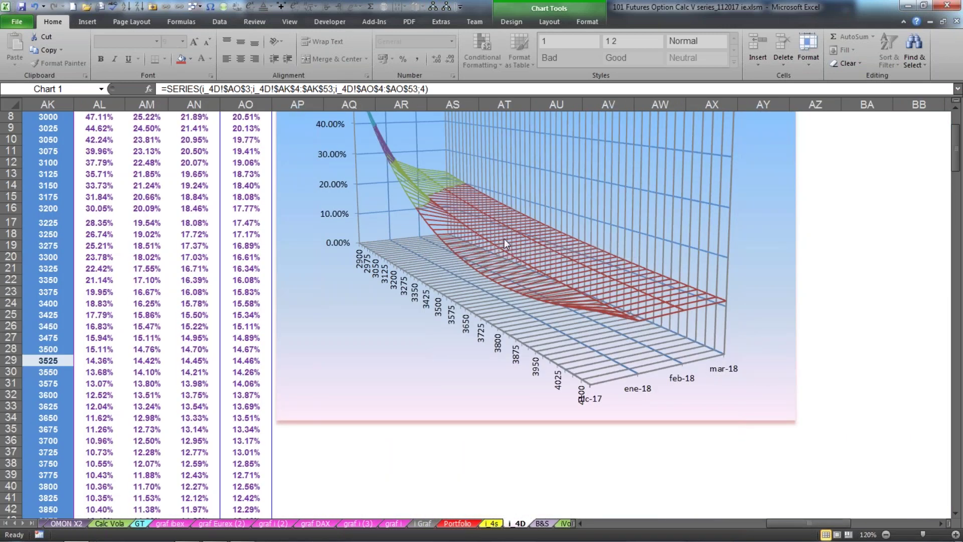
scroll(504, 239, "up", 2)
scroll(504, 239, "up", 1)
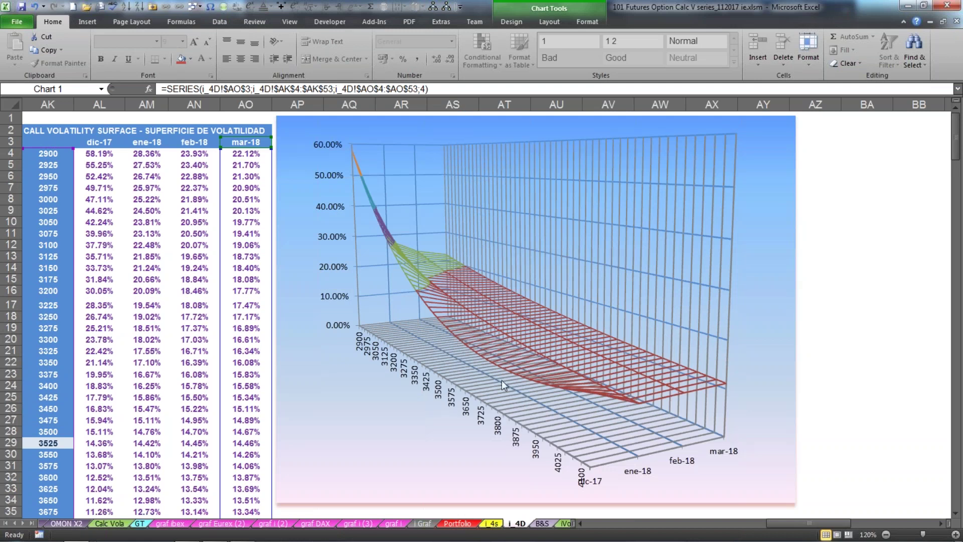
left_click_drag(788, 523, 572, 516)
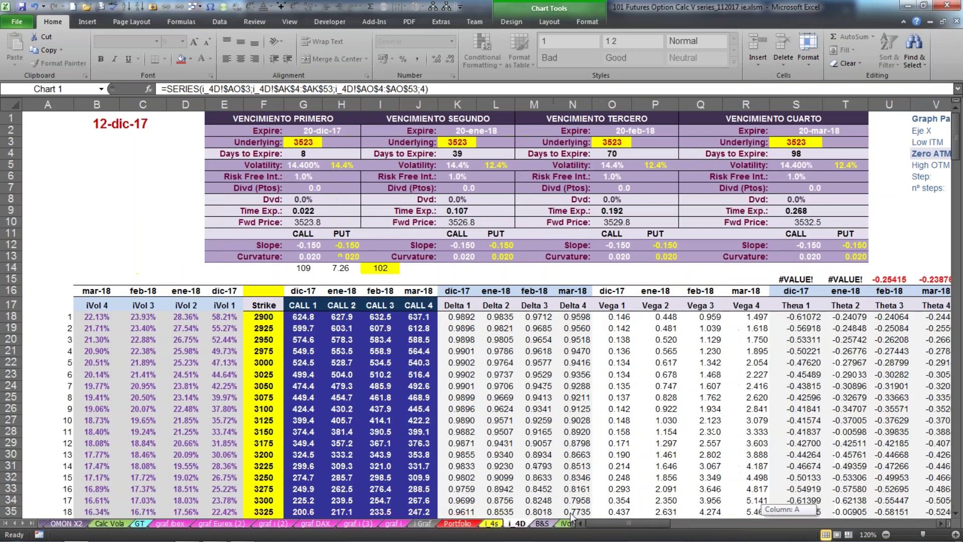
Review the option tables and volatility charts of all four expirations on the OMON Eurex (manual) sheet.
left_click(7, 523)
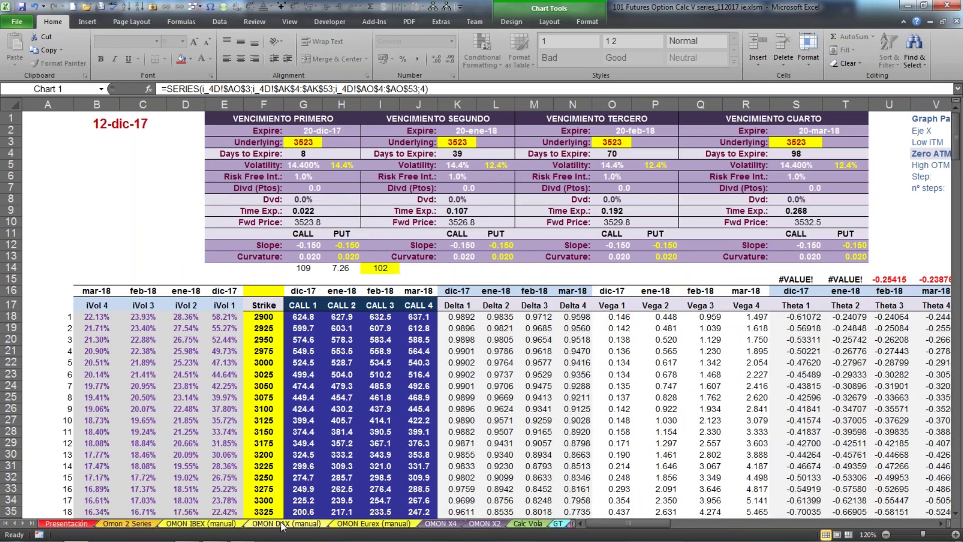
left_click(374, 524)
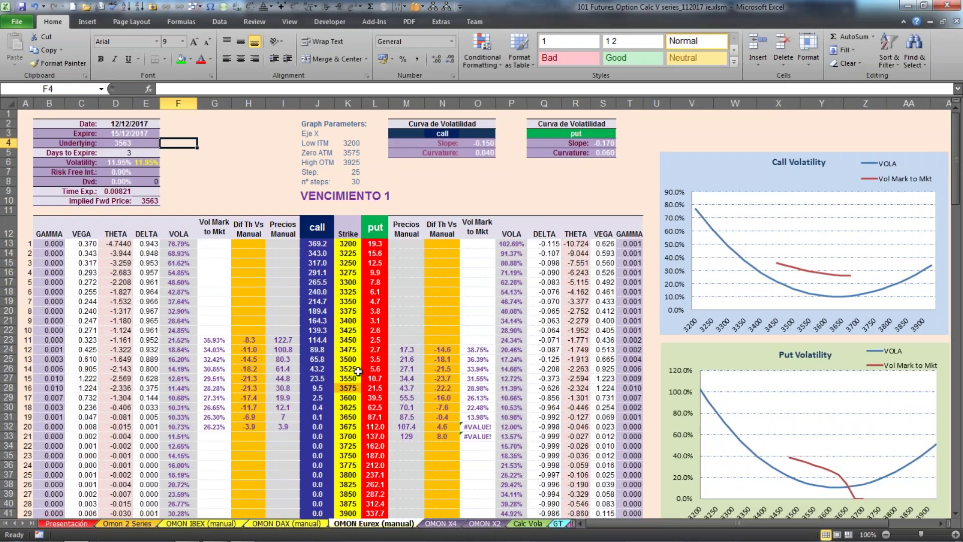
scroll(358, 372, "down", 15)
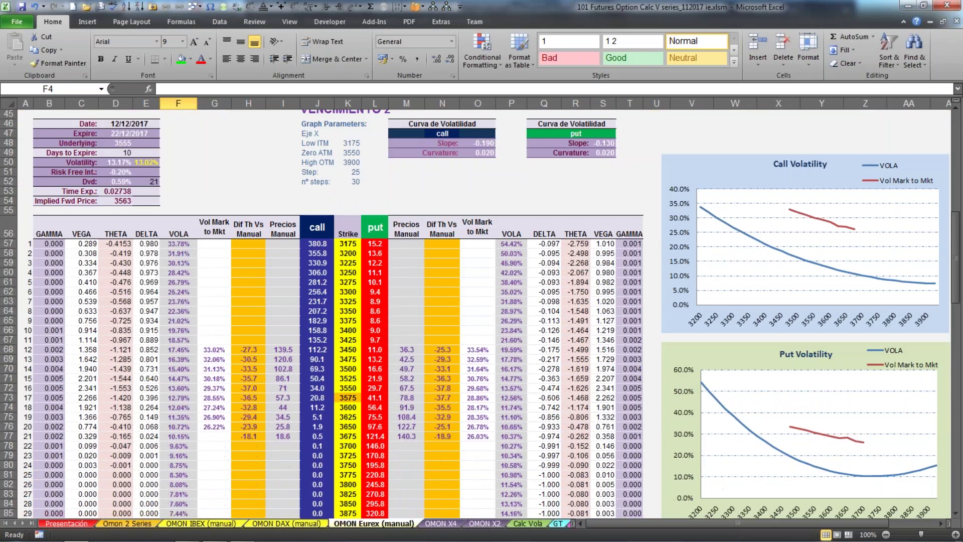
scroll(281, 366, "down", 10)
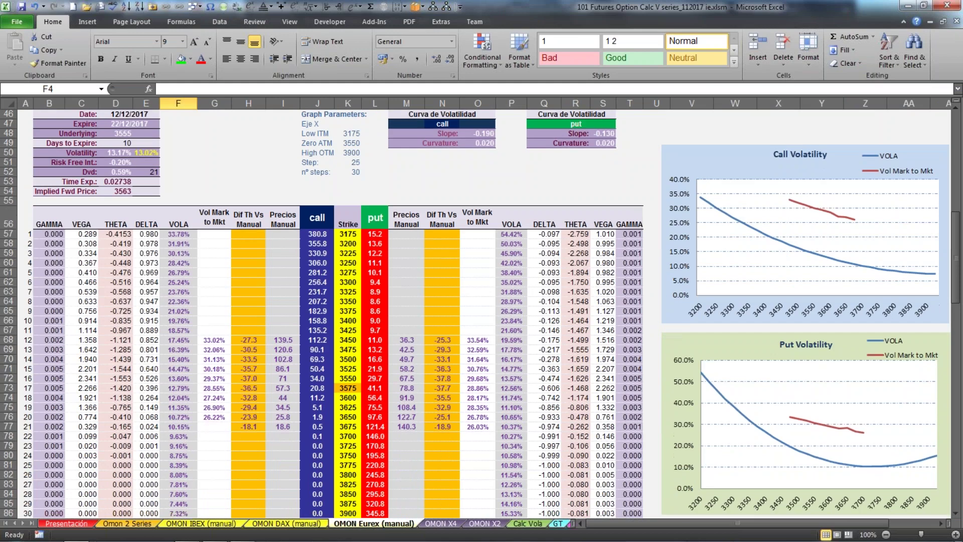
scroll(348, 291, "down", 9)
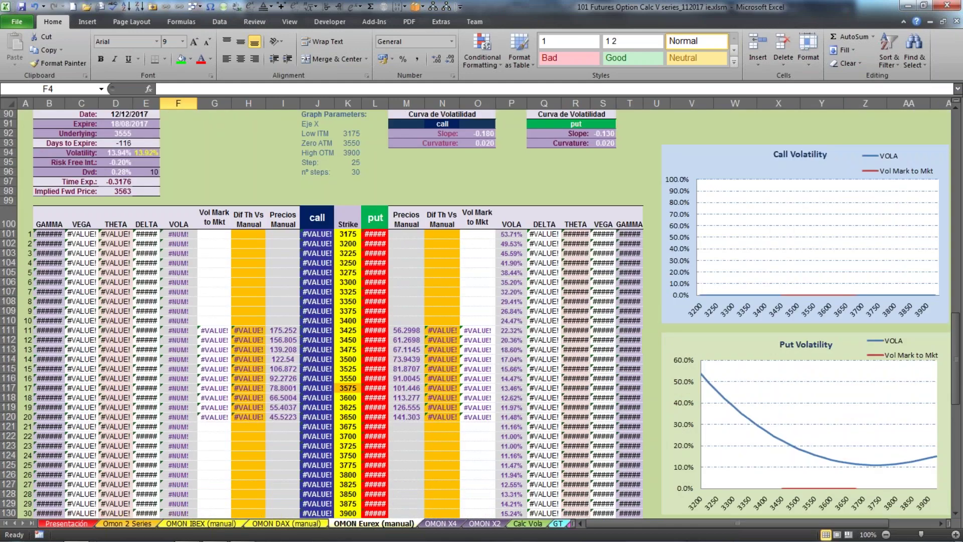
scroll(347, 292, "down", 14)
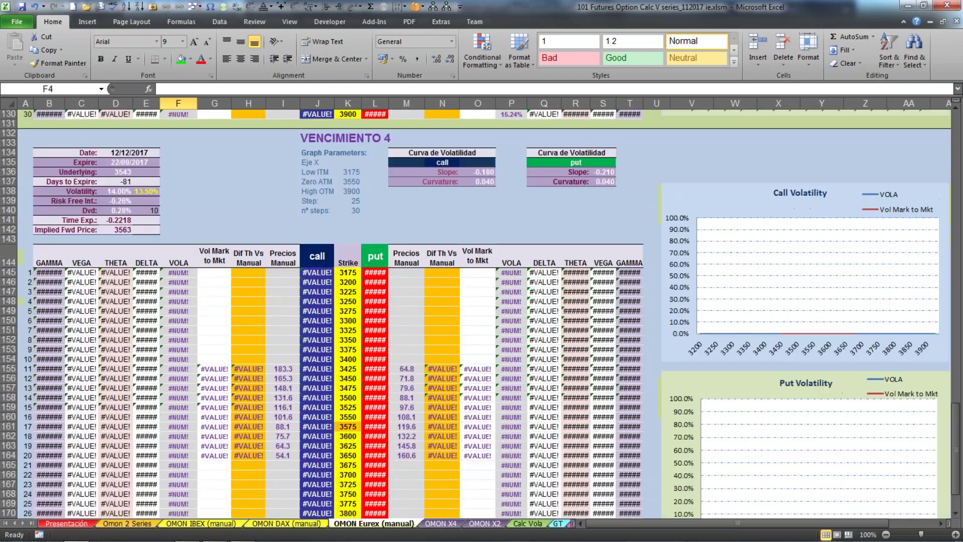
scroll(348, 292, "up", 20)
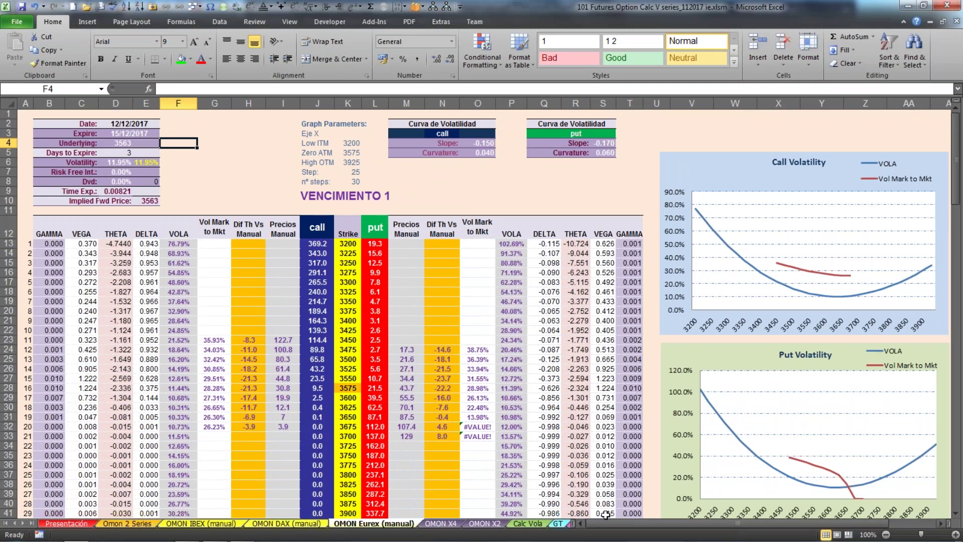
left_click_drag(603, 522, 615, 525)
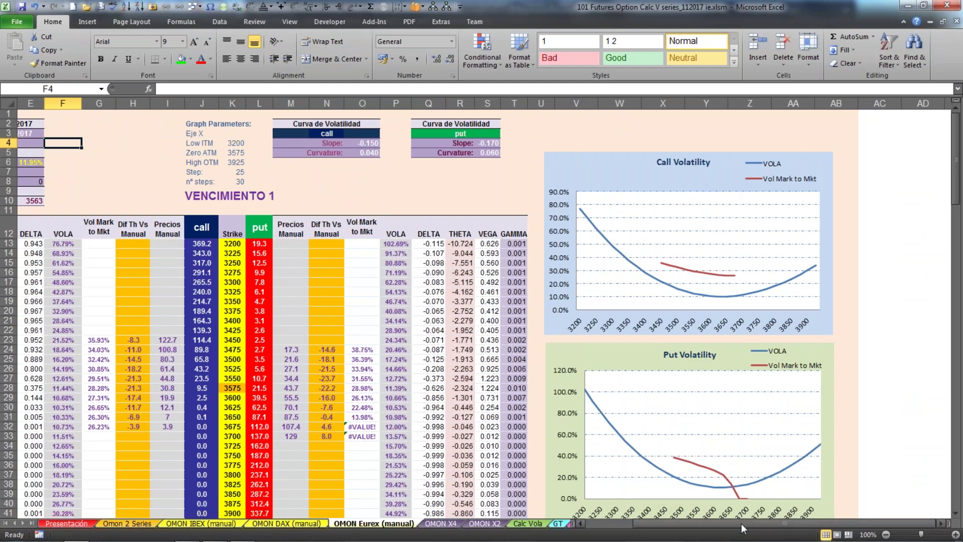
Look at the Portfolio sheet and the Estrategia payoff chart on the i Graf sheet.
left_click(559, 527)
left_click(565, 527)
left_click(566, 527)
left_click(566, 527)
left_click(566, 527)
left_click(566, 527)
left_click(501, 524)
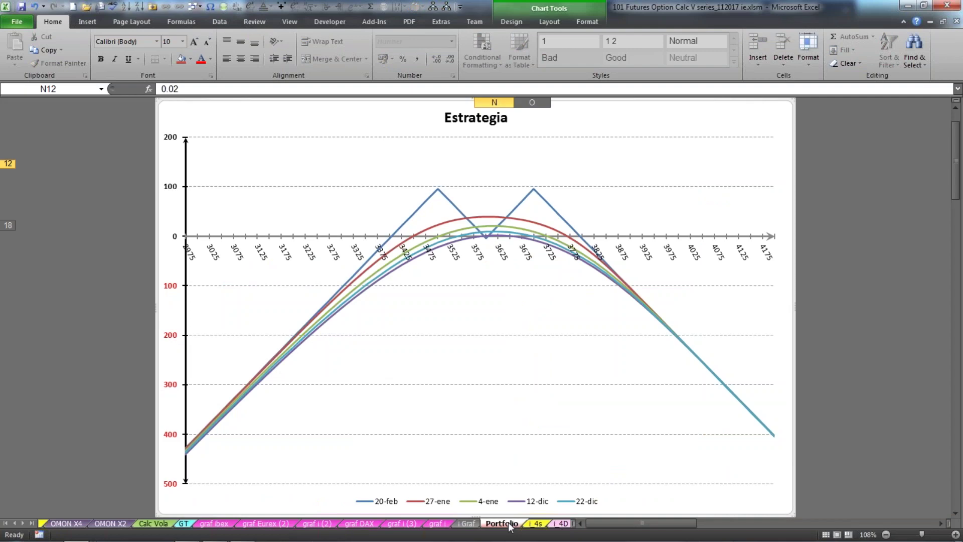
left_click(469, 524)
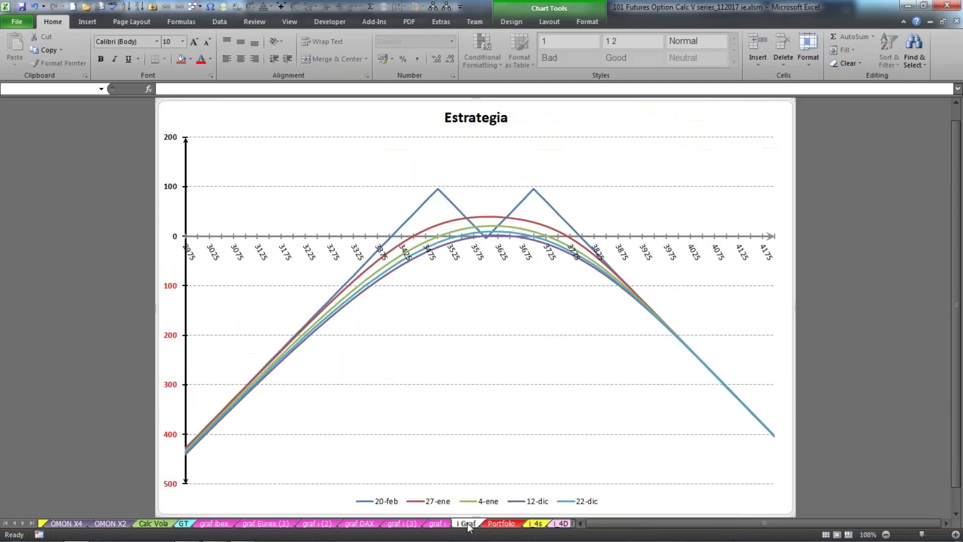
Return to the i_4D sheet and inspect the 3D volatility surface alongside the linked parameter table.
left_click(561, 524)
left_click_drag(638, 525, 819, 517)
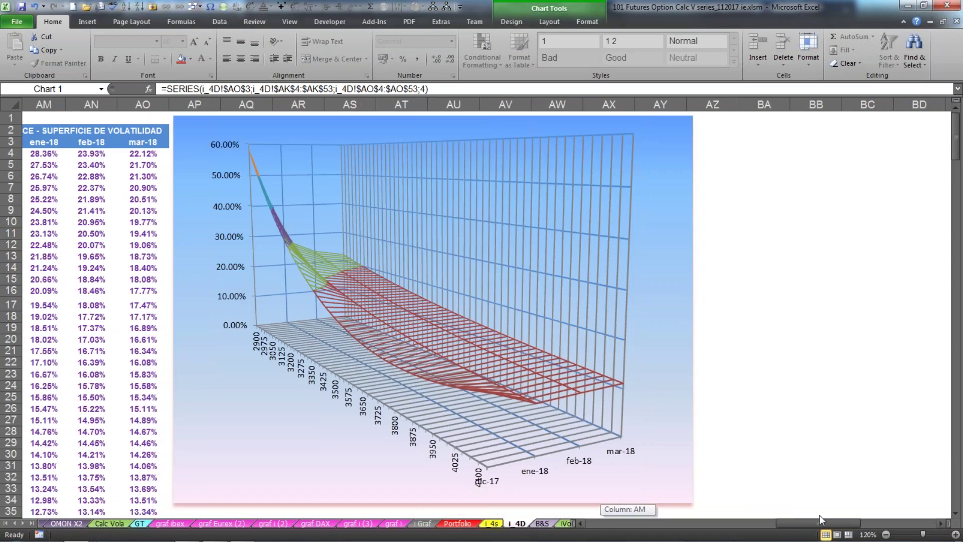
left_click(370, 288)
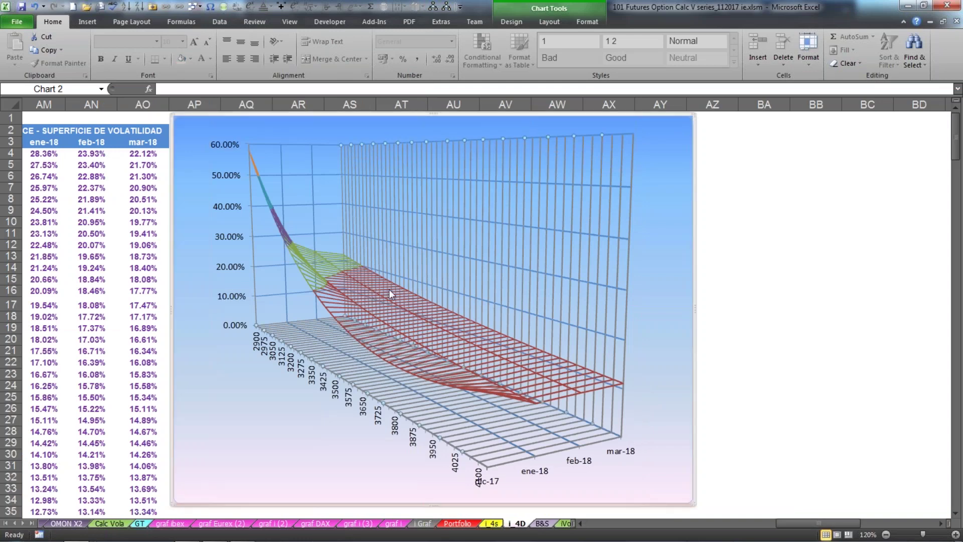
left_click_drag(790, 521, 741, 525)
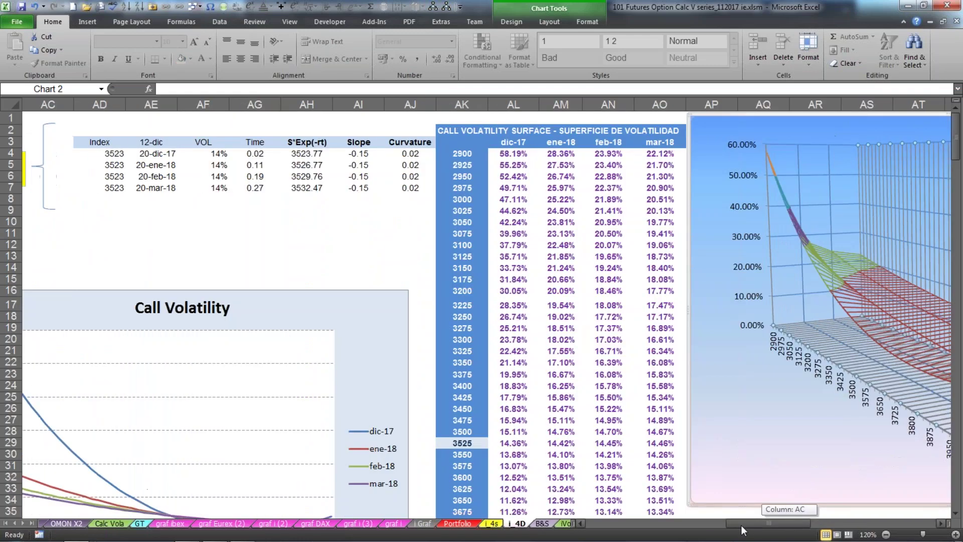
Check the curvature links of the first and fourth expirations, and override the 20-feb-18 curvature with 0.09 in the linked table.
left_click(410, 152)
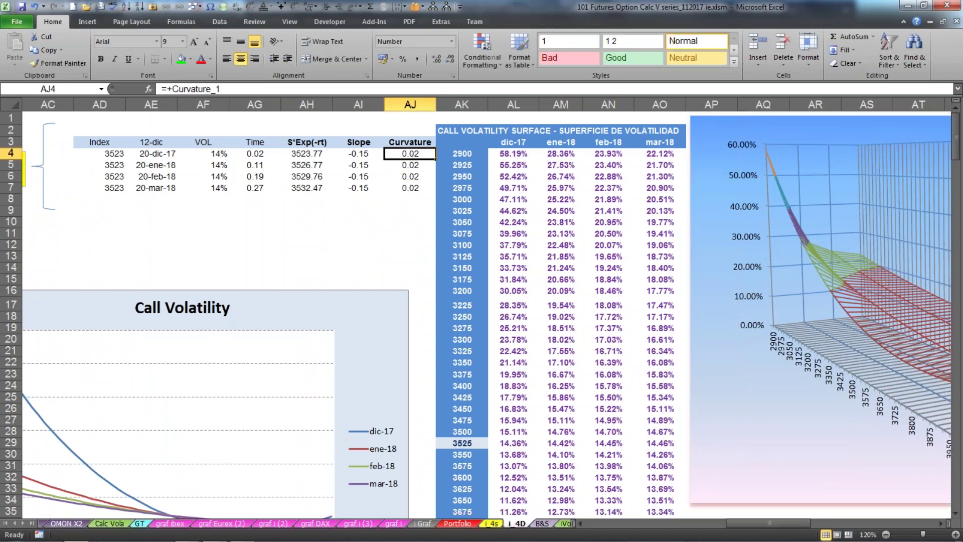
left_click(405, 188)
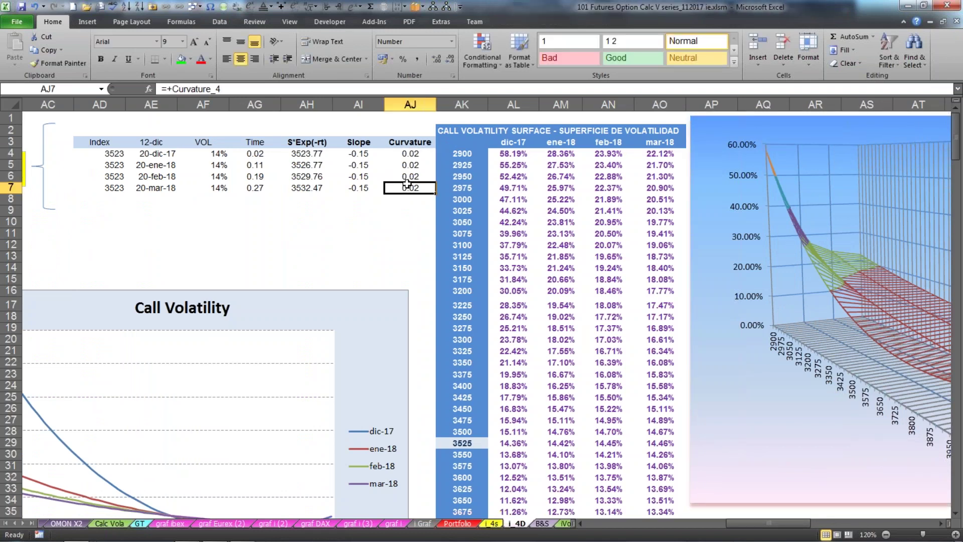
left_click(407, 177)
type("0")
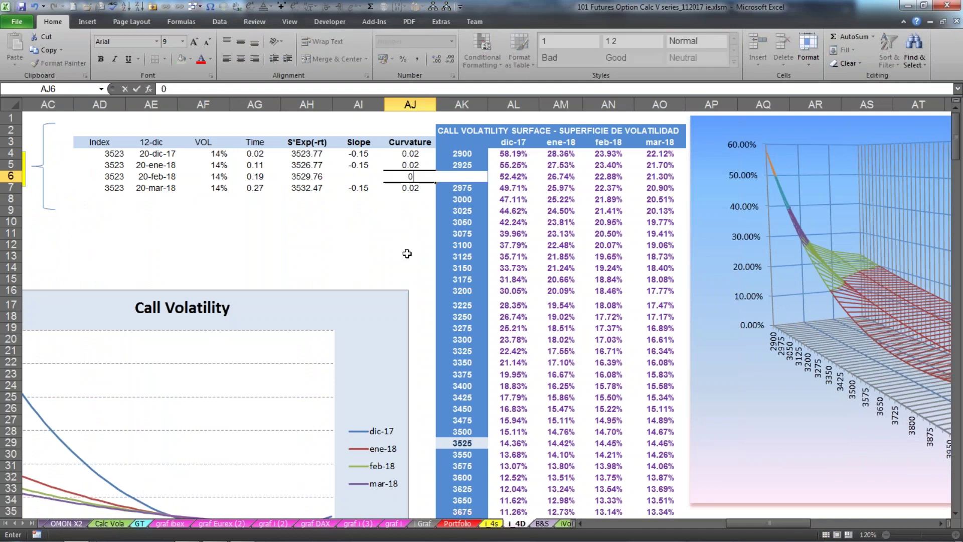
type(".09")
left_click(406, 254)
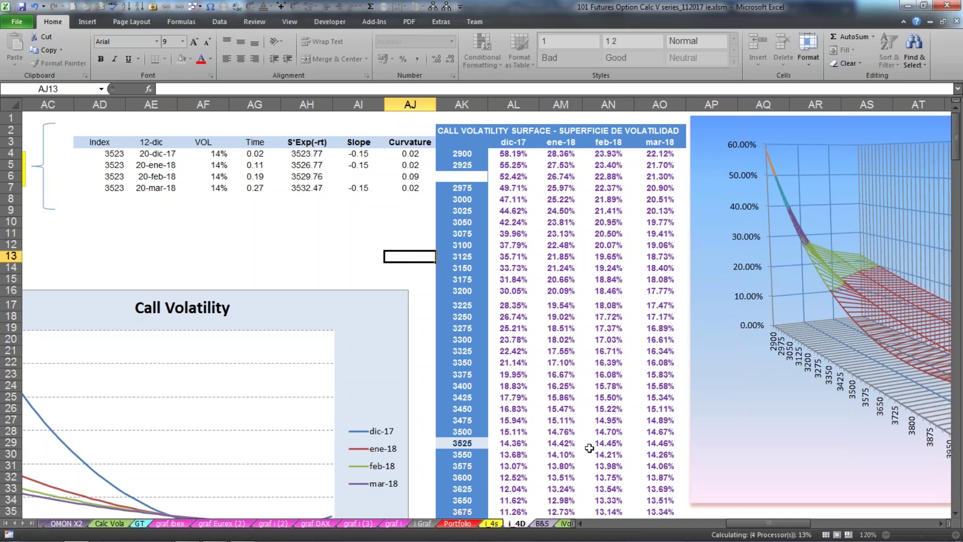
Check how the overridden 20-feb-18 curvature affects the volatility curves and the 3D surface.
mouse_move(738, 523)
left_mouse_down()
mouse_move(788, 520)
mouse_move(735, 521)
left_mouse_up()
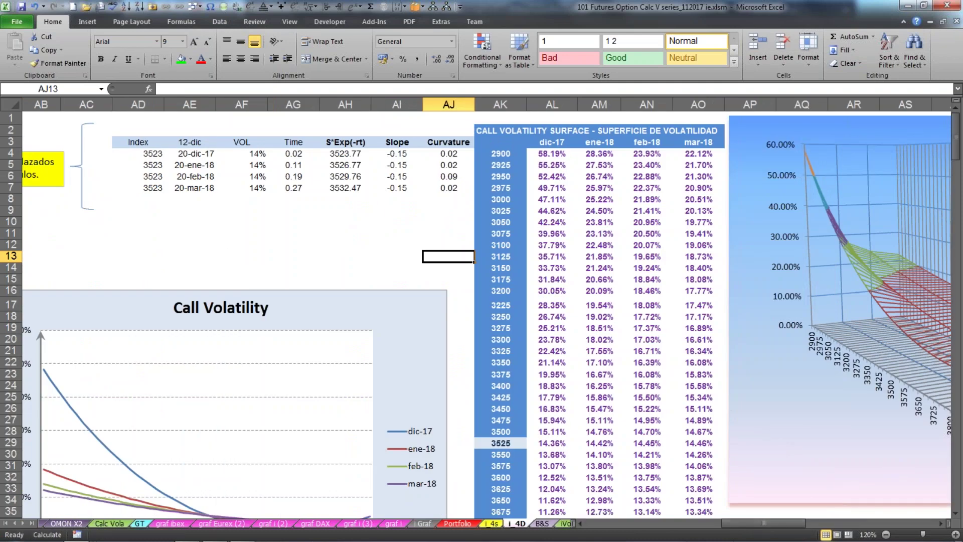
left_click(445, 177)
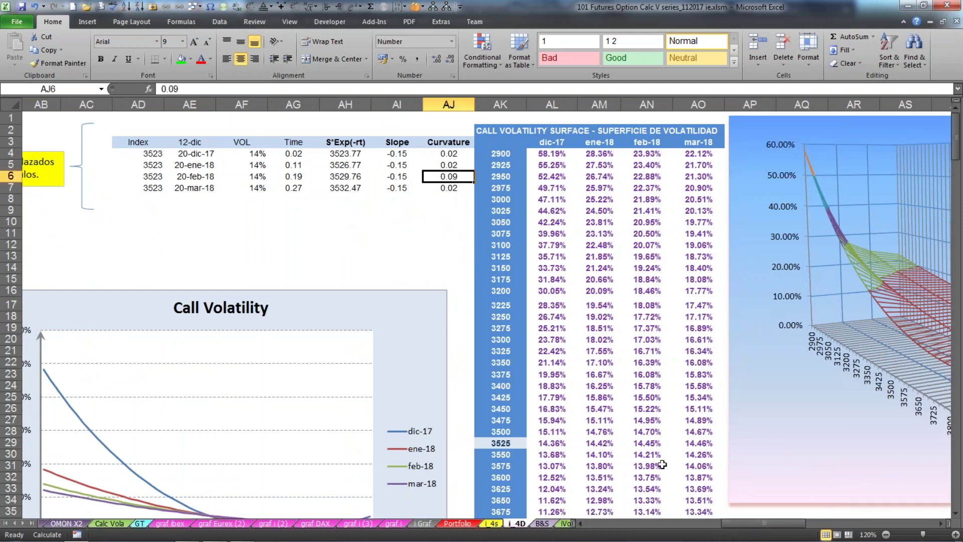
left_click_drag(729, 519, 781, 522)
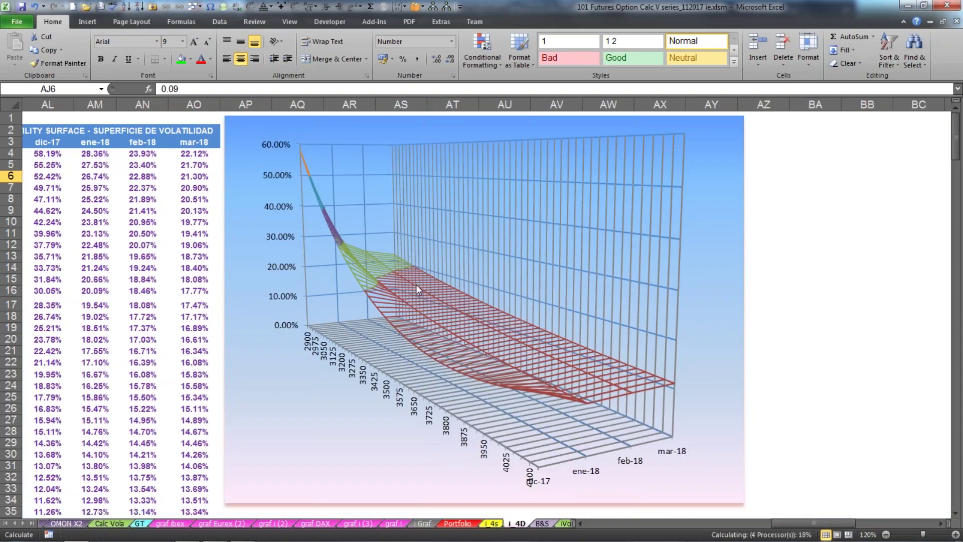
left_click_drag(753, 523, 724, 514)
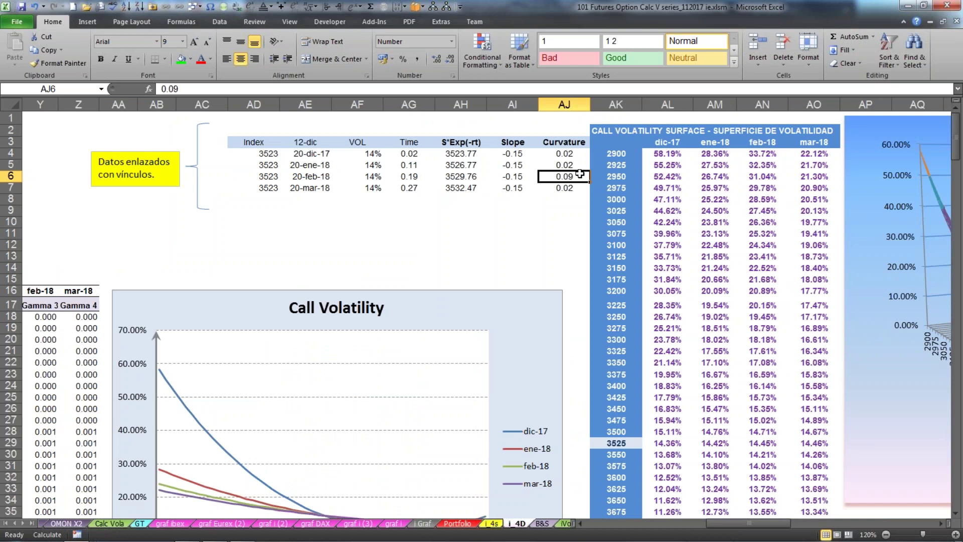
Set the 20-feb-18 curvature in the linked table to 1 and view the feb-18 curve in the Call Volatility chart.
left_click(566, 156)
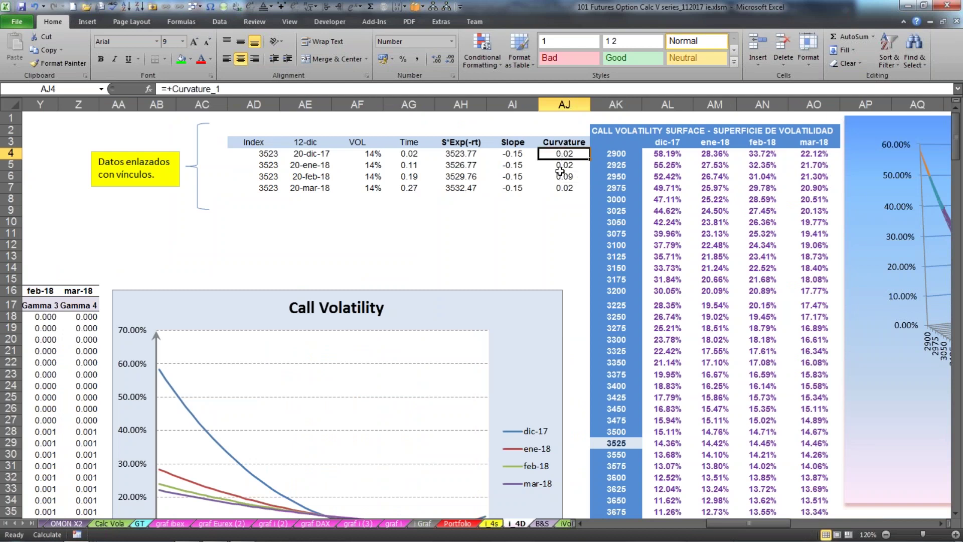
left_click(560, 176)
type("1")
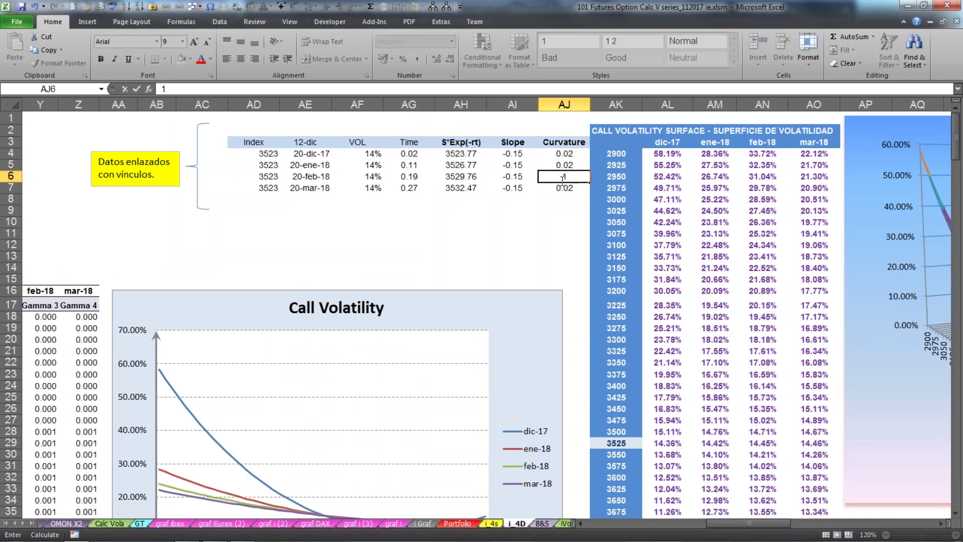
left_click(561, 216)
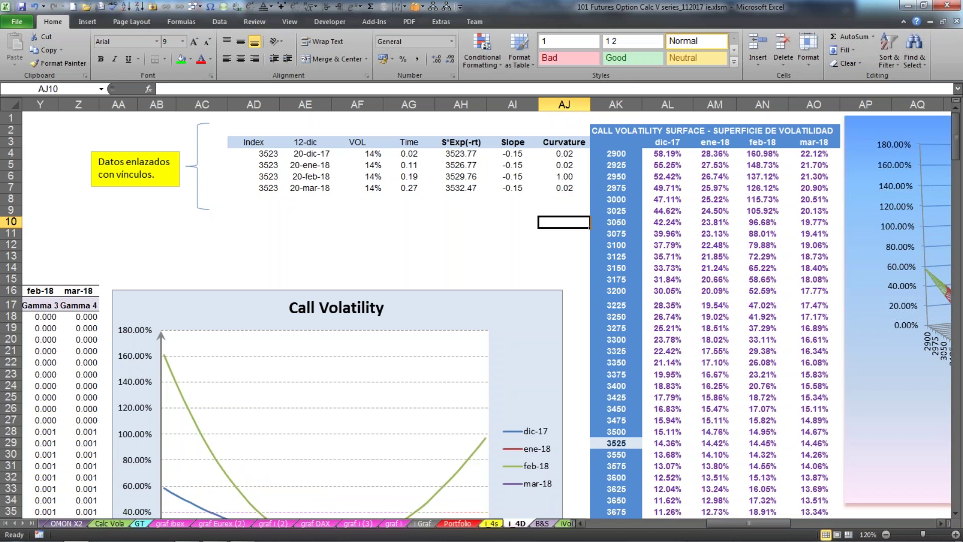
scroll(945, 309, "down", 3)
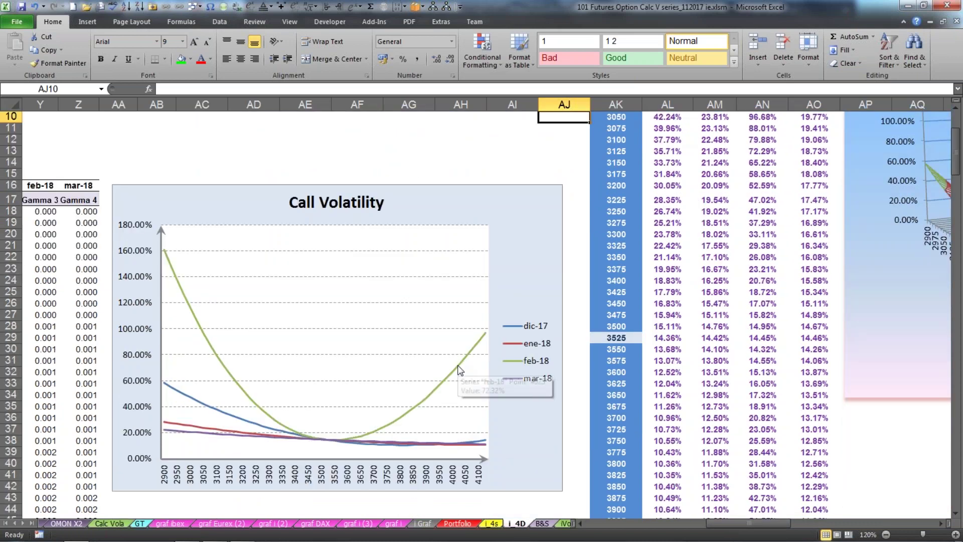
Compare the feb-18 curve in the Call Volatility chart with its shape in the 3D volatility surface.
left_click(461, 369)
key("Escape")
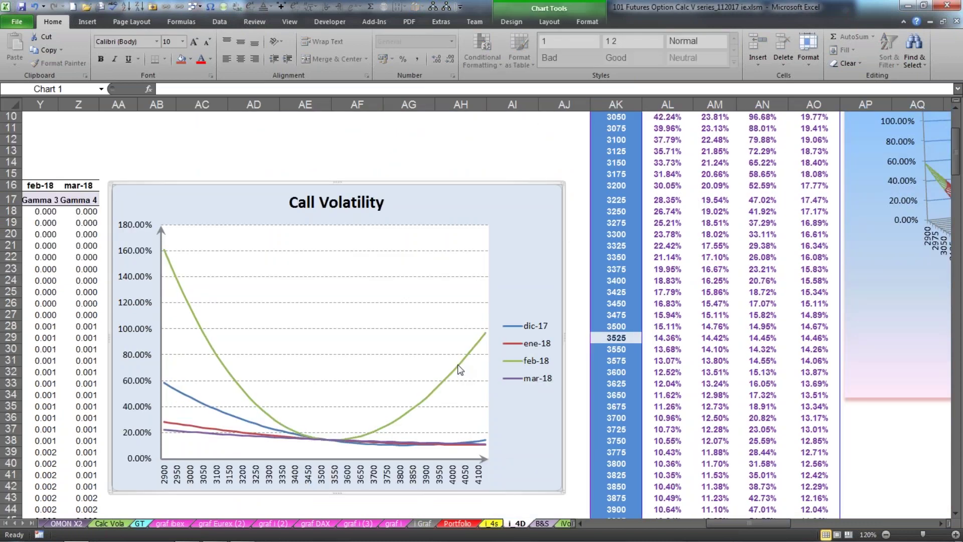
left_click_drag(721, 523, 776, 525)
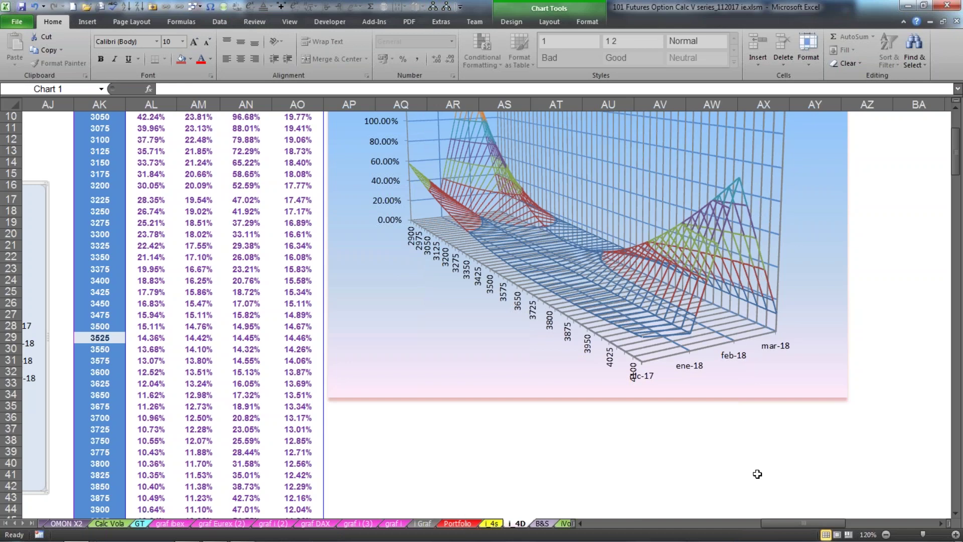
left_click_drag(790, 522, 730, 522)
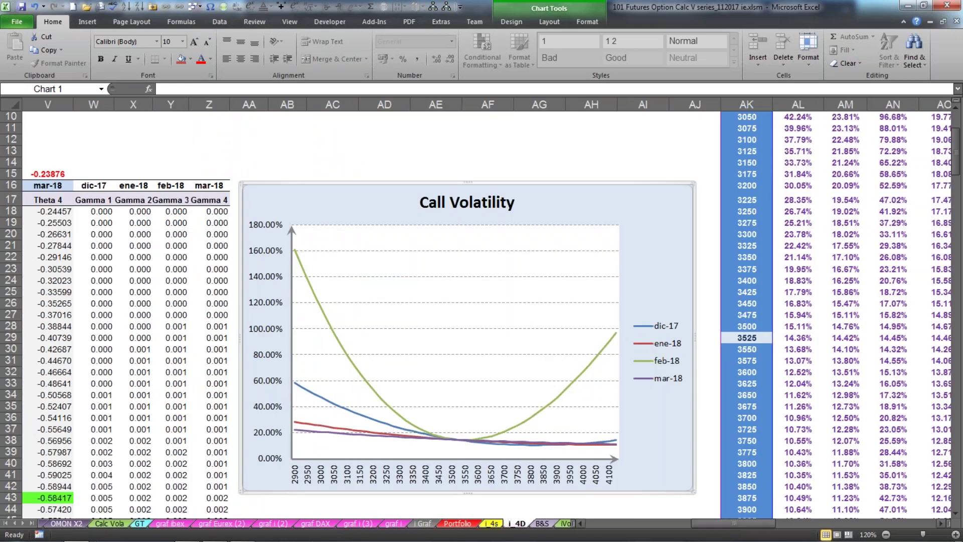
Set the 20-feb-18 curvature in the linked table to 0.04 and return to the expiration parameters at the sheet's beginning.
scroll(569, 182, "up", 3)
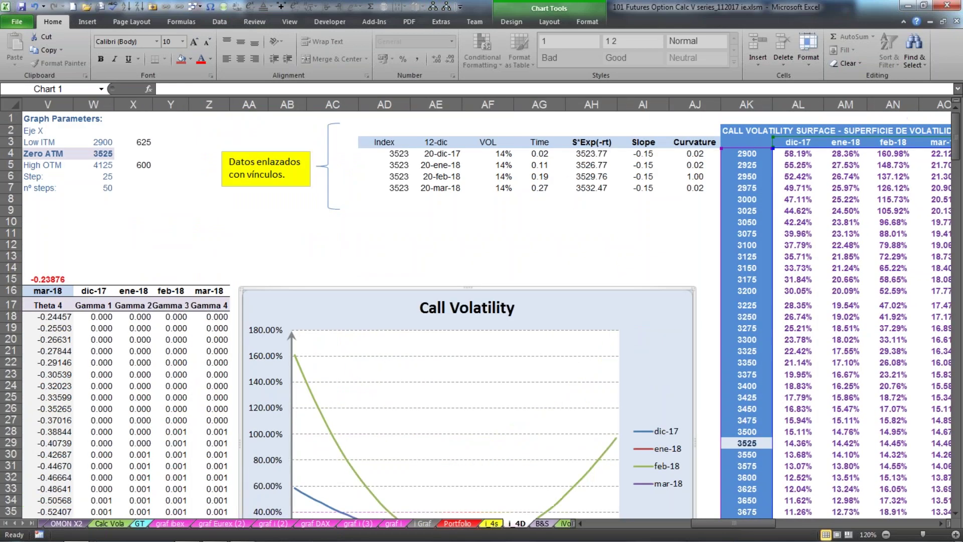
left_click(686, 175)
type("0.04")
key("Return")
left_click(705, 256)
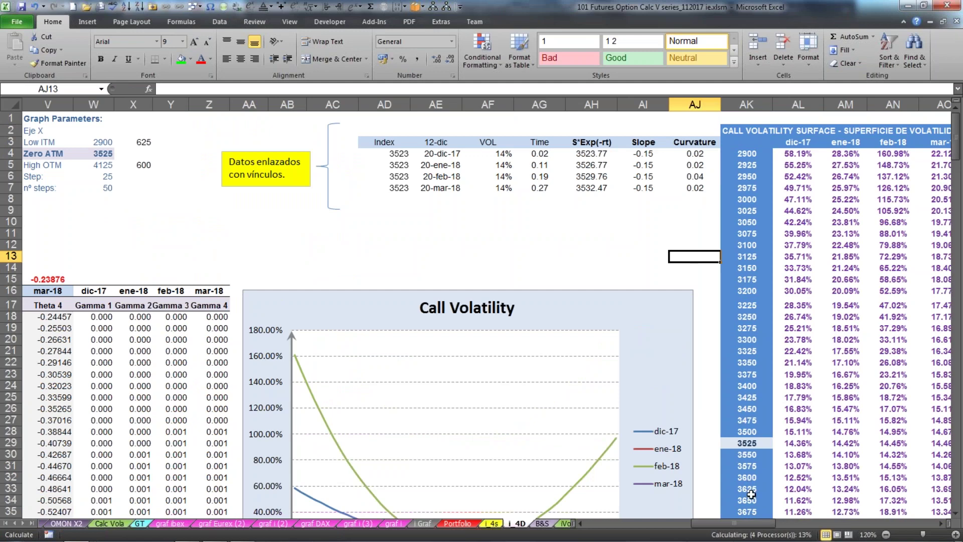
left_click_drag(732, 527, 628, 527)
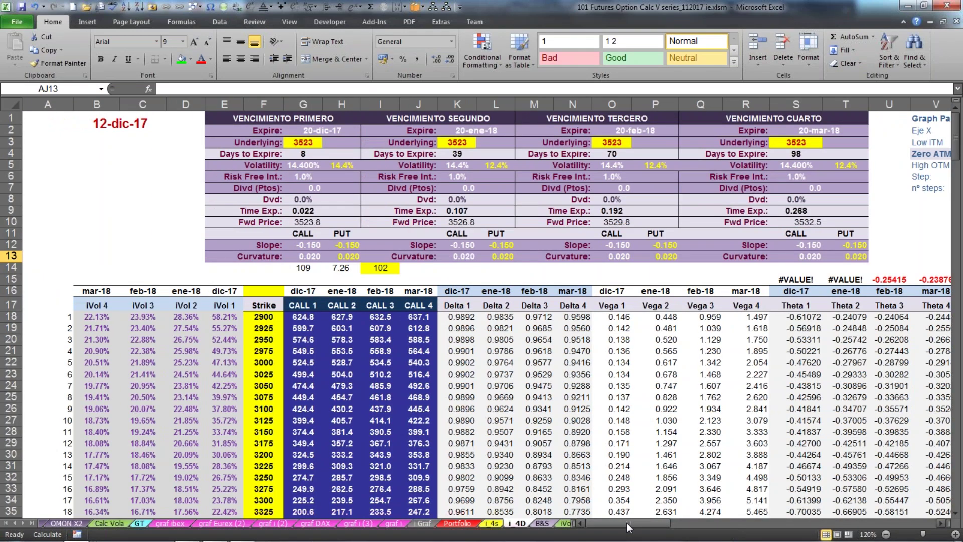
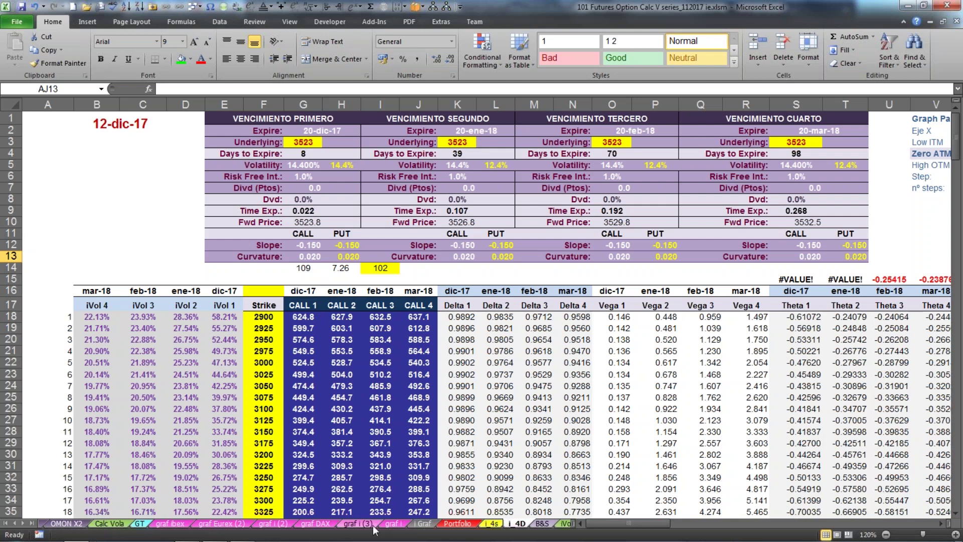
On the graf i sheet, set the contract counts of the sold 3700 call and the sold 3500 put to 0.
left_click(394, 524)
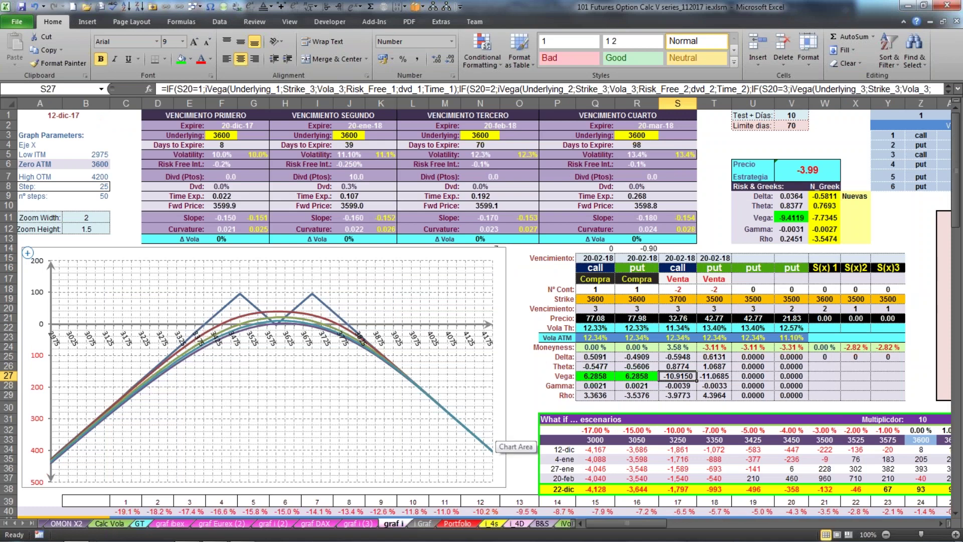
left_click(637, 289)
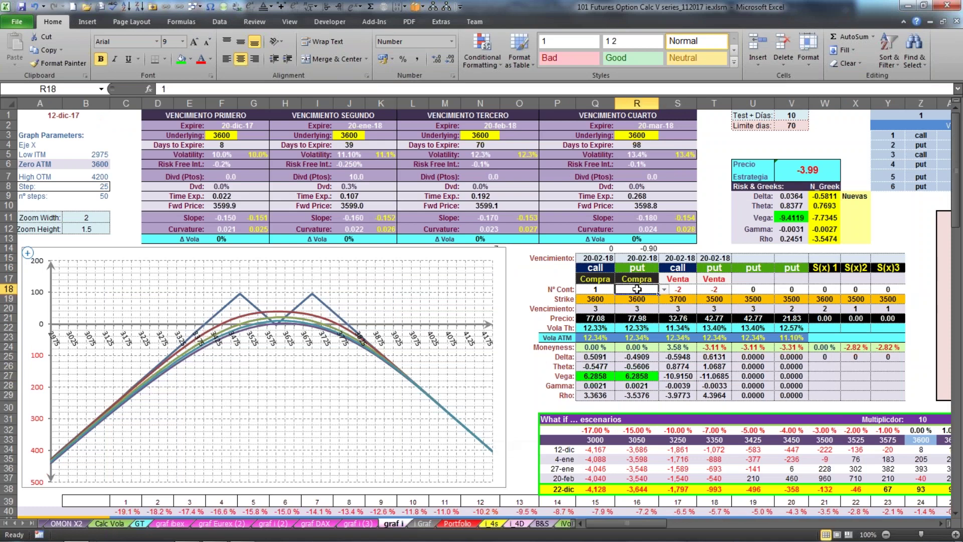
left_click(674, 289)
type("0")
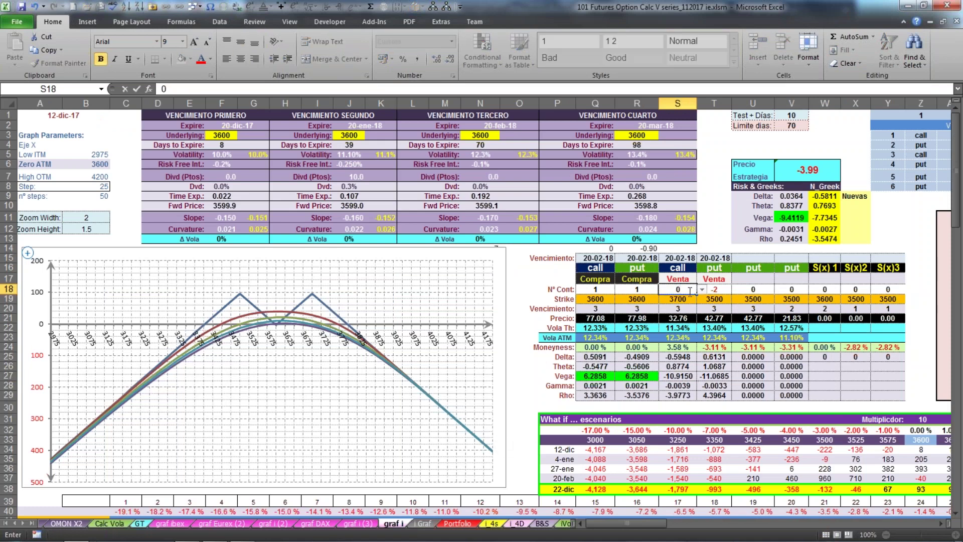
left_click(731, 293)
type("0")
key("Return")
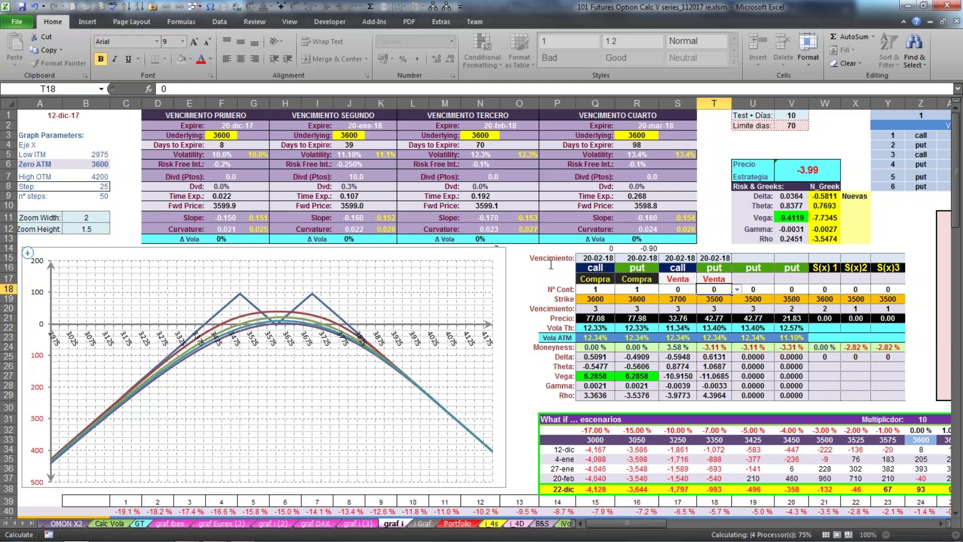
key("Down")
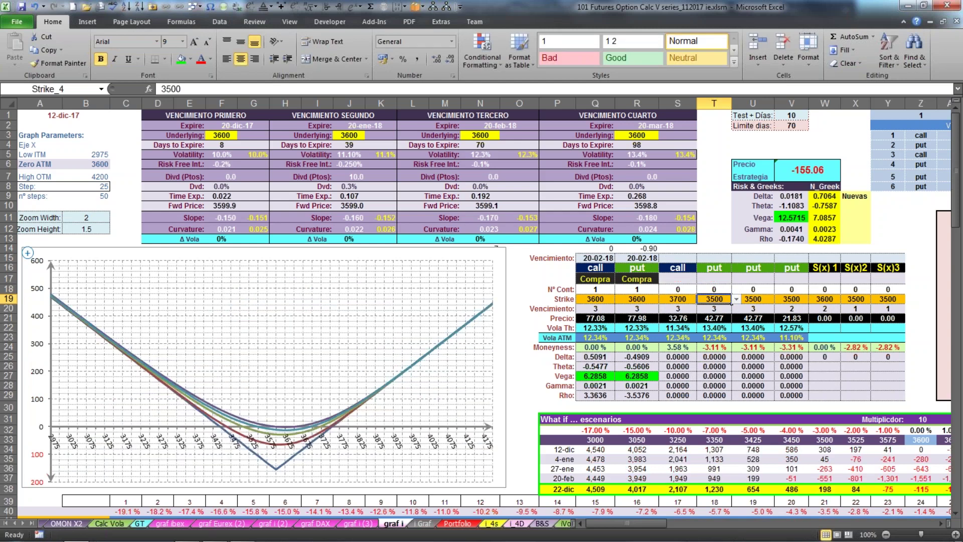
Examine the bought 3600 straddle: its payoff low point, underlying, strikes, third expiration's days to expire, and call and put prices.
mouse_move(270, 464)
left_click(227, 137)
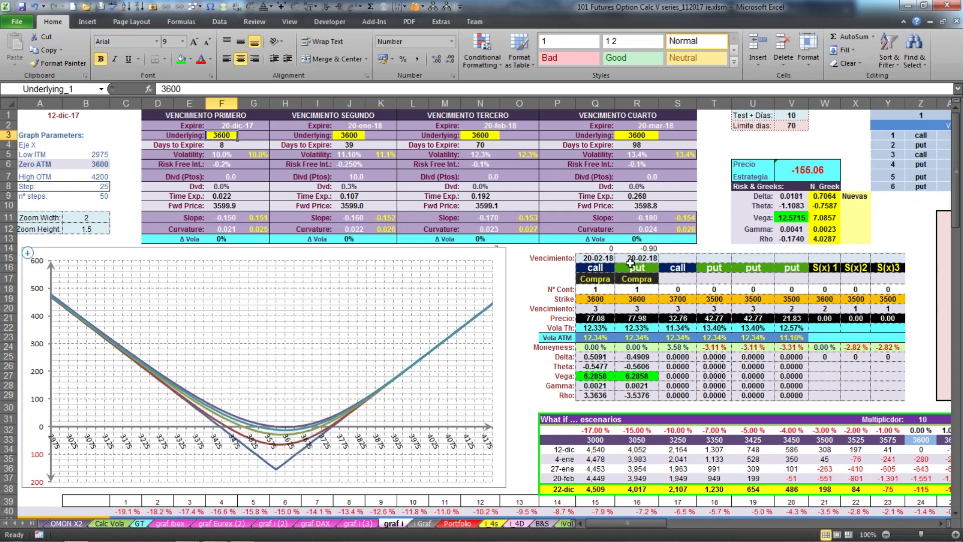
left_click(598, 300)
left_click(646, 298)
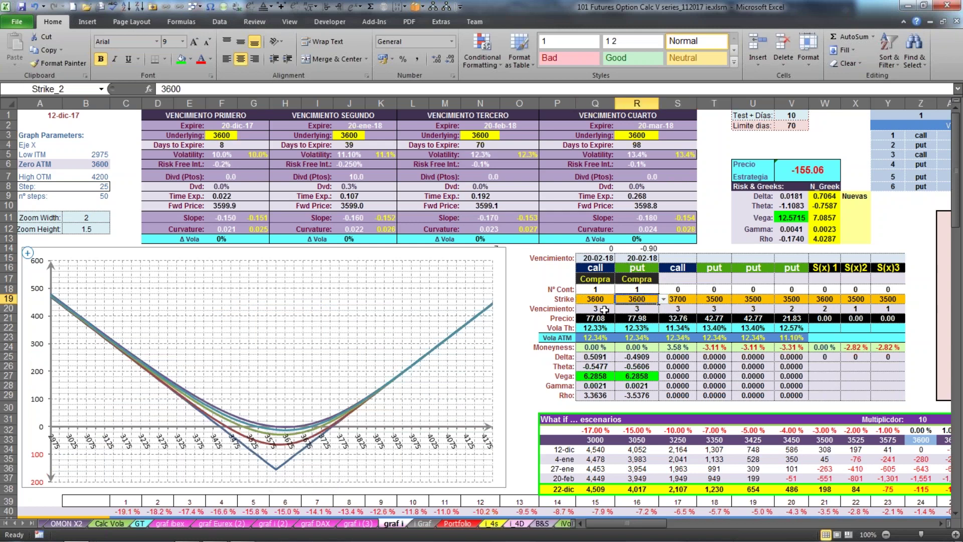
left_click(603, 310)
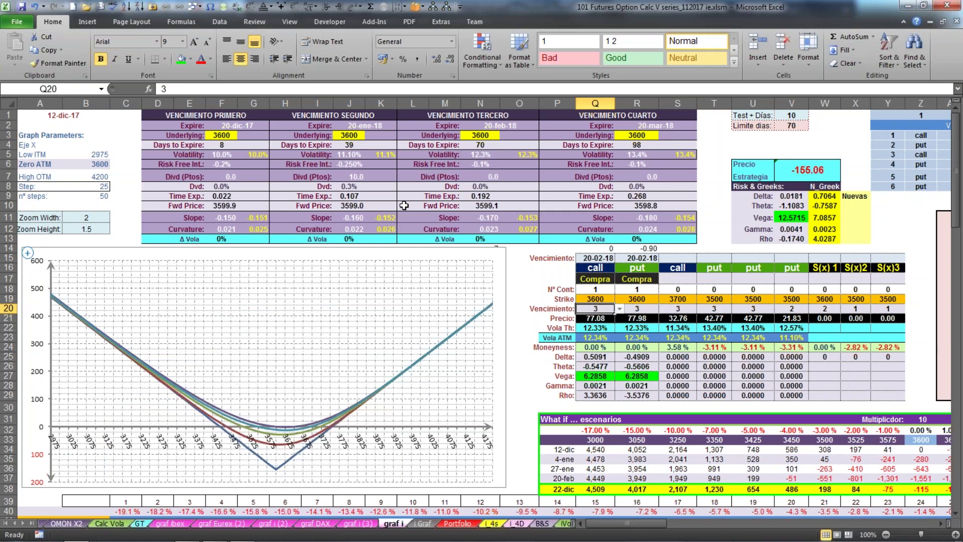
left_click(483, 144)
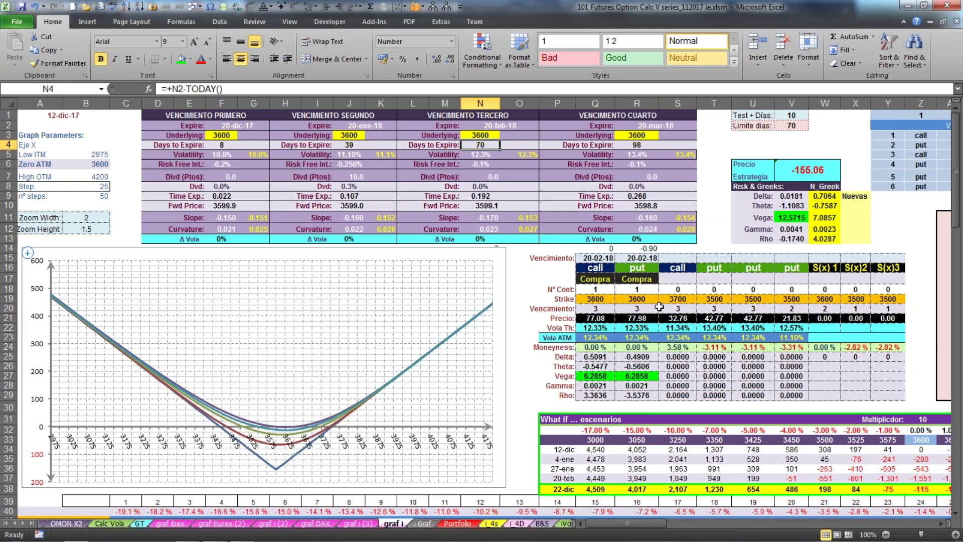
left_click(608, 318)
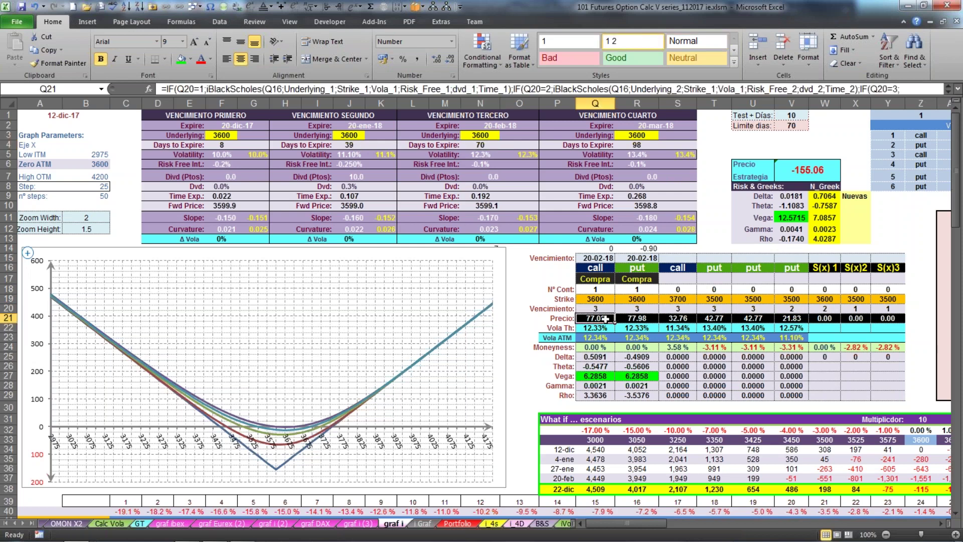
left_click(643, 318)
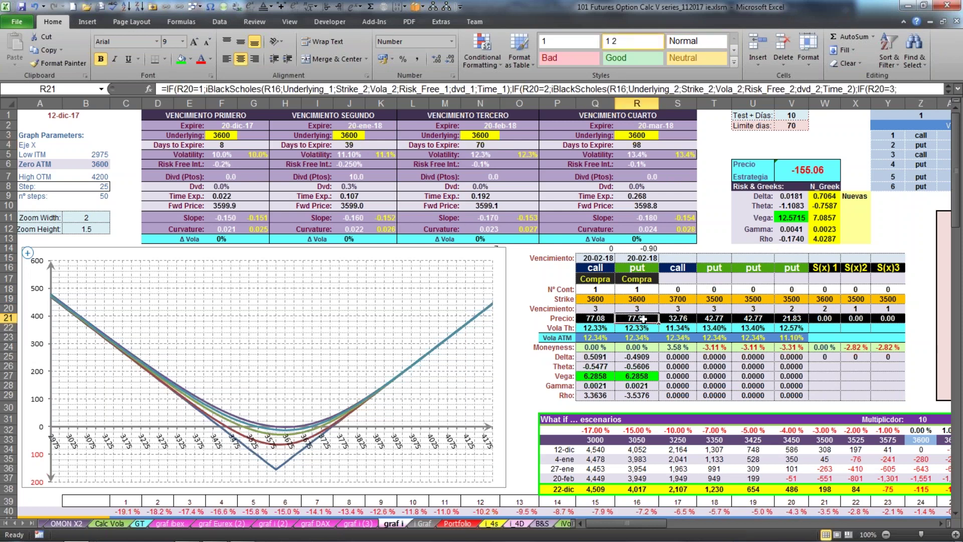
Sell one 3700 call and one 3500 put against the straddle by setting both contract counts to -1.
left_click(678, 289)
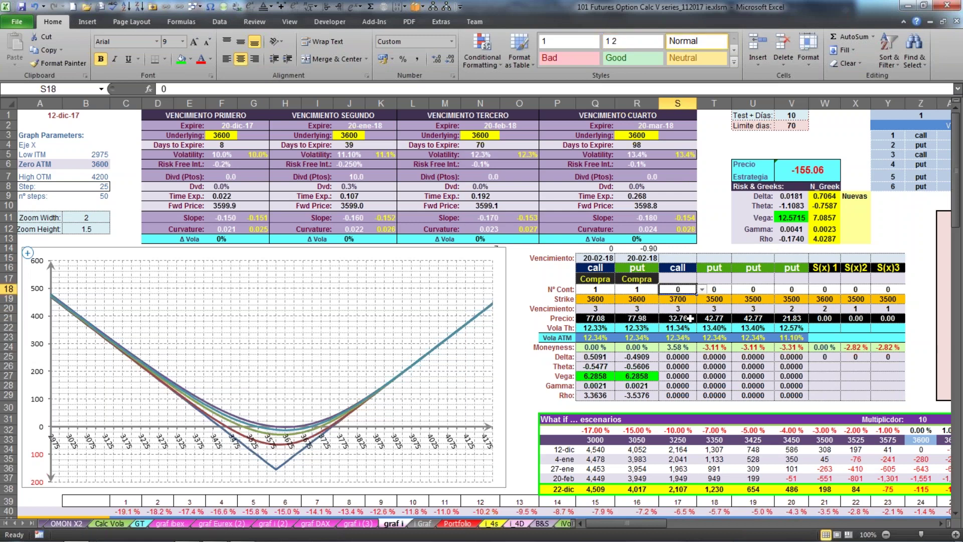
type("-1")
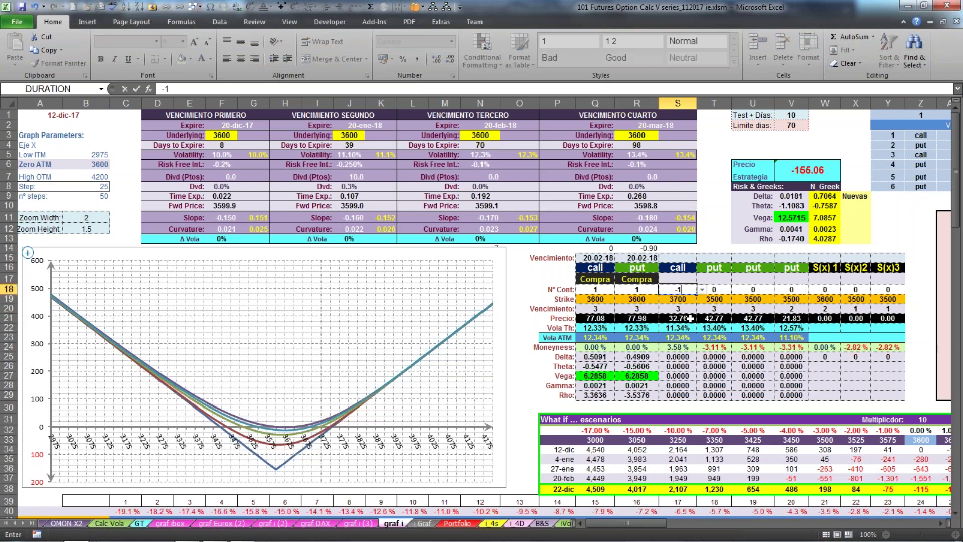
left_click(722, 290)
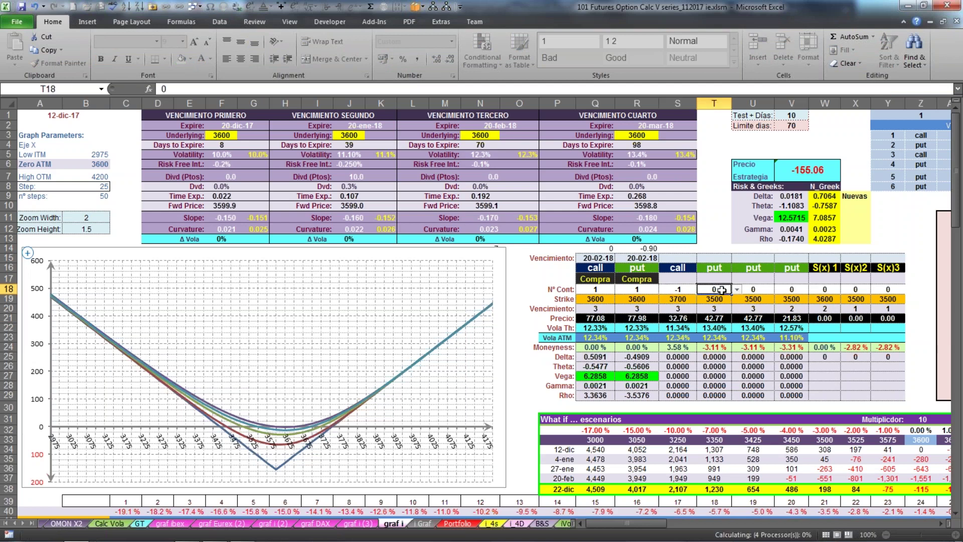
type("-1")
key("Return")
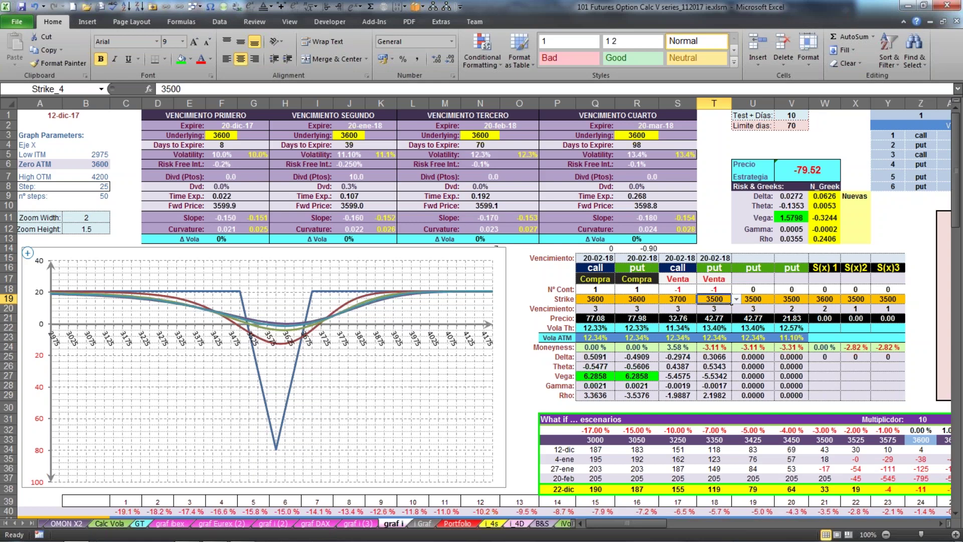
Set the contract counts of the 3700 call and the 3500 put to -2 and check the strategy's payoff chart.
left_click_drag(596, 290, 631, 288)
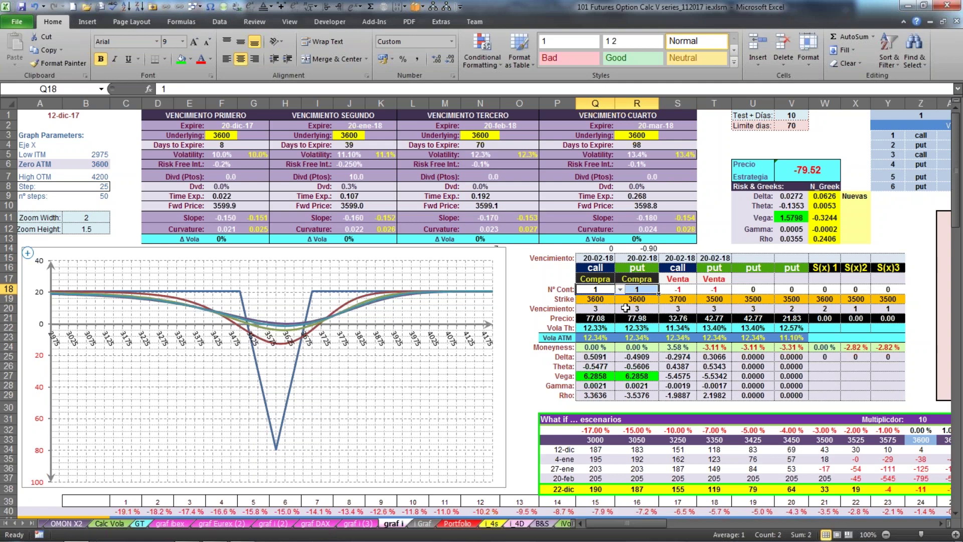
left_click(683, 290)
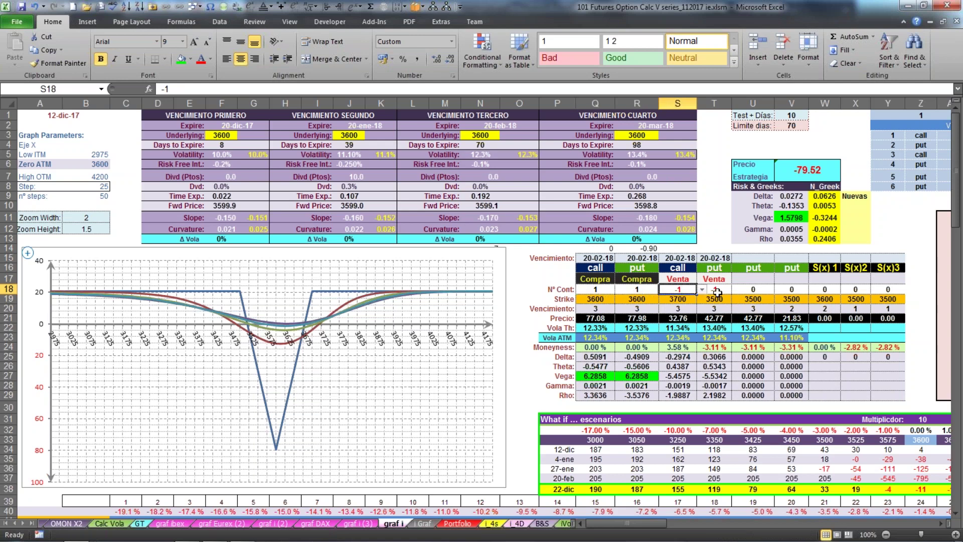
type("-2")
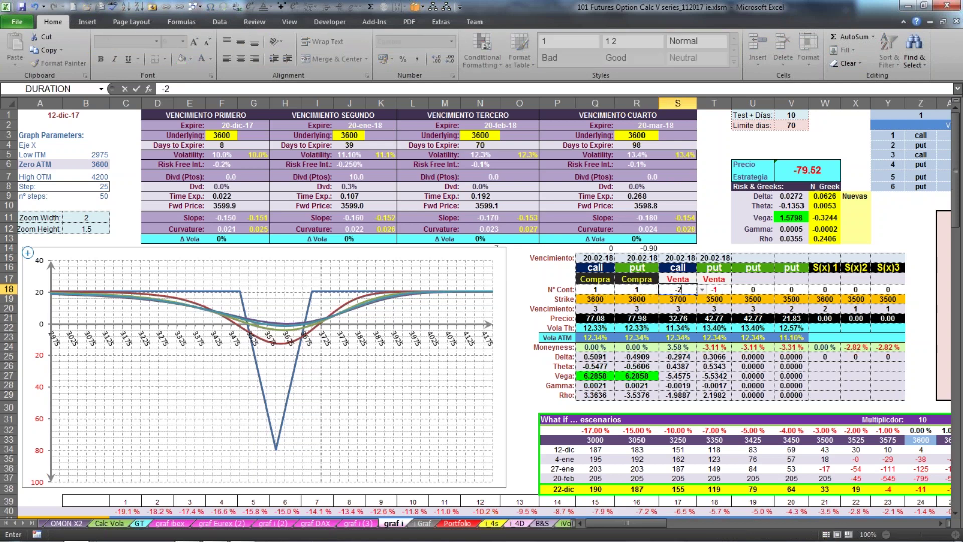
left_click(721, 291)
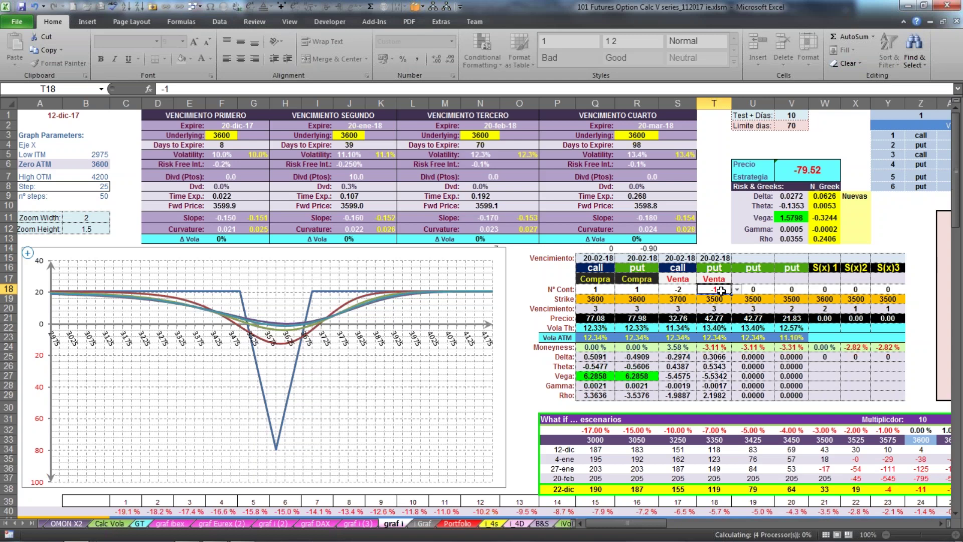
type("-2")
key("Return")
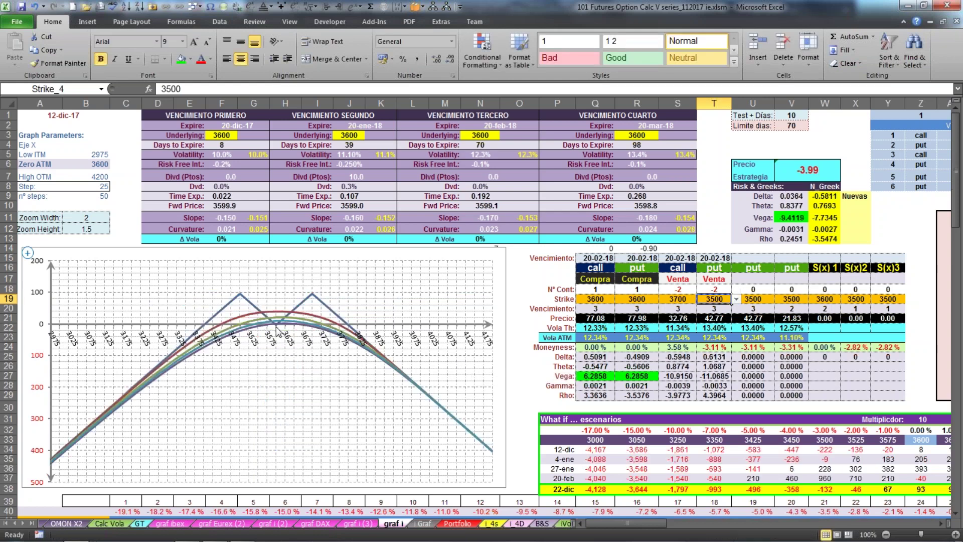
mouse_move(277, 331)
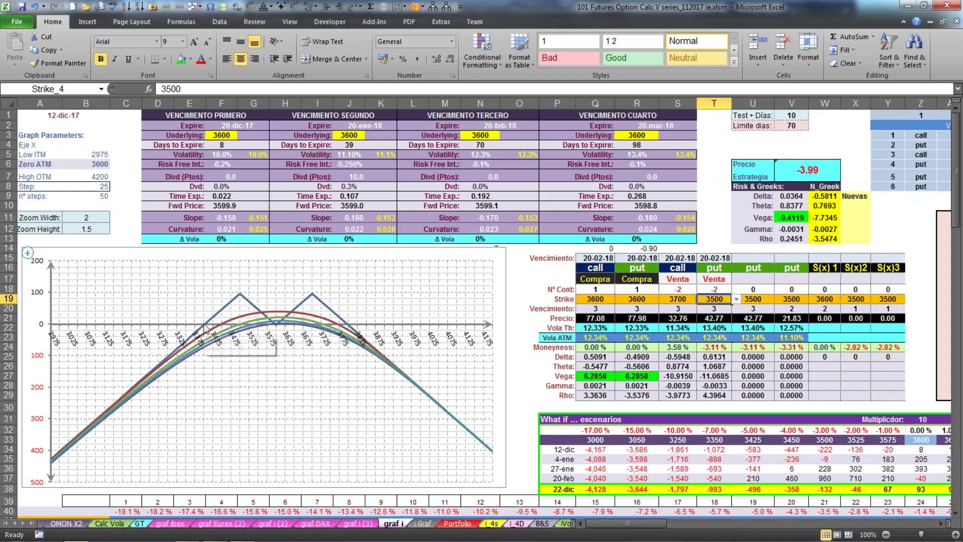
mouse_move(205, 327)
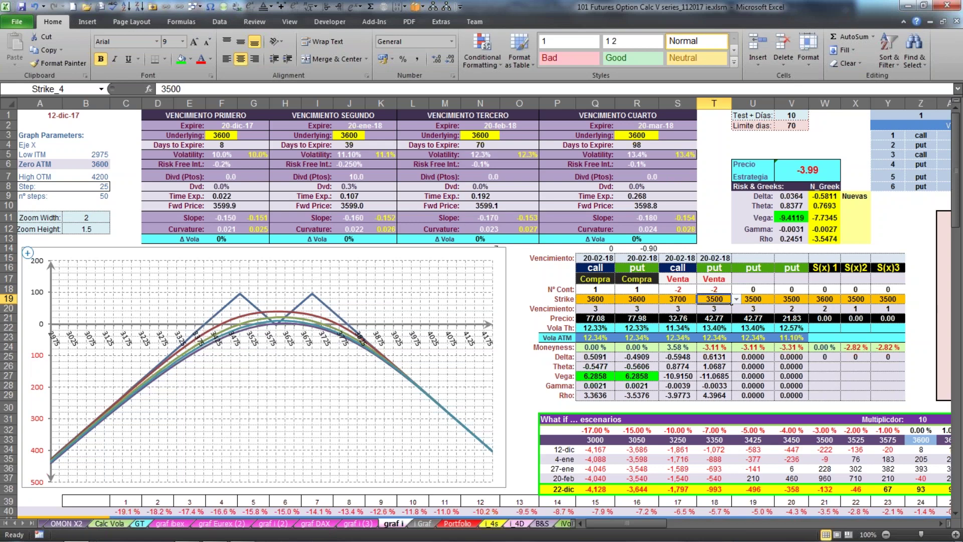
On the Calc Vola sheet, review the 1 Sigma inputs and set the 1 Mes day count to 44.
left_click(109, 523)
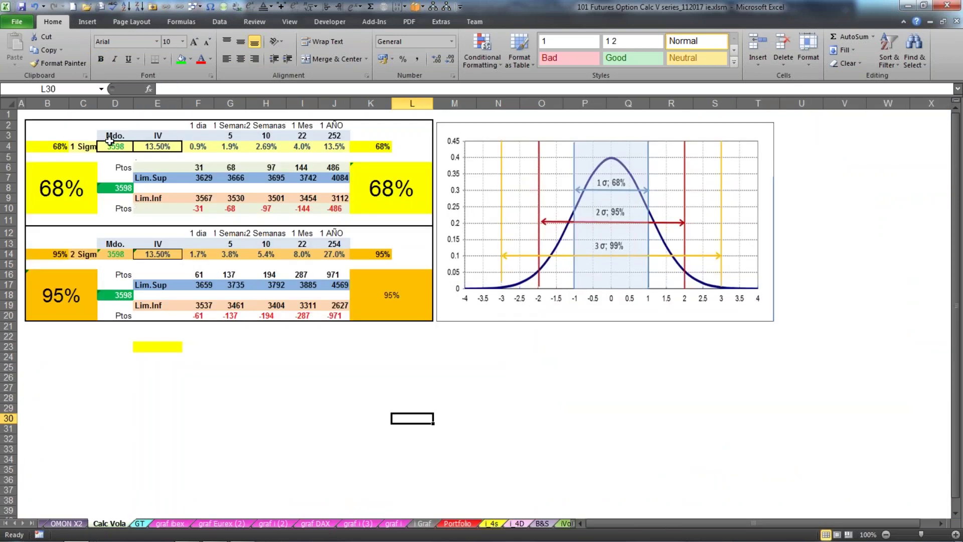
left_click(302, 146)
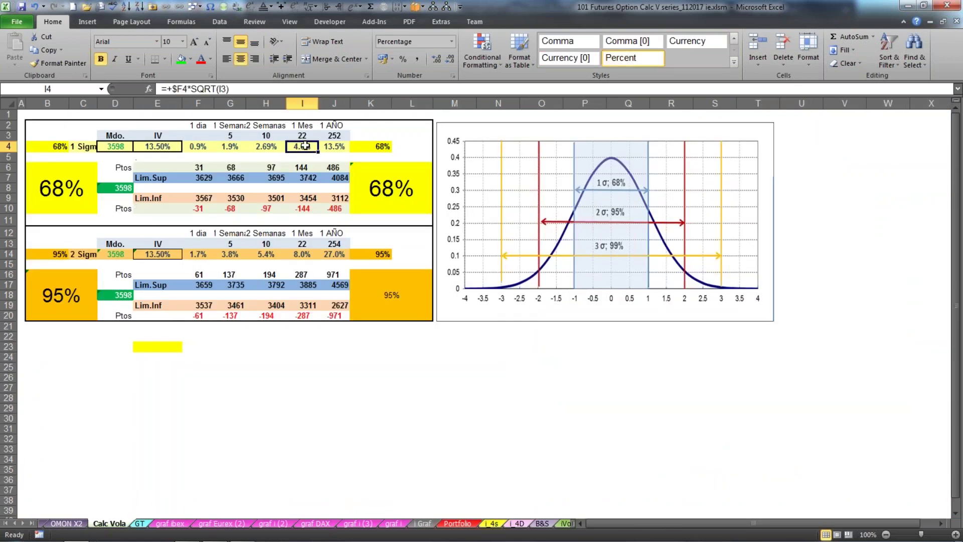
left_click(149, 146)
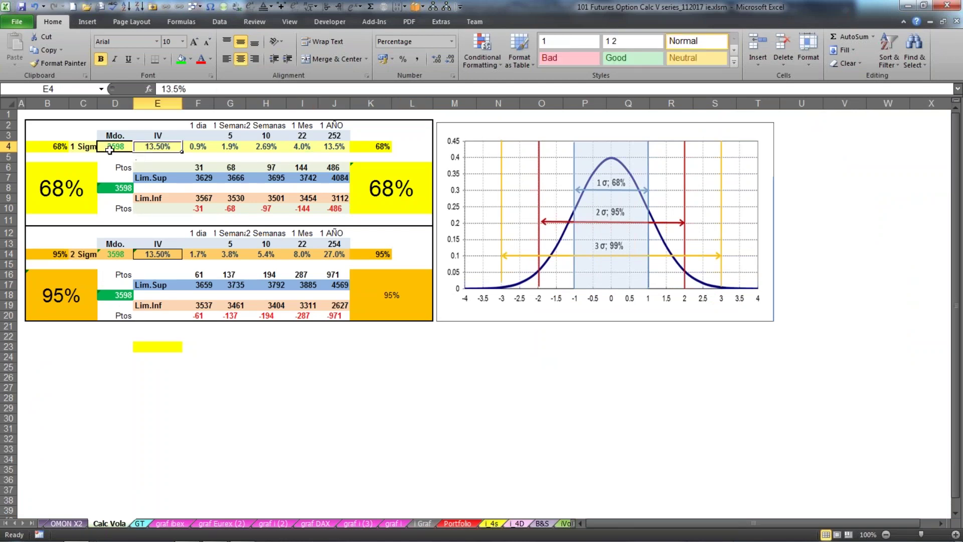
left_click(110, 150)
left_click(304, 146)
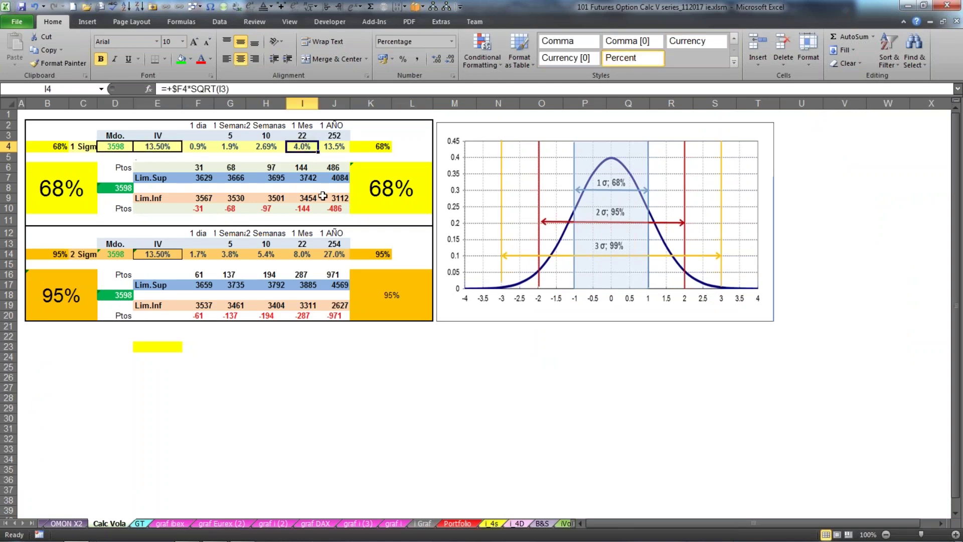
left_click(301, 136)
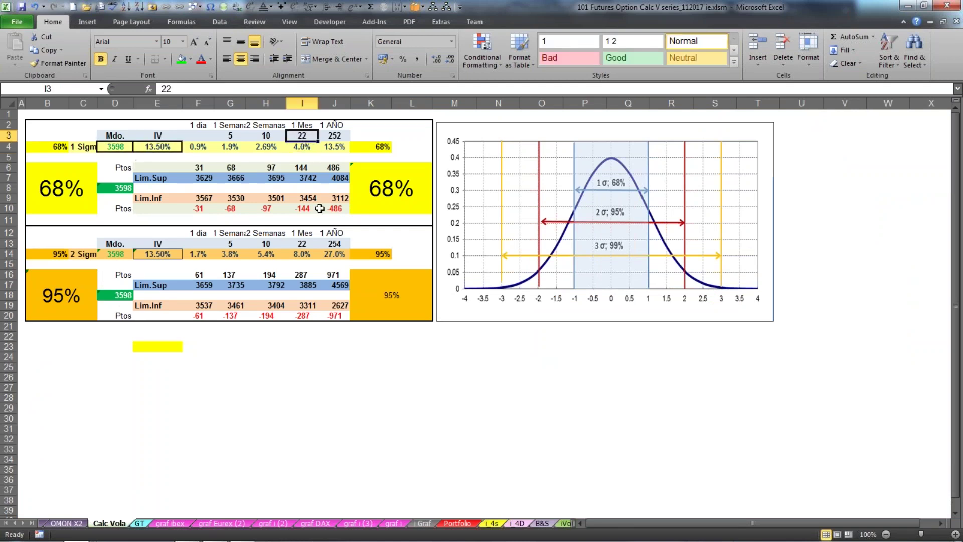
type("44")
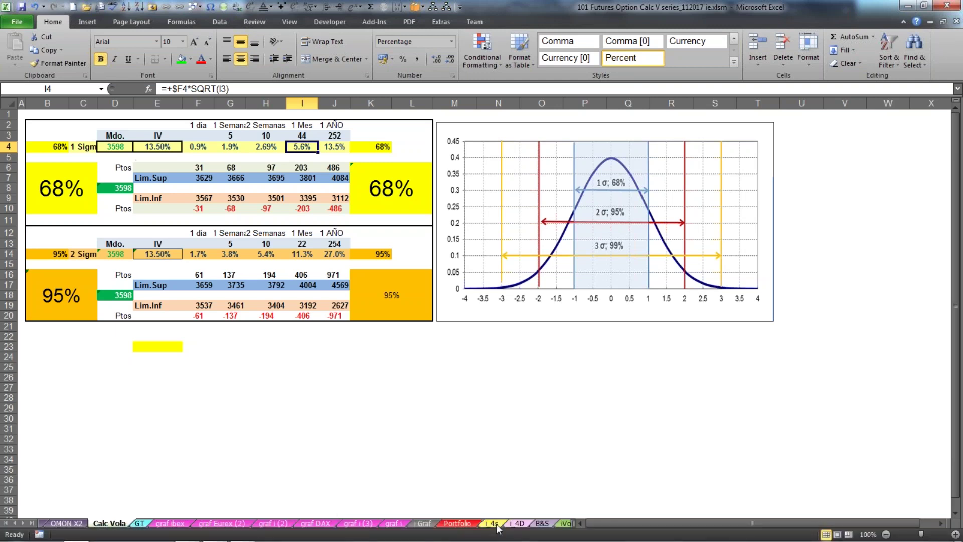
Switch to the graf i (3) sheet and select the empty cell O17 between the payoff chart and the option legs.
left_click(358, 524)
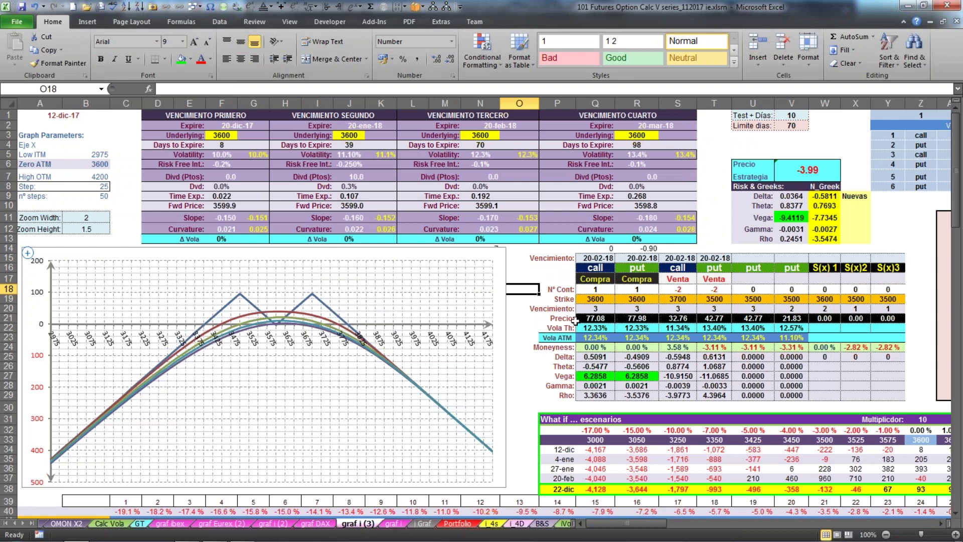
left_click(524, 375)
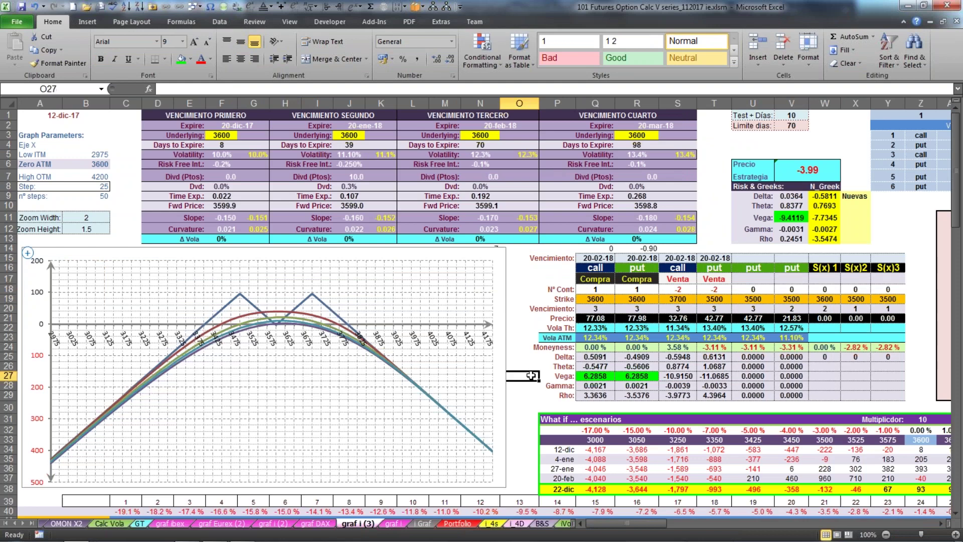
left_click(535, 276)
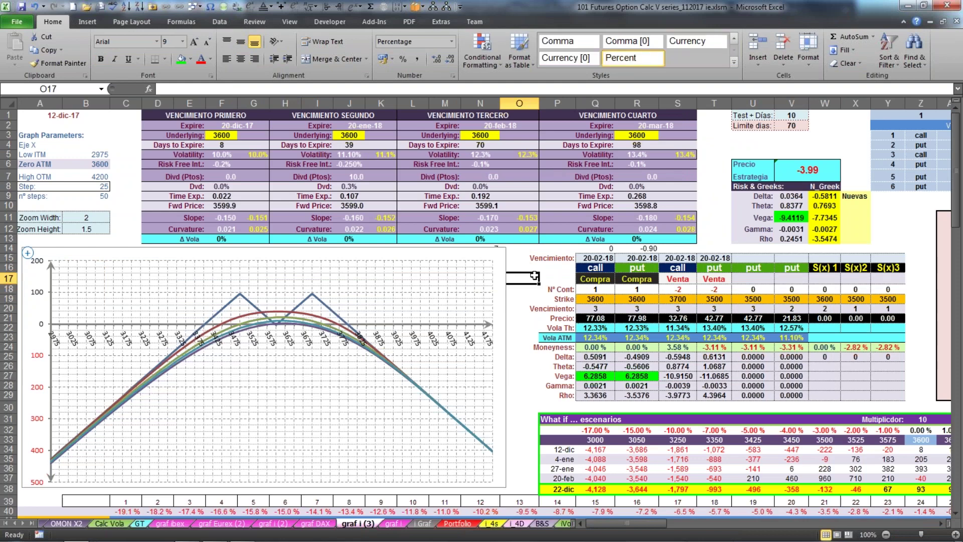
Enter the formula =+Strike_1*(1--5%) in cell O17, adding the missing 1 after a first entry with (--5%).
type("+")
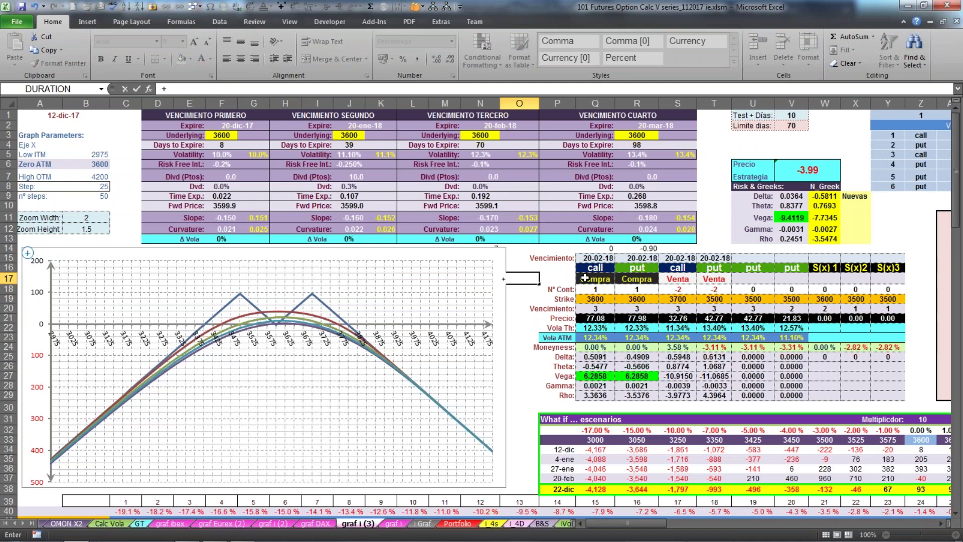
left_click(595, 297)
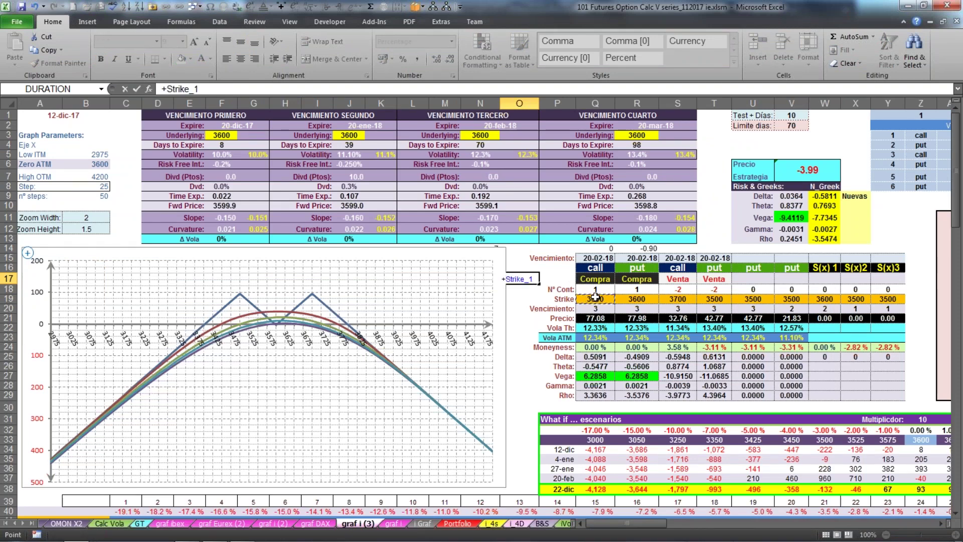
type("*(--5%)")
key("Return")
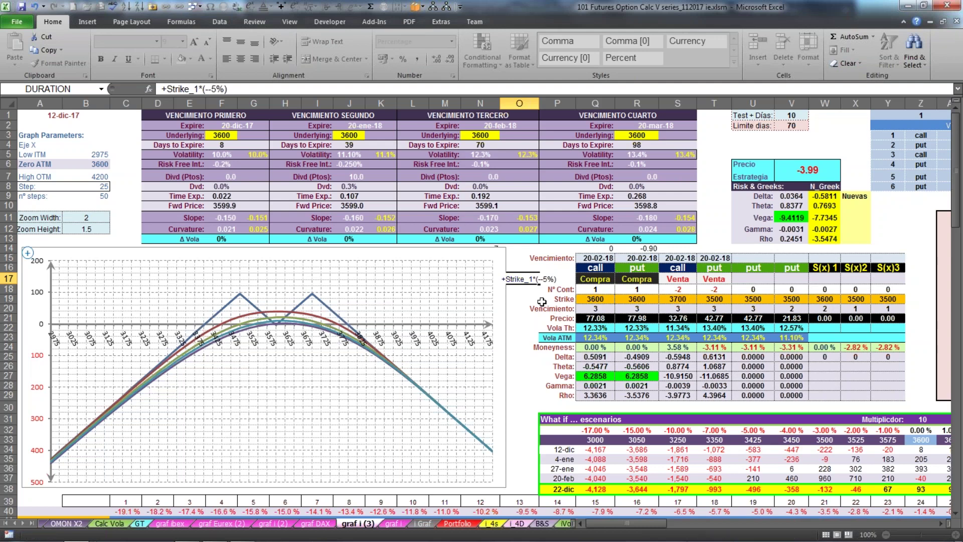
left_click(533, 277)
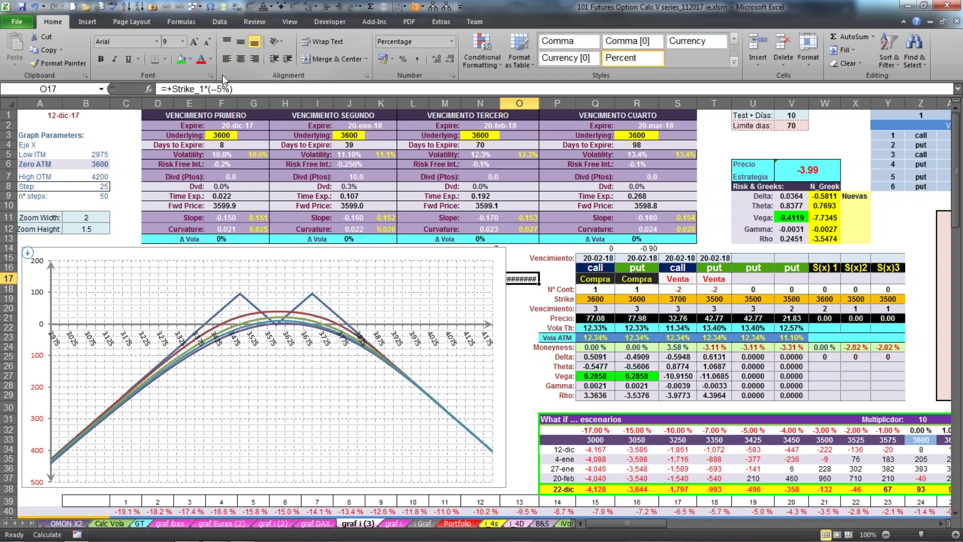
left_click(212, 89)
type("1")
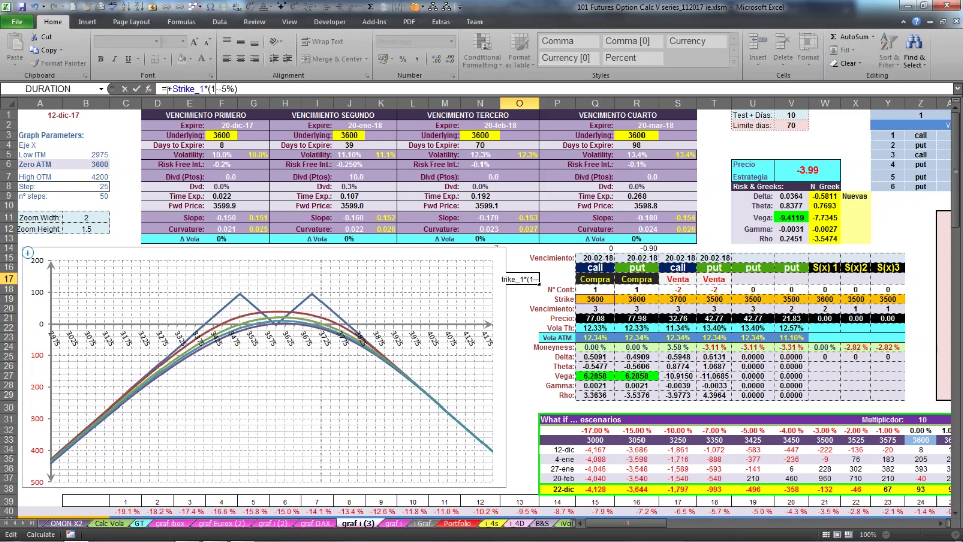
left_click(137, 89)
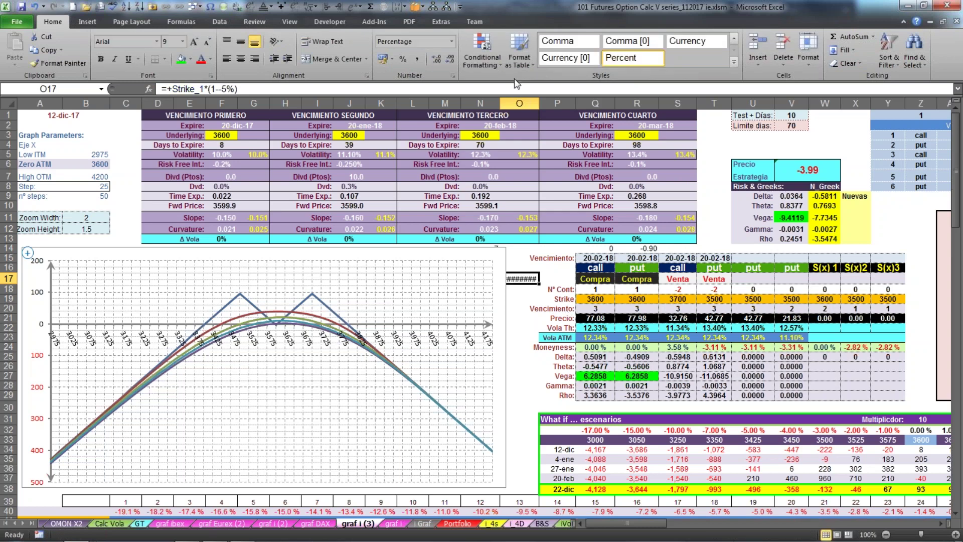
Format cell O17 as a comma-style number without decimals.
left_click(445, 62)
left_click(417, 59)
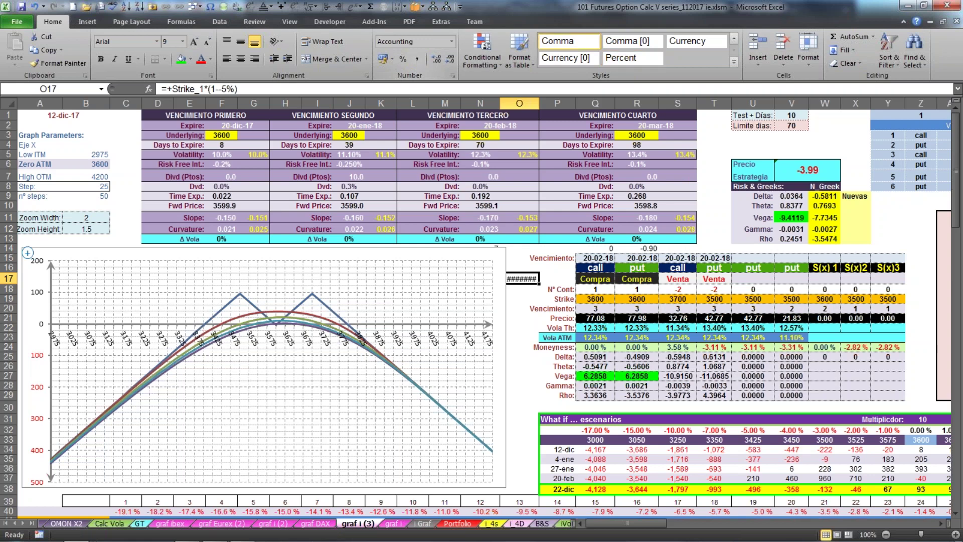
left_click(453, 60)
left_click(455, 60)
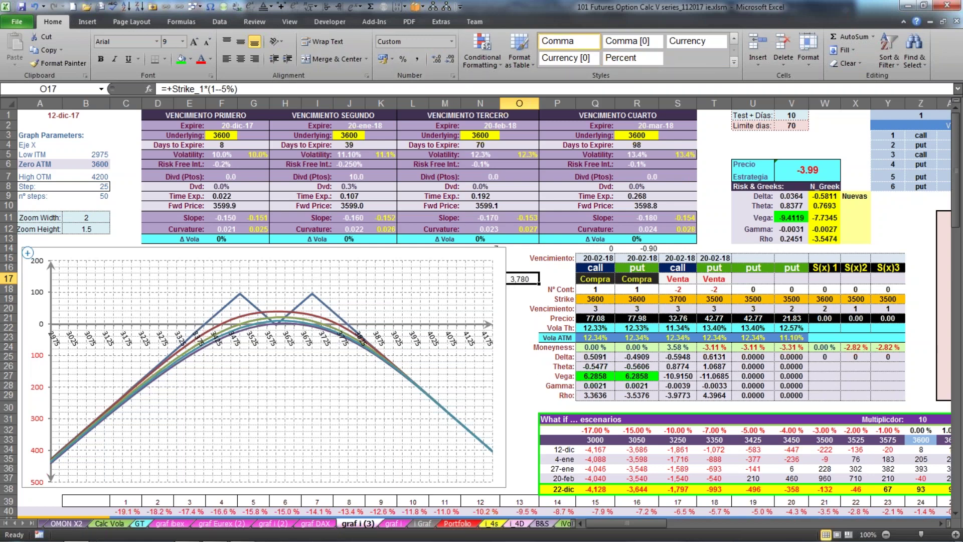
left_click_drag(519, 308, 518, 302)
left_click(518, 277)
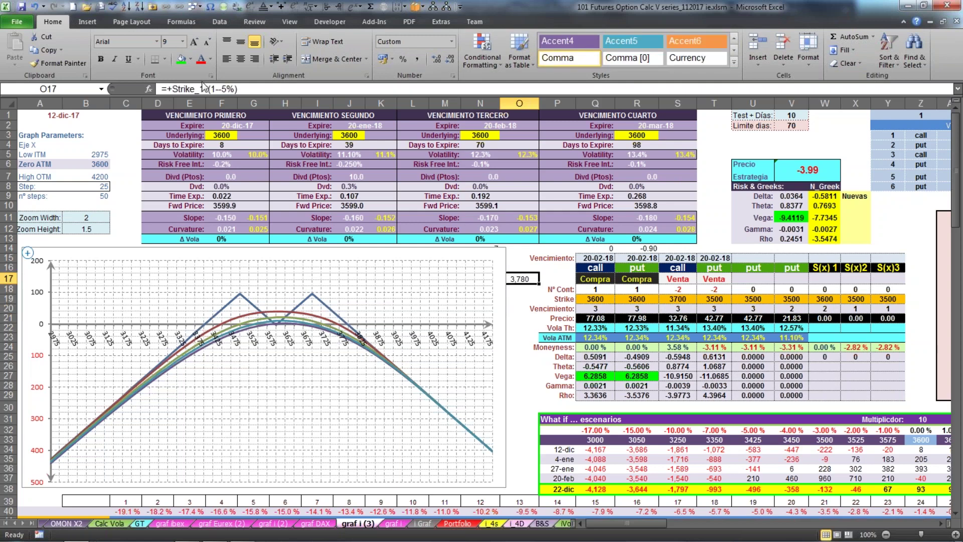
Replace the formula in O17 with =Underlying_1*5% to get the expected move in points.
left_click(249, 89)
left_click_drag(250, 89, 170, 89)
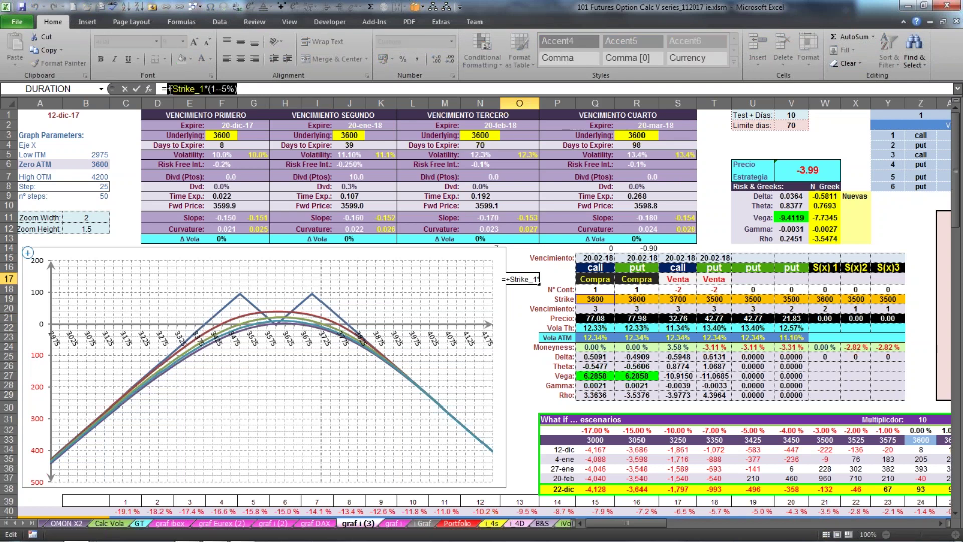
left_click(220, 136)
type("*")
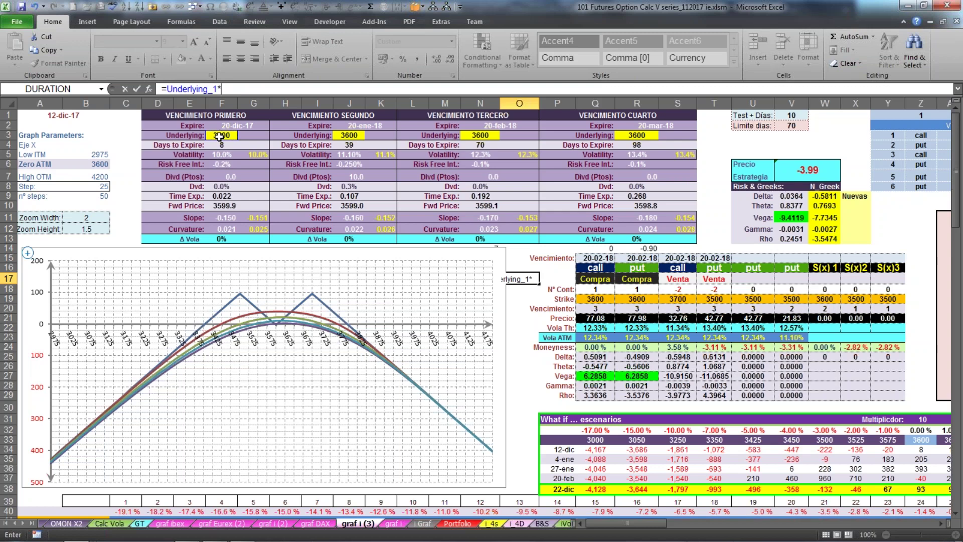
type("5%")
key("Return")
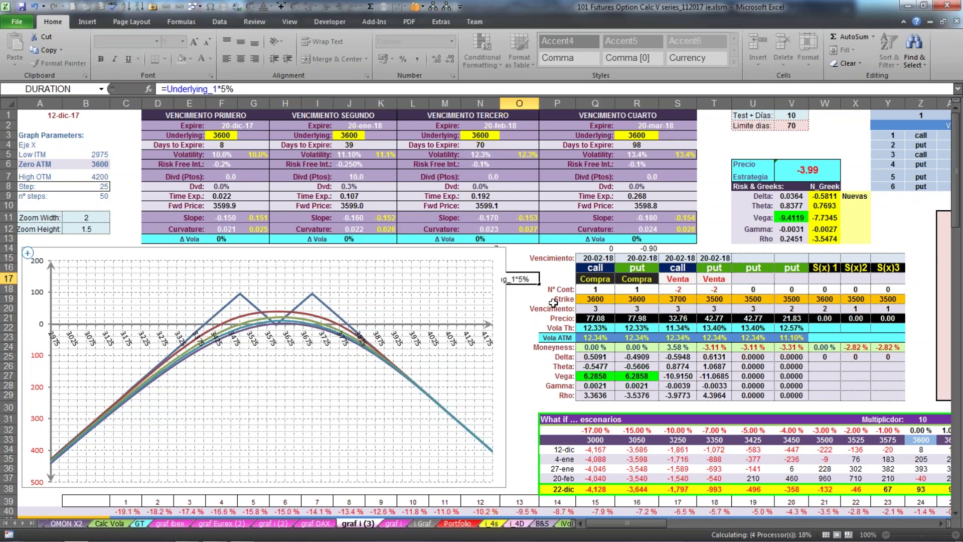
left_click(522, 278)
Widen the strategy's sold strikes by setting the sold put's strike to 3400 and the sold call's strike to 3800.
left_click(586, 299)
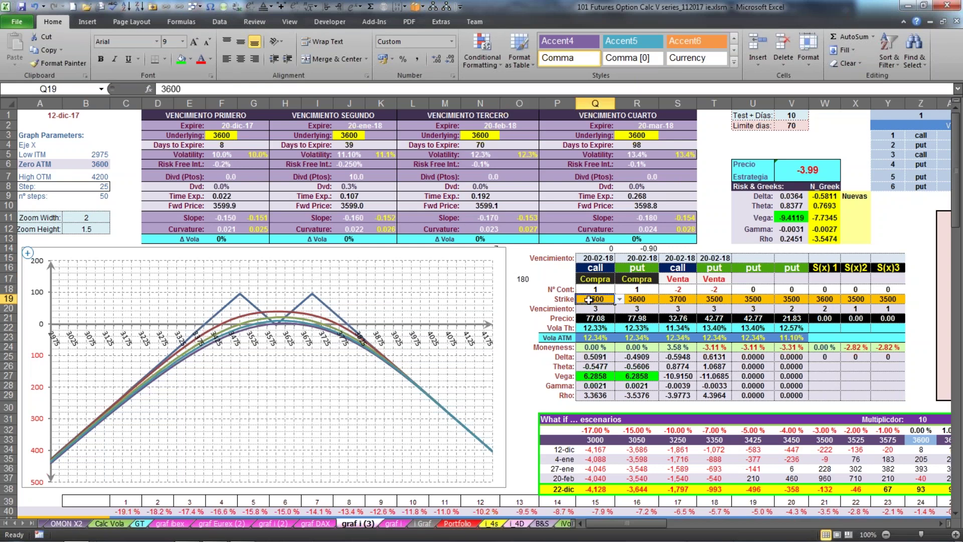
left_click(693, 299)
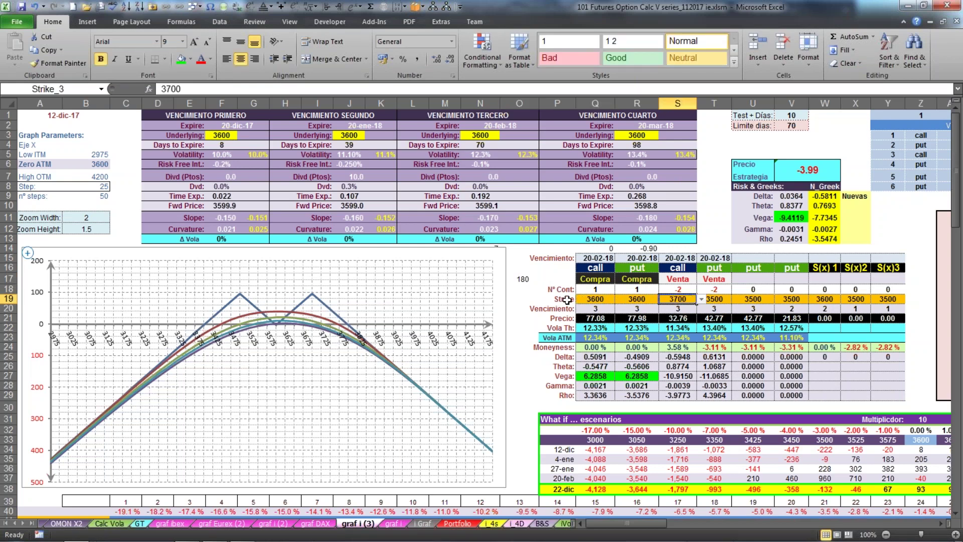
left_click(522, 278)
left_click(679, 300)
left_click(714, 303)
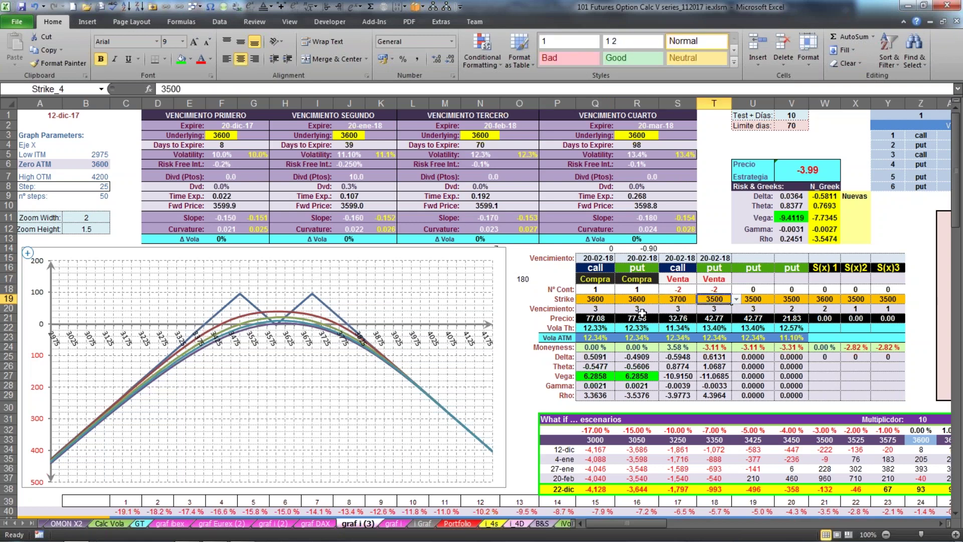
type("3400")
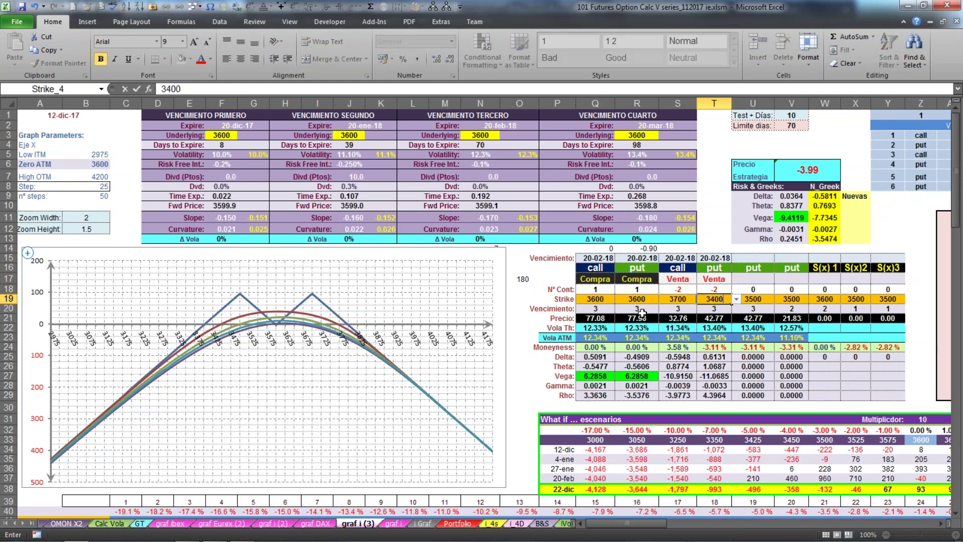
left_click(669, 298)
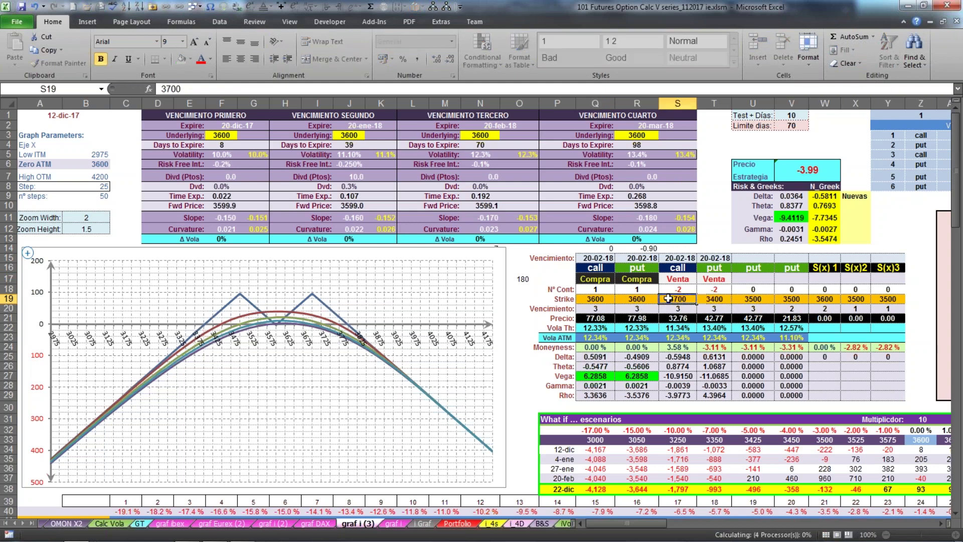
type("3800")
key("Return")
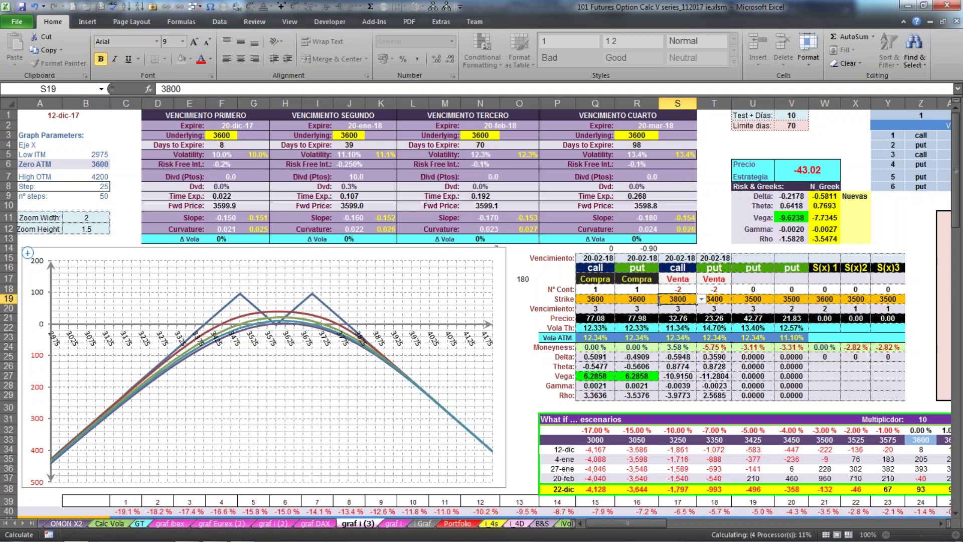
left_click(519, 279)
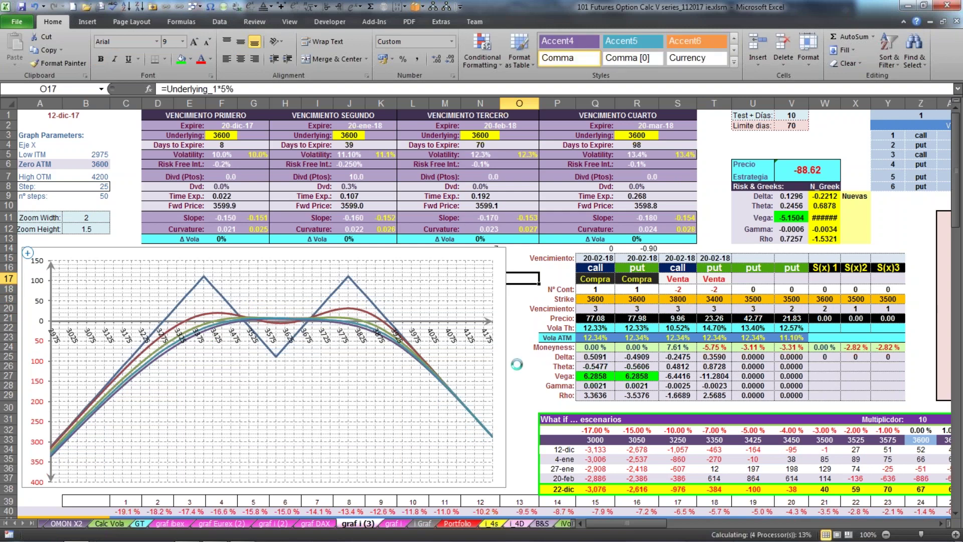
left_click(524, 385)
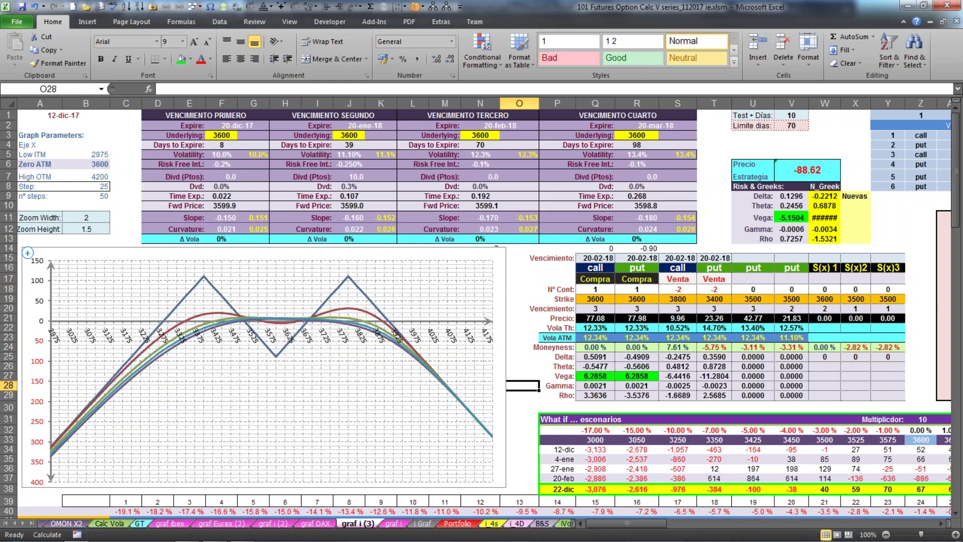
Enlarge the payoff chart, inspect where the expiration line crosses zero on the outer and inner sides, and shrink the chart back.
mouse_move(276, 358)
left_click(28, 253)
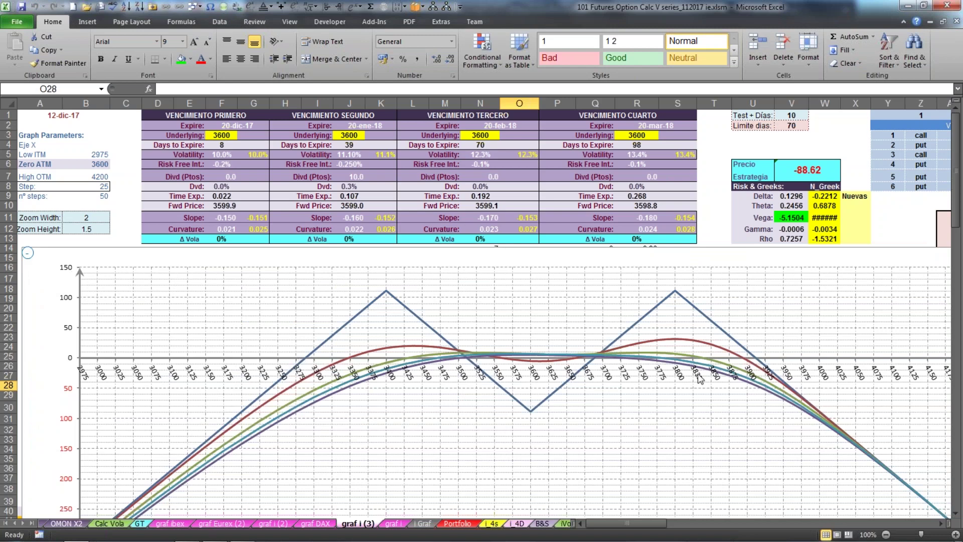
mouse_move(759, 361)
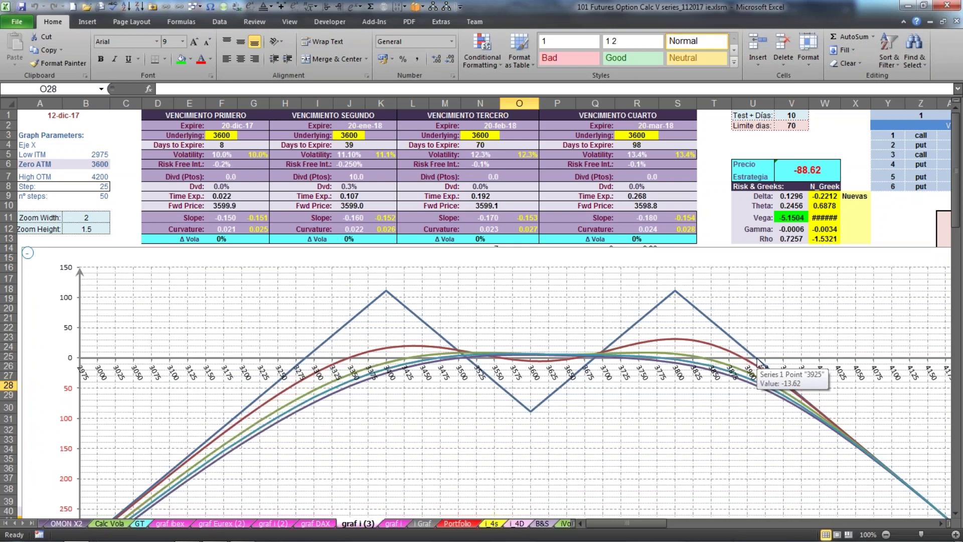
mouse_move(478, 360)
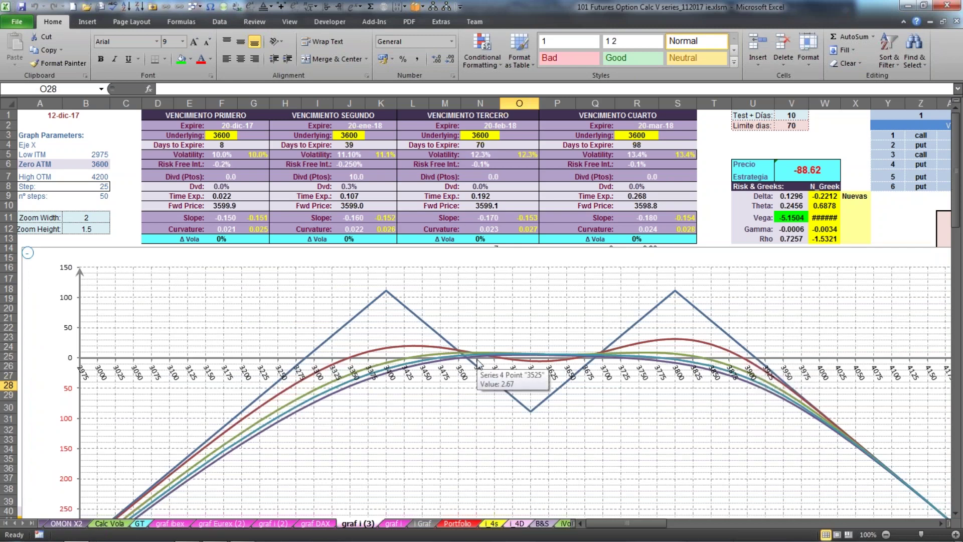
mouse_move(591, 367)
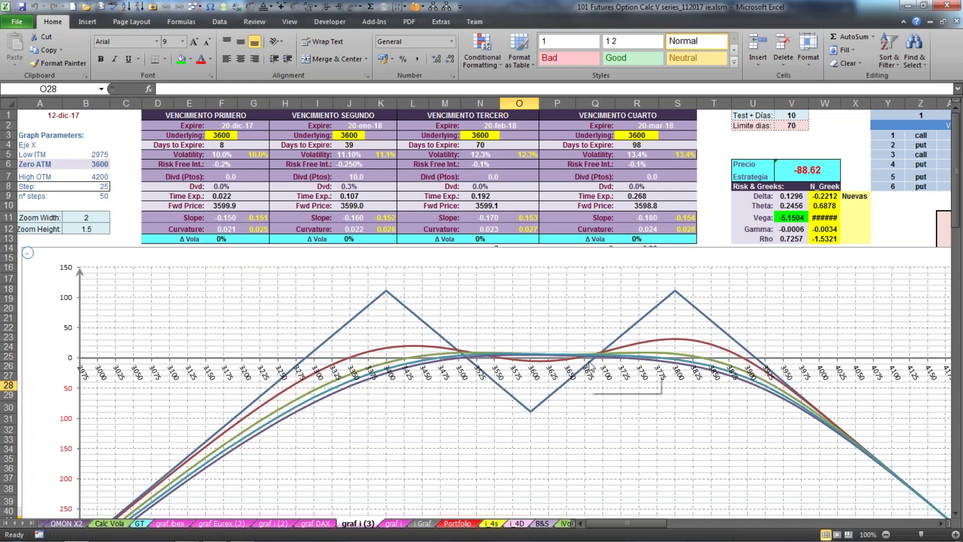
left_click(28, 252)
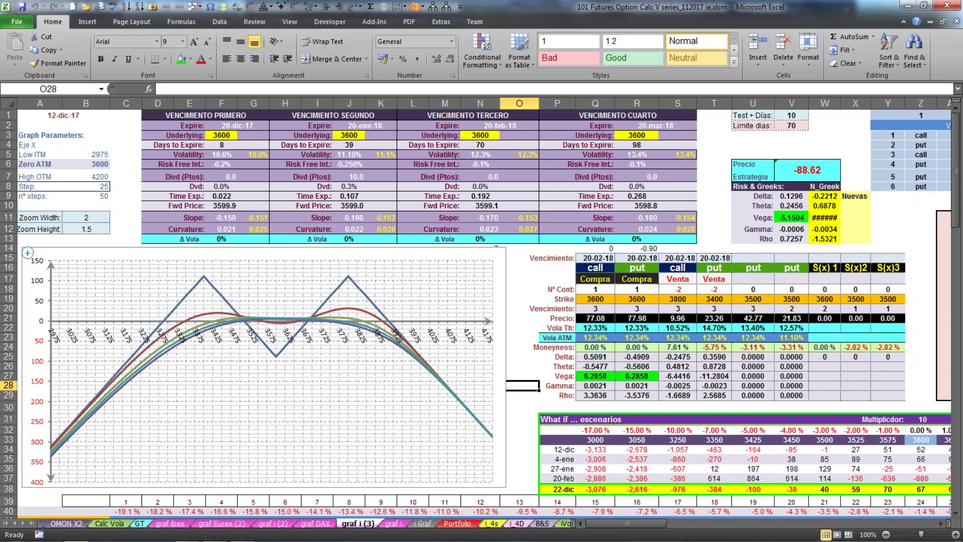
Set the sold call's strike to 3750 and the sold put's strike to 3450.
left_click(677, 300)
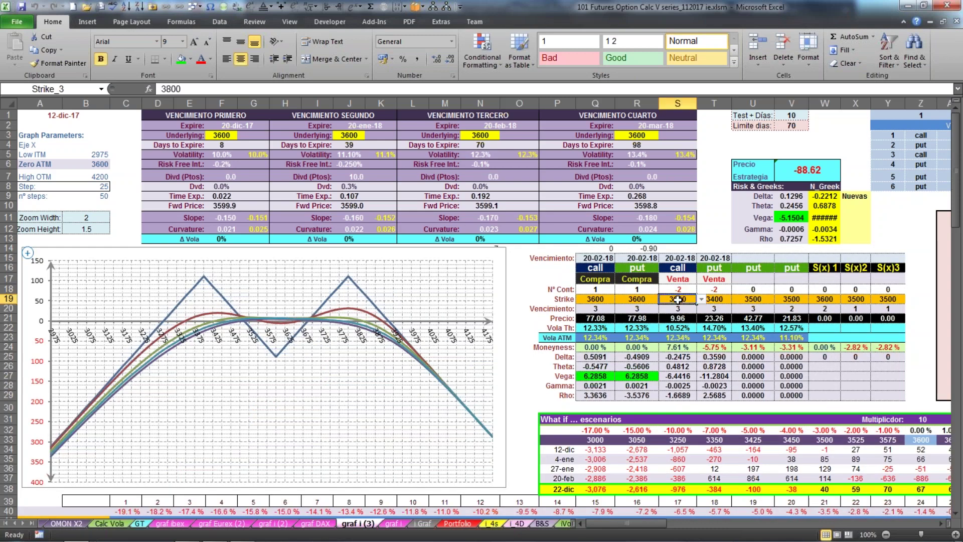
type("3750")
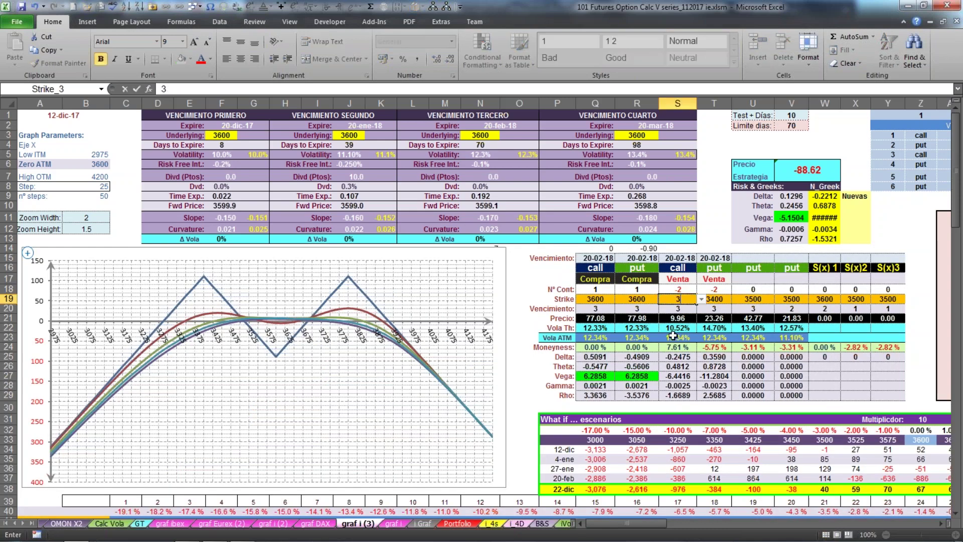
left_click(725, 298)
type("34")
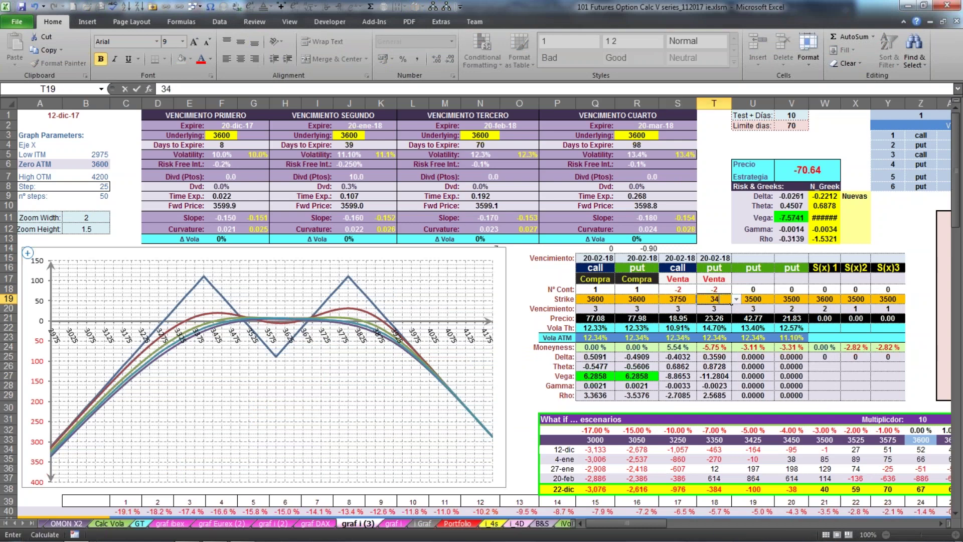
type("50")
key("Return")
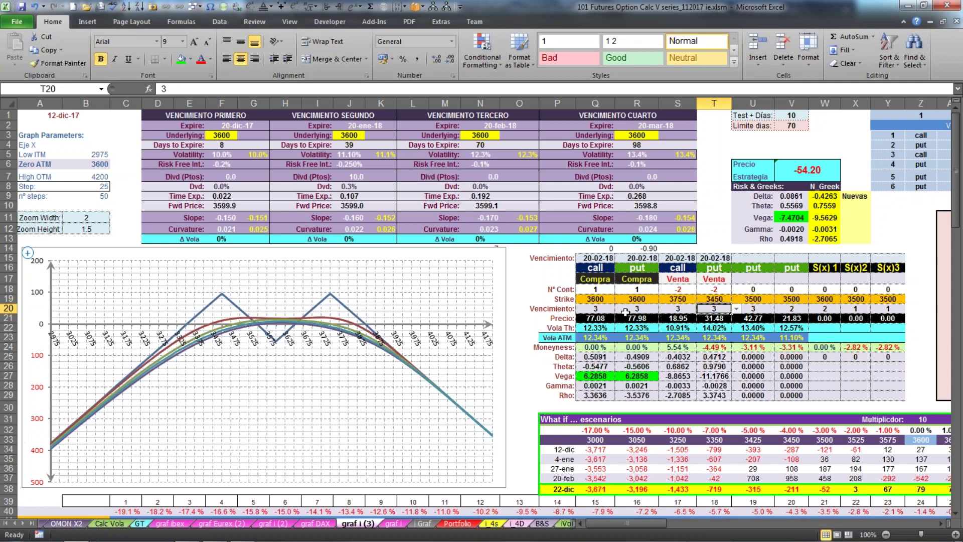
Check the payoff chart's lower breakeven, and set the sold call's strike to 3700 and the sold put's strike to 3500.
left_click(683, 298)
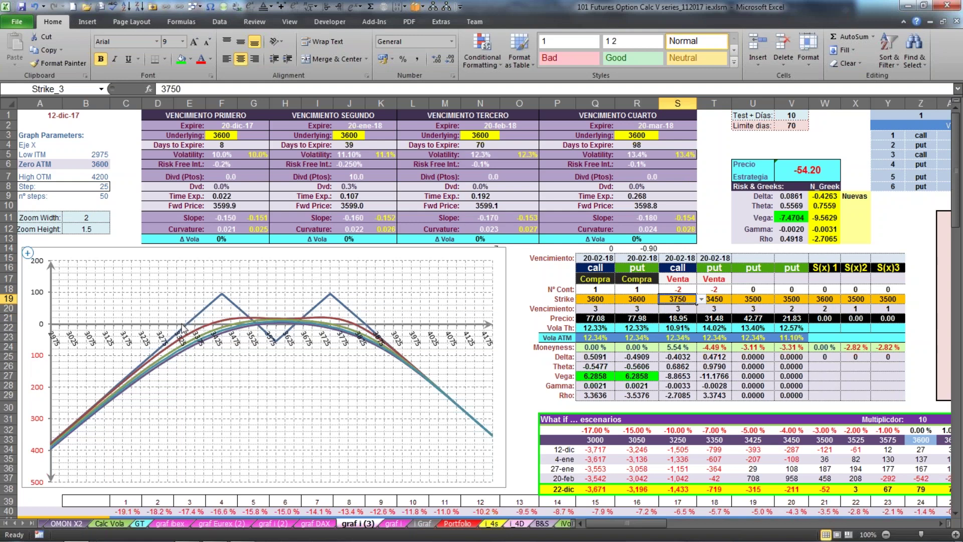
mouse_move(185, 325)
type("3700")
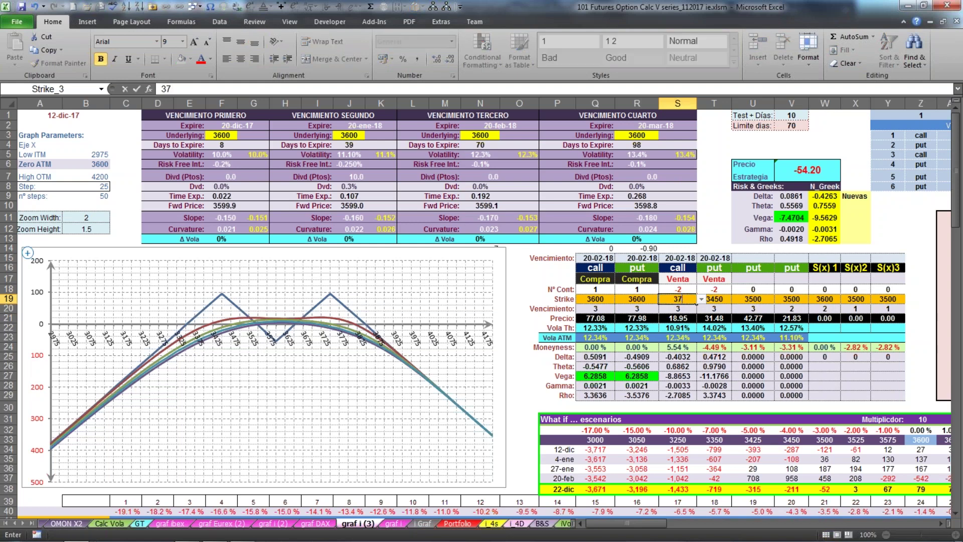
left_click(713, 299)
type("3500")
key("Return")
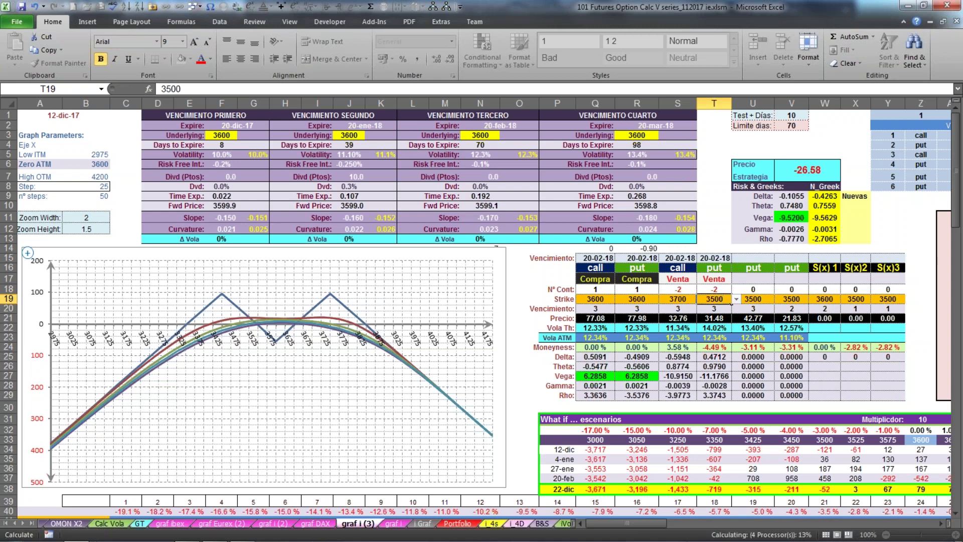
Examine the strategy's total Vega in the Risk & Greeks table and the formula that adds up the legs.
left_click(711, 230)
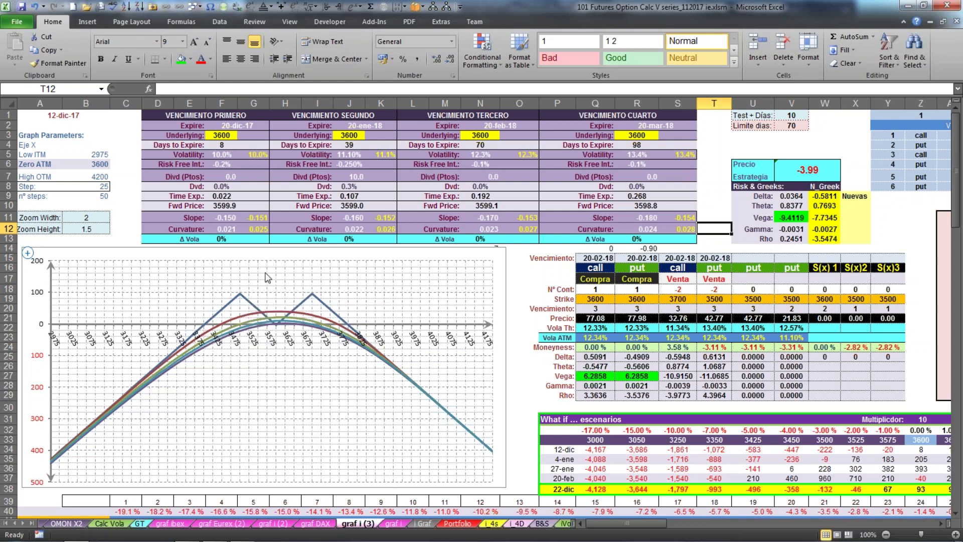
left_click(777, 215)
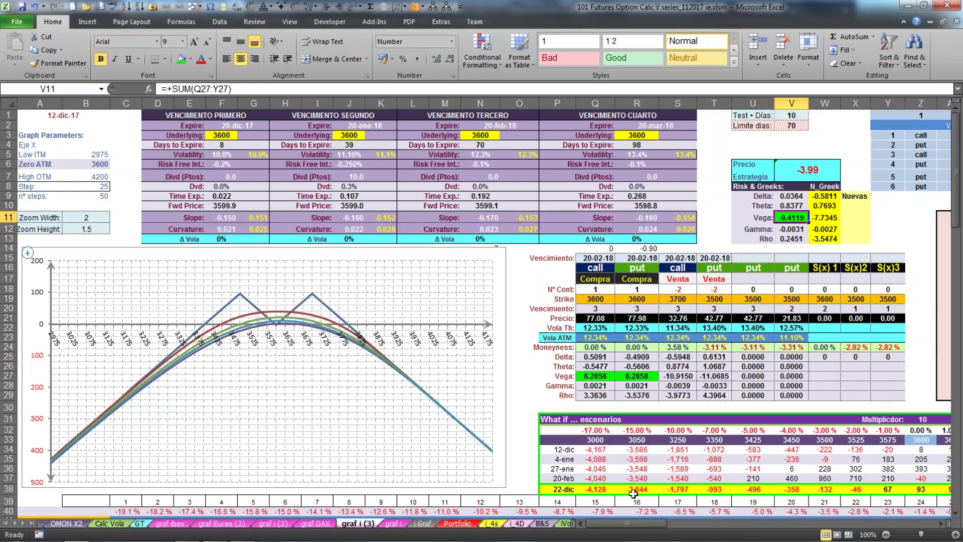
left_click_drag(625, 523, 638, 527)
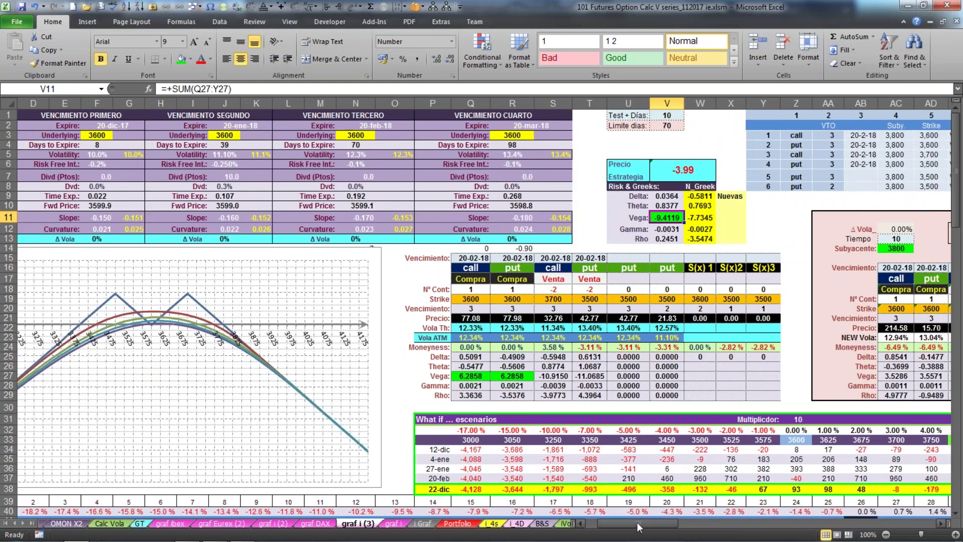
left_click(658, 231)
left_click(657, 220)
Fill the sold call's and sold put's Vega cells with green, and check the sum of the four legs' Vega.
left_click_drag(550, 376, 582, 376)
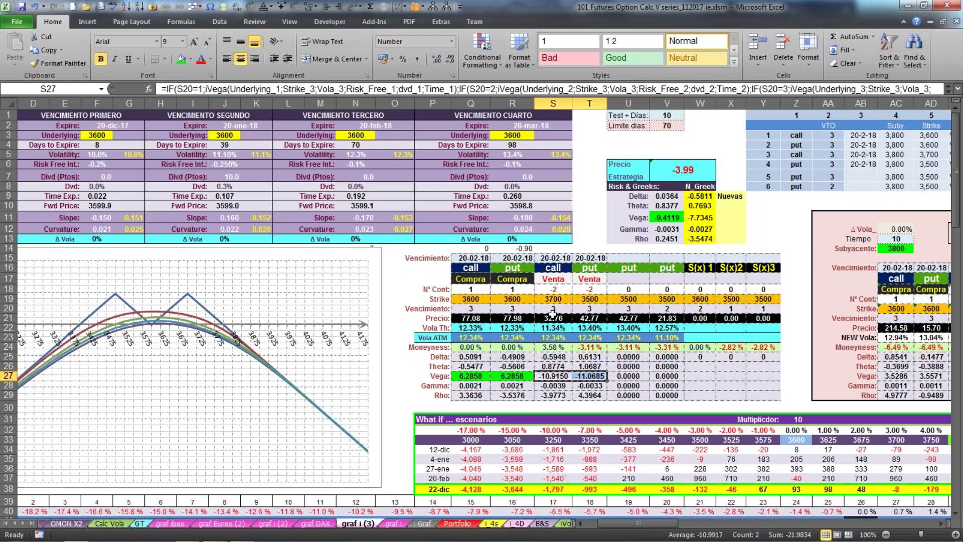
left_click(179, 58)
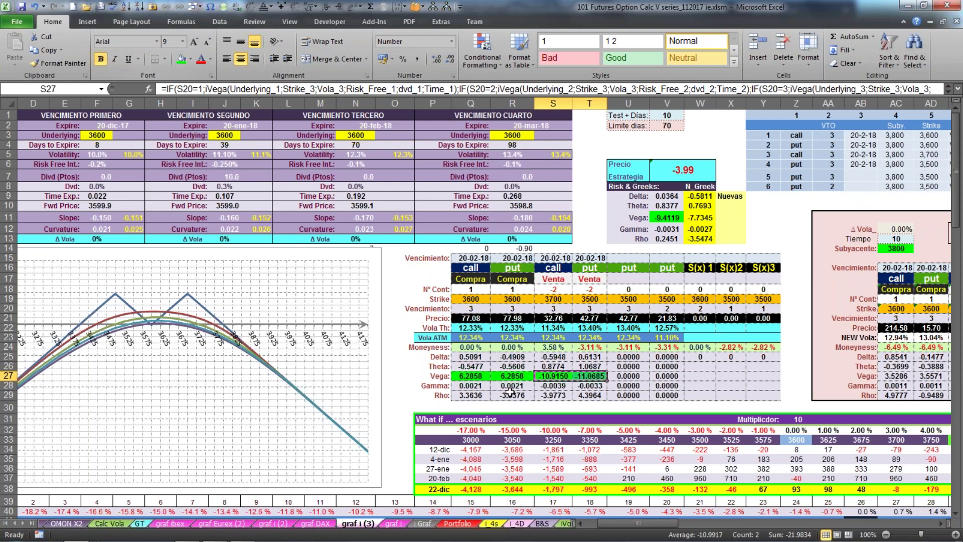
left_click_drag(482, 377, 579, 373)
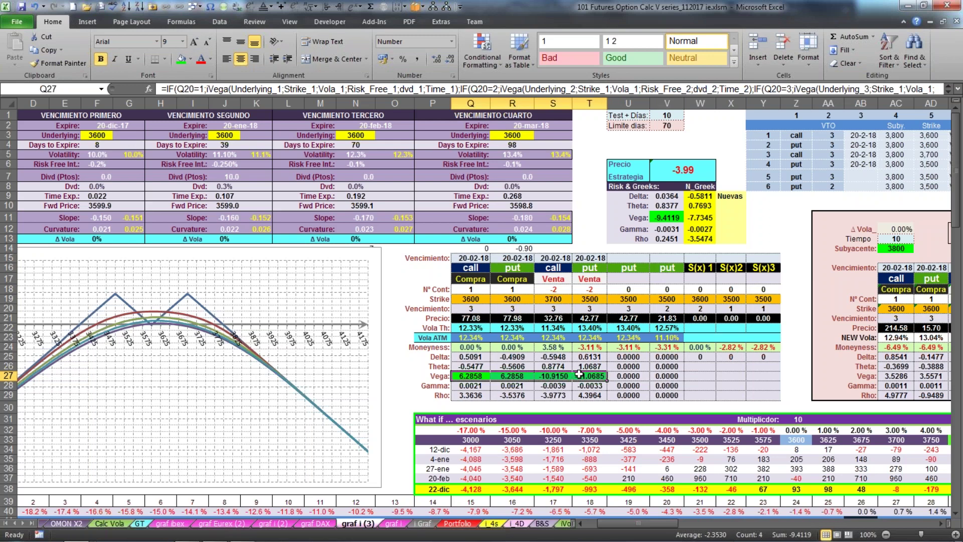
left_click(401, 288)
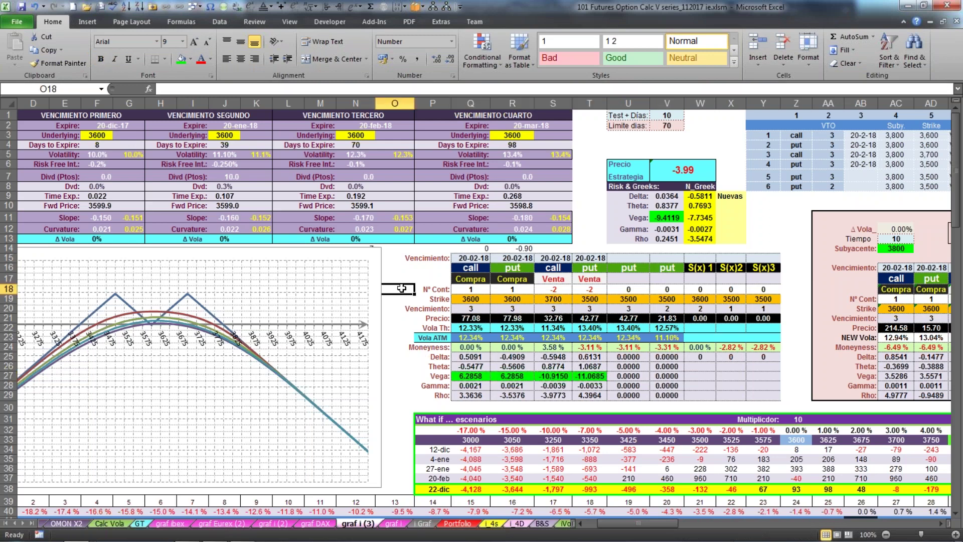
Set the third expiration's Δ Vola to 5% to simulate a rise in volatility.
left_click(517, 309)
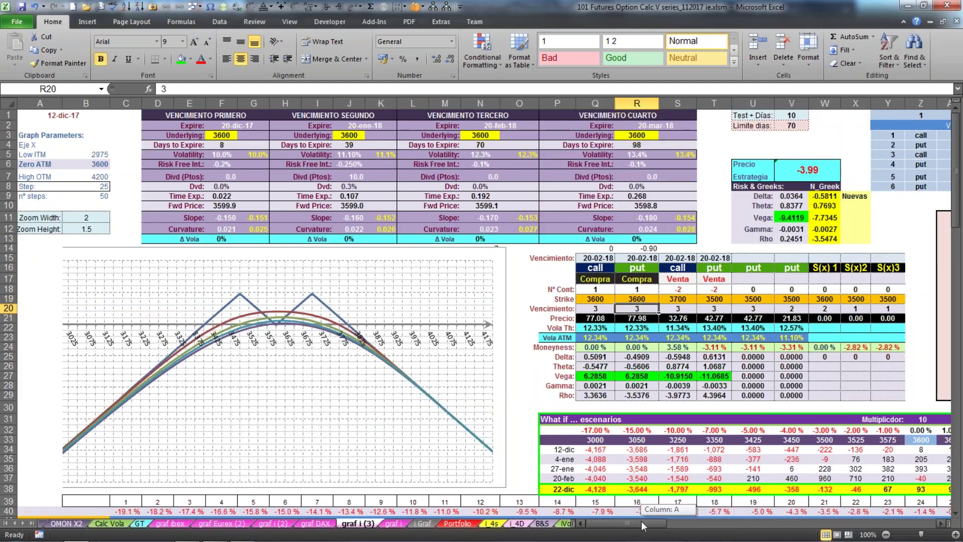
left_click_drag(638, 523, 627, 523)
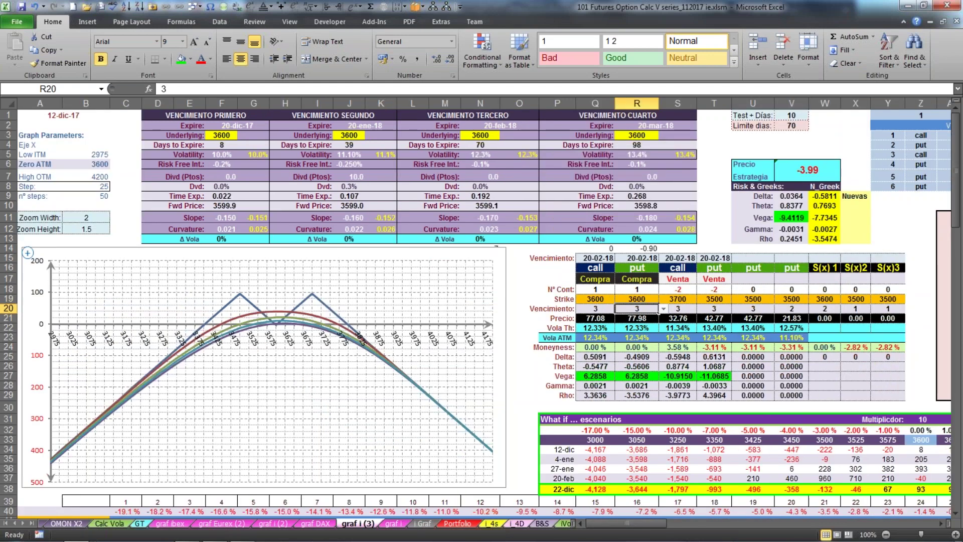
left_click(476, 241)
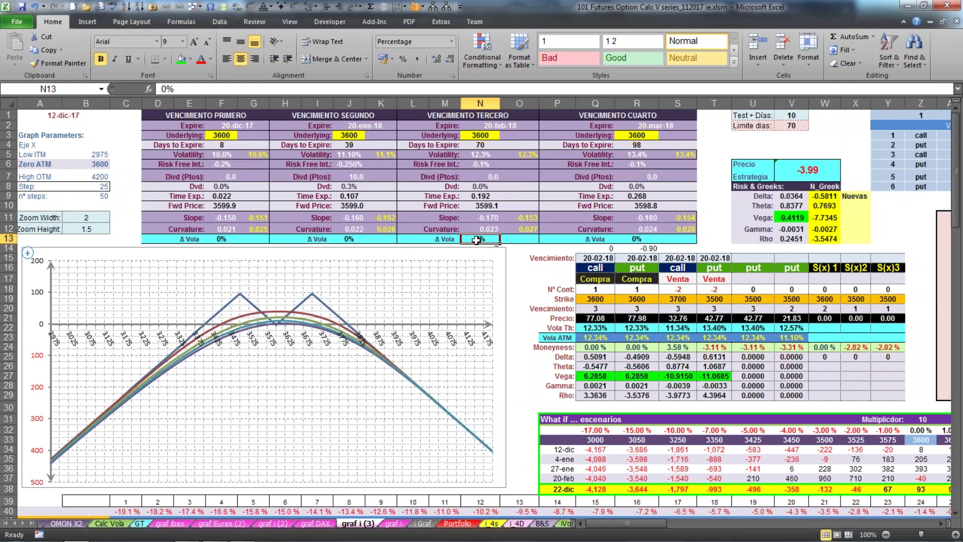
type("5")
key("Return")
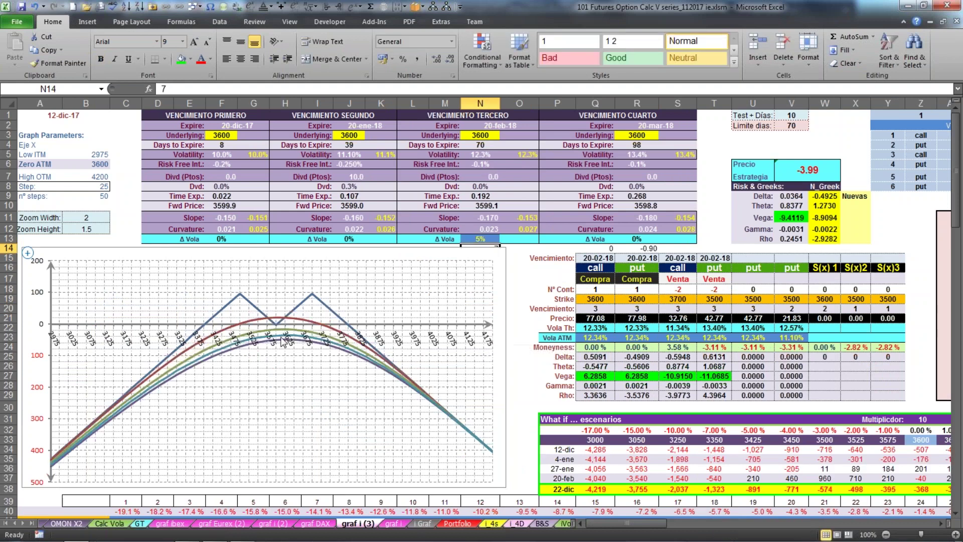
Inspect the payoff chart's dated curves around 3625 and the expiration line's peak at 3500.
mouse_move(283, 339)
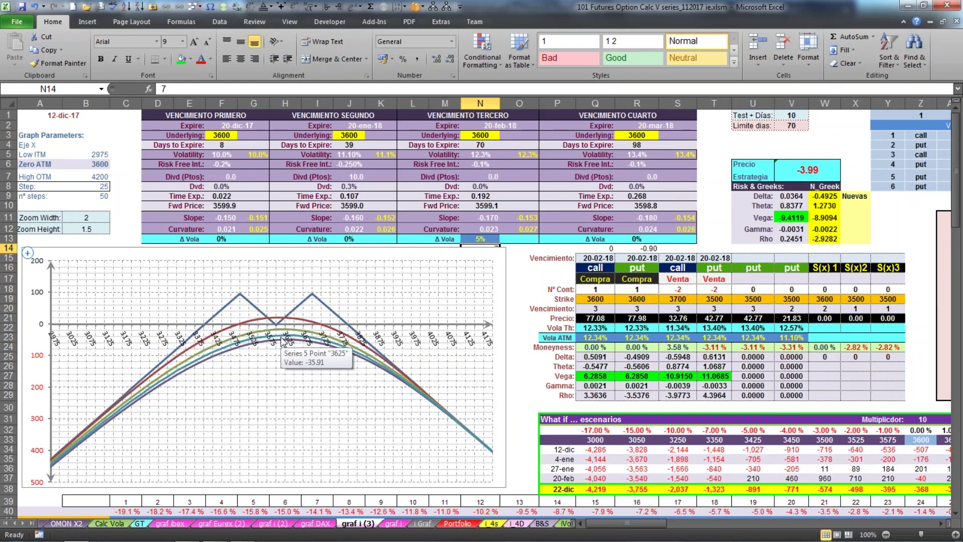
left_click(229, 345)
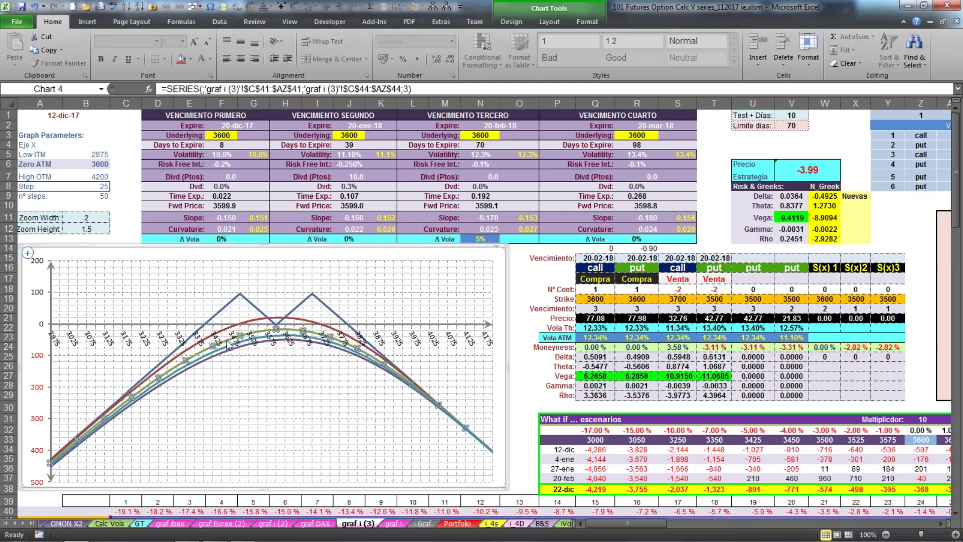
scroll(229, 344, "down", 3)
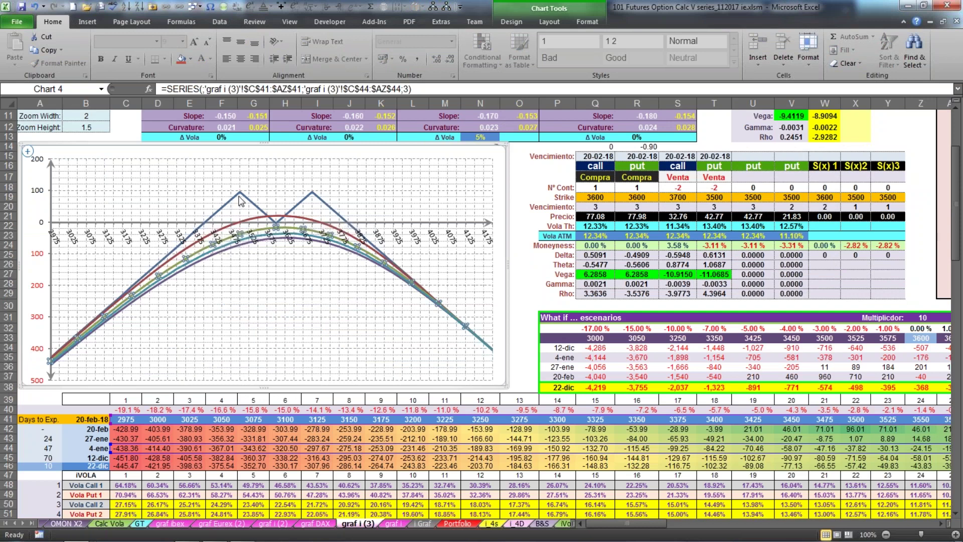
mouse_move(235, 197)
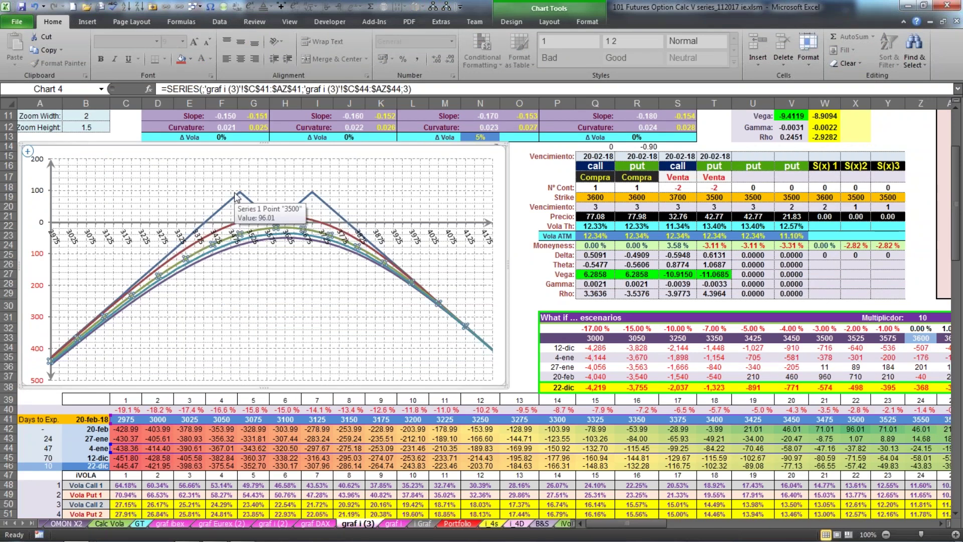
Set the third expiration's Δ Vola to -5% to simulate a volatility drop, and reset it to 0%.
left_click(479, 136)
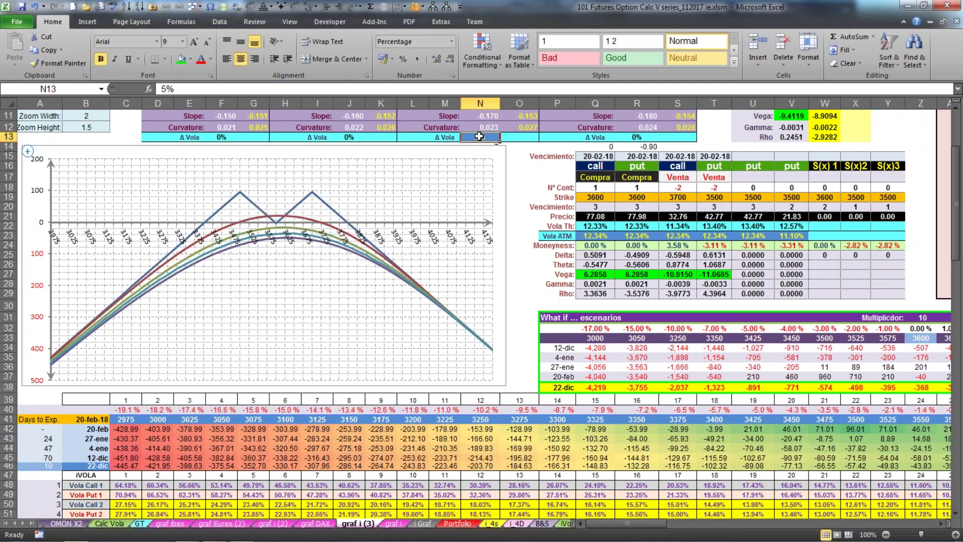
double_click(479, 136)
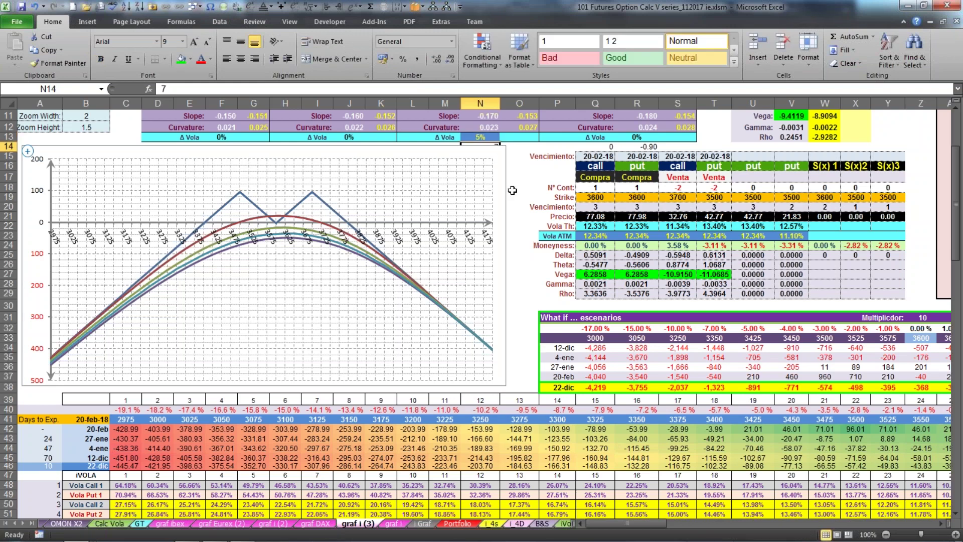
type("-5%")
key("Return")
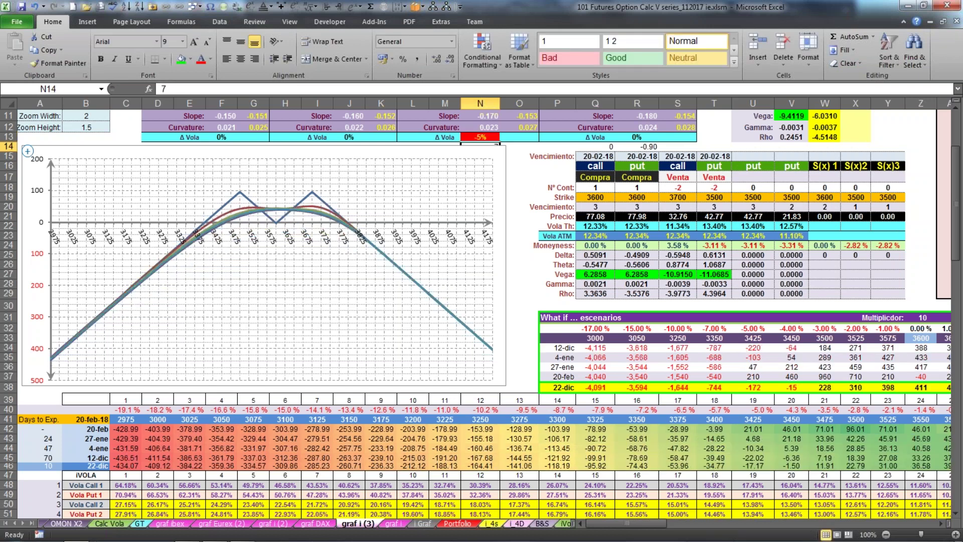
left_click(481, 135)
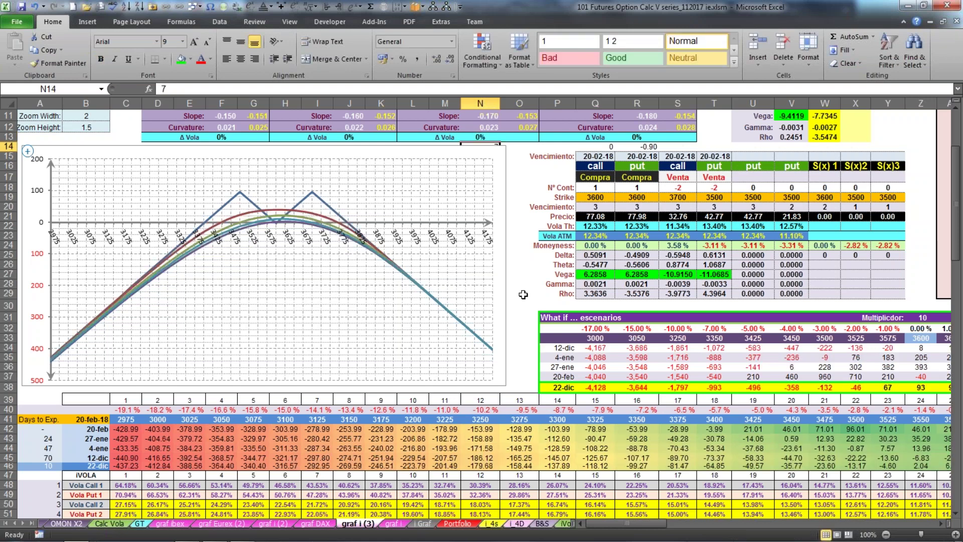
Look over the color-graded results table by date and underlying level beneath the payoff chart.
left_click_drag(399, 434, 519, 448)
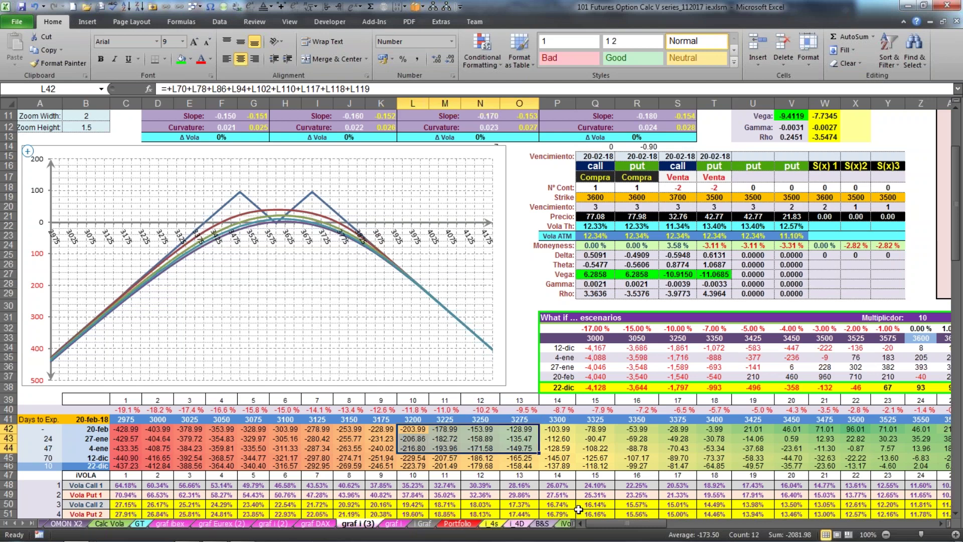
left_click(552, 441)
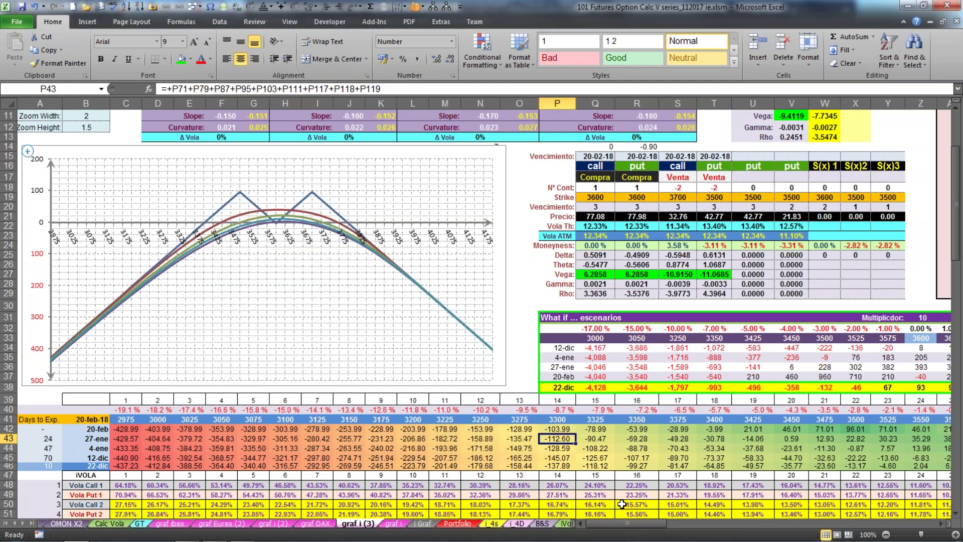
left_click_drag(615, 523, 630, 521)
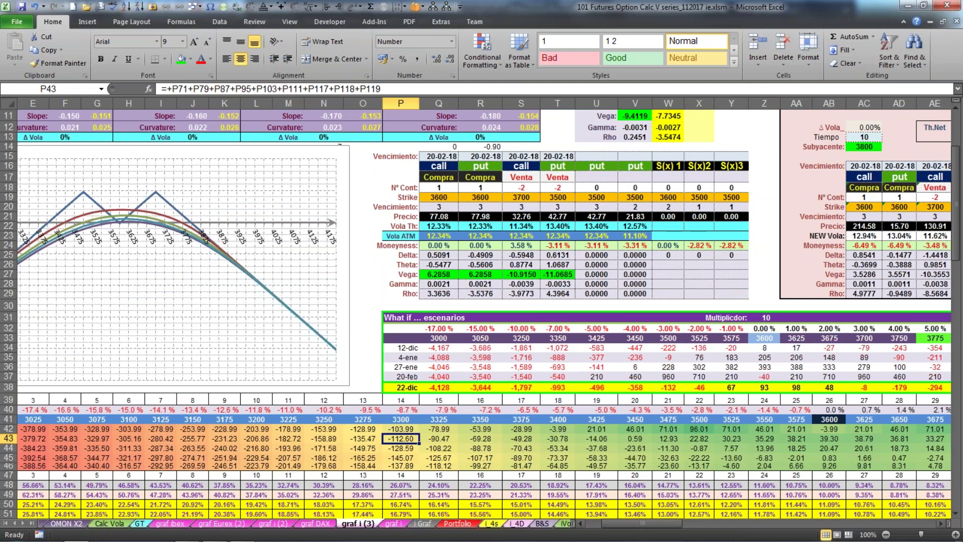
left_click_drag(653, 523, 582, 527)
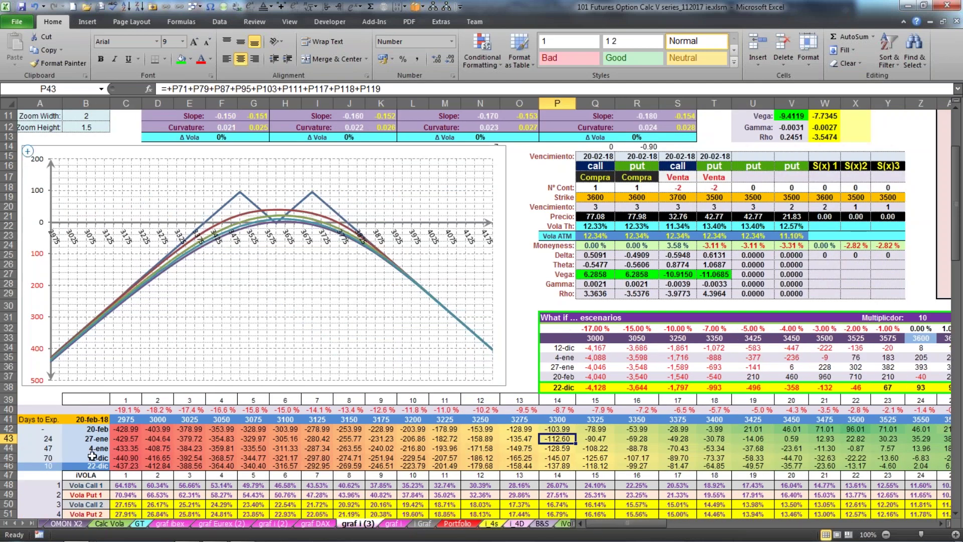
In the results table's 20-feb expiration row, examine the 3400 and 3425 levels around the lower breakeven.
left_click(99, 430)
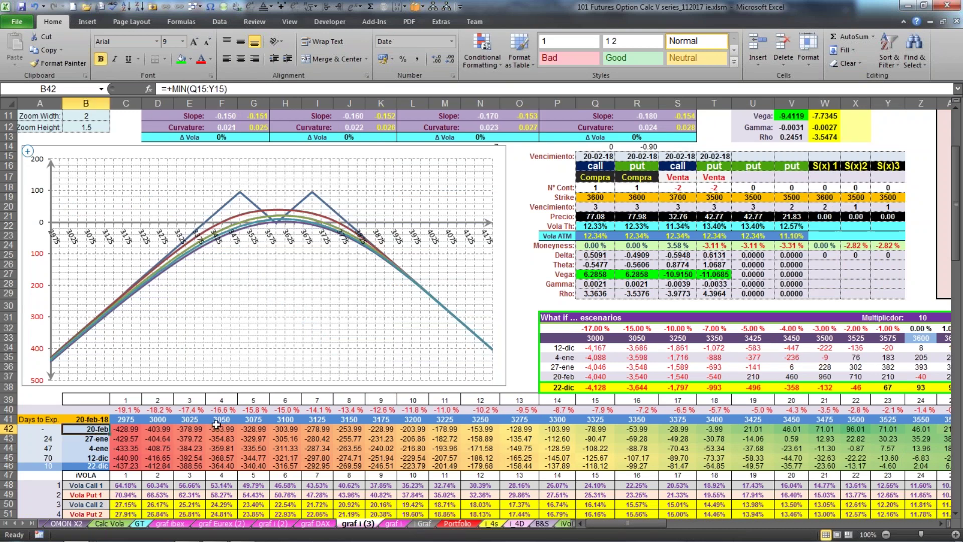
left_click(742, 429)
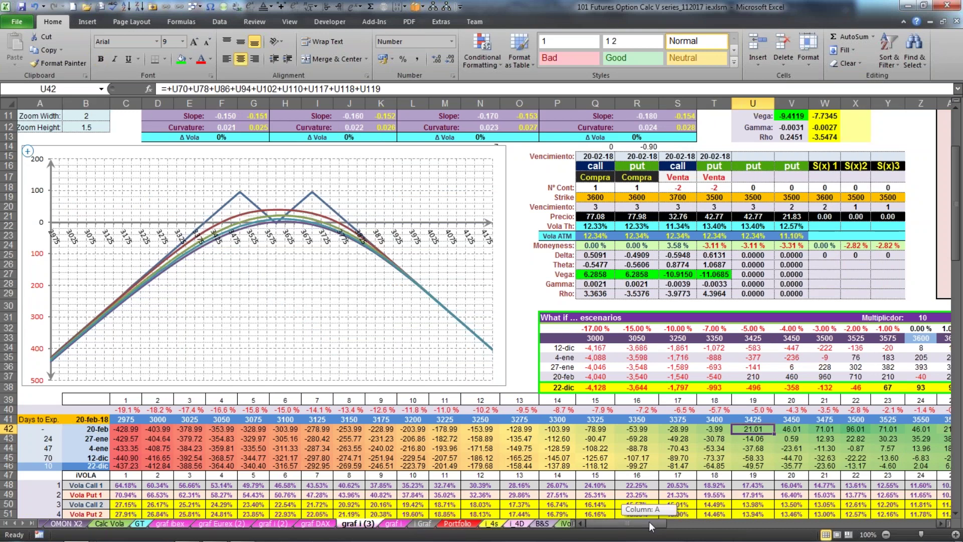
left_click_drag(649, 522, 675, 522)
left_click(465, 430)
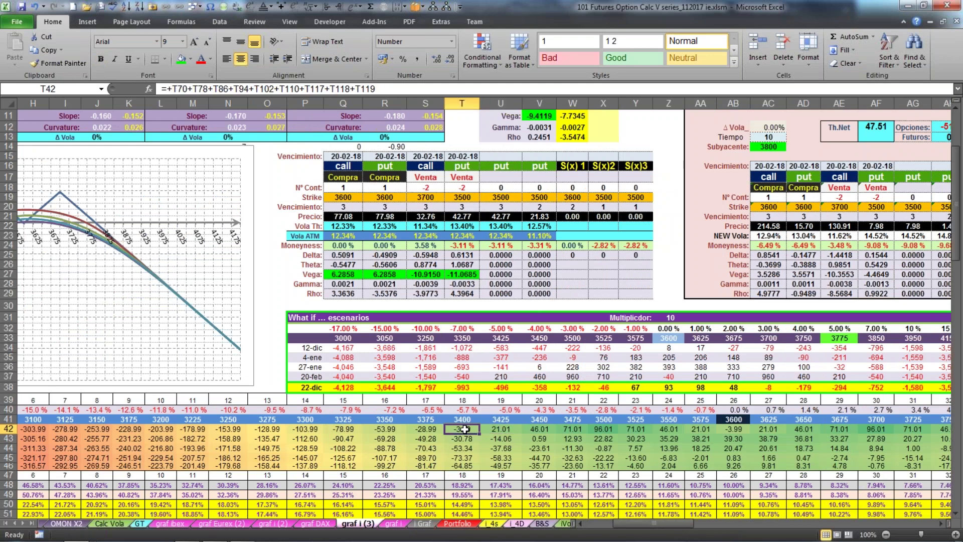
left_click(497, 429)
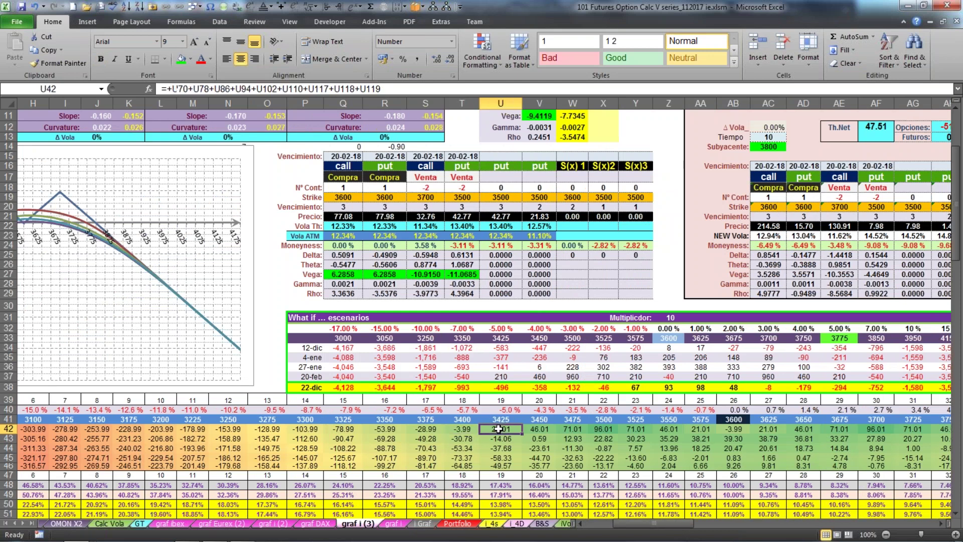
left_click(462, 430)
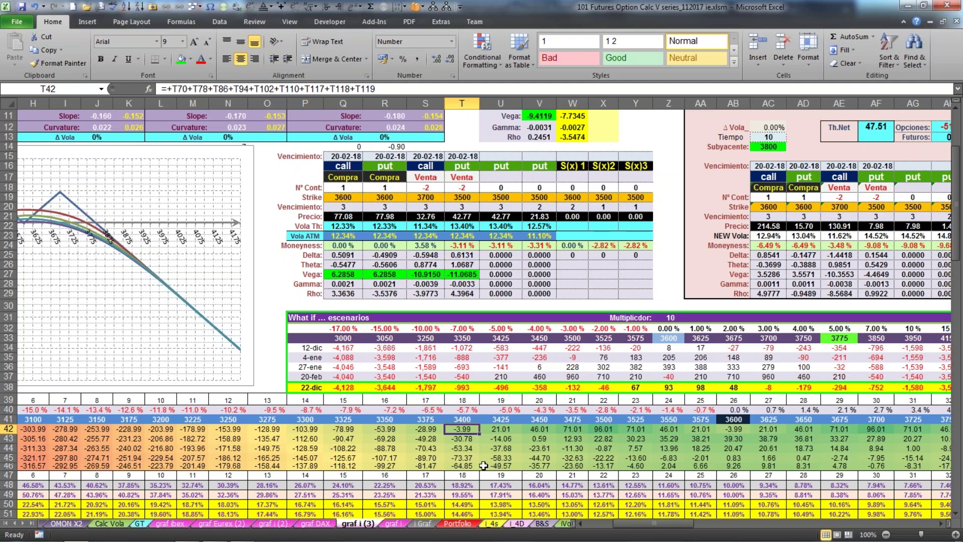
Compare the strategy's result at the 3400 level across the earlier dates, including today's 12-dic row.
left_click(462, 465)
left_click(462, 448)
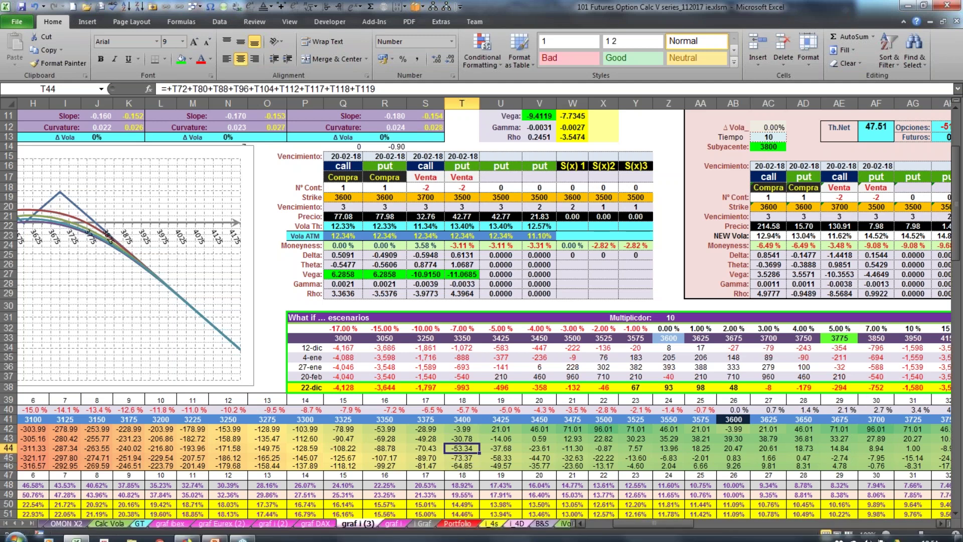
left_click(589, 523)
left_click(106, 458)
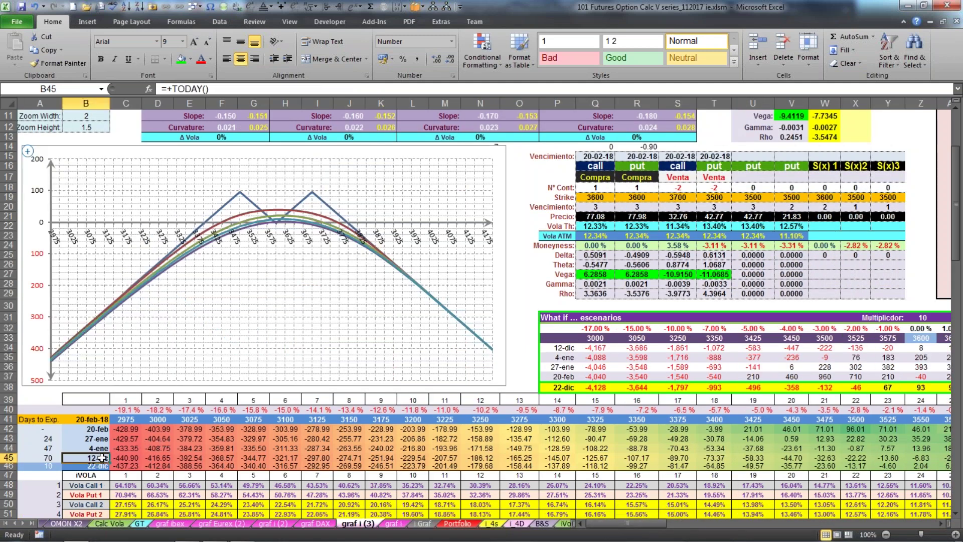
left_click(719, 457)
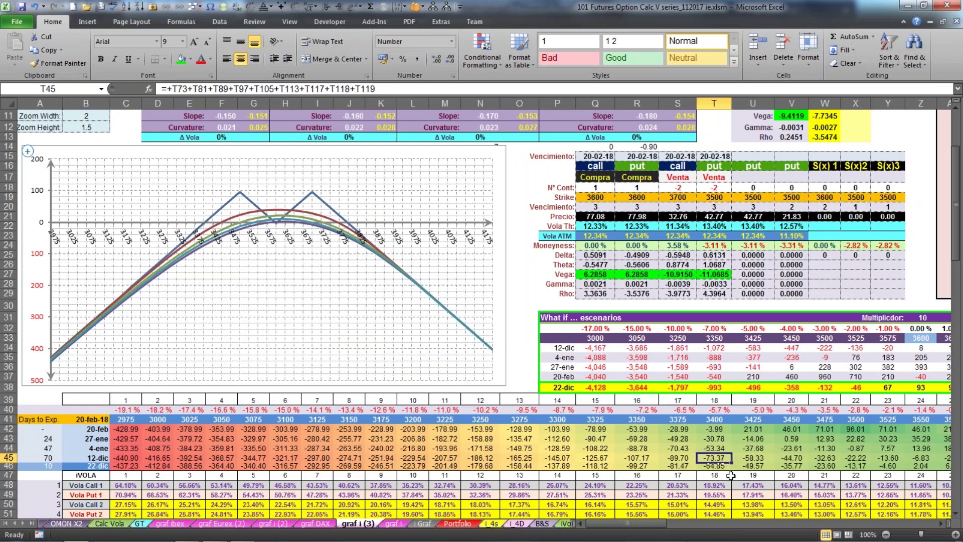
In the results table's 20-feb expiration row, compare the 3400 and 3425 levels with the upper breakeven between 3775 and 3800.
left_click_drag(638, 522, 673, 519)
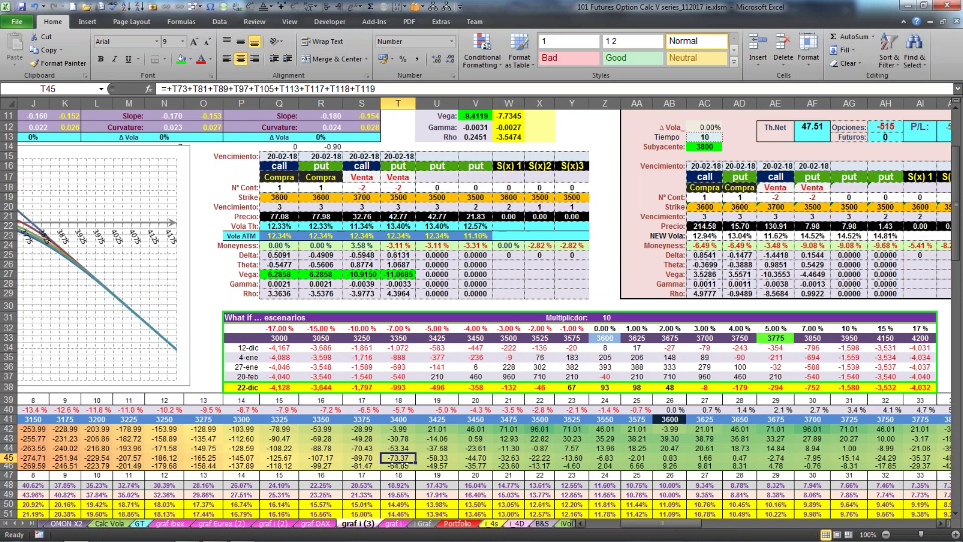
left_click(402, 429)
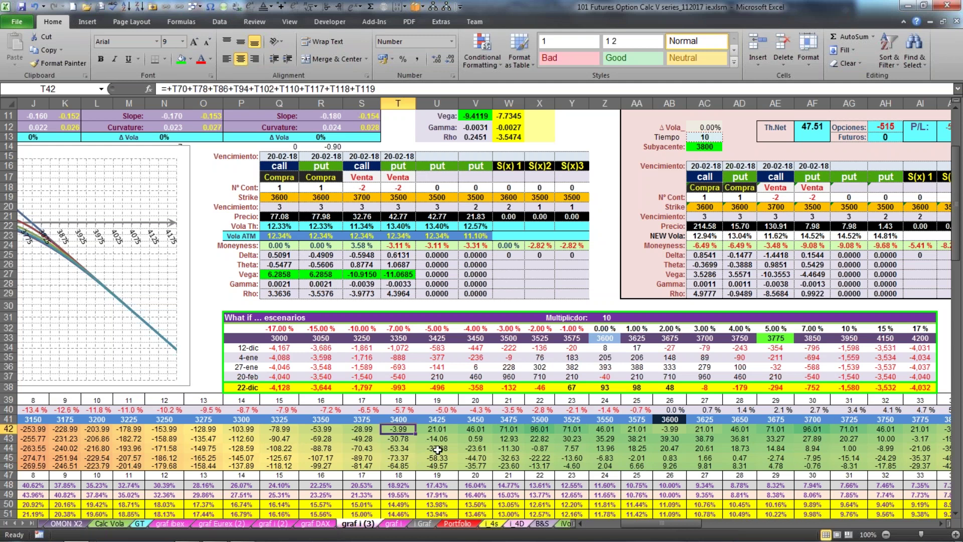
left_click(437, 429)
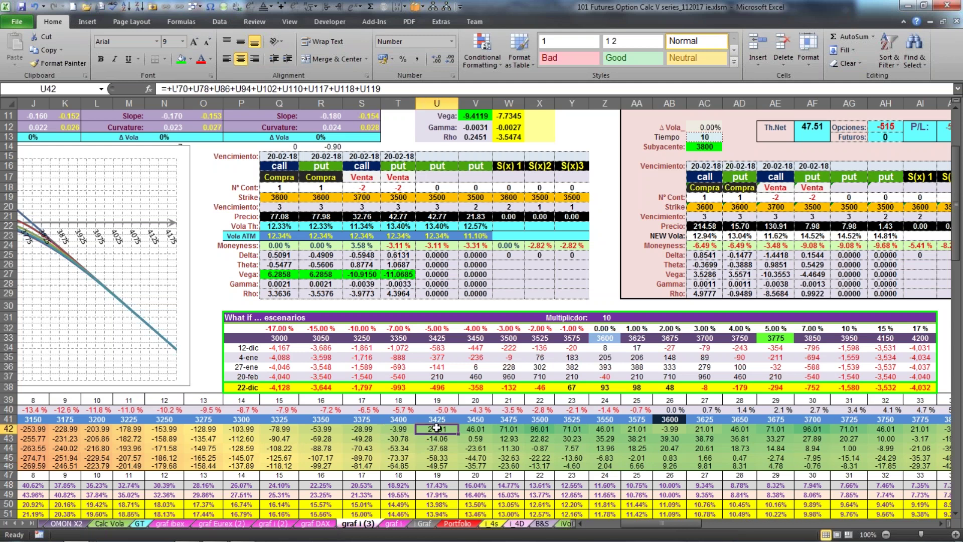
left_click_drag(634, 521, 676, 519)
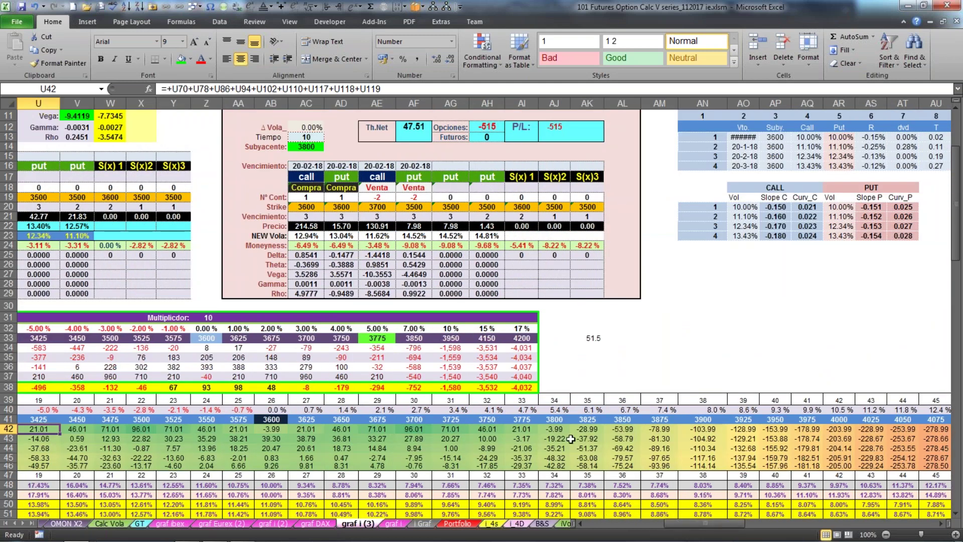
left_click(524, 429)
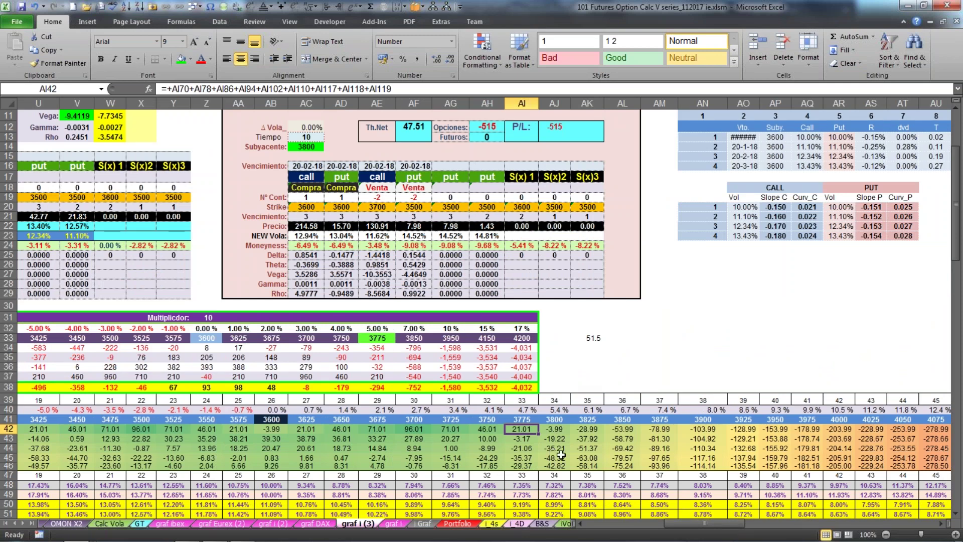
Match the payoff chart's expiration line and second date curve to the 20-feb and 27-ene rows of the results table.
left_click_drag(682, 523, 591, 519)
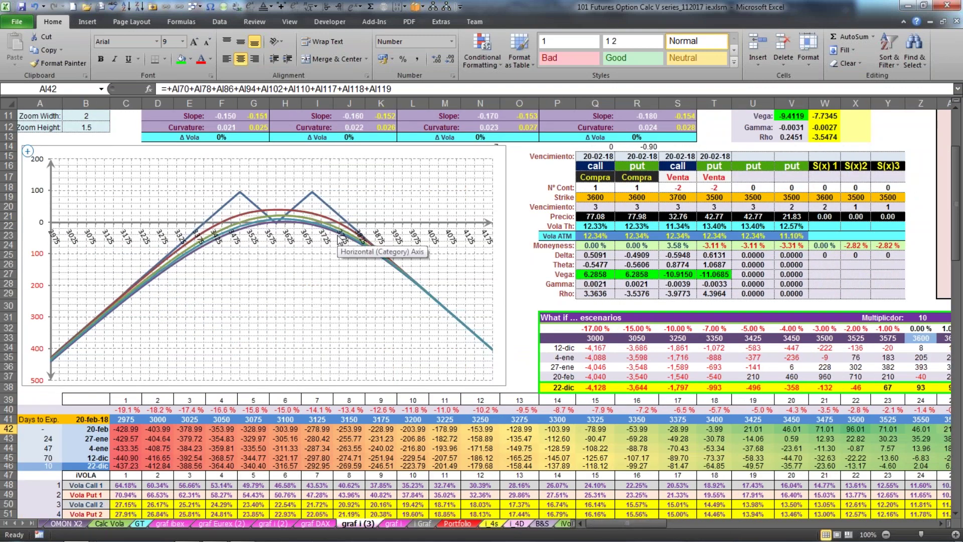
mouse_move(263, 222)
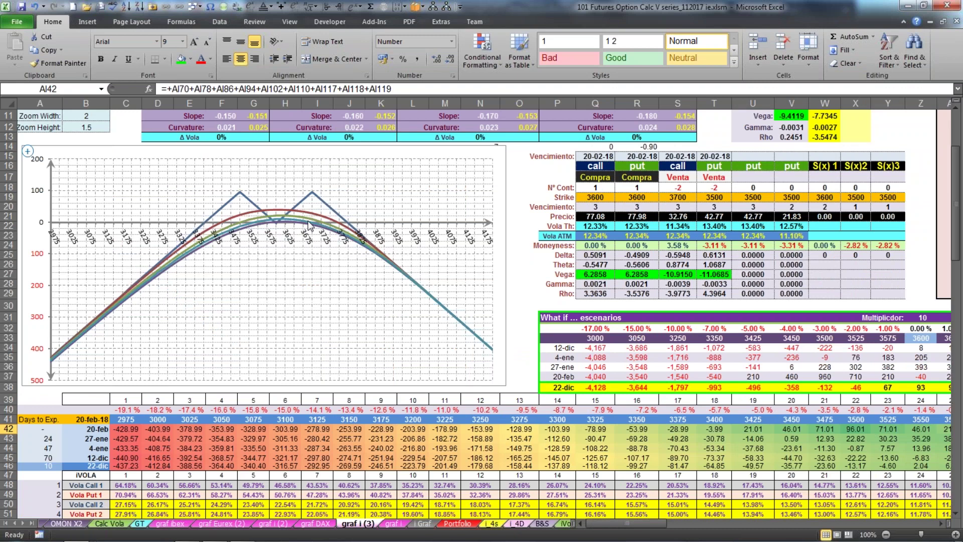
left_click(512, 264)
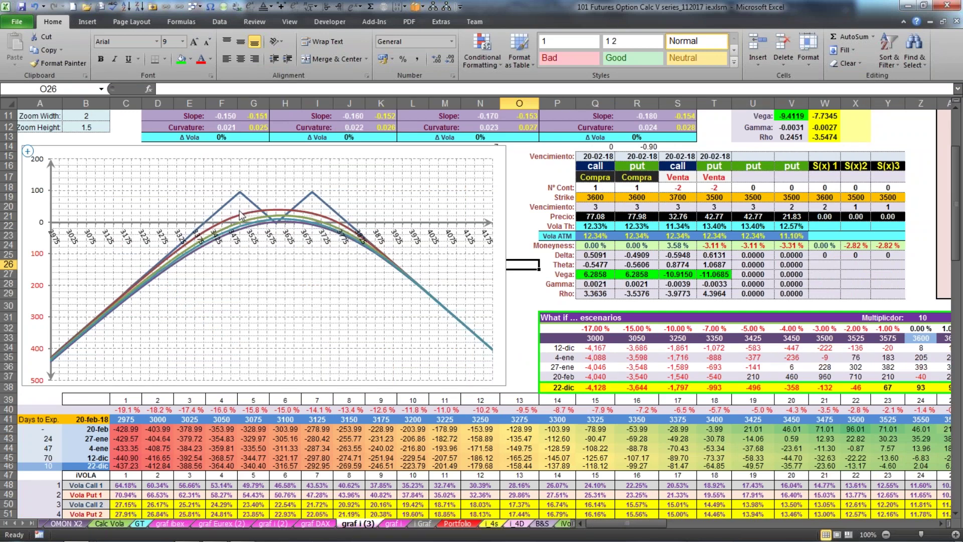
left_click(91, 428)
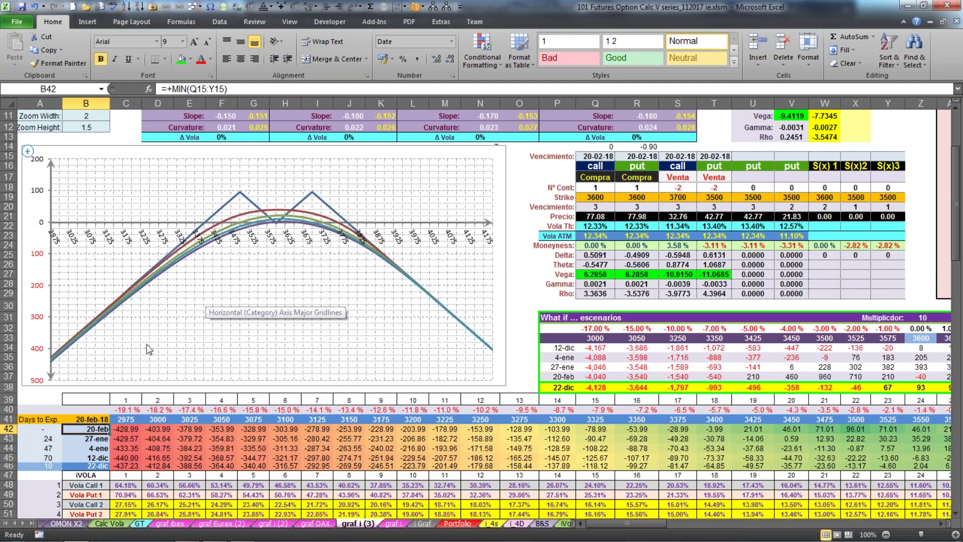
left_click(101, 440)
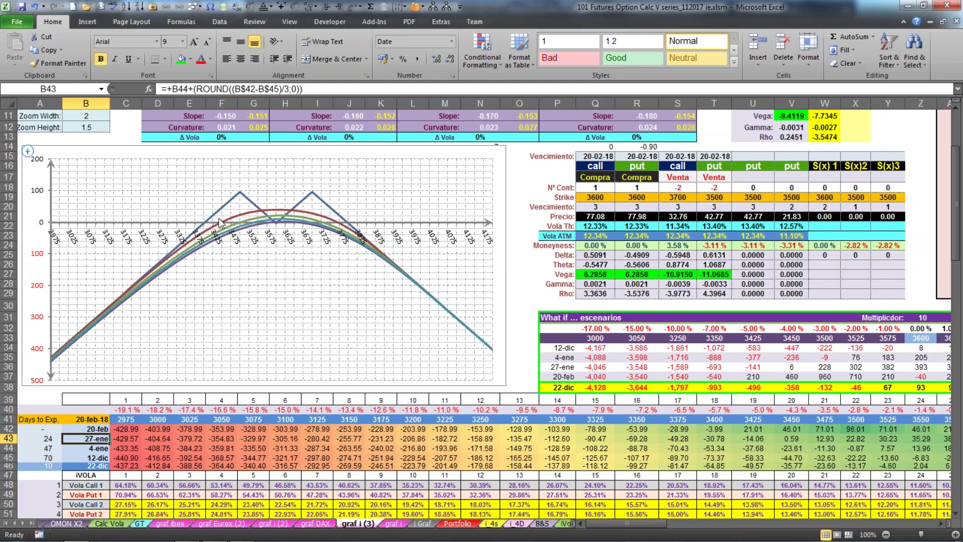
left_click(234, 221)
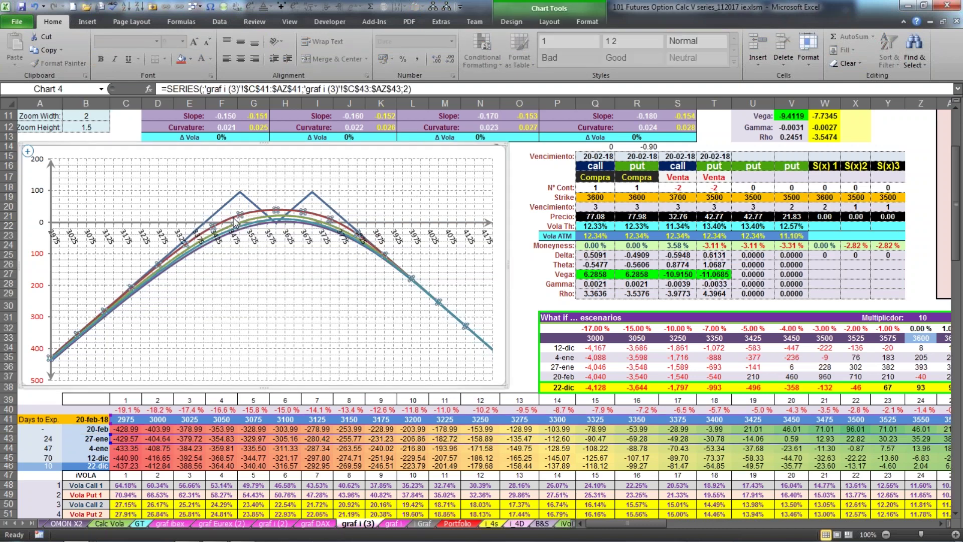
key("Escape")
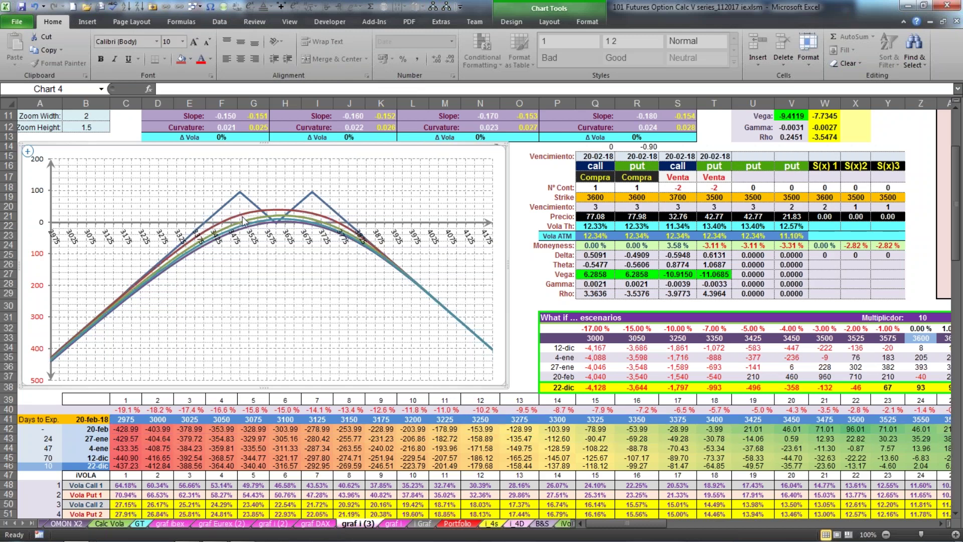
Check the strategy's total Vega and set the contracts of the 3600 call and the 3600 put to -1 each.
left_click_drag(607, 520, 630, 518)
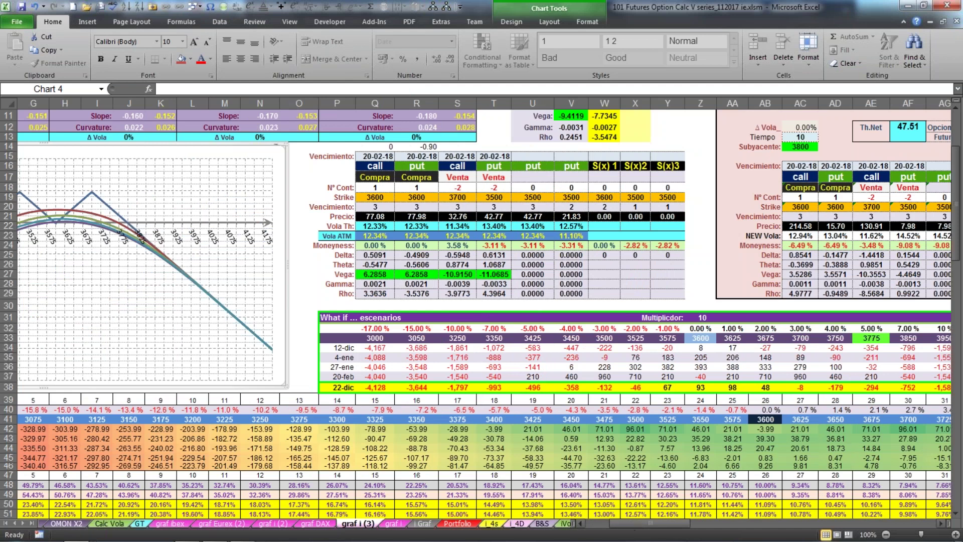
scroll(562, 186, "up", 3)
left_click(564, 185)
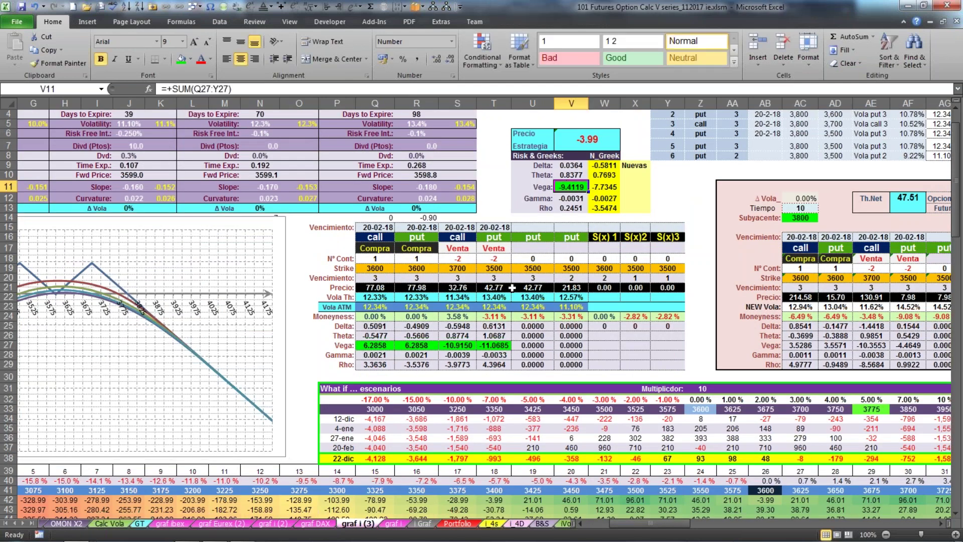
left_click(374, 258)
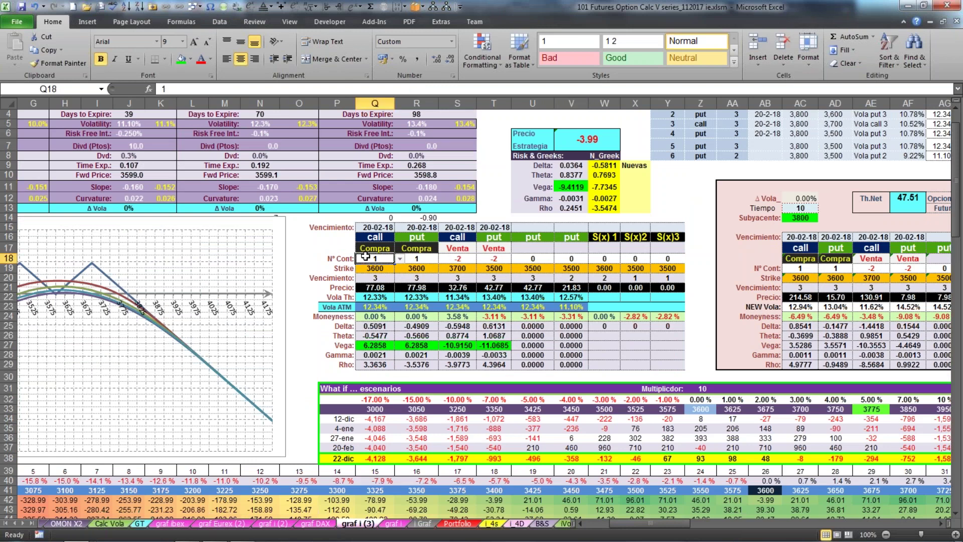
type("-1")
left_click_drag(414, 250, 413, 259)
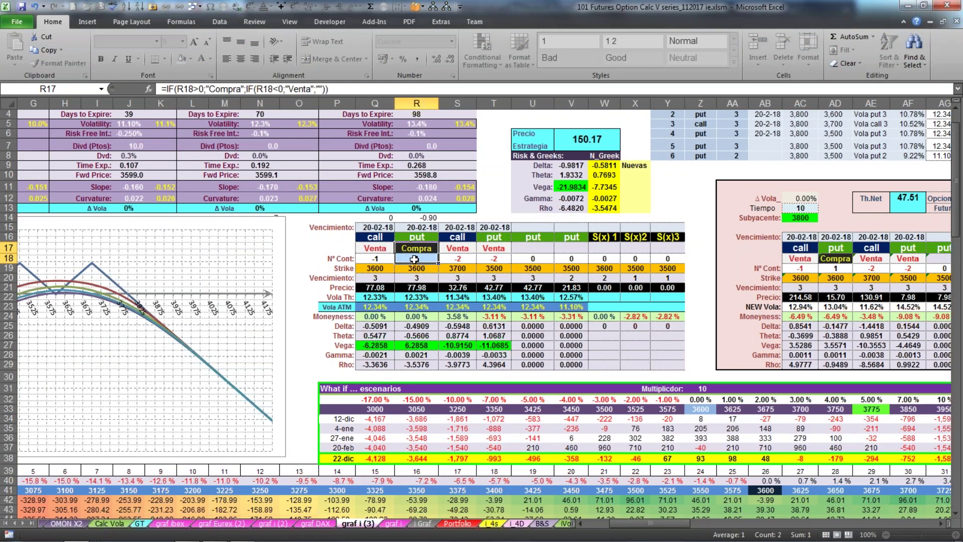
left_click(413, 259)
type("-1")
Set the contracts of the 3700 call and the third-expiration 3500 put to 2 each, turning both legs into purchases.
left_click(462, 258)
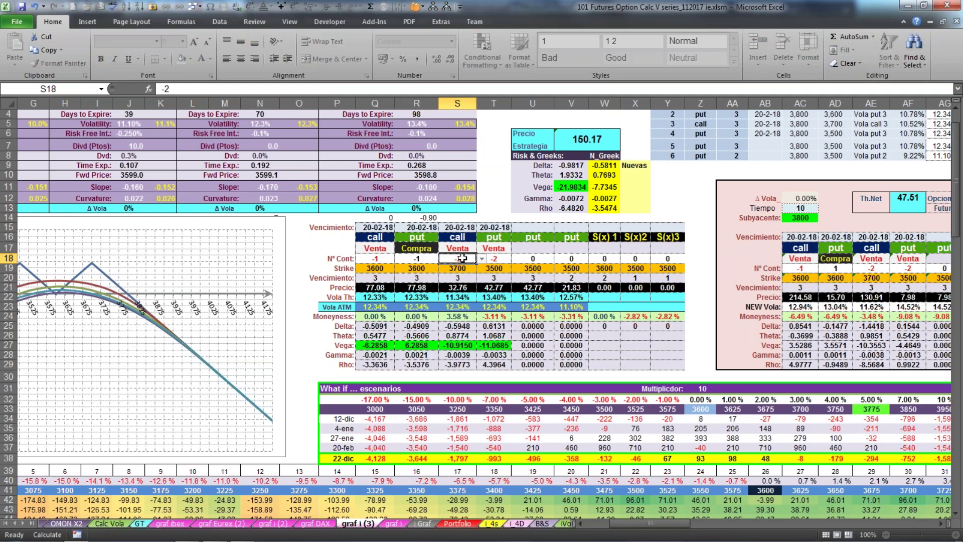
type("2")
left_click(492, 257)
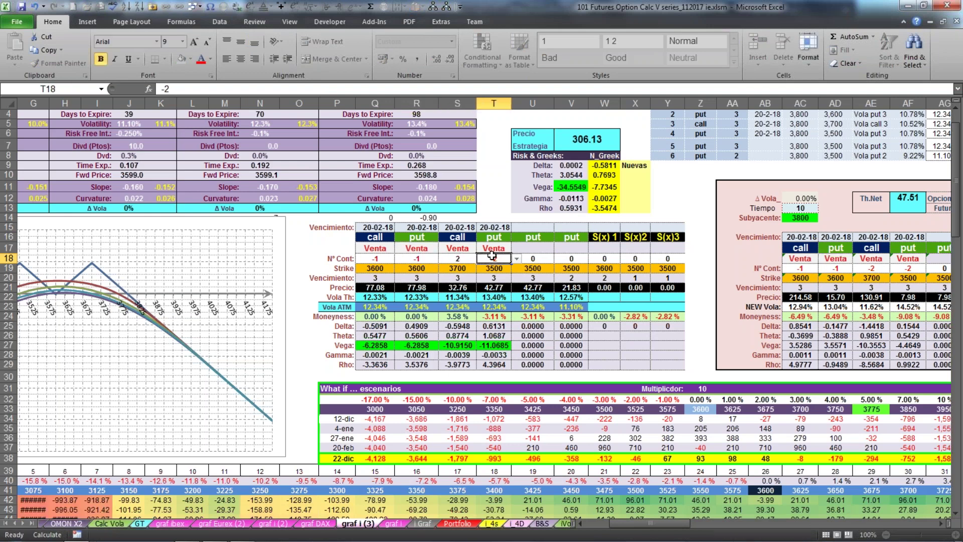
type("2")
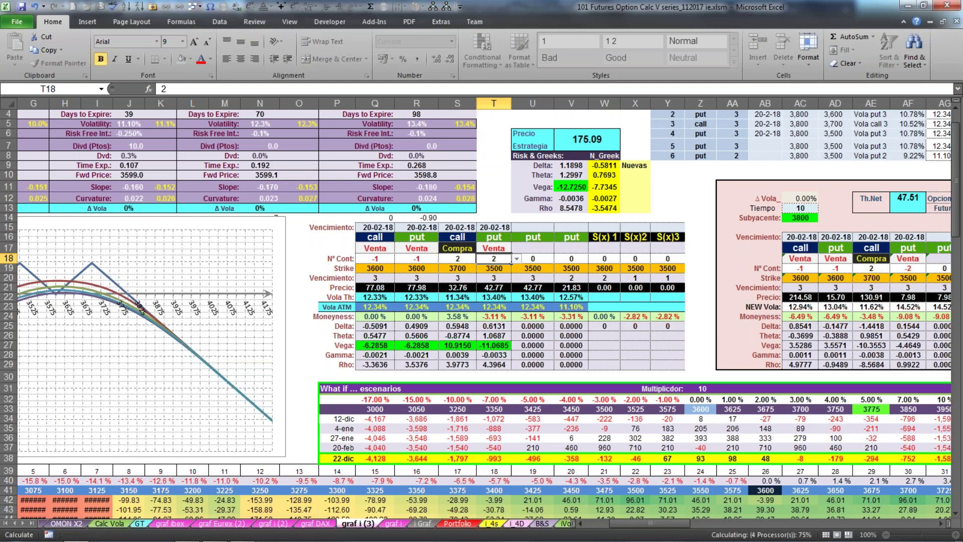
key("Return")
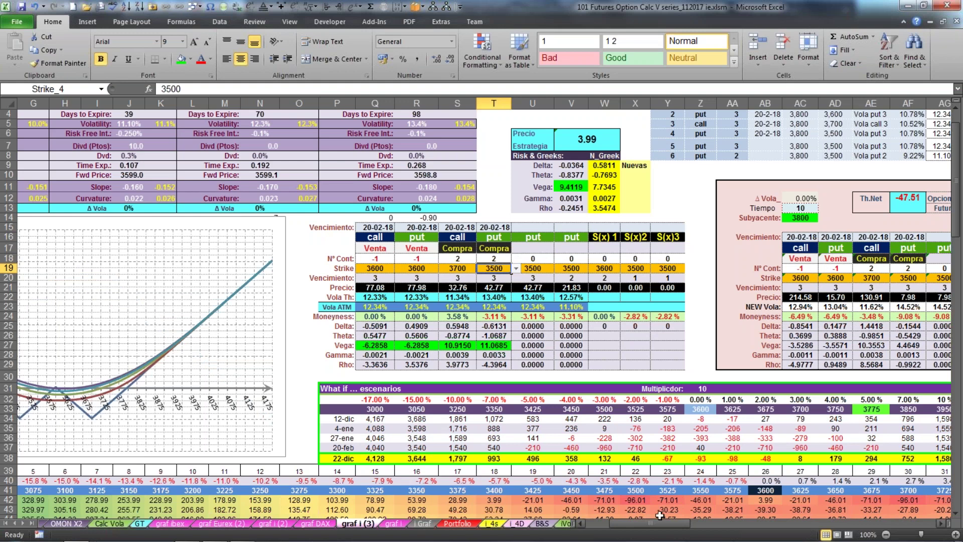
Set the third expiration's Δ Vola to 10% to simulate a volatility rise on the reversed payoff, and reset it to 0%.
left_click_drag(653, 522, 611, 523)
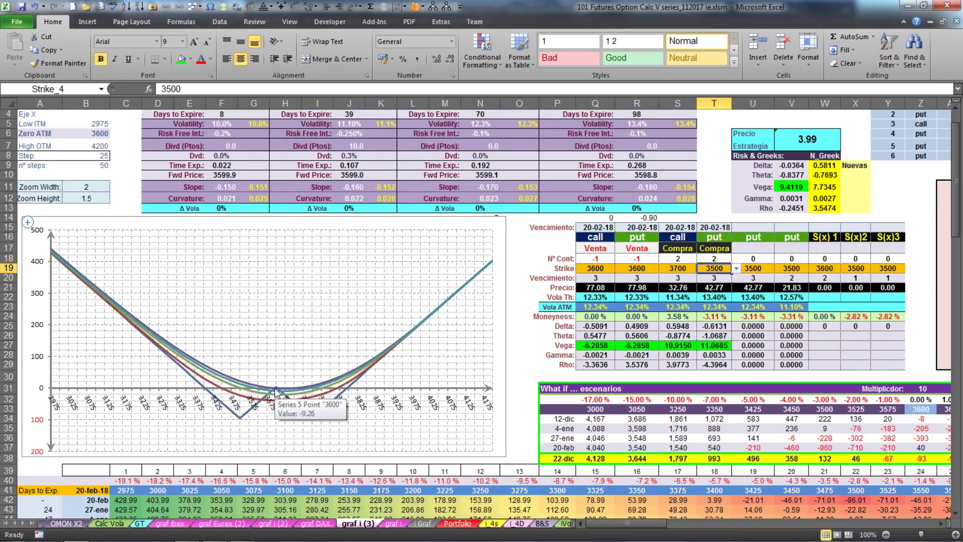
left_click(482, 210)
type("10")
key("Return")
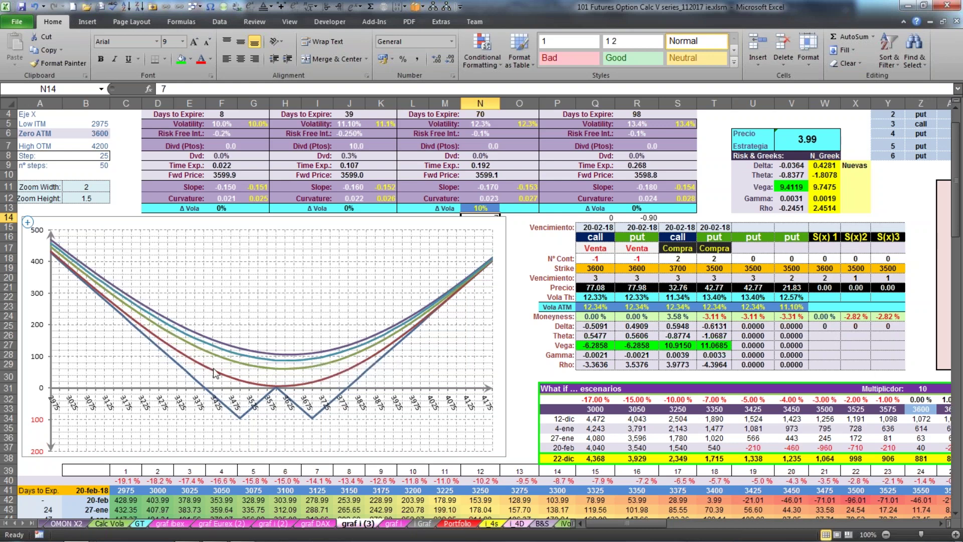
mouse_move(199, 367)
left_click(481, 208)
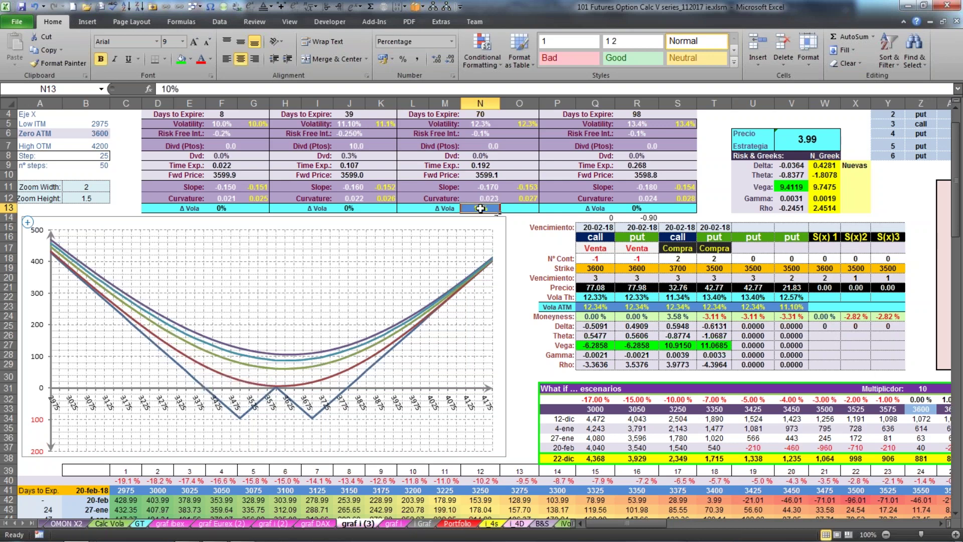
type("0")
key("Return")
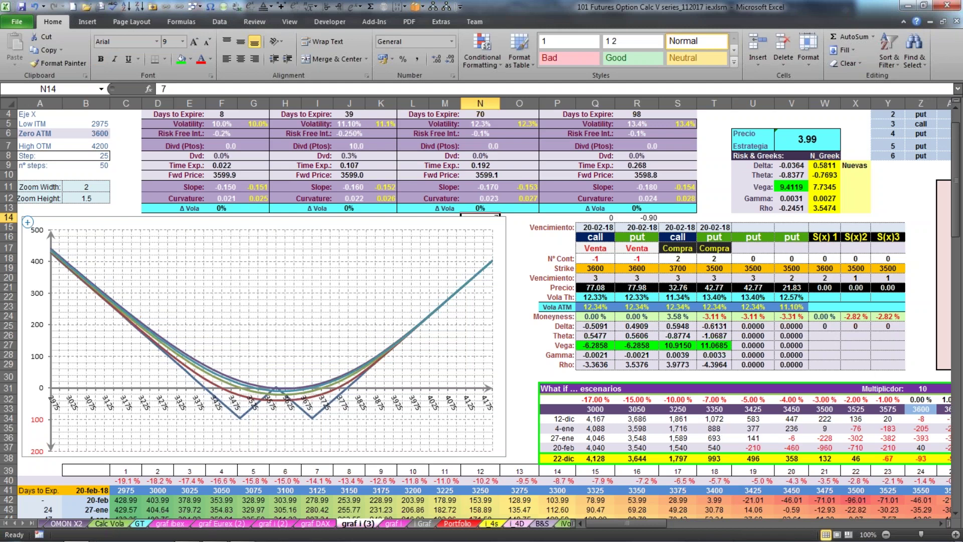
Examine the reversed strategy's total Vega in the Risk & Greeks block.
left_click_drag(613, 523, 632, 523)
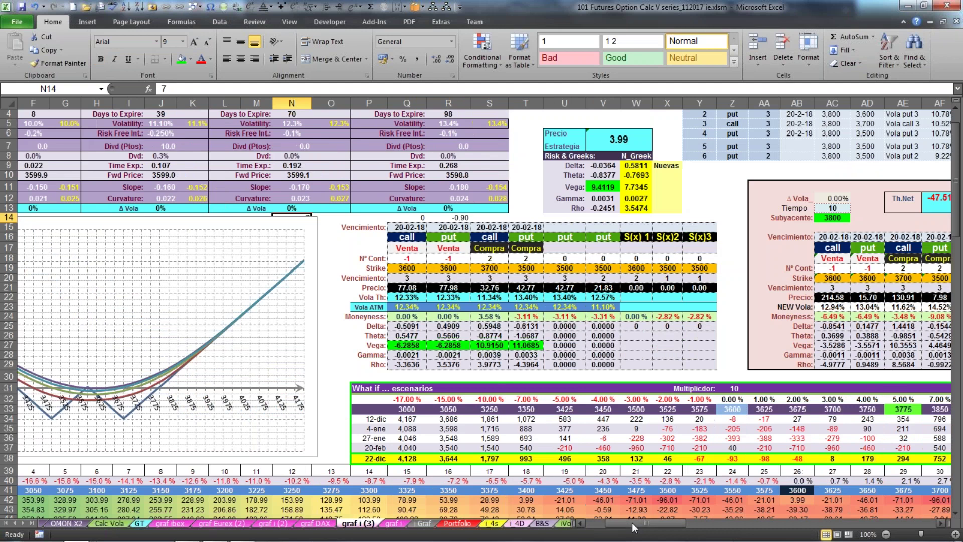
left_click(596, 188)
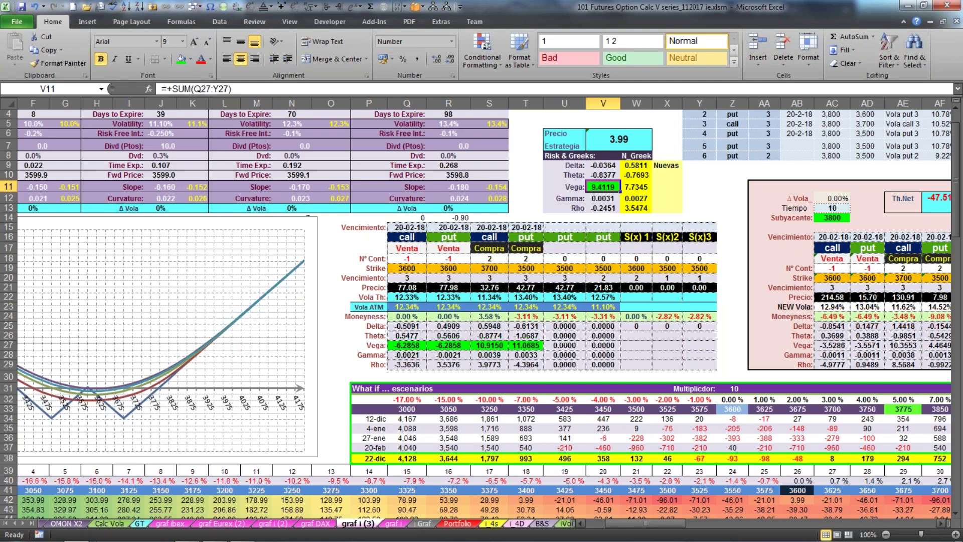
left_click(733, 300)
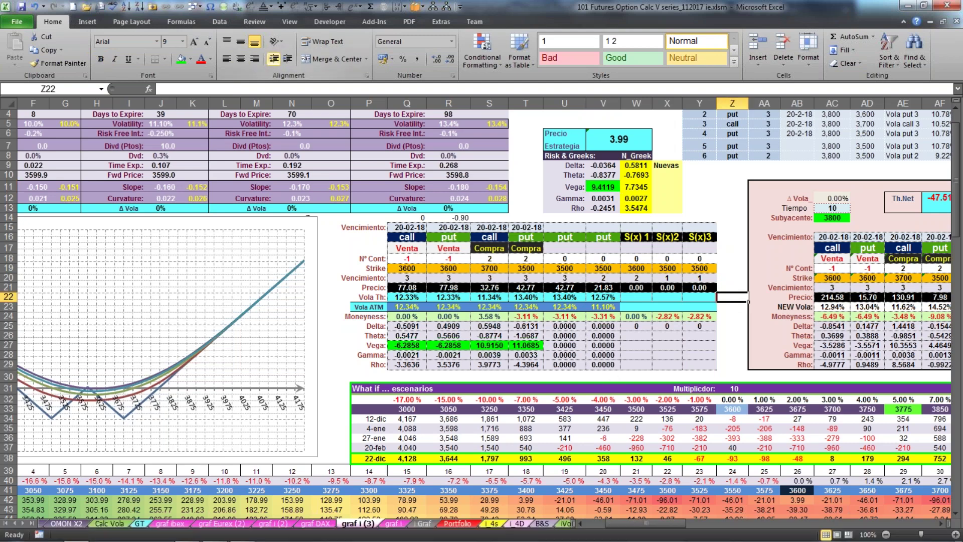
Switch to Firefox, open the Calculadora de Opciones page on the 101futures site, and review its description and prices.
left_click(187, 533)
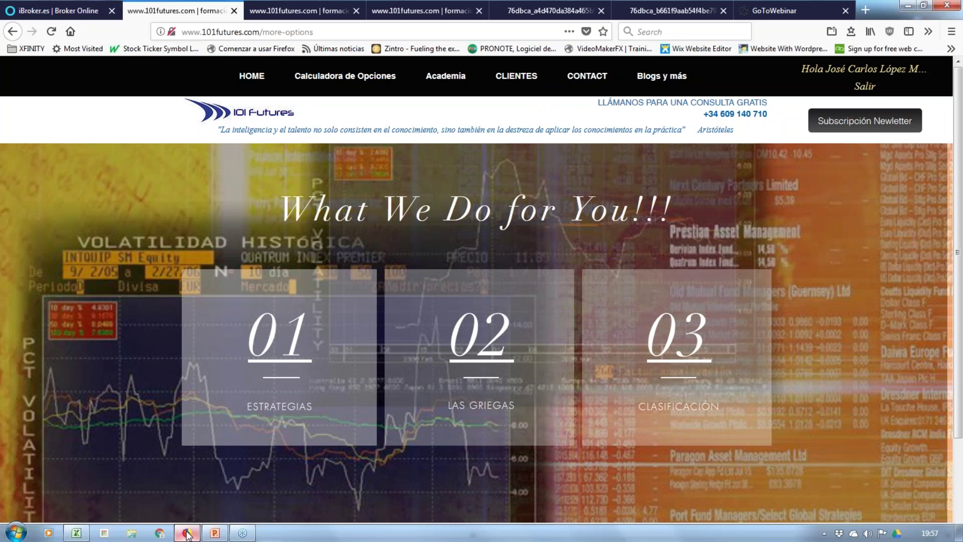
mouse_move(361, 93)
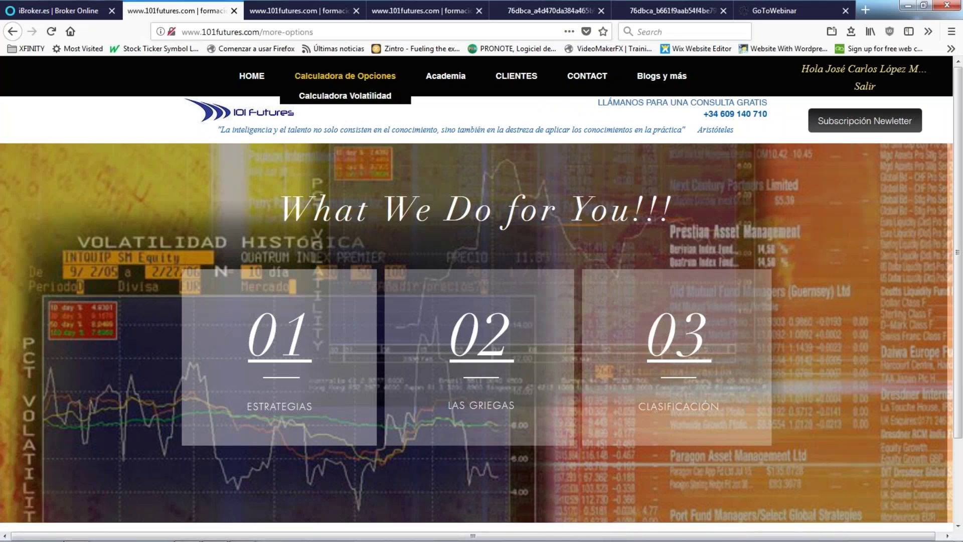
left_click(337, 78)
scroll(376, 203, "down", 1)
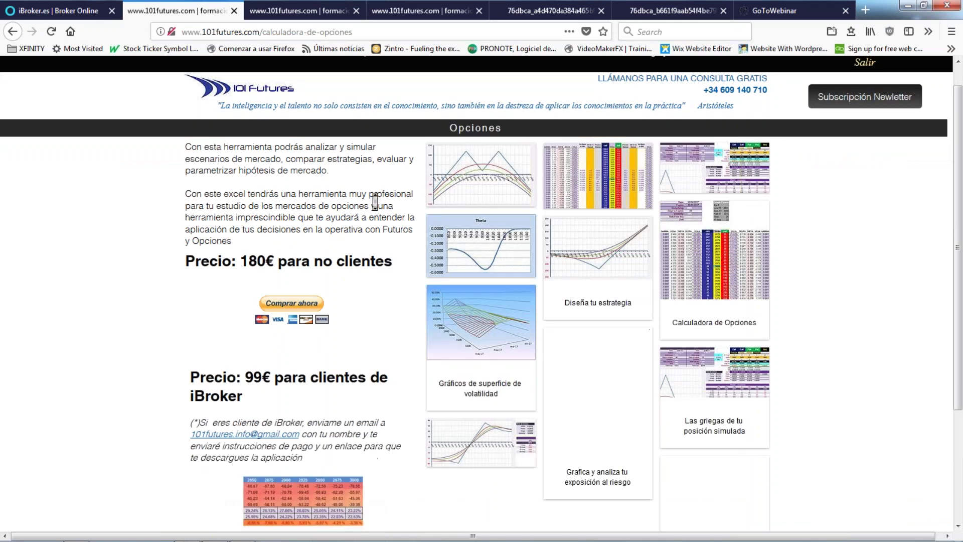
scroll(375, 200, "down", 3)
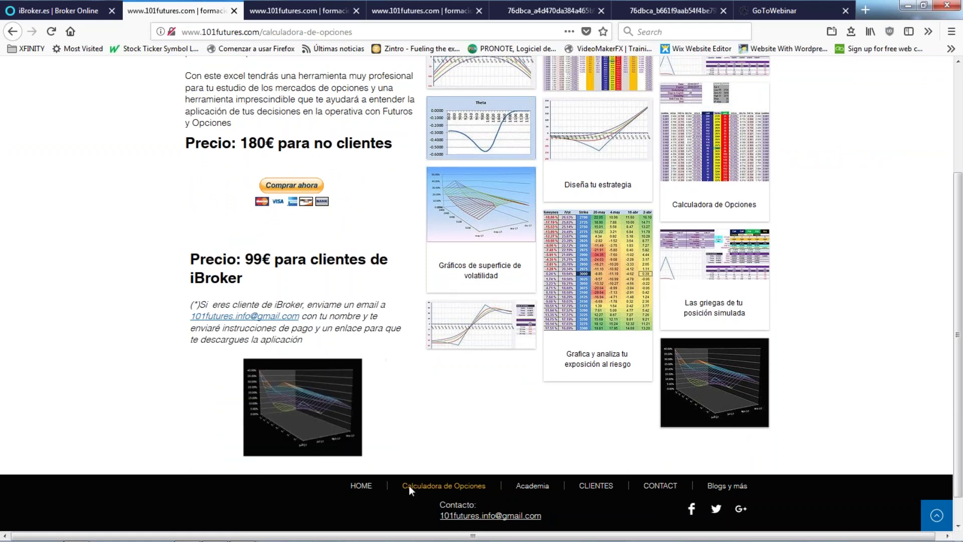
Switch to PowerPoint, present the second slide with the special webinar price in full screen, and end the slide show.
left_click(215, 533)
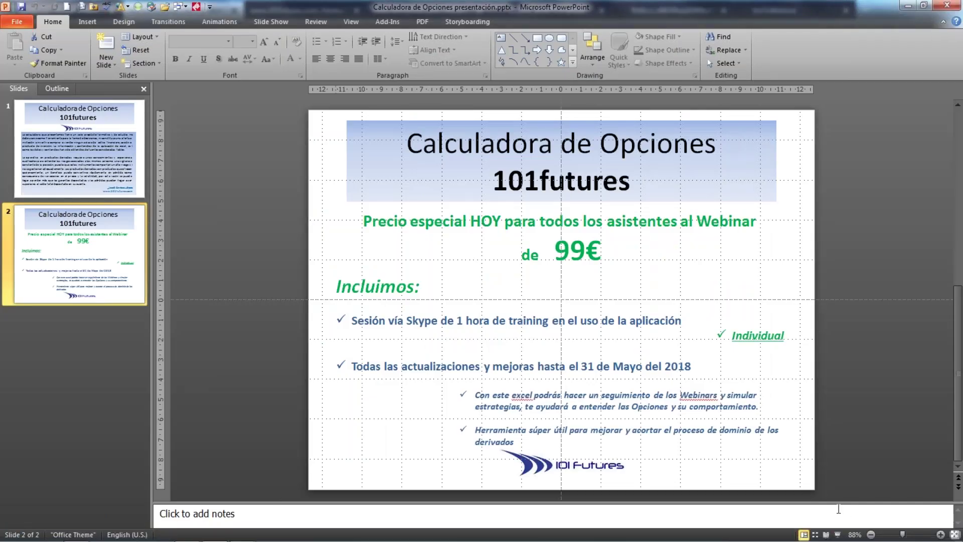
left_click(837, 534)
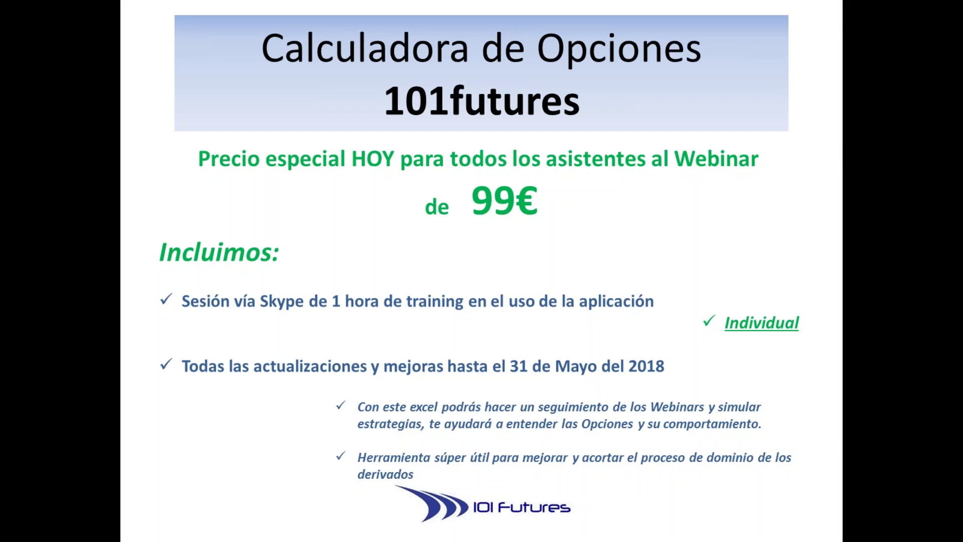
key("Escape")
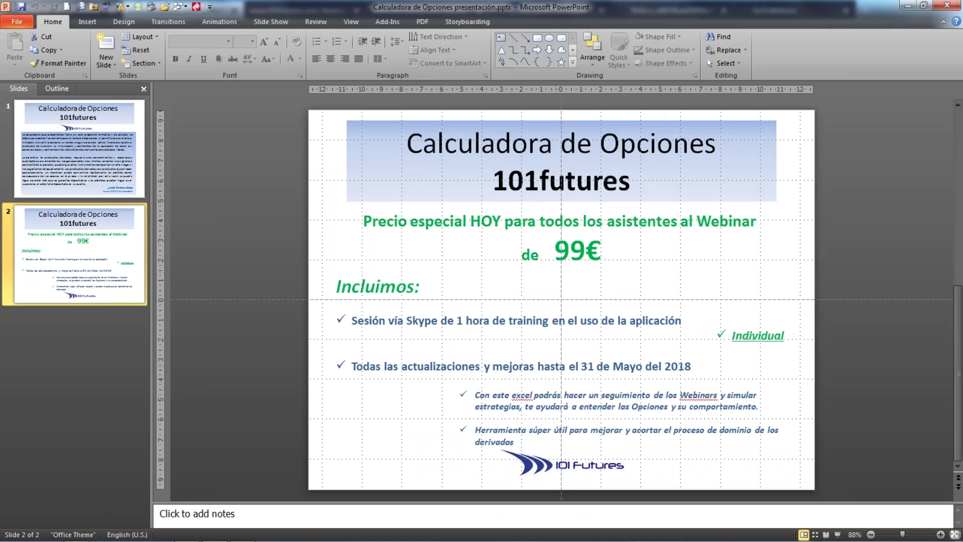
mouse_move(191, 537)
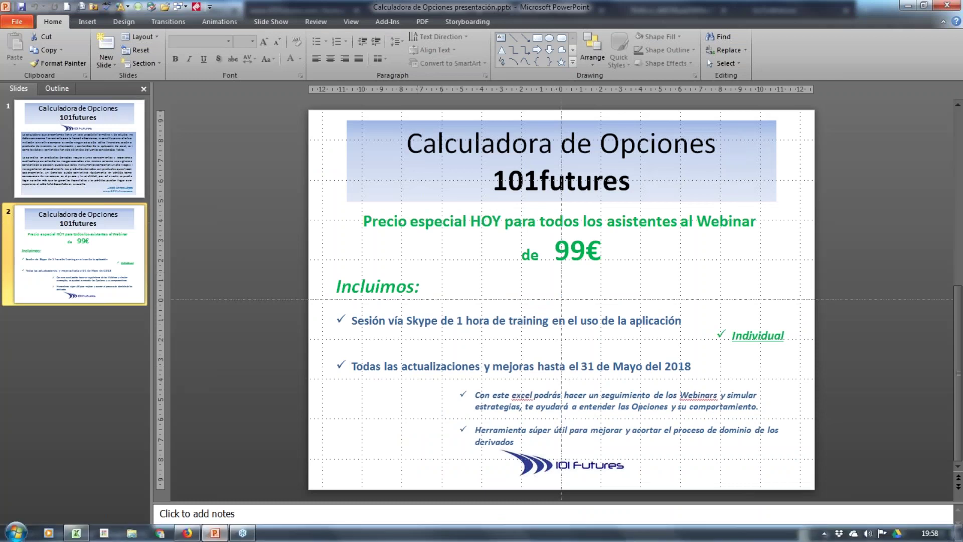
Switch to Firefox, open the 101futures client subscriptions page, and review its documents on the Greeks, Call-Put Parity and volatility.
left_click(187, 533)
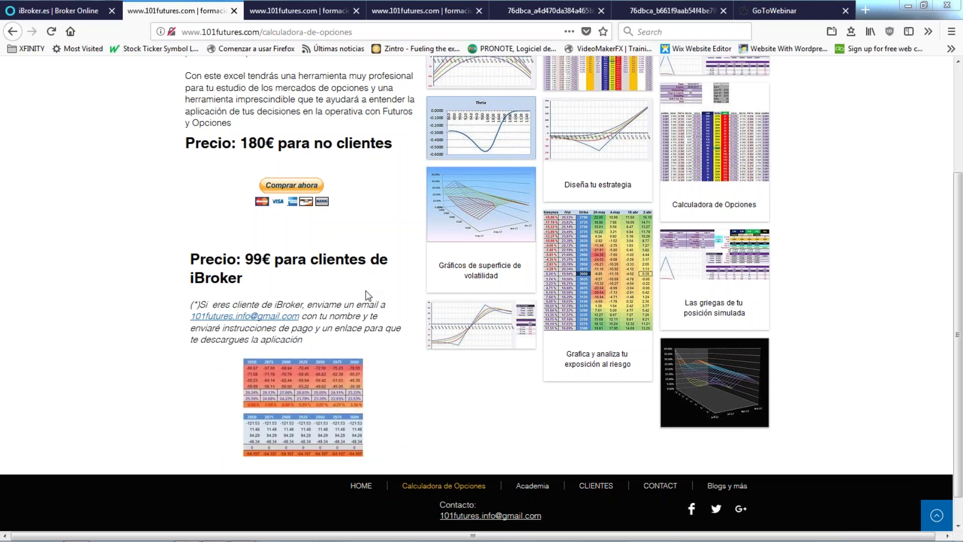
left_click(434, 9)
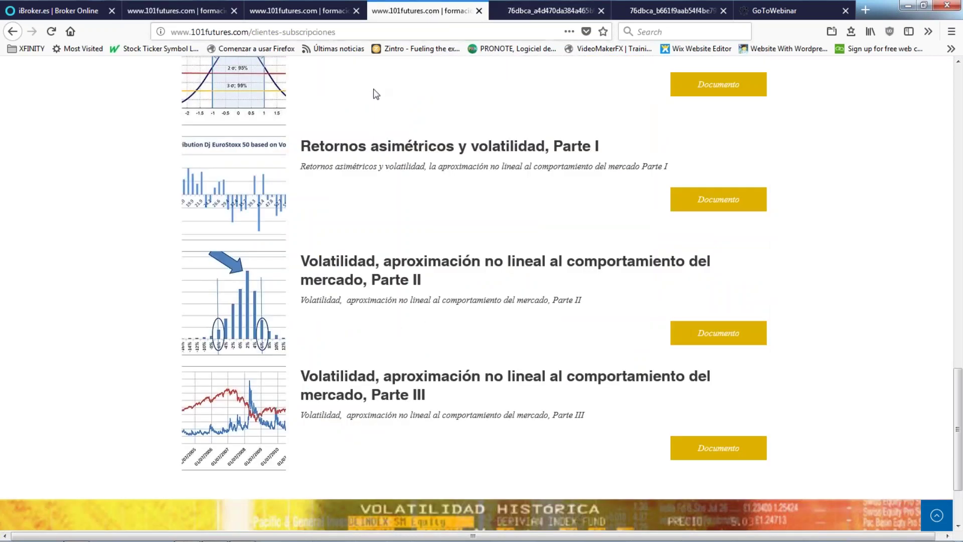
scroll(589, 152, "up", 9)
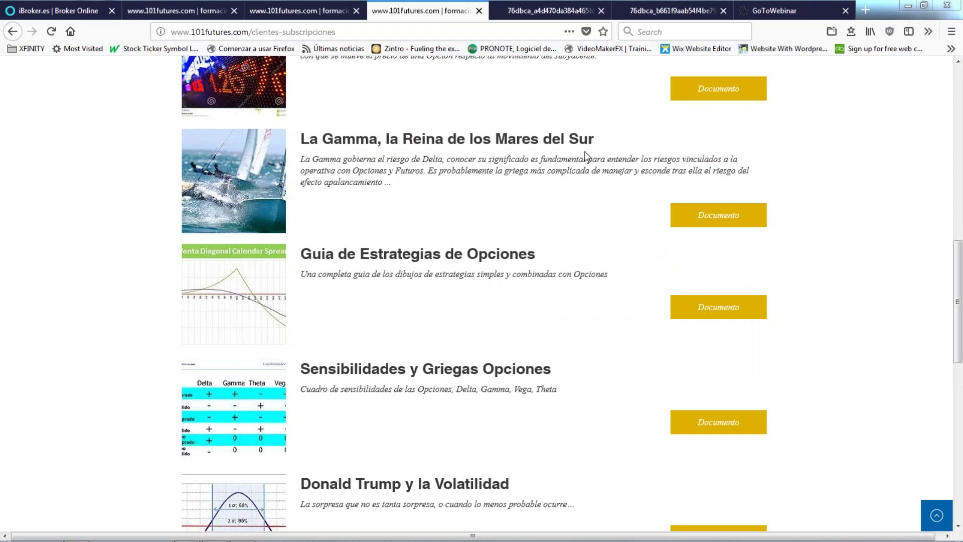
left_click(384, 141)
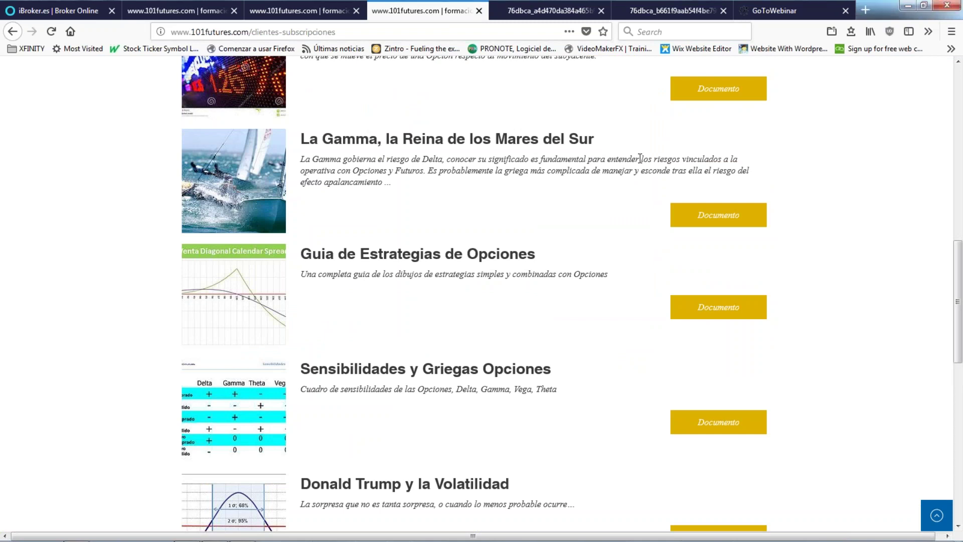
scroll(570, 150, "down", 3)
scroll(570, 151, "up", 3)
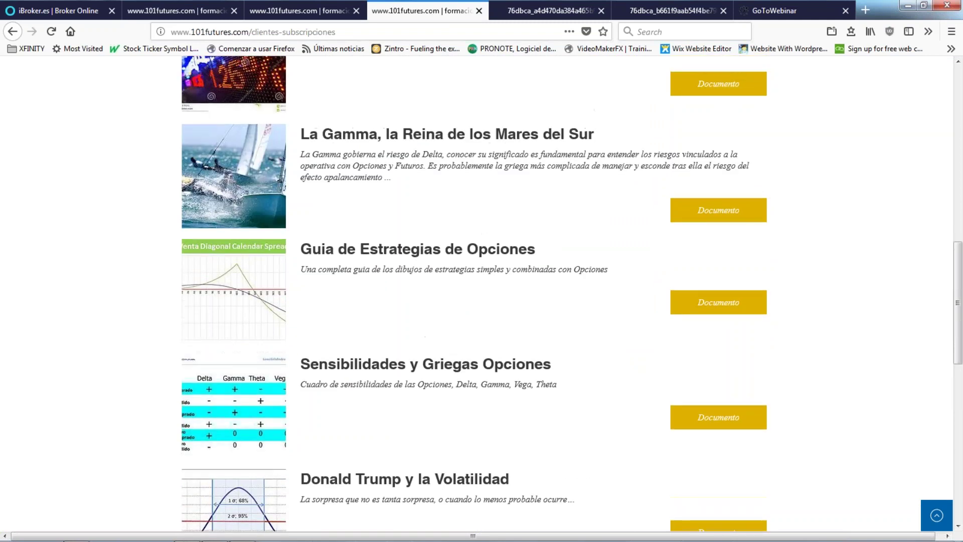
scroll(572, 147, "up", 3)
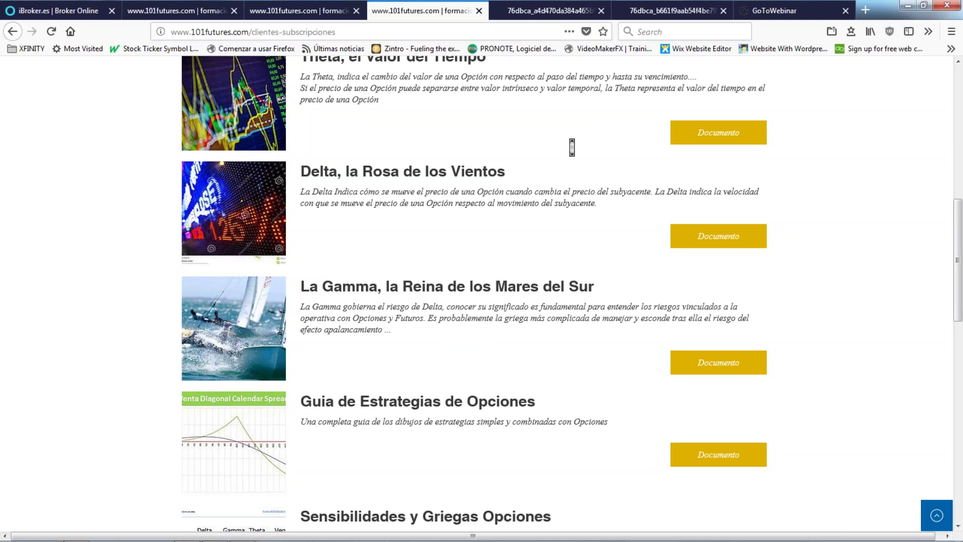
scroll(572, 146, "up", 3)
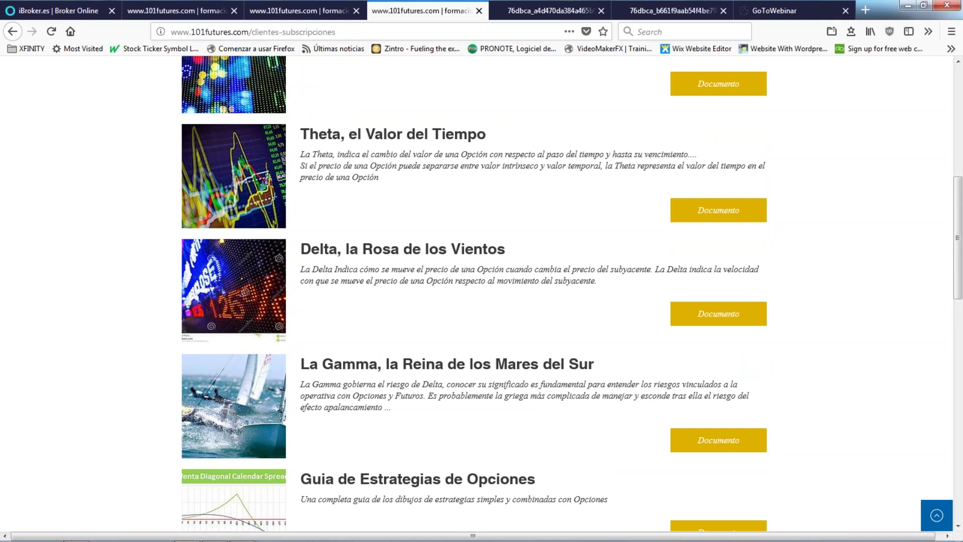
scroll(573, 147, "up", 5)
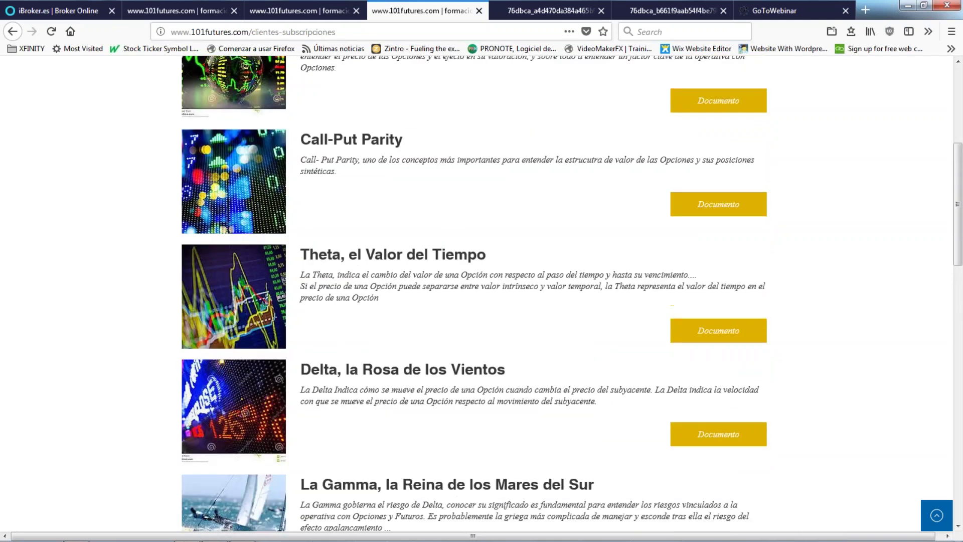
scroll(570, 148, "up", 10)
scroll(570, 148, "down", 7)
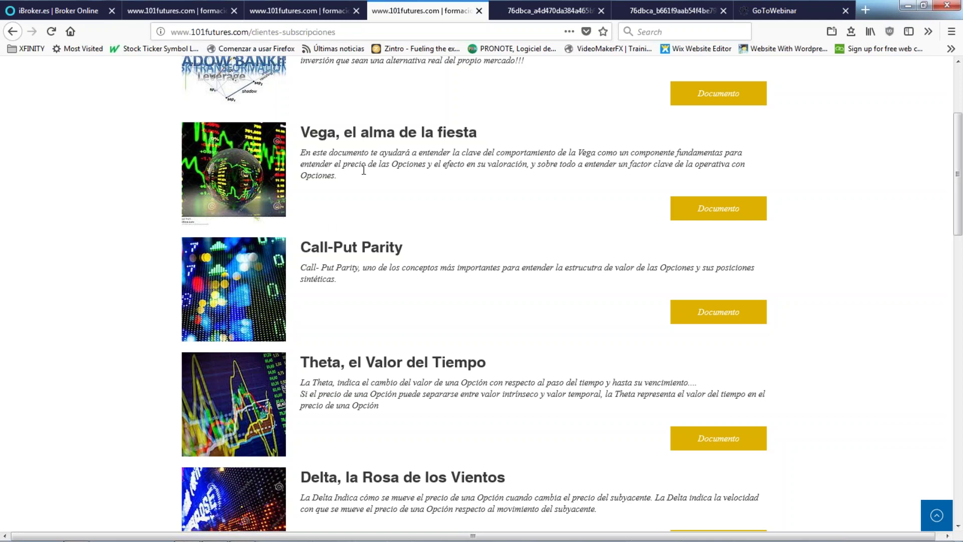
Switch to Excel, open the i_4D sheet, and inspect the first expiration's Delta and Vega formulas at the 2900 strike.
left_click(77, 533)
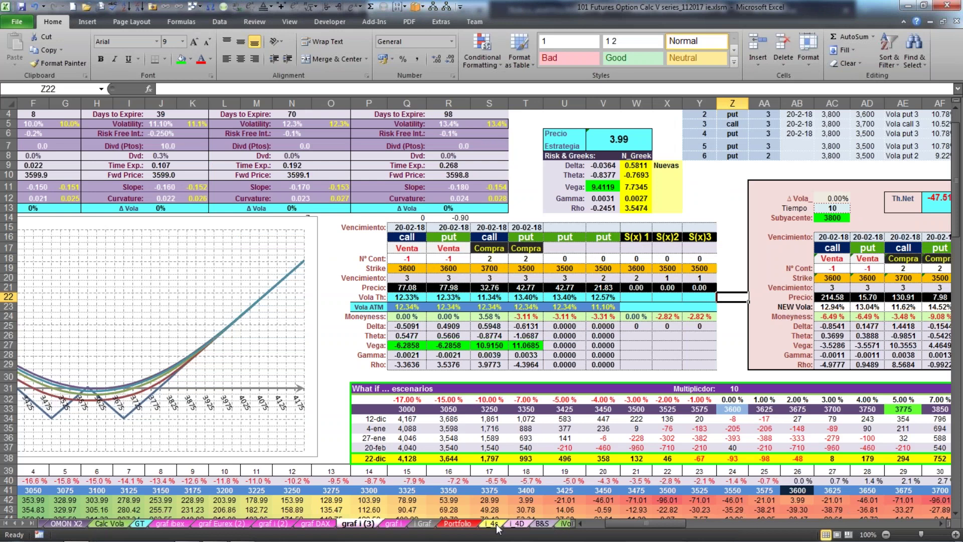
left_click(515, 524)
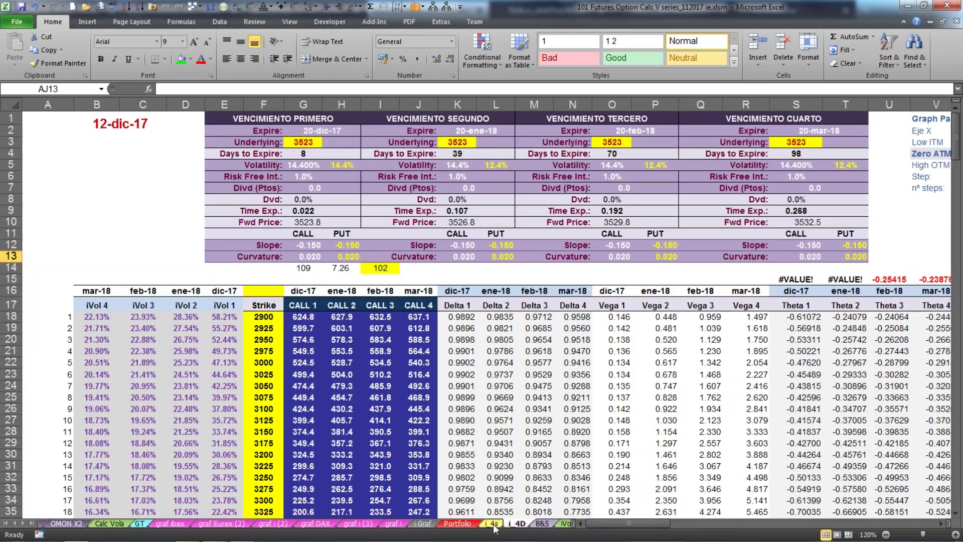
left_click(454, 317)
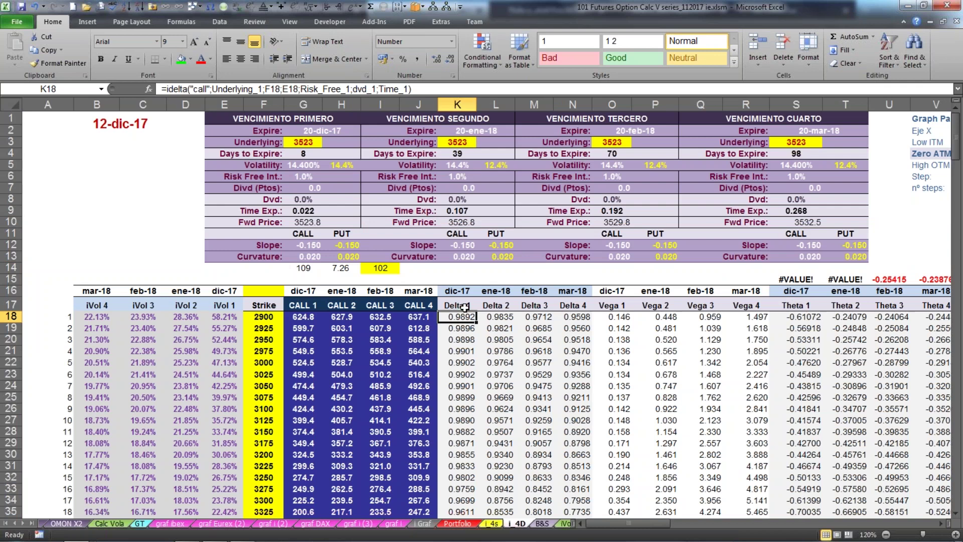
left_click(618, 320)
scroll(667, 406, "down", 3)
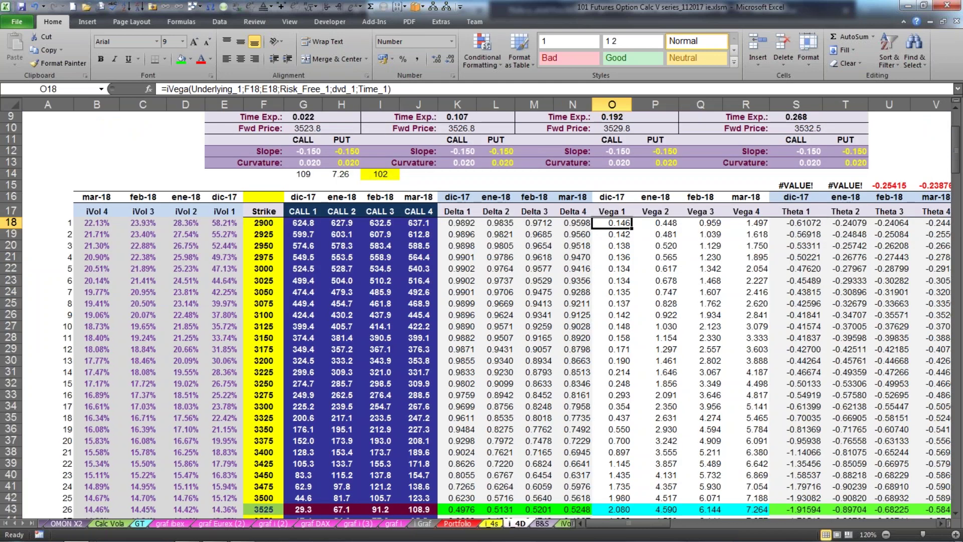
Compare the first and fourth expirations' Theta with the fourth expiration's Vega at the 3525 strike.
left_click_drag(601, 522, 661, 516)
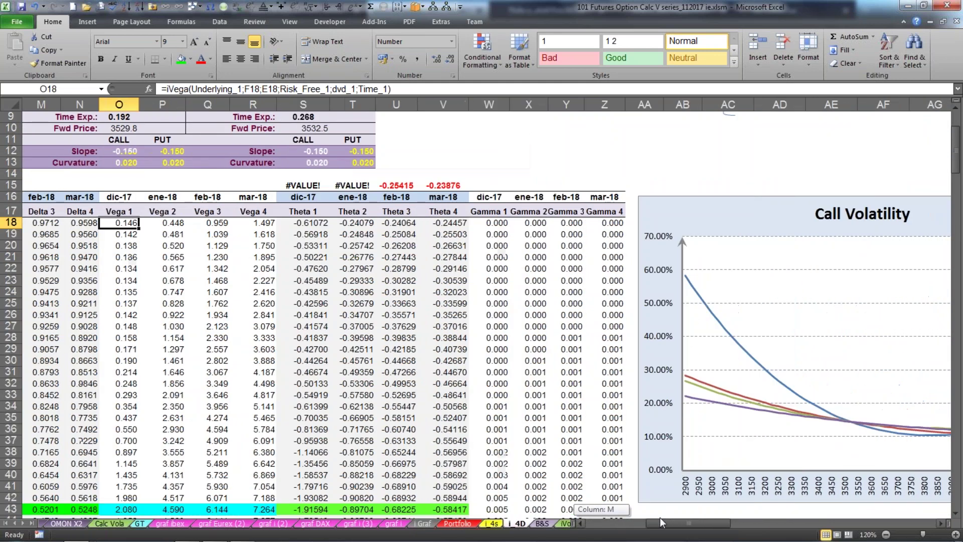
left_click(303, 508)
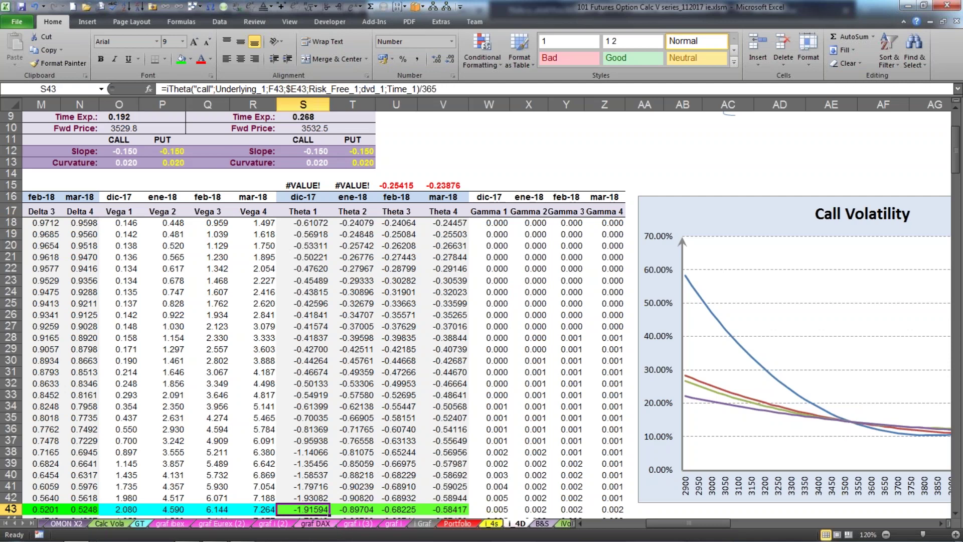
left_click(436, 511)
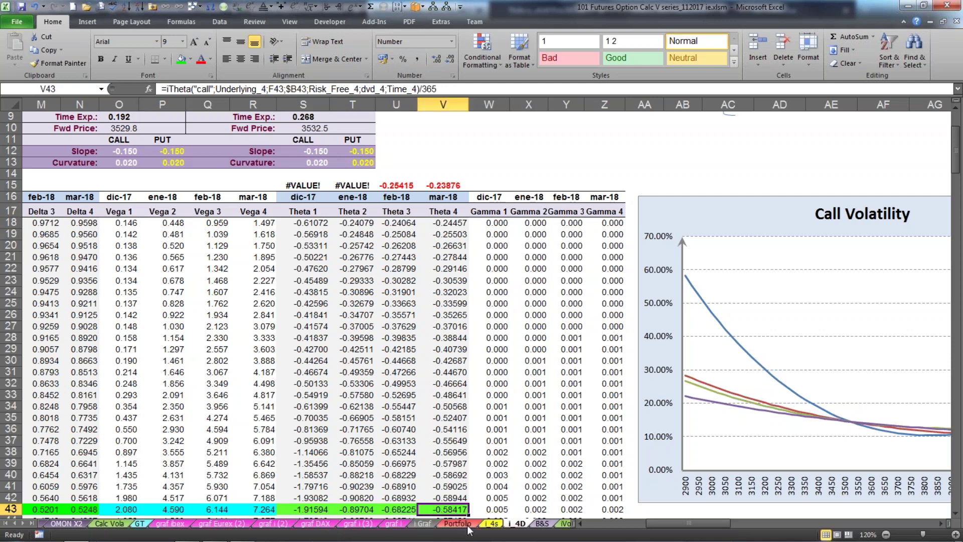
left_click(264, 510)
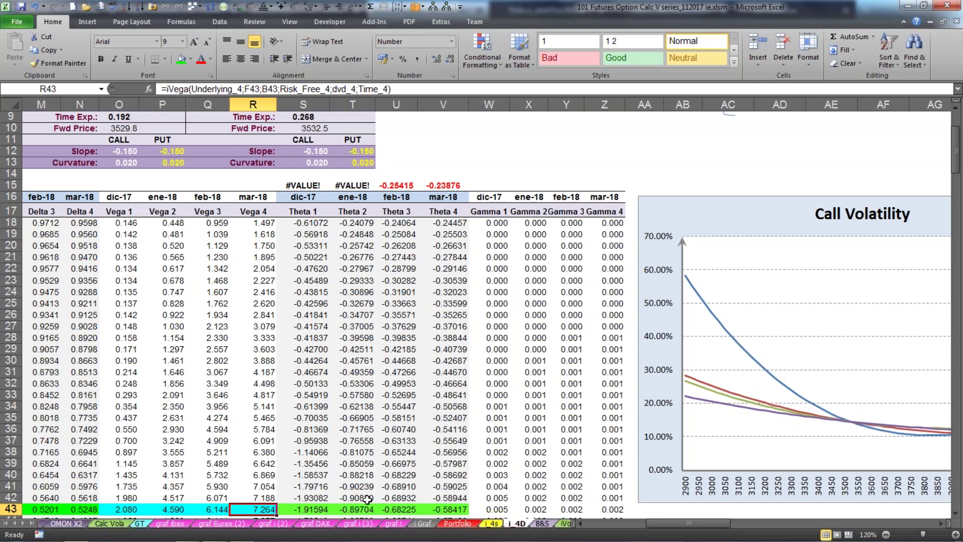
left_click(441, 512)
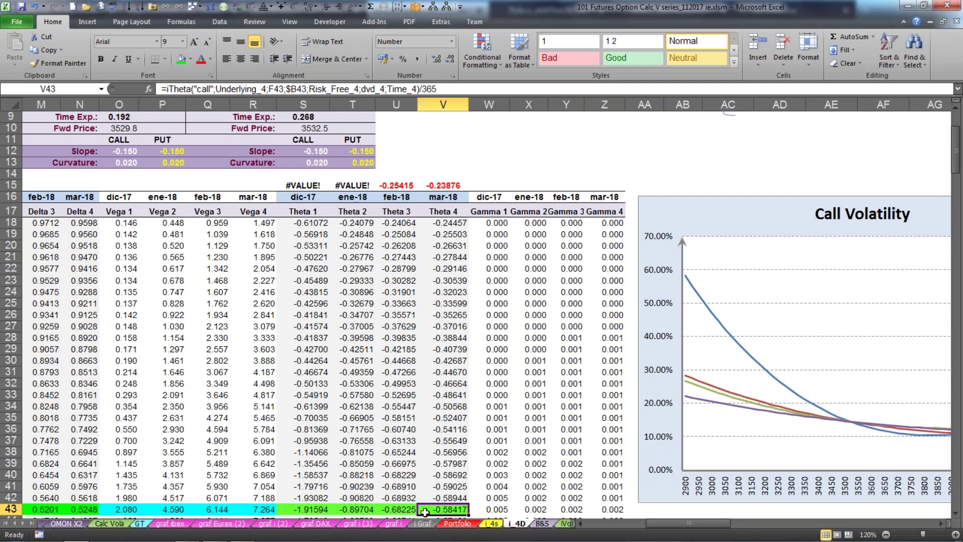
left_click(262, 510)
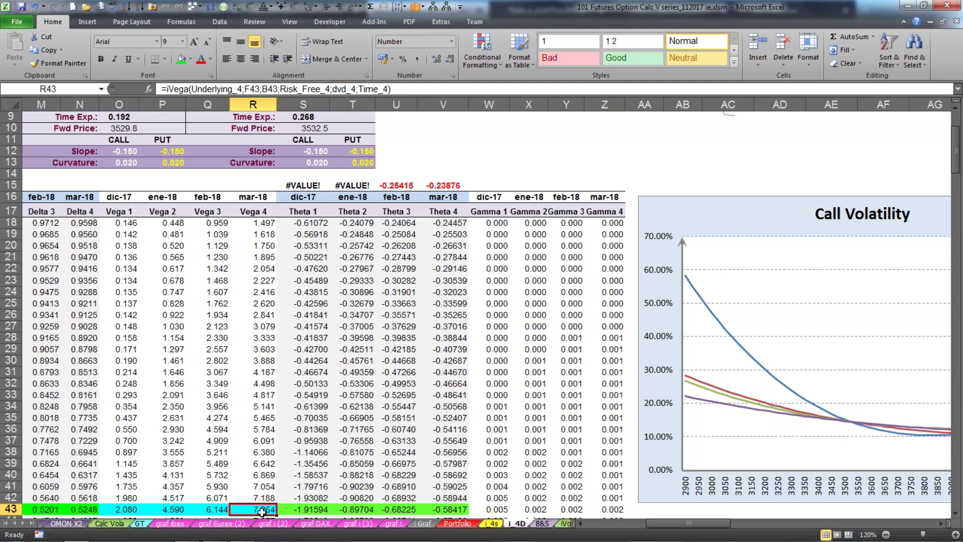
Inspect the fourth expiration's Gamma at the 3525 strike alongside the neighbouring Greeks columns.
left_click(615, 507)
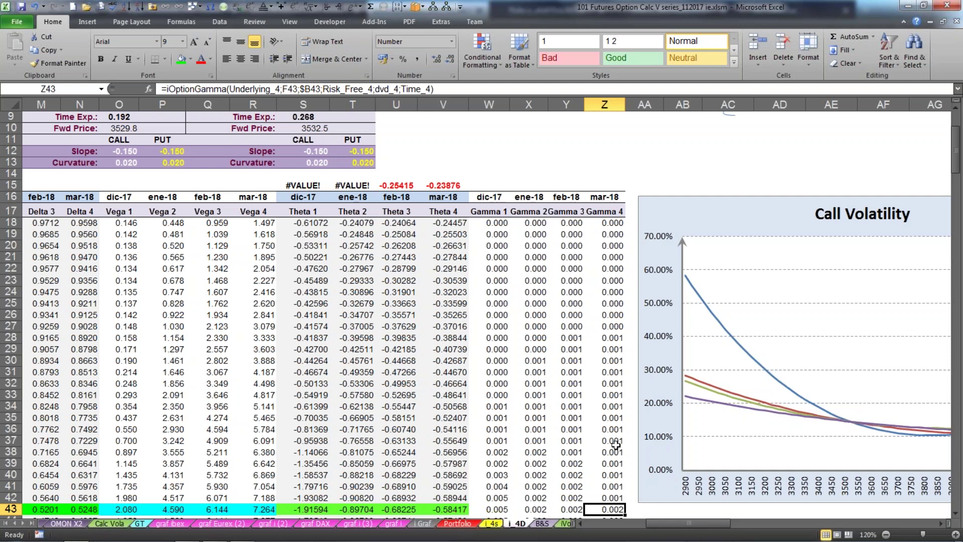
left_click_drag(654, 524, 632, 531)
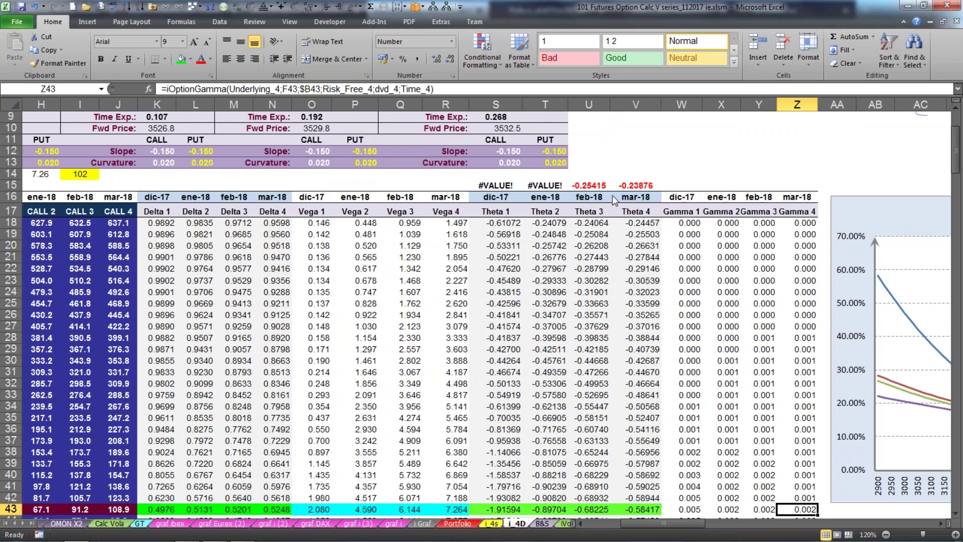
left_click(891, 201)
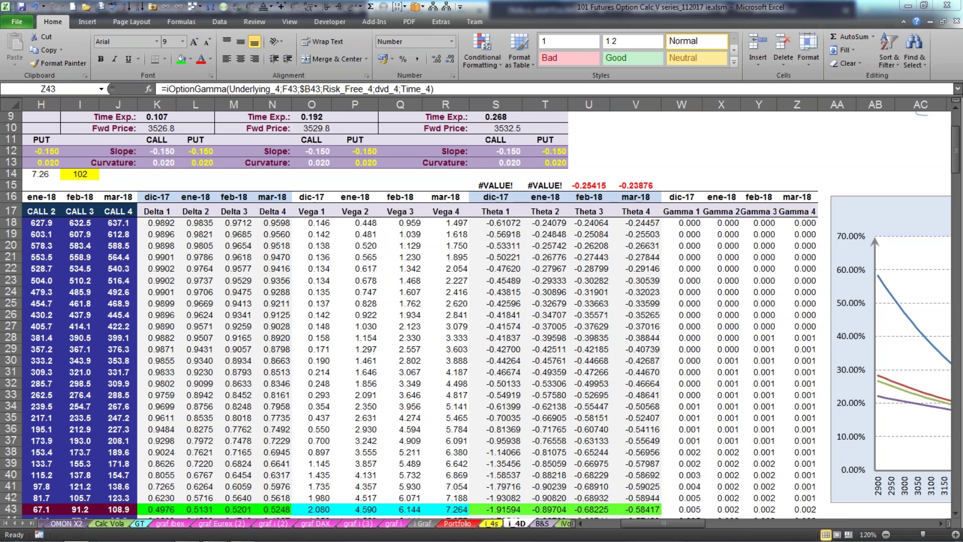
Switch to Firefox, return to the Calculadora de Opciones page, and open the Academia section's Webinars page.
mouse_move(152, 539)
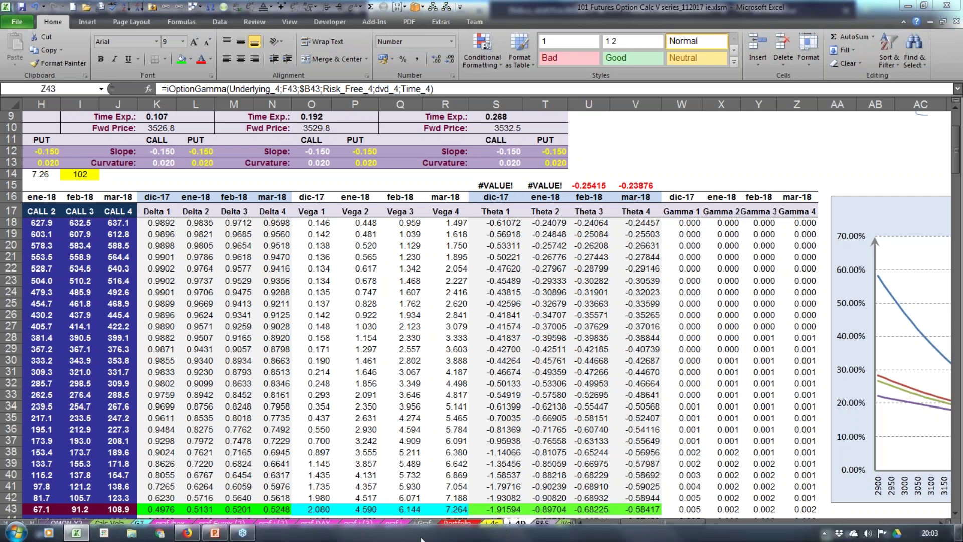
left_click(187, 533)
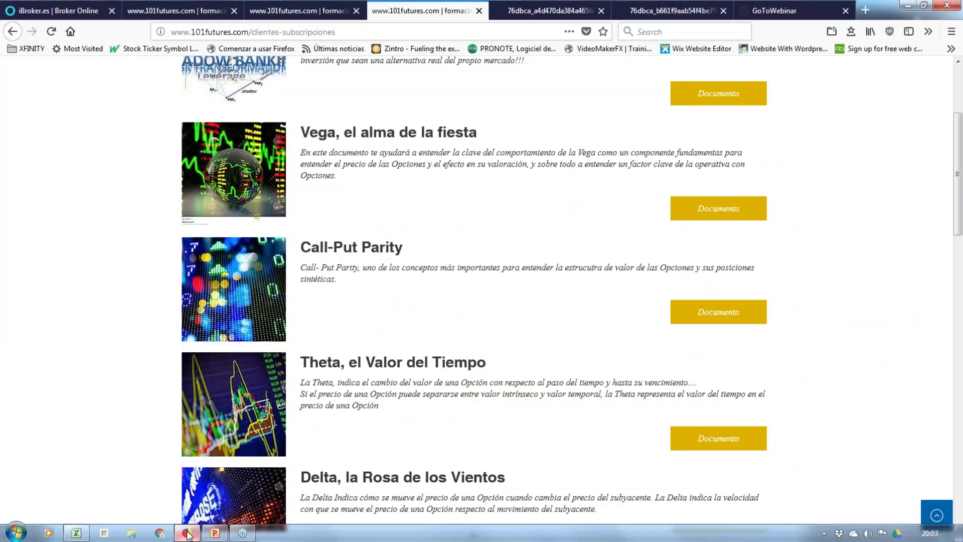
left_click(305, 15)
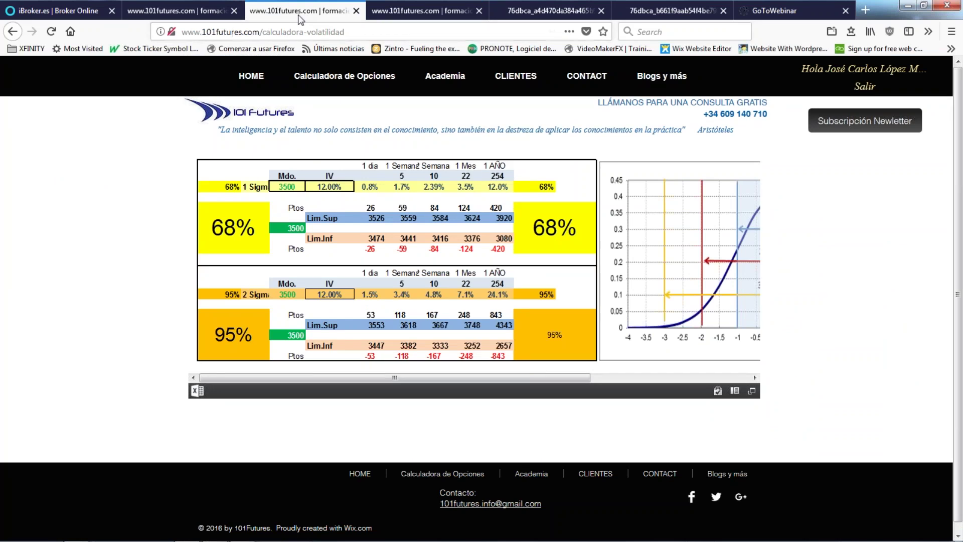
left_click(179, 12)
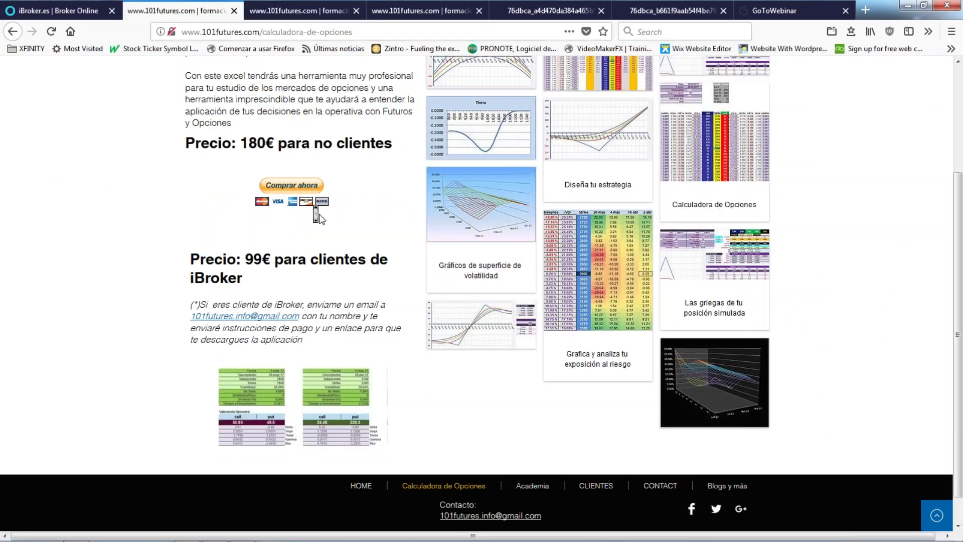
scroll(321, 219, "up", 5)
mouse_move(435, 86)
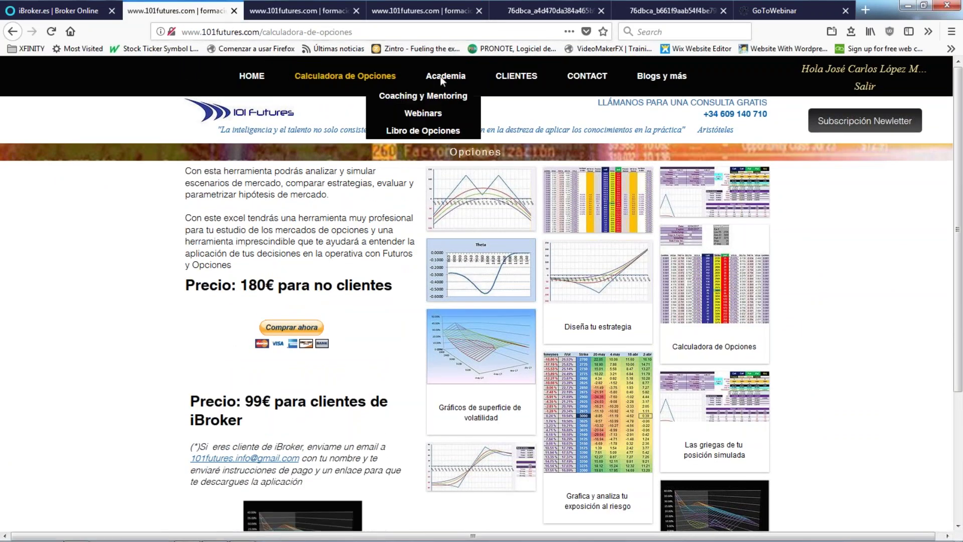
left_click(423, 113)
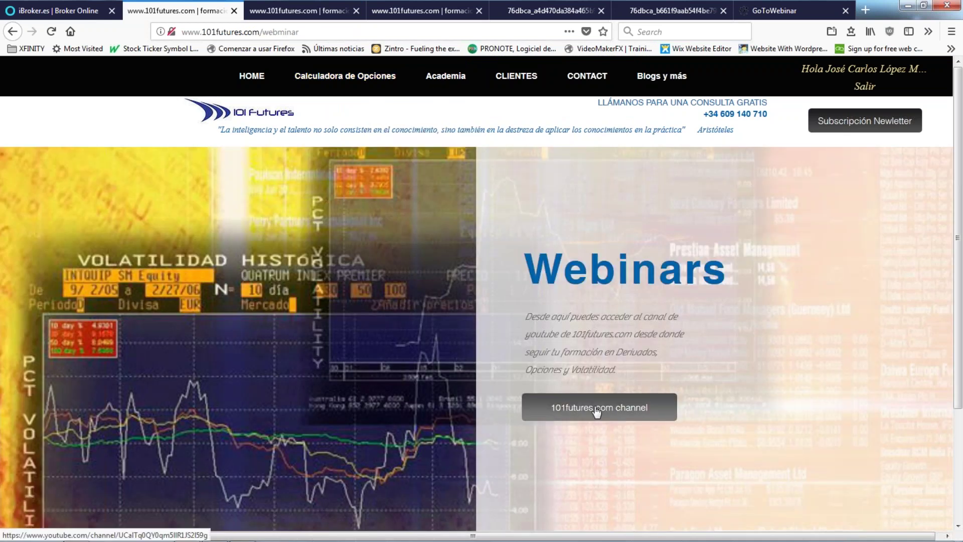
Open the 101futures.com YouTube channel from the Webinars page and look over its uploaded videos.
left_click(597, 410)
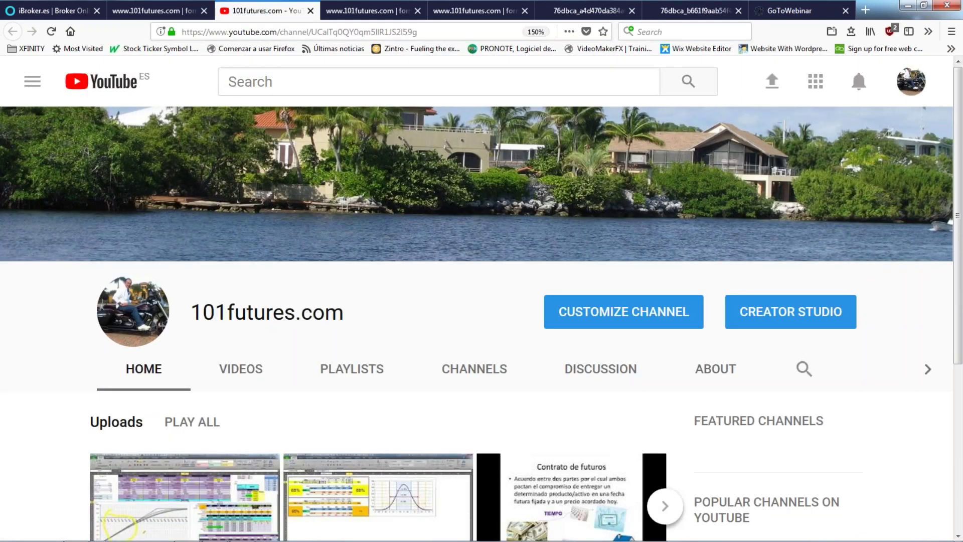
scroll(589, 404, "down", 4)
scroll(592, 401, "up", 2)
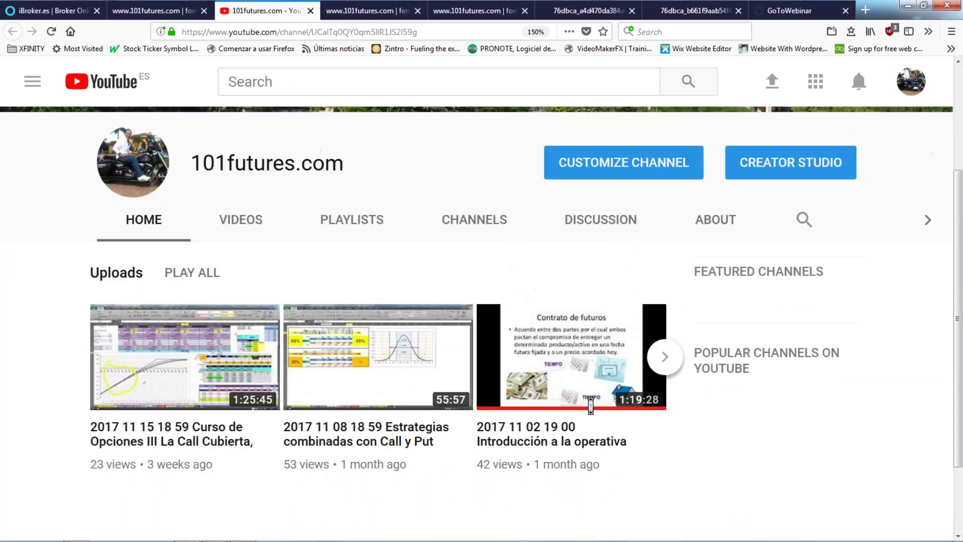